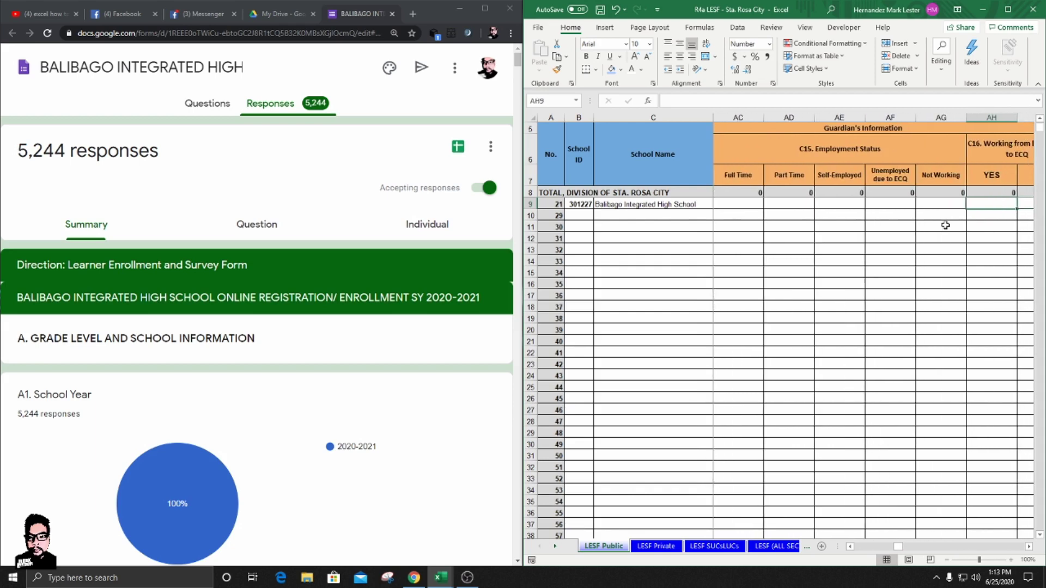
- Look across the LESF Public sheet's guardian's information and section D survey columns along row 9, ending back at column A
key("Right")
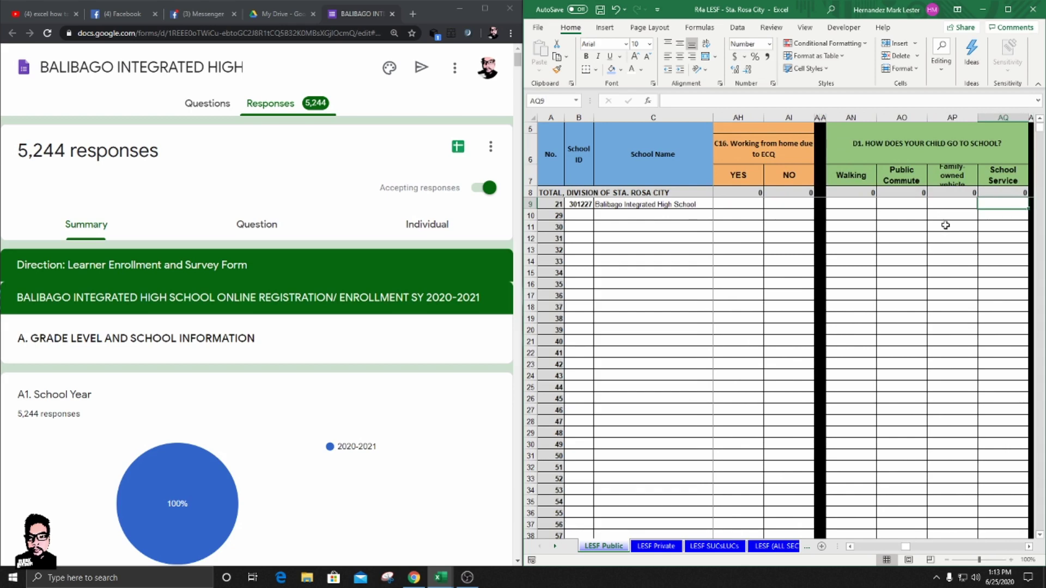
key("Right")
key("Right")
key("Right")
key("Right")
key("Right")
key("Right")
key("Right")
key("Right")
key("Right")
key("Right")
key("Right")
key("Right")
key("Right")
key("Right")
key("Right")
key("Right")
key("Right")
key("Right")
key("Right")
key("Right")
key("Right")
key("Right")
key("Right")
key("Right")
key("Right")
key("Right")
key("Right")
key("Right")
key("Right")
key("Right")
key("Right")
key("Right")
key("Right")
key("Right")
key("Right")
key("Right")
key("Right")
key("Right")
key("Right")
key("Right")
key("Right")
key("Right")
key("Right")
key("Right")
key("Right")
key("Right")
key("Right")
key("Right")
key("Right")
key("Right")
key("Right")
key("Right")
key("Right")
key("Right")
key("Right")
key("Right")
key("Right")
key("Right")
key("Right")
key("Left")
key("Left")
key("Left")
key("Left")
key("Left")
key("Left")
key("Left")
key("Left")
key("Left")
key("Left")
key("Left")
key("Left")
key("Left")
key("Left")
key("Left")
key("Left")
key("Left")
key("Left")
key("Left")
key("Left")
key("Left")
key("Left")
key("Left")
key("Left")
key("Left")
key("Left")
key("Left")
key("Left")
key("Left")
key("Left")
key("Left")
key("Left")
key("Left")
key("Left")
key("Left")
key("Left")
key("Left")
key("Left")
key("Left")
key("Left")
key("Left")
key("Left")
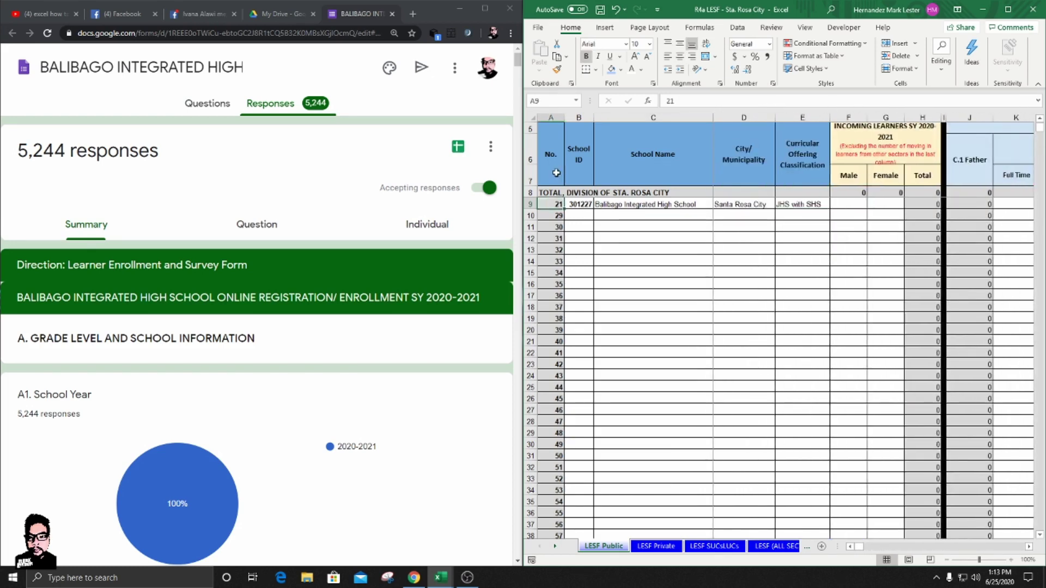
- Maximize the enrollment form's window, open its linked responses spreadsheet and find the file download option
double_click(471, 8)
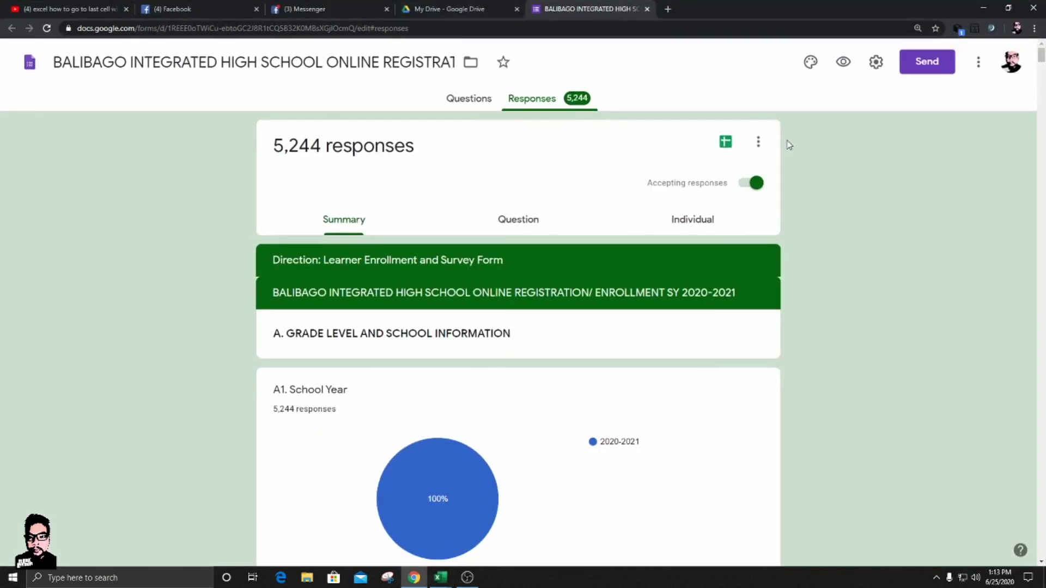
left_click(726, 142)
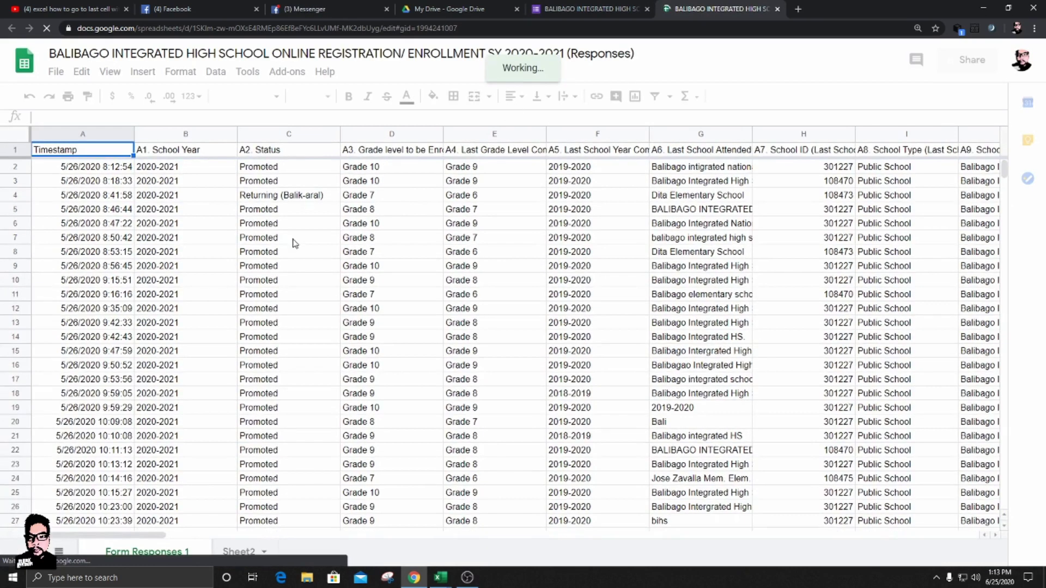
left_click(56, 72)
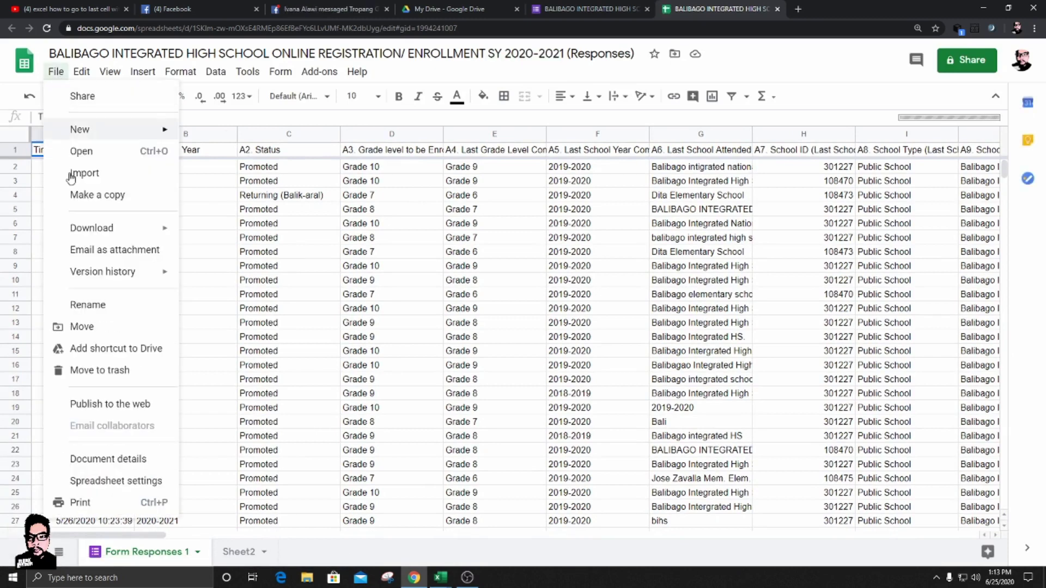
mouse_move(95, 235)
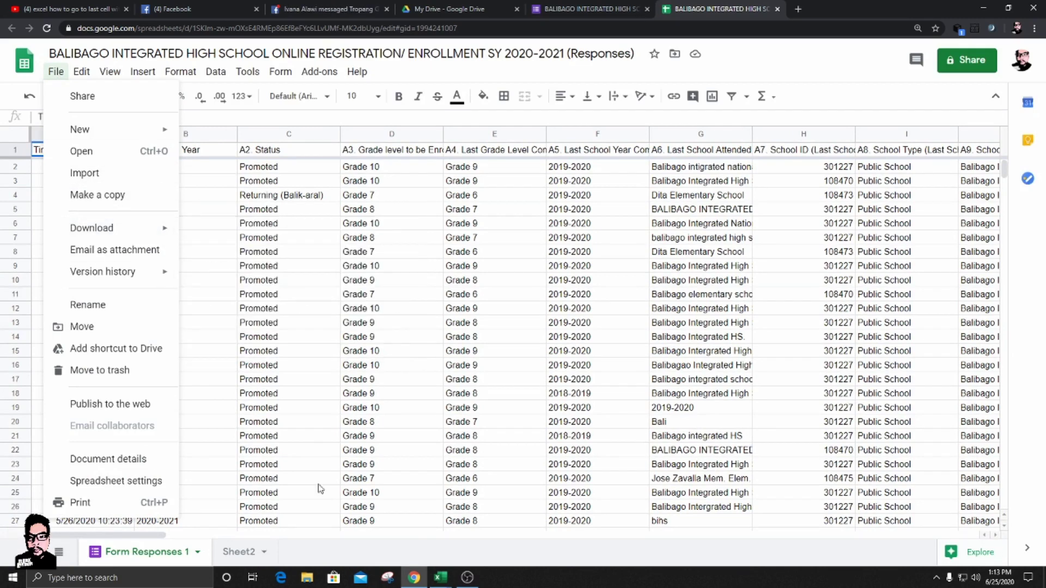
- Switch to the Balibago enrollment responses workbook in Excel and hide columns R through BH, from B6. NAME EXTENSION to Certification
left_click(443, 578)
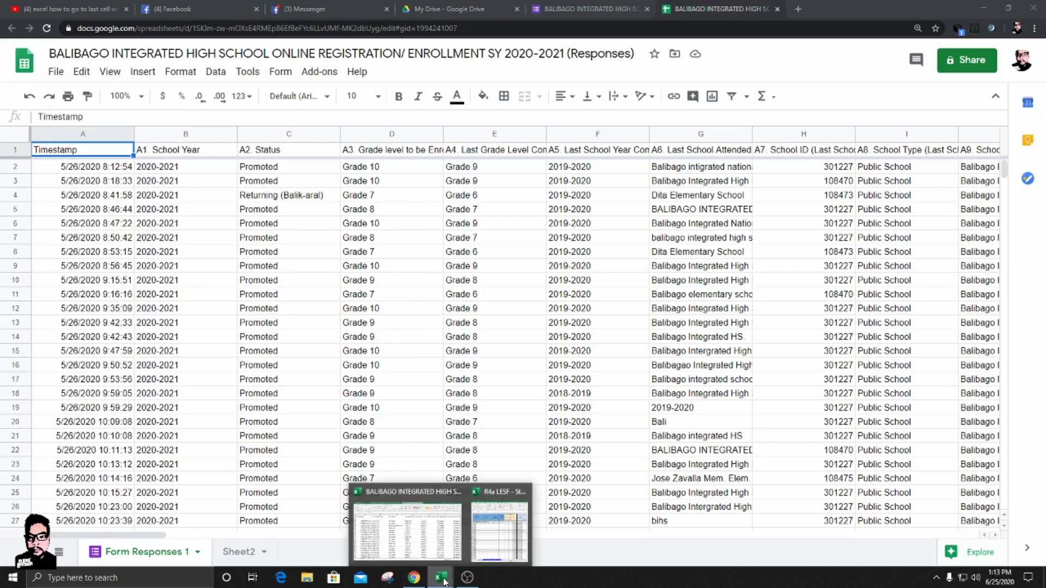
left_click(428, 537)
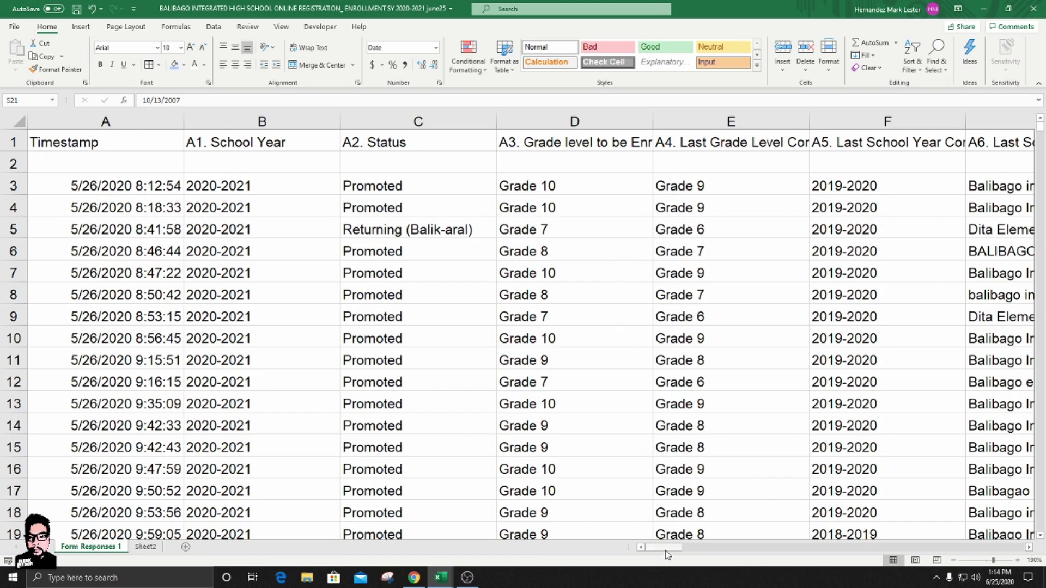
left_click_drag(669, 552, 749, 547)
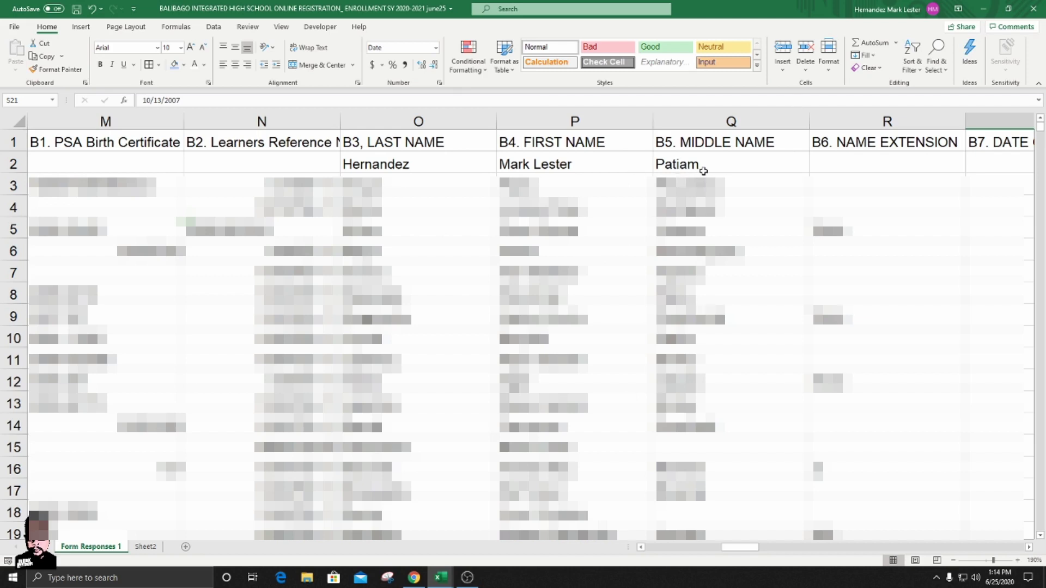
left_click_drag(888, 121, 460, 156)
right_click(460, 117)
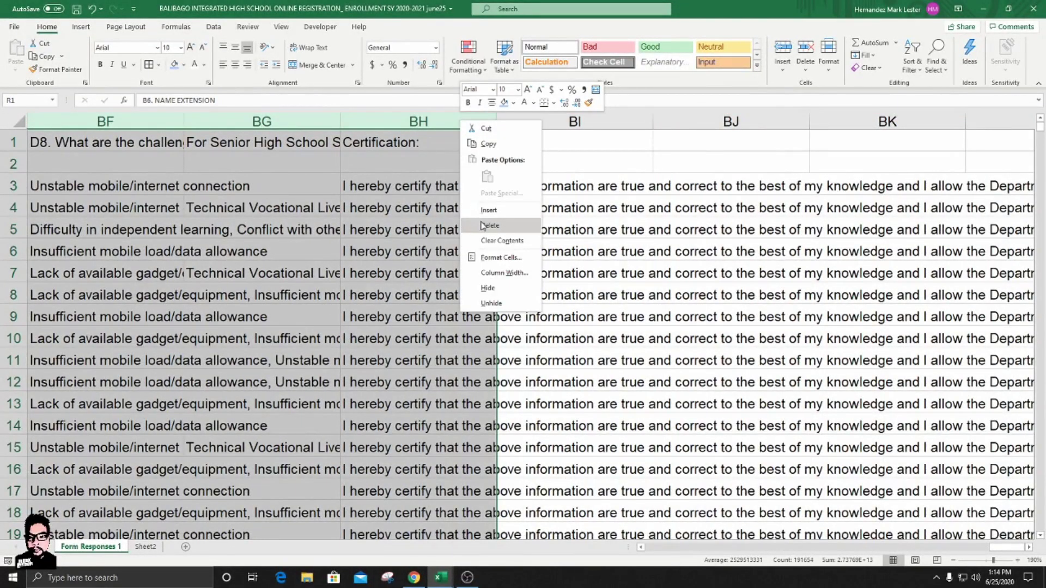
left_click(489, 287)
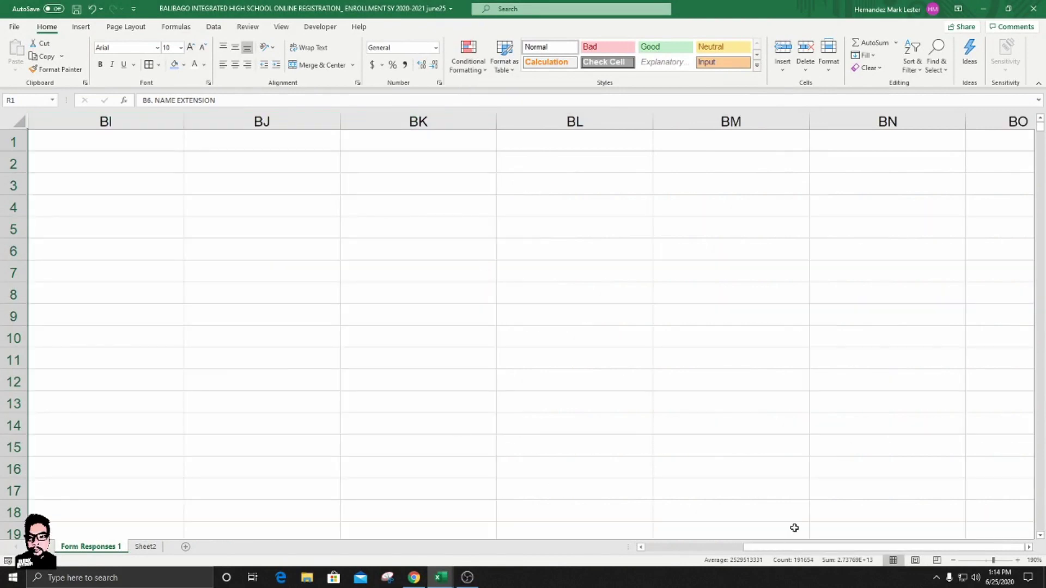
- Enter the headers "fullname" in cell BI1 and "upperfullname" in cell BJ1
left_click_drag(791, 547, 762, 555)
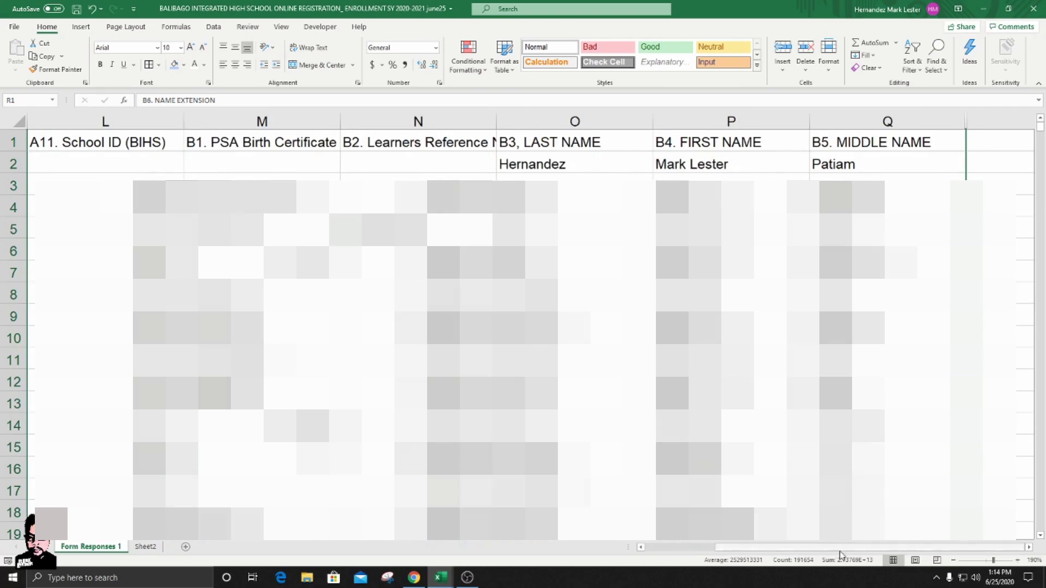
left_click(975, 164)
left_click(984, 140)
key("Right")
key("Left")
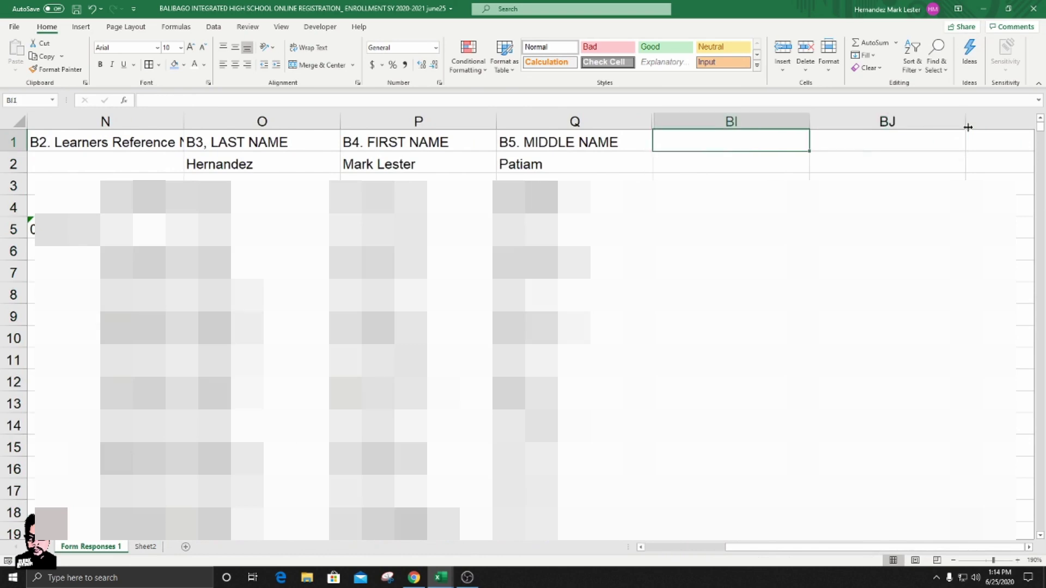
type("fullname")
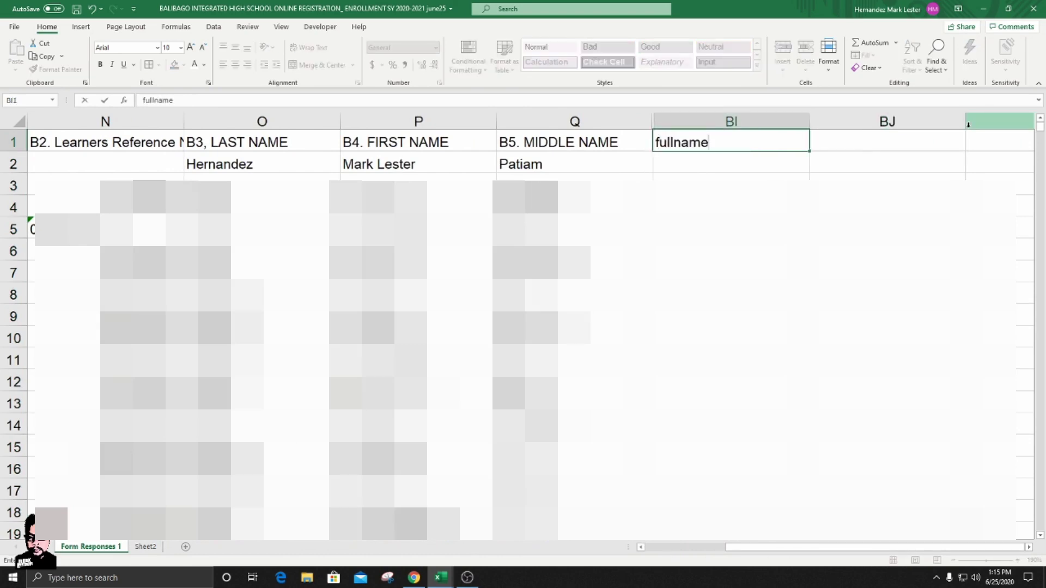
key("Tab")
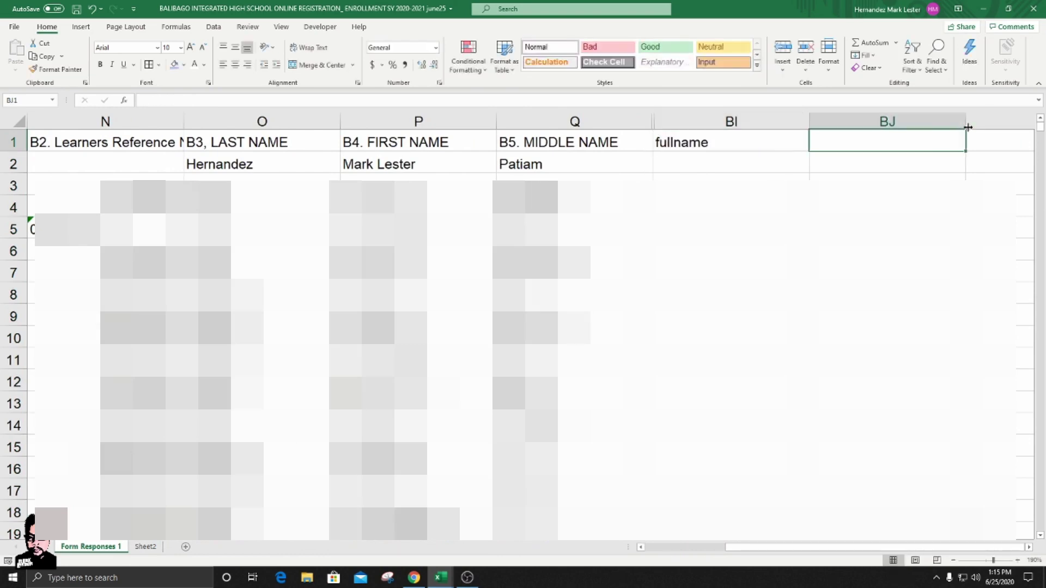
type("upper")
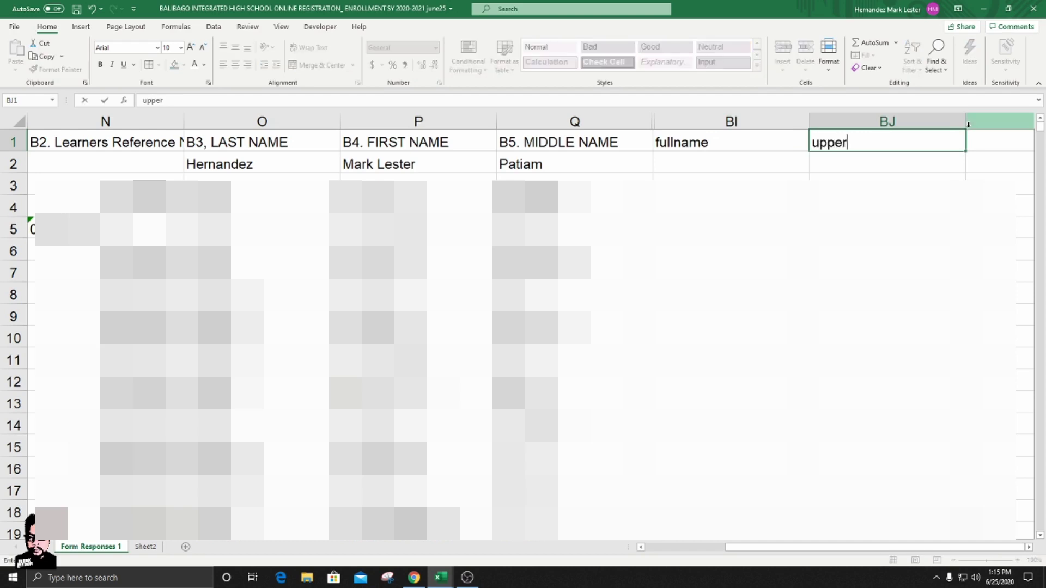
type("fullname")
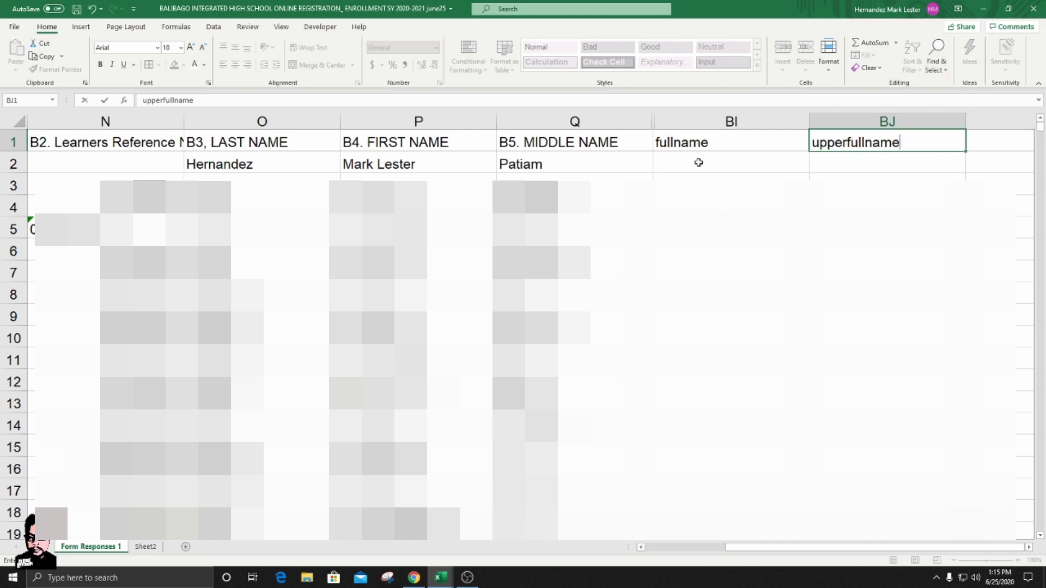
- Enter =CONCATENATE(P2," ",Q2," ",O2) in cell BI2 to join the first, middle and last names with spaces
left_click(728, 168)
type("=")
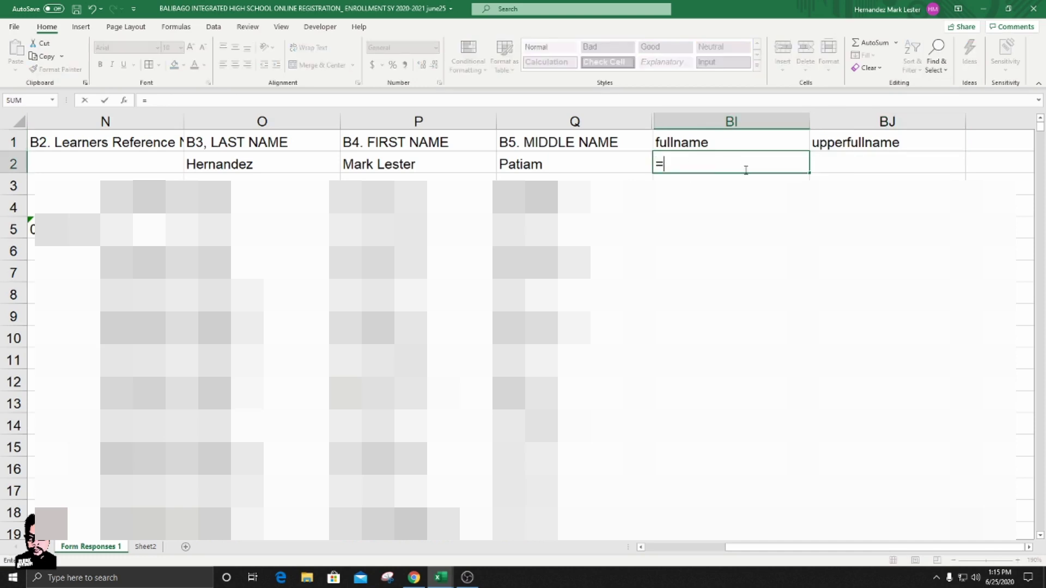
type("conca")
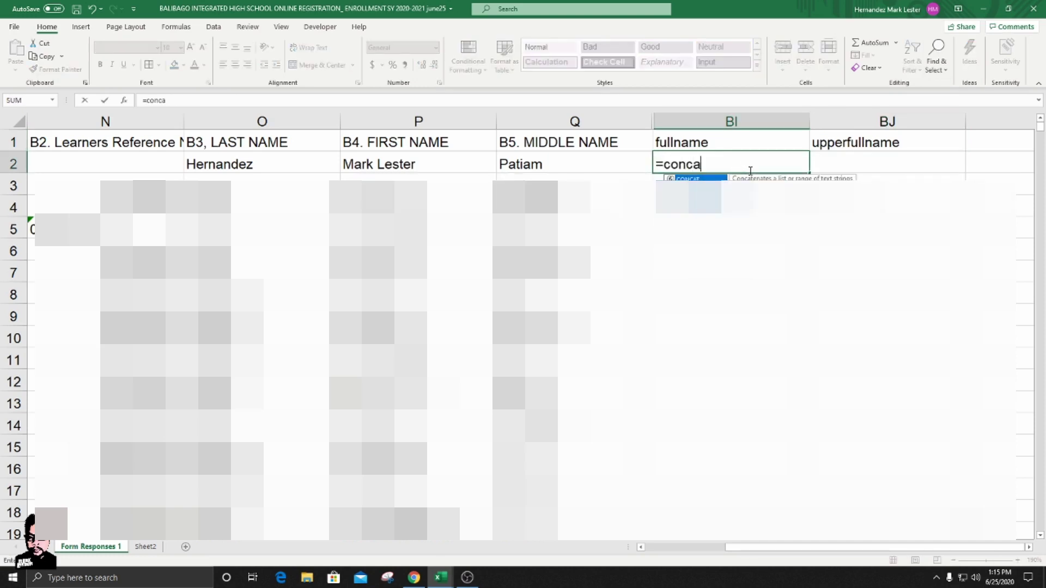
type("tenate")
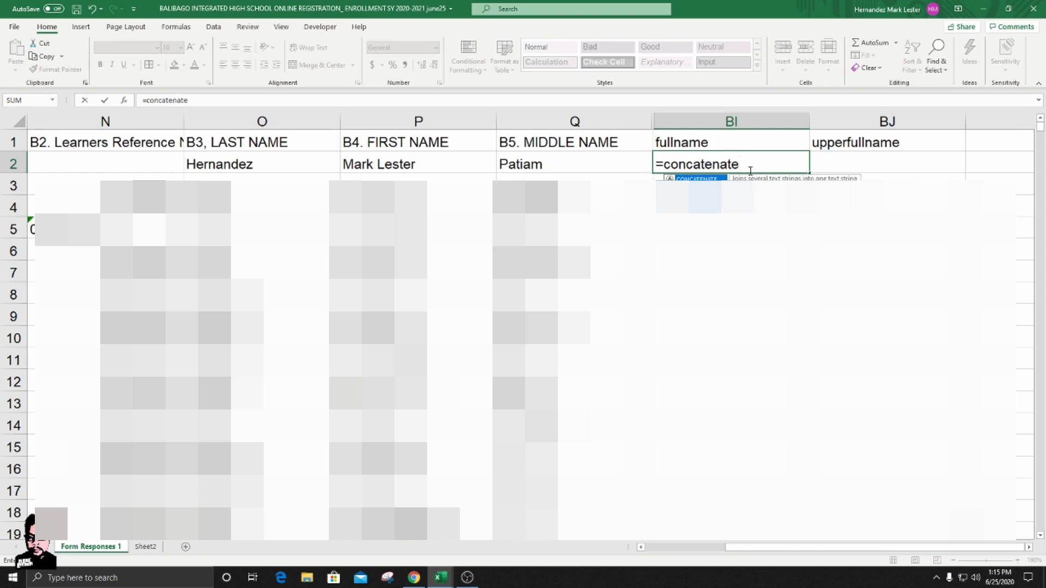
type("(")
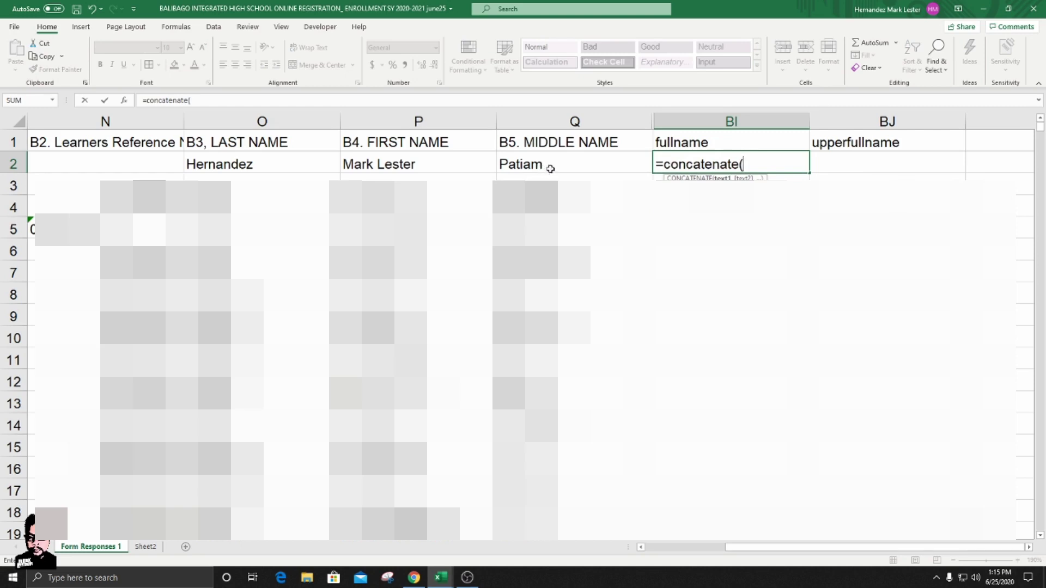
left_click(426, 164)
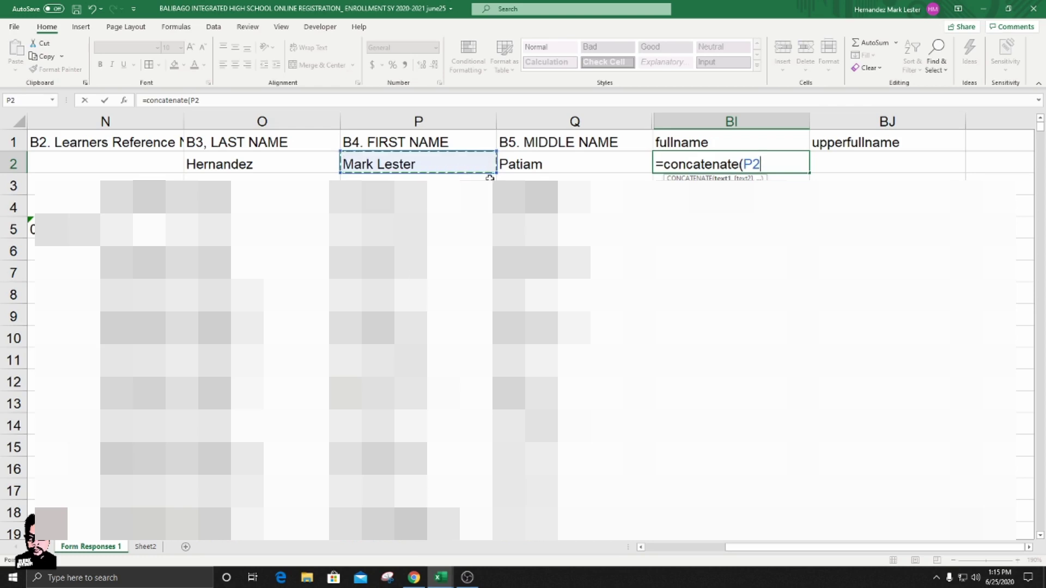
type(".")
type(",")
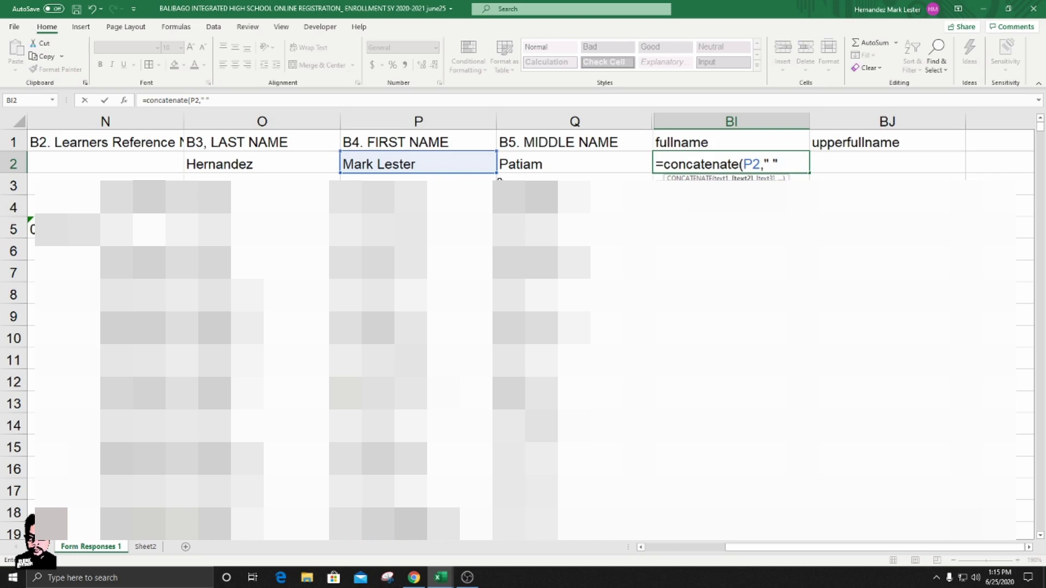
type(",")
left_click(532, 161)
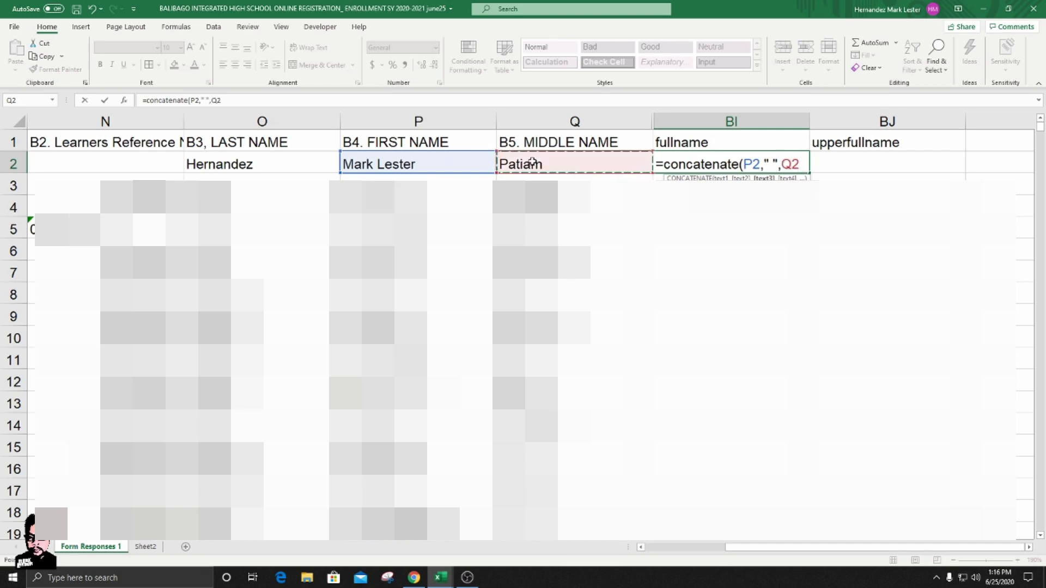
type(",\"")
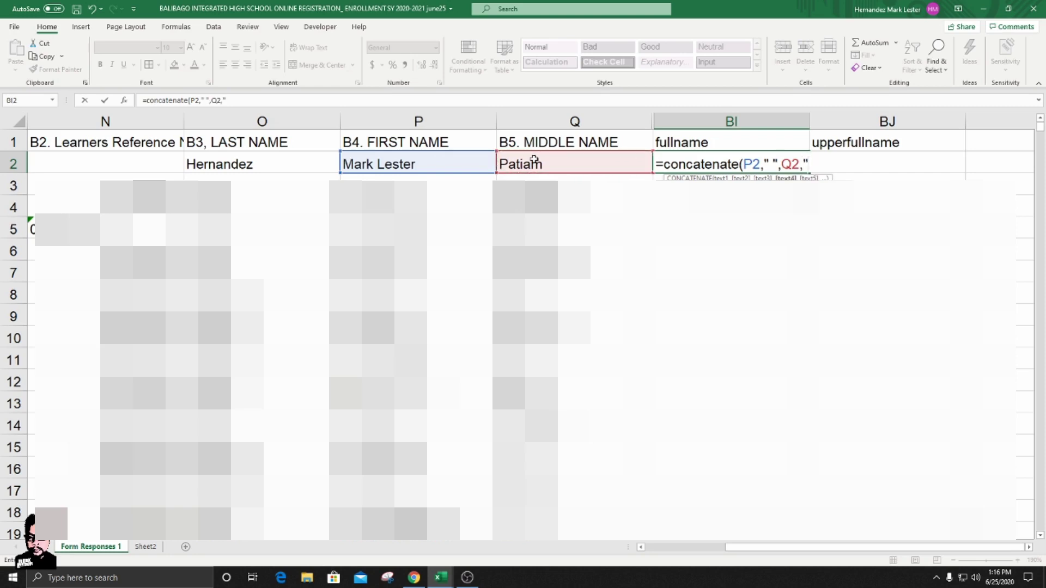
type(" \",")
left_click(289, 165)
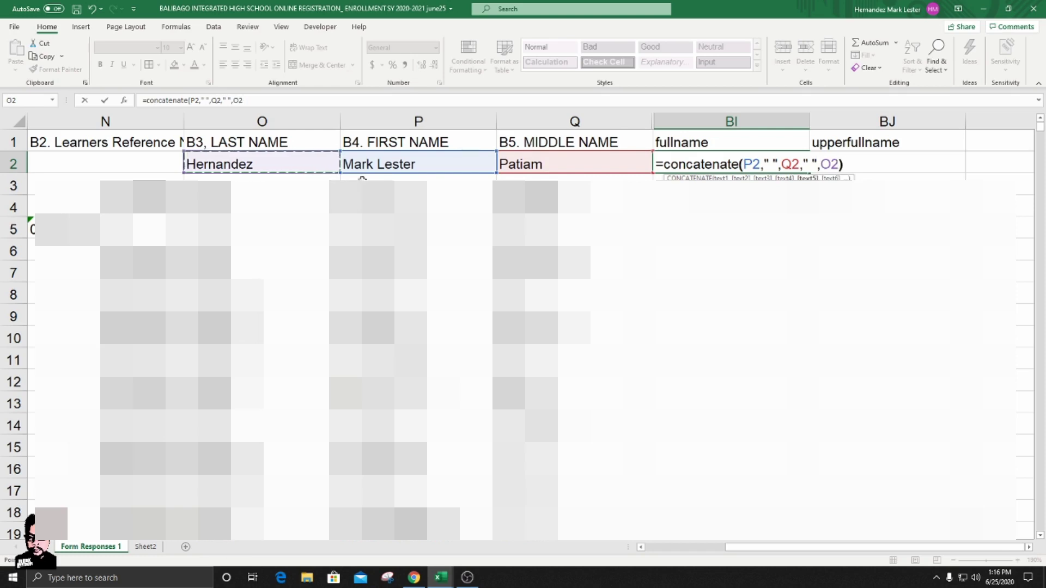
type(")")
key("Return")
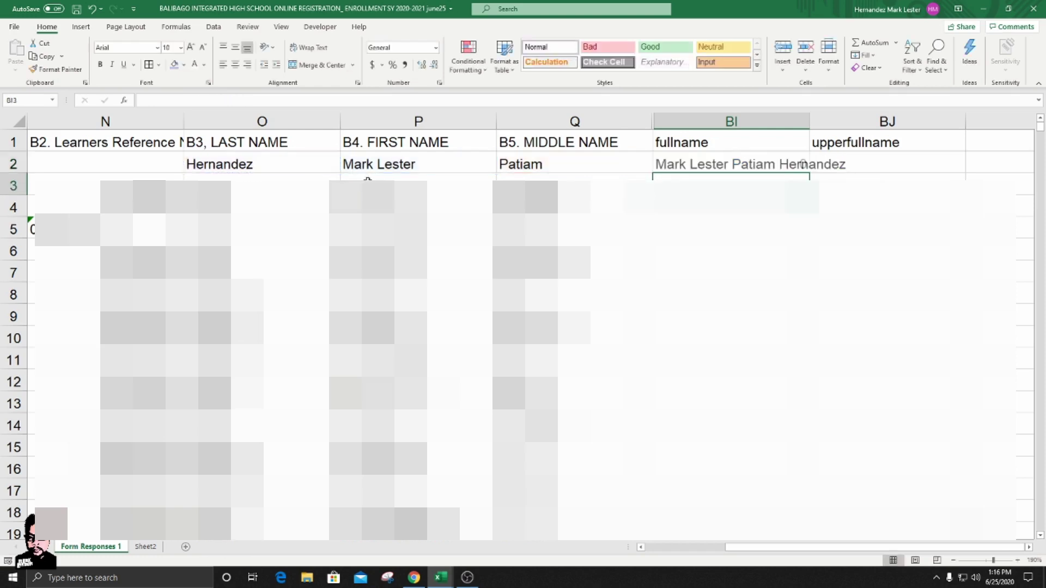
- Widen column BI to fit the full name and fill the BI2 formula down through all response rows
left_click_drag(811, 121, 858, 121)
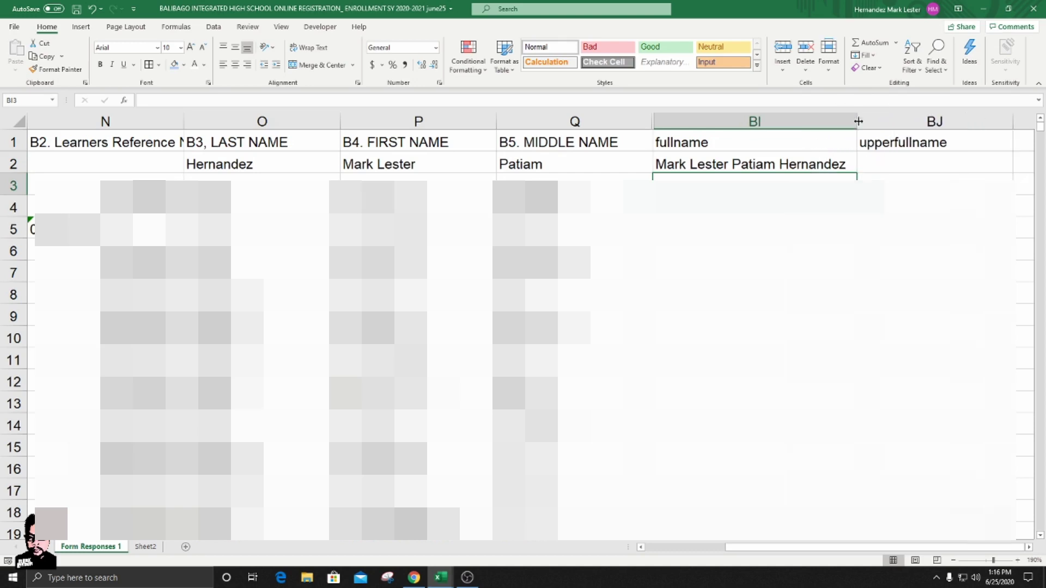
left_click(833, 162)
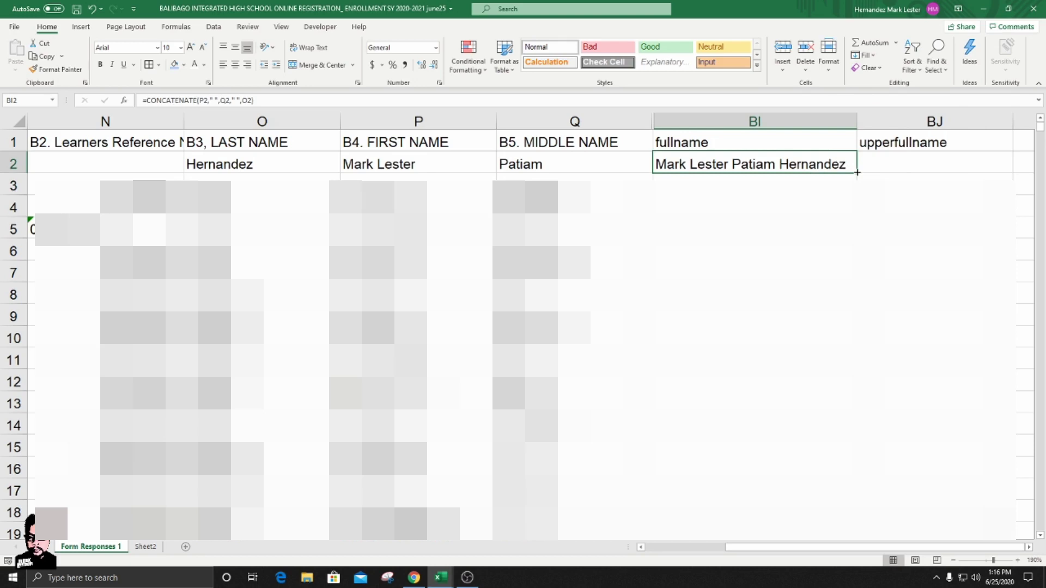
double_click(857, 172)
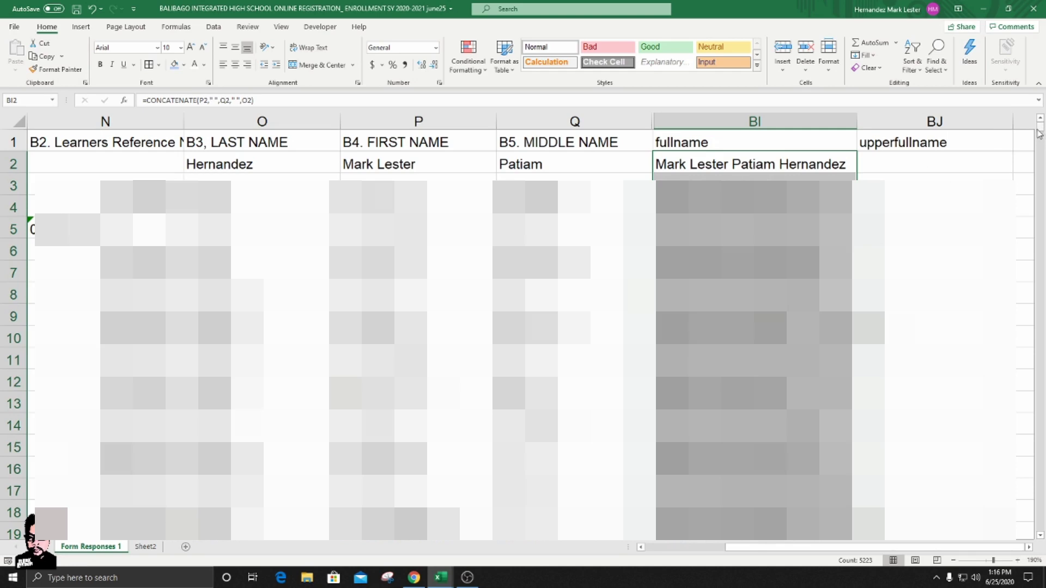
- Enter =UPPER(BI2) in cell BJ2 to convert the full name to uppercase
left_click(929, 164)
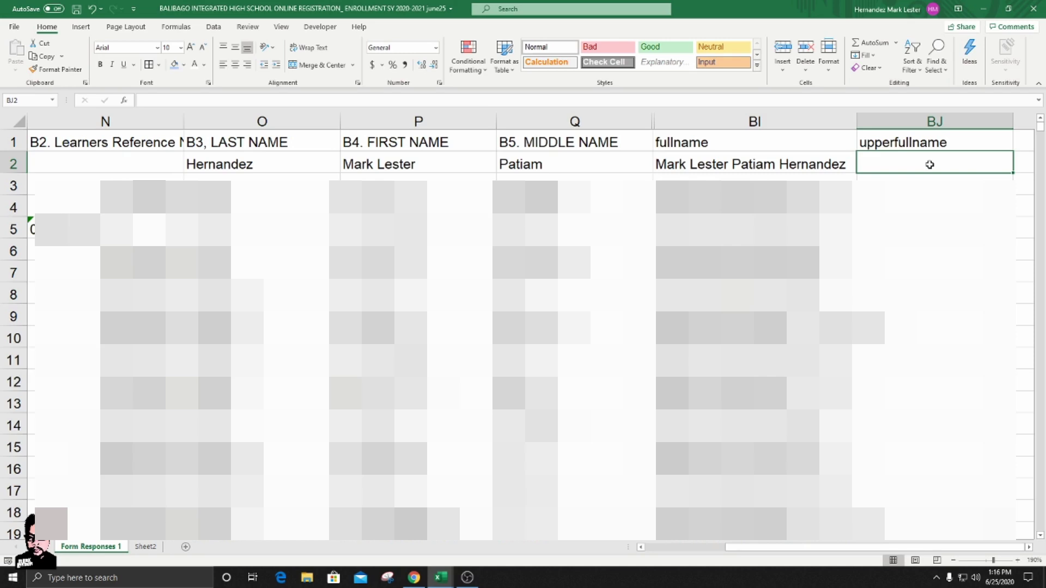
type("=")
key("BackSpace")
type("=")
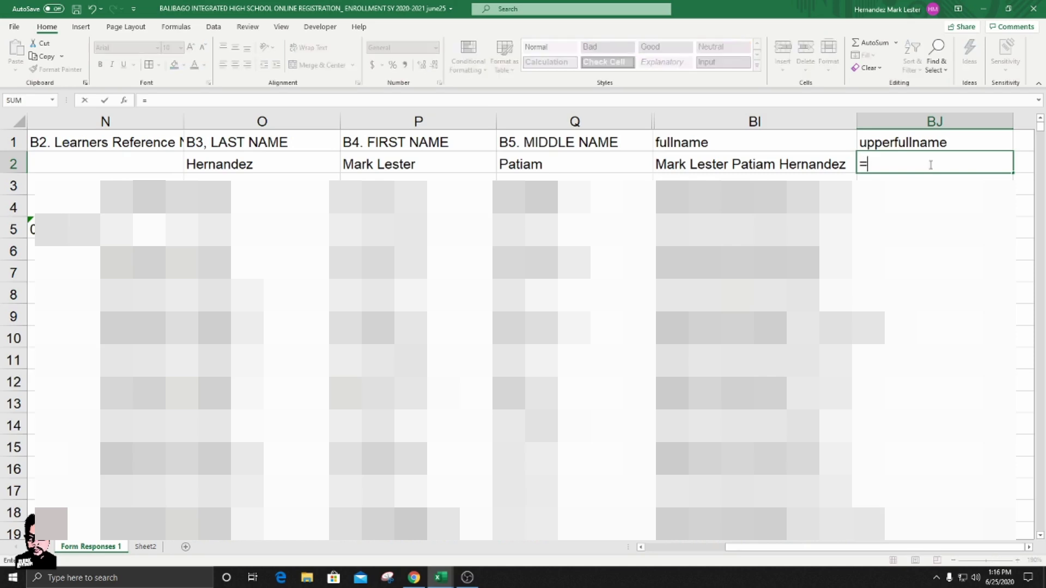
type("upper")
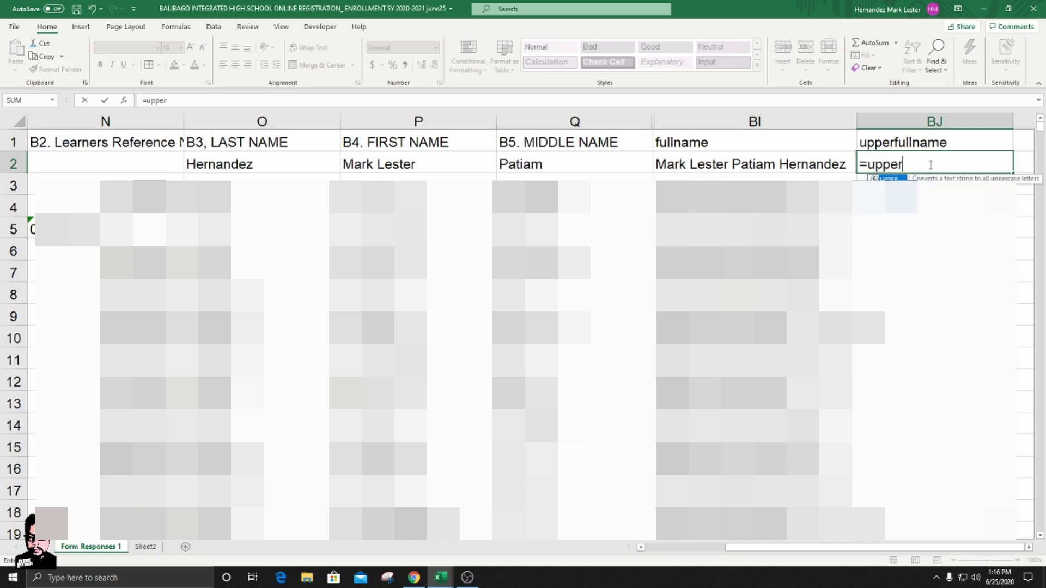
type("(")
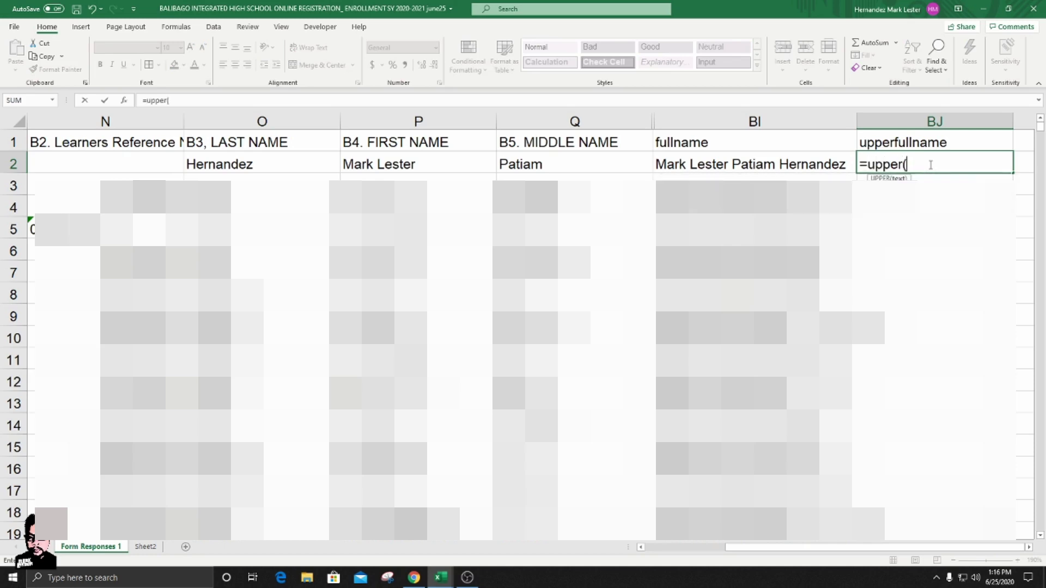
left_click(829, 164)
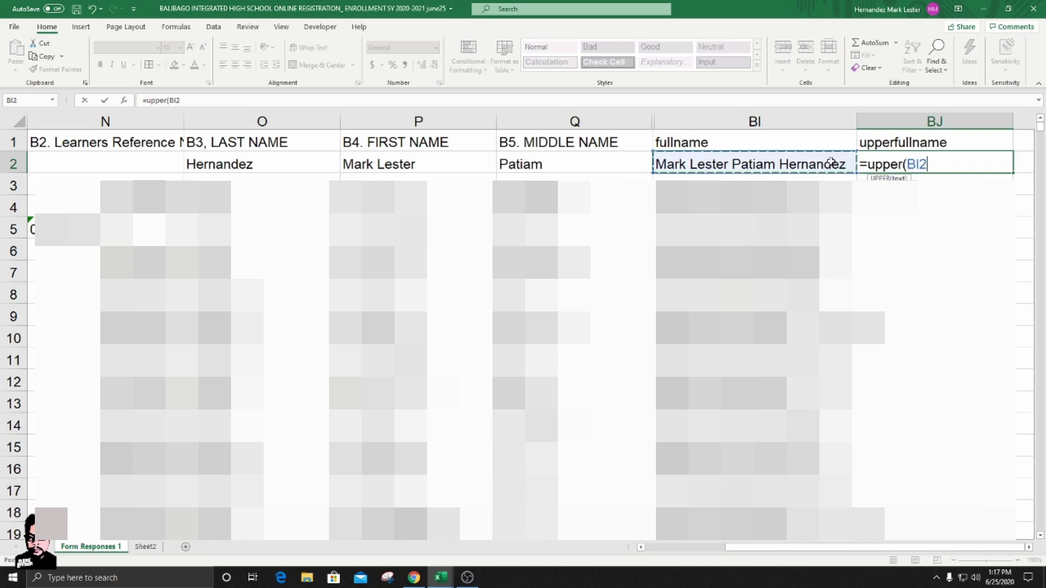
type(")")
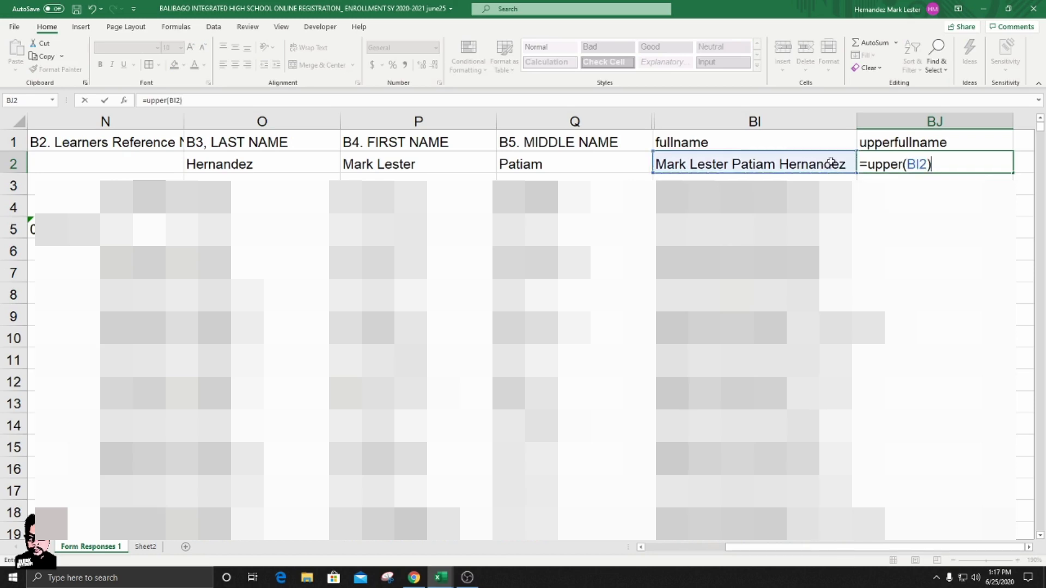
key("Return")
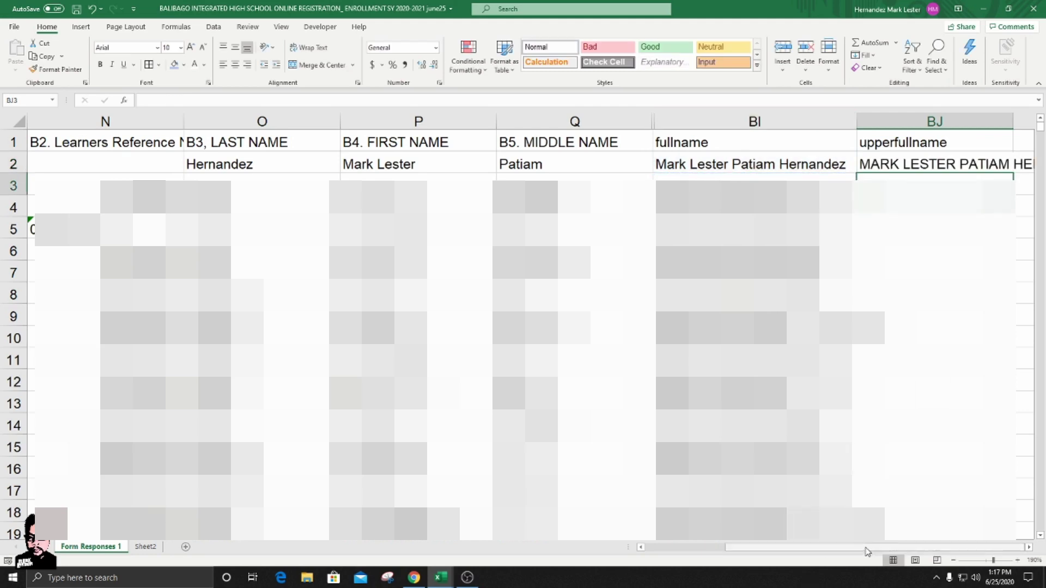
- Widen column BJ to about 38.14 to fit the uppercase name and fill the BJ2 formula down through all response rows
left_click(959, 163)
key("Right")
key("Right")
key("Right")
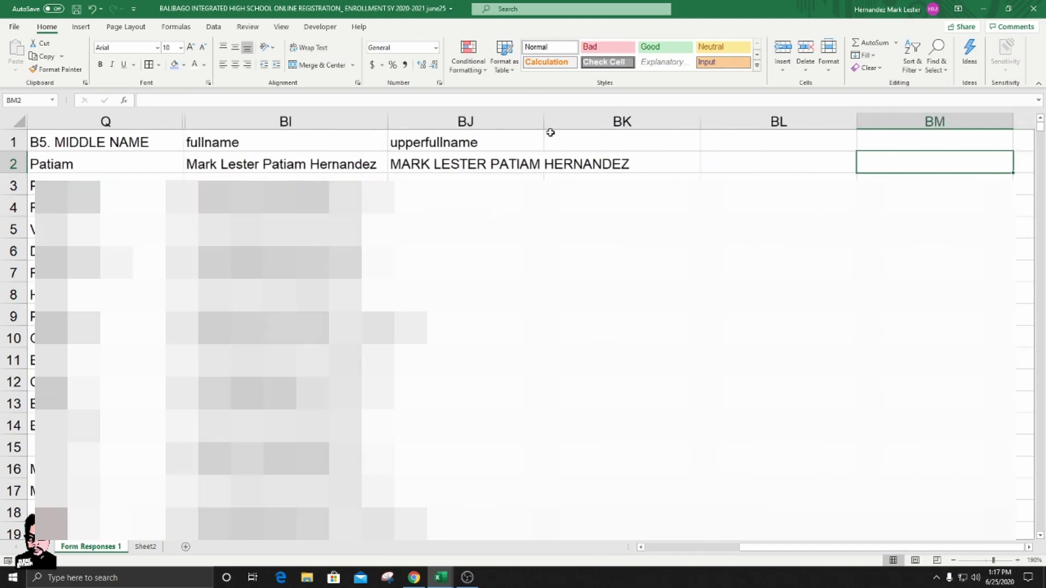
left_click_drag(545, 117, 668, 119)
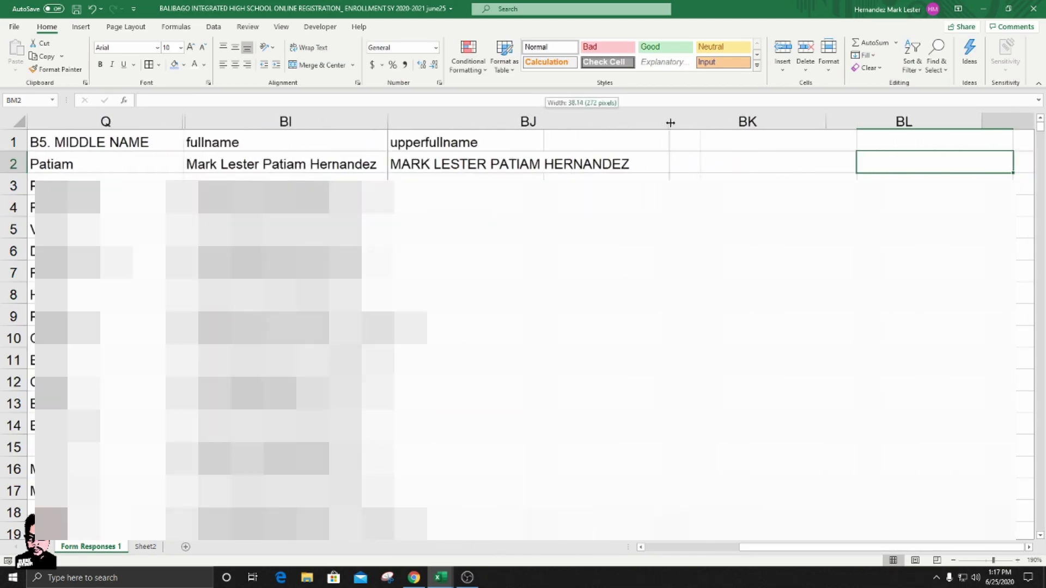
left_click(643, 159)
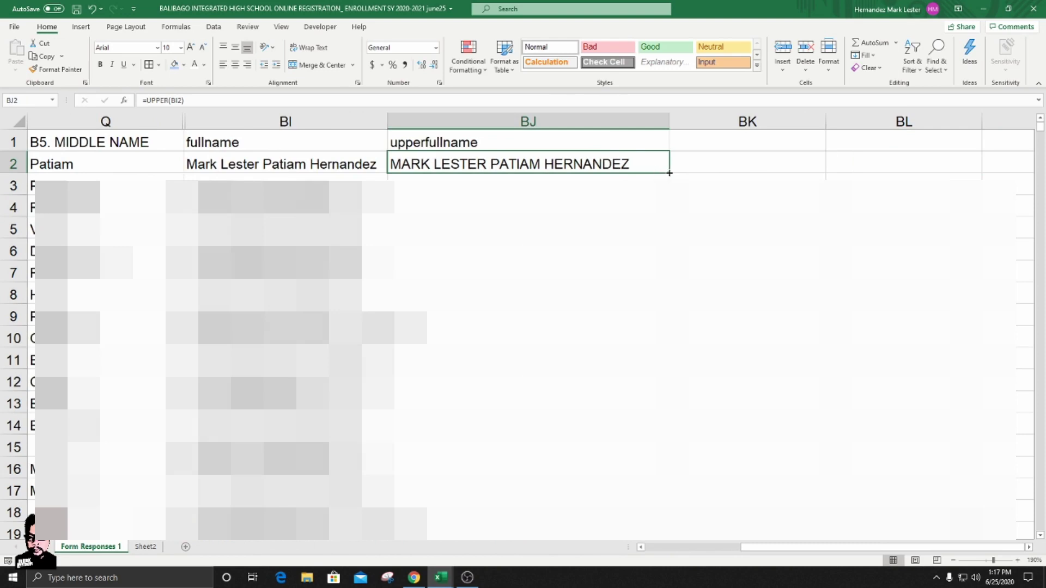
double_click(670, 173)
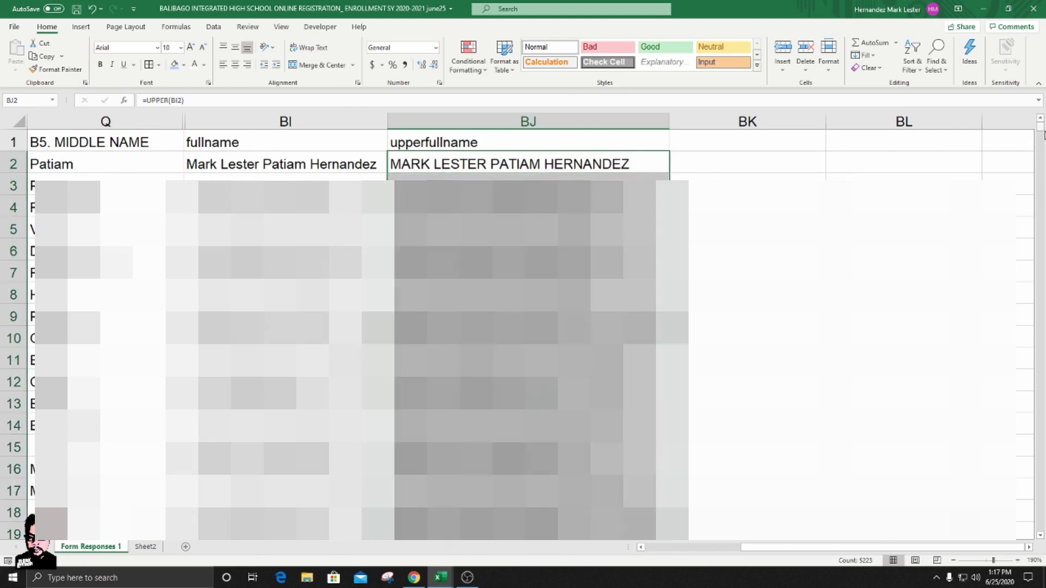
mouse_move(1042, 133)
left_mouse_down()
mouse_move(1044, 507)
mouse_move(1035, 117)
left_mouse_up()
left_click(708, 207)
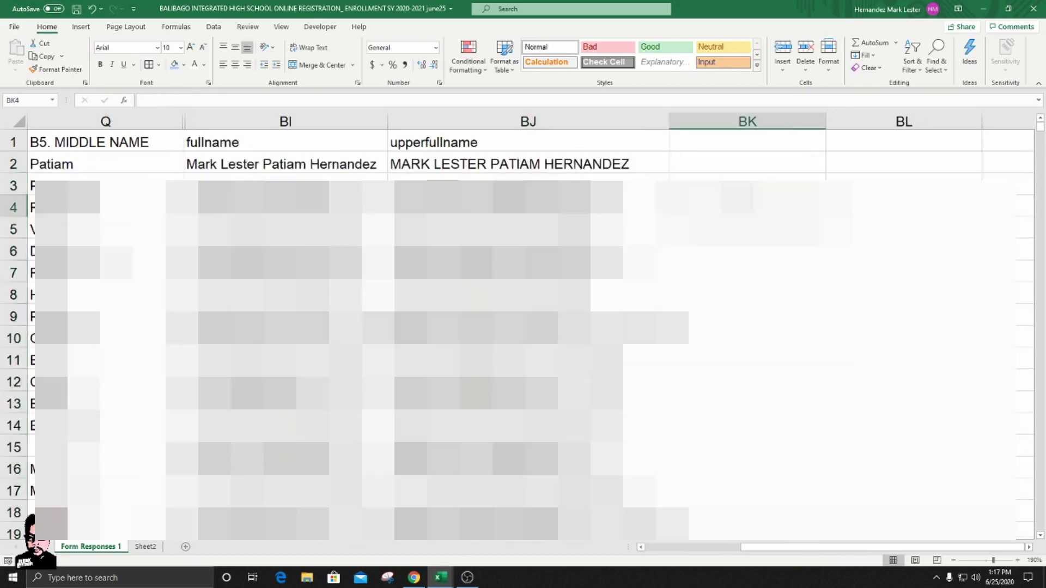
left_click(755, 176)
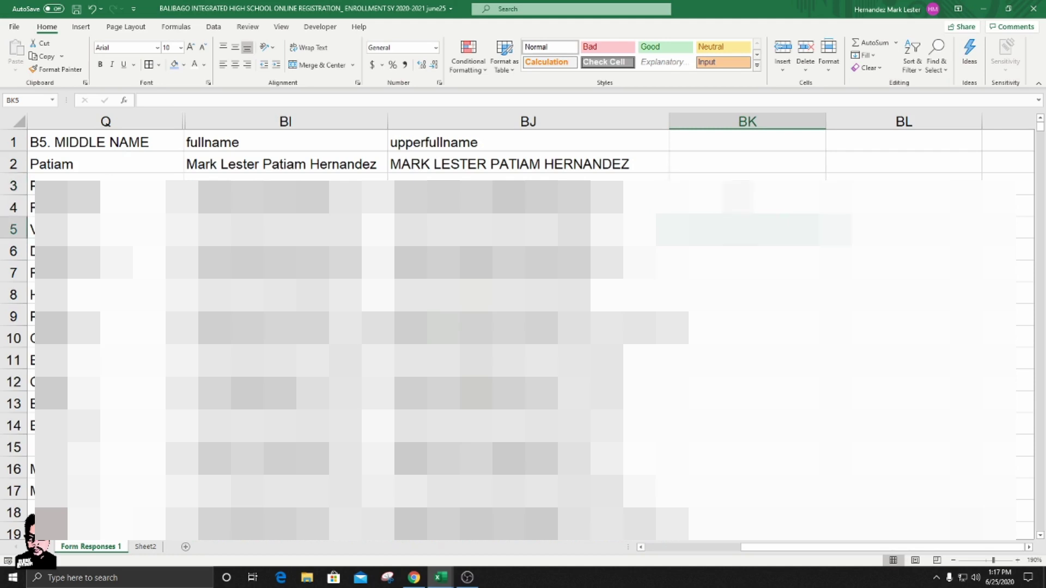
- On a blank sheet, enter the header "No" in A1 and the sample values 1, 1, 1, 1, 2, 2, 2, 3, 3, 3, 4, 4, 5, 5, 6, 6, 76 below it
left_click(214, 28)
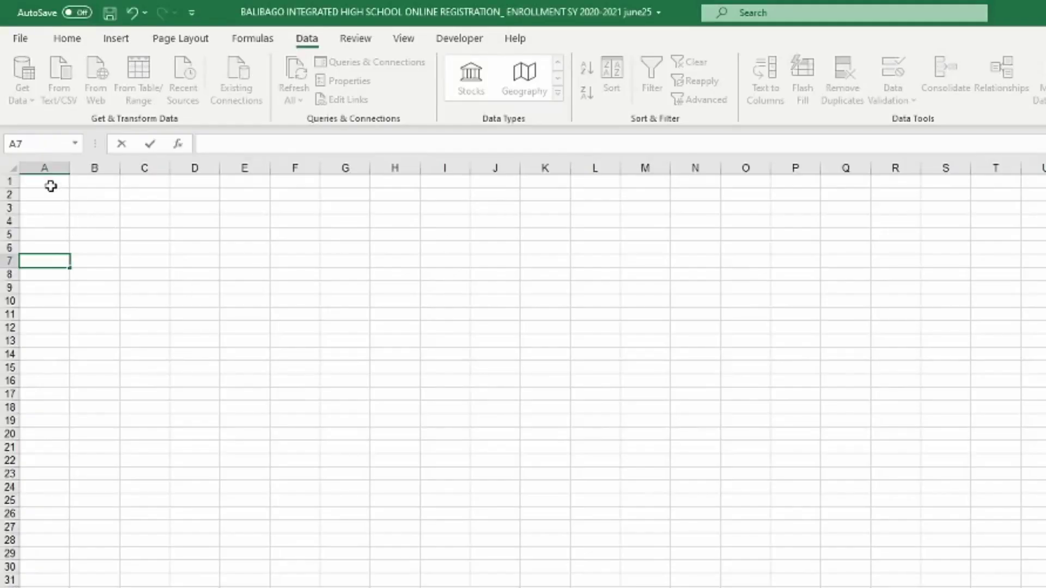
left_click(49, 185)
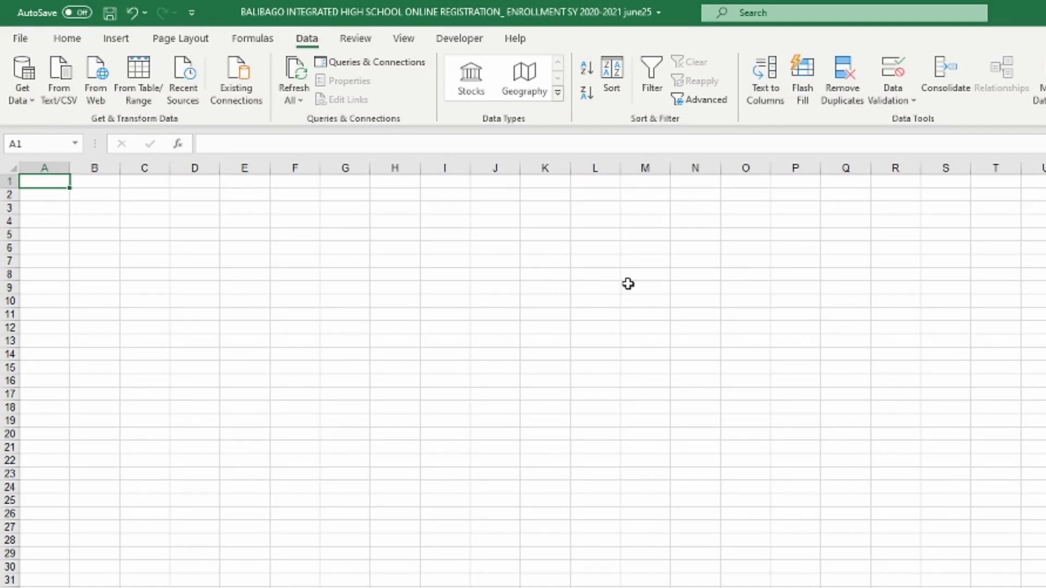
type("No")
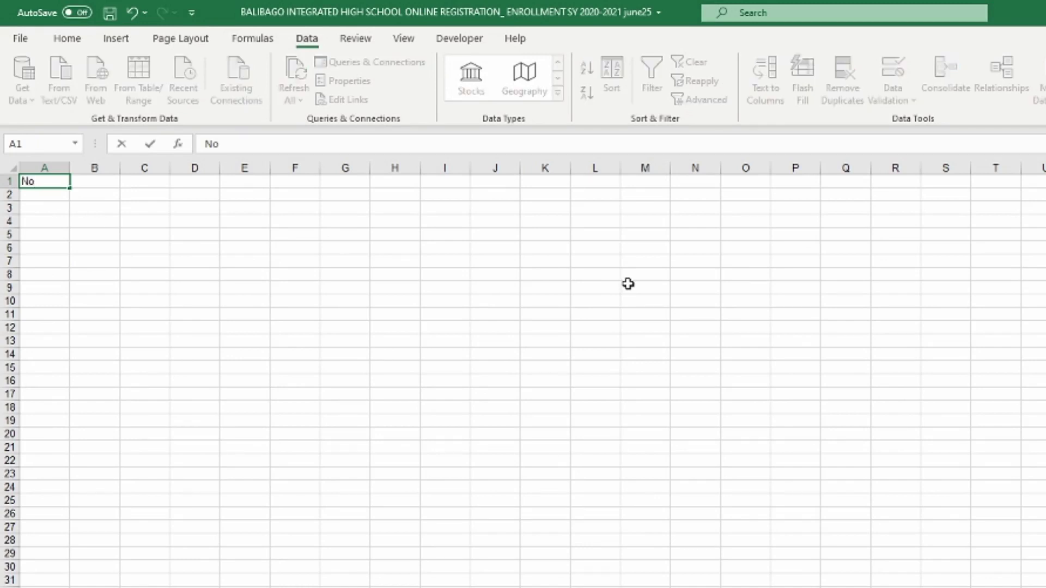
key("Return")
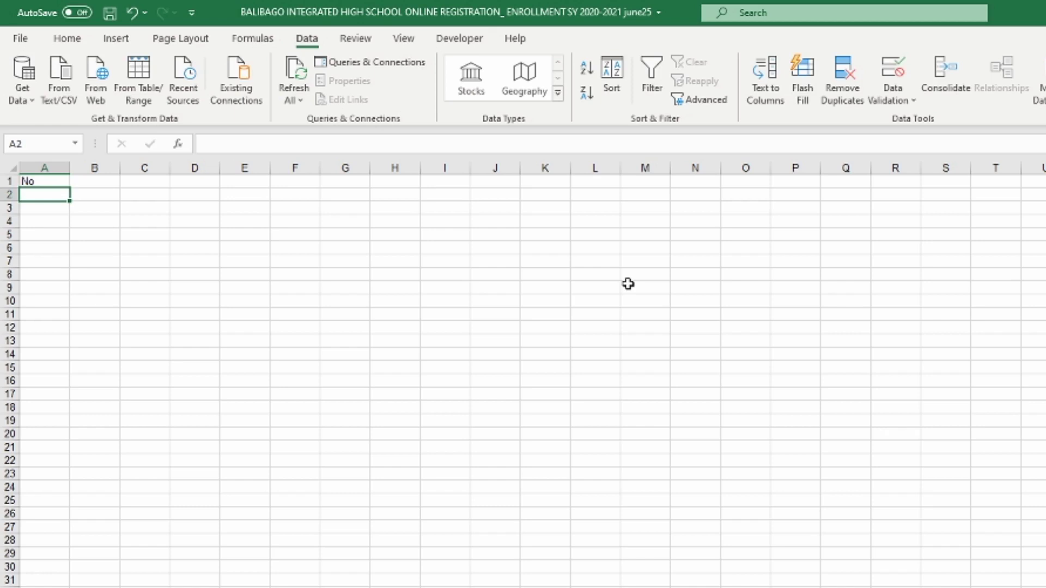
type("1")
key("Return")
type("1")
key("Return")
type("1 1 2")
key("Return")
type("2 2 3 3 3 4 4 5 5 6 6 7")
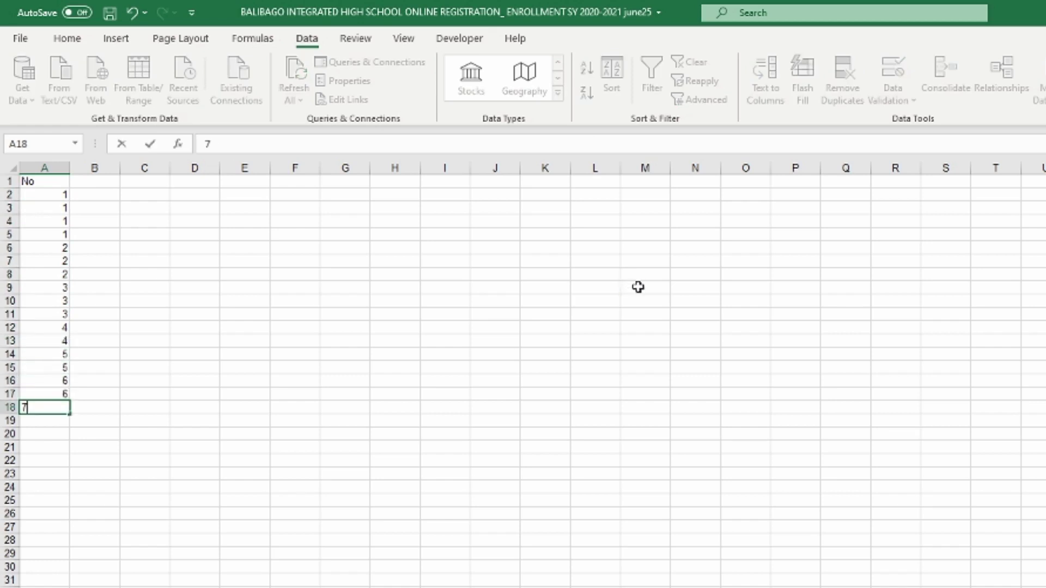
type("6")
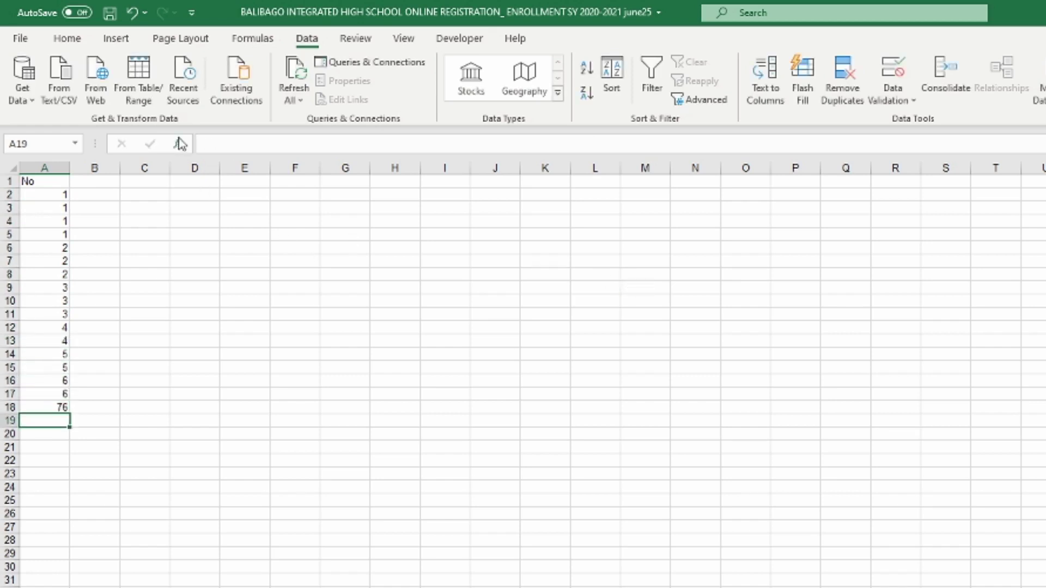
- Remove the duplicate values from the sample list in A1:A18, treating "No" as the header
left_click_drag(42, 182, 60, 411)
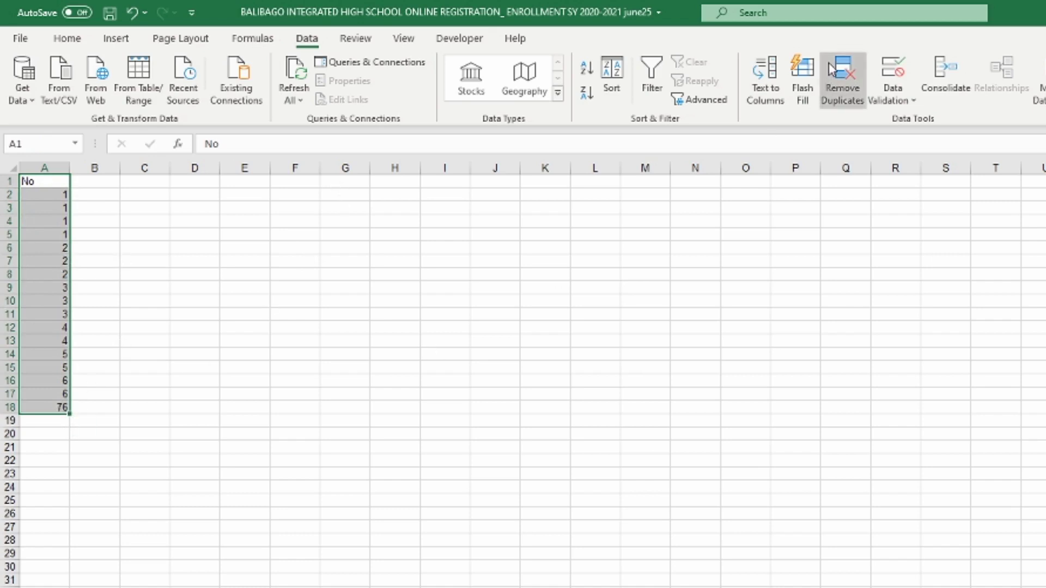
left_click(852, 80)
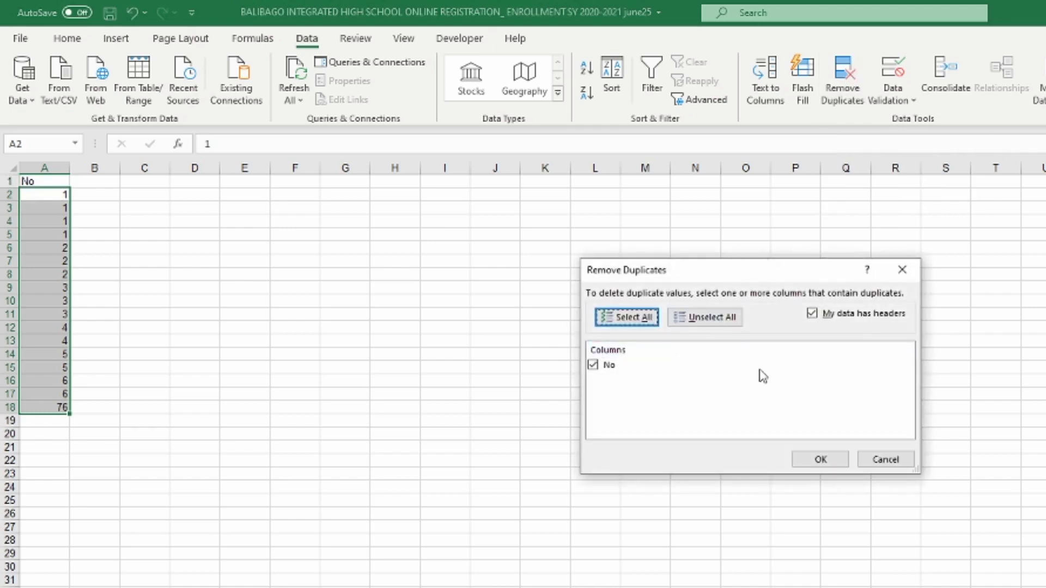
left_click(821, 460)
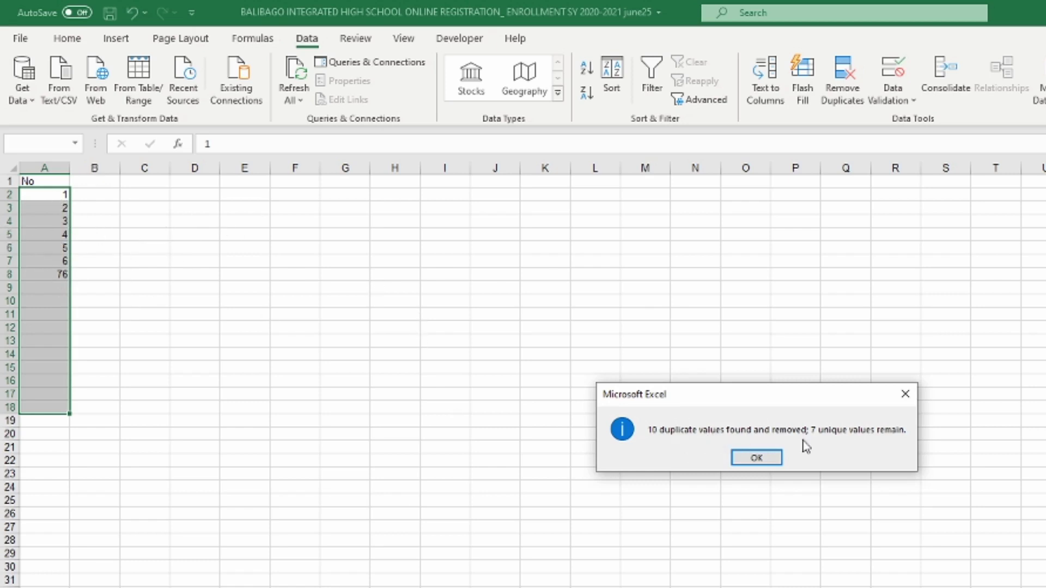
left_click(766, 459)
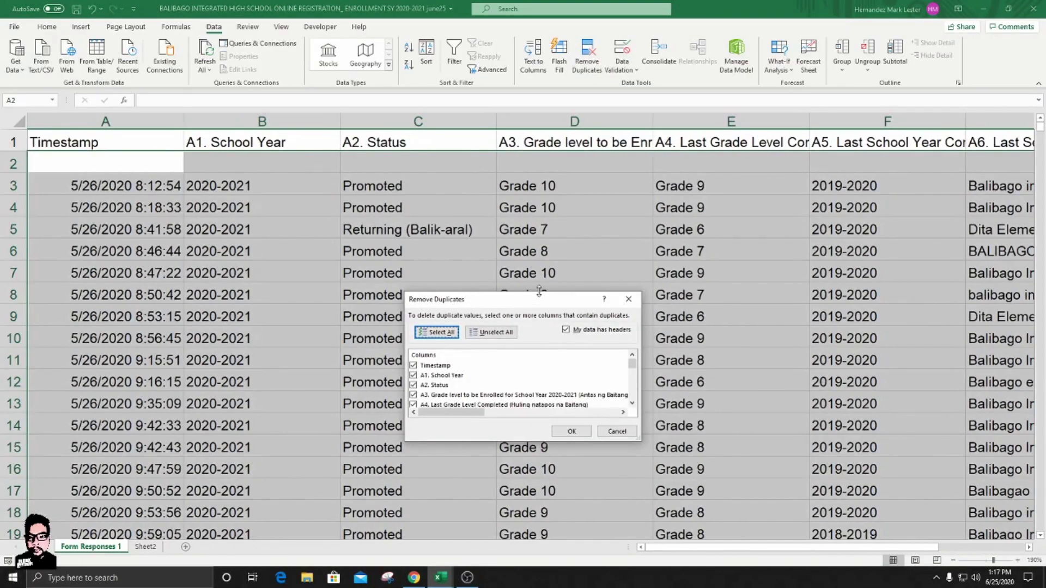
- Remove duplicate rows from the form responses, comparing only the upperfullname column
left_click_drag(539, 292, 543, 69)
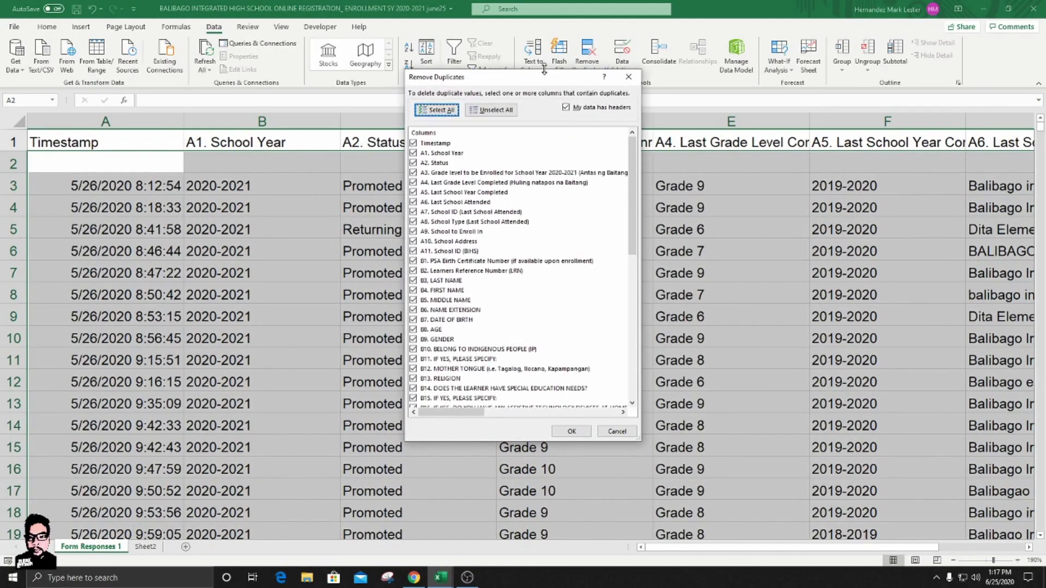
left_click(493, 110)
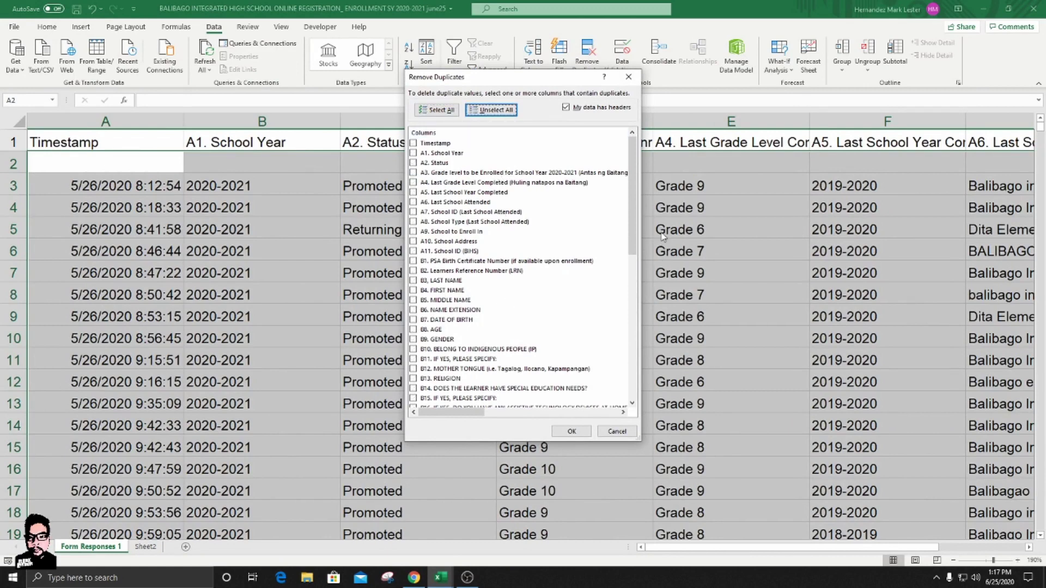
left_click_drag(632, 236, 632, 380)
left_click(413, 404)
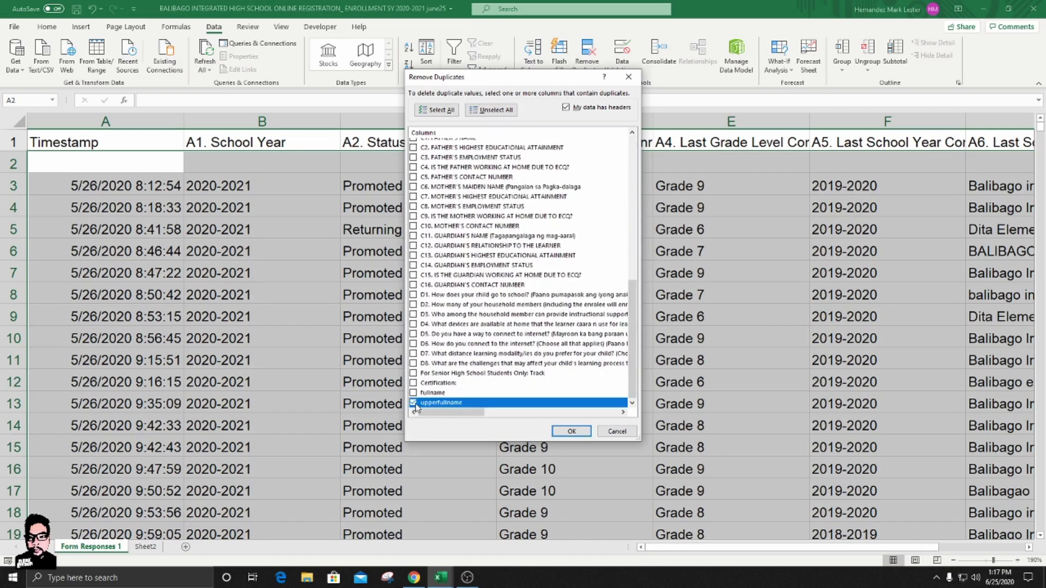
left_click(571, 432)
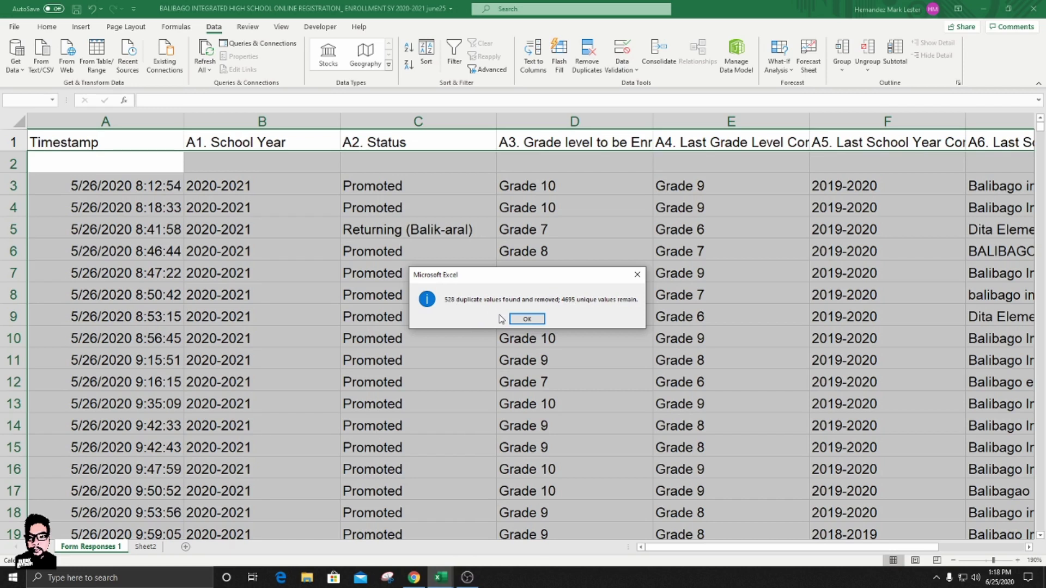
left_click(527, 319)
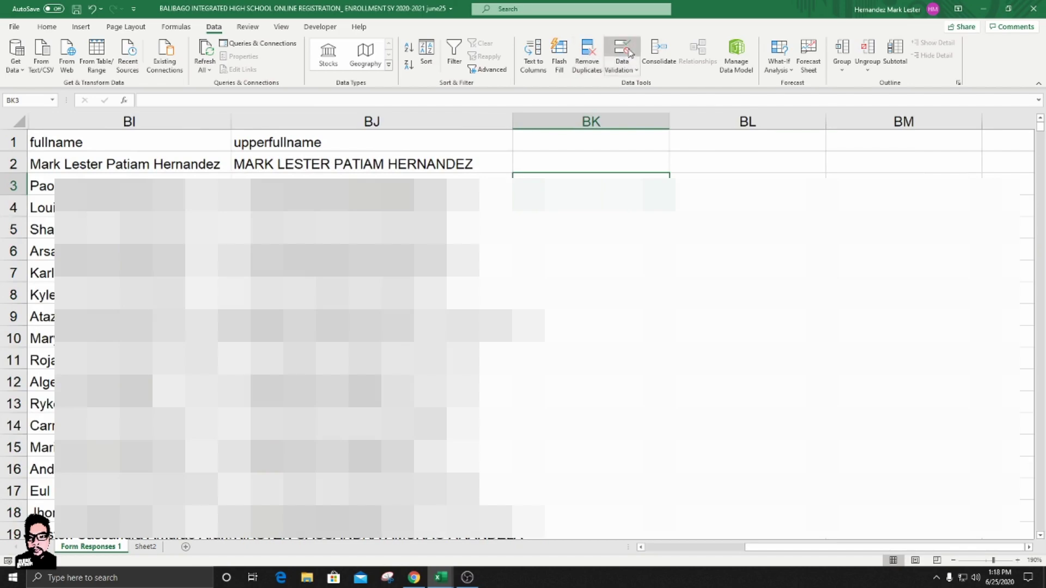
- Remove duplicate rows from the form responses, comparing only the B2. Learners Reference Number (LRN) column
left_click(587, 54)
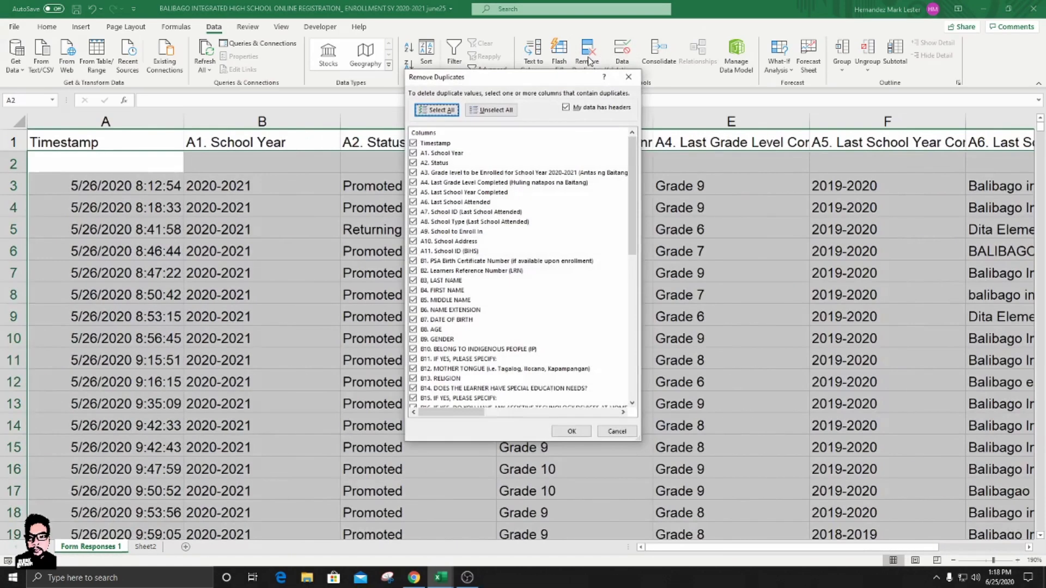
left_click(492, 110)
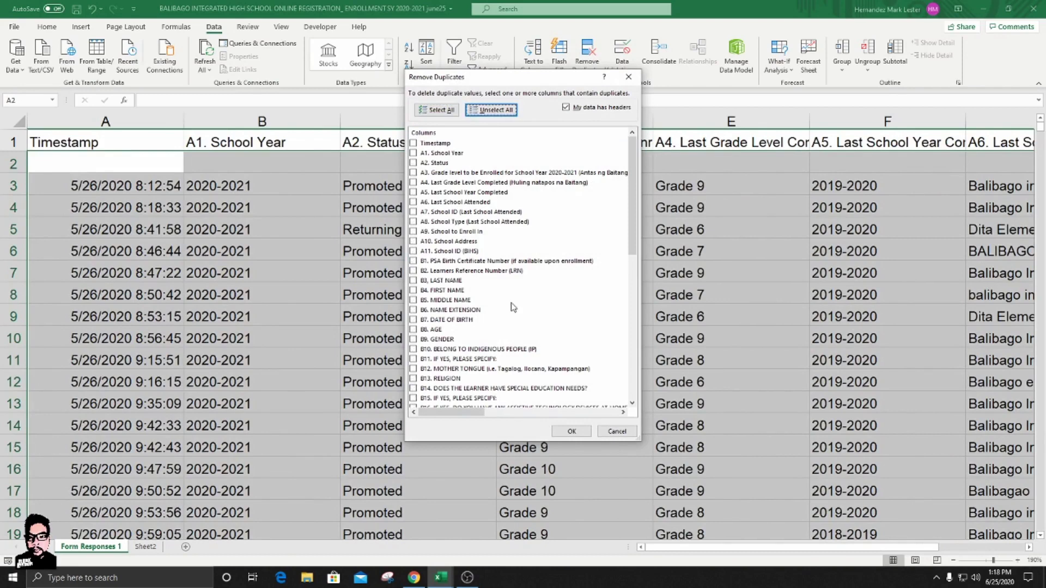
scroll(513, 307, "down", 4)
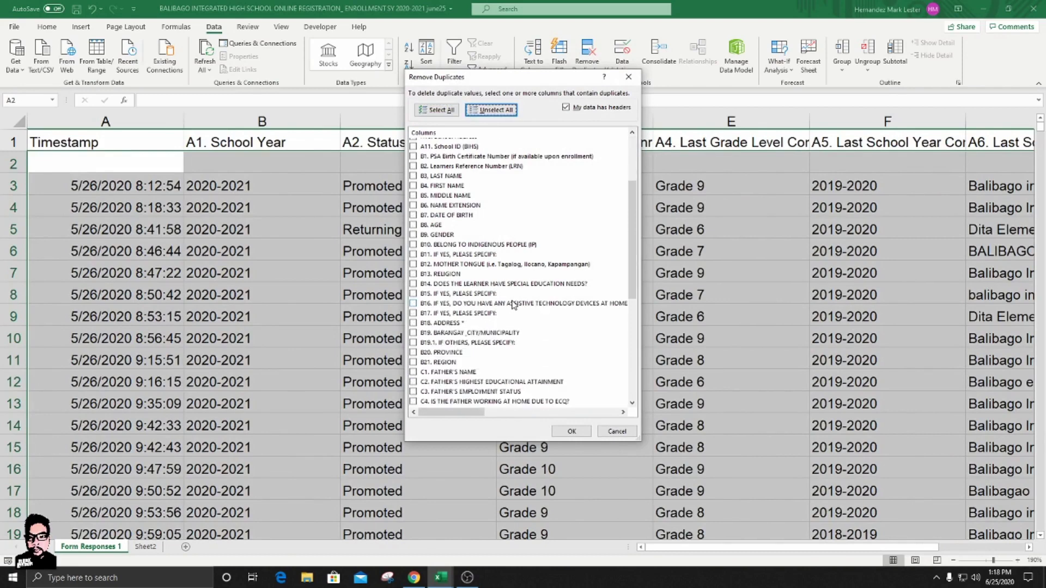
scroll(512, 305, "down", 3)
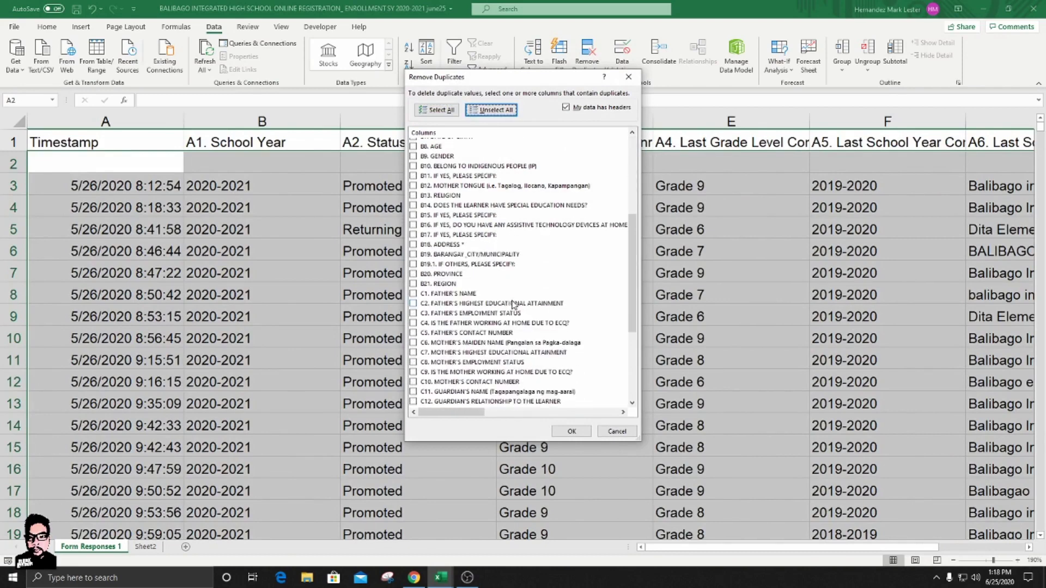
scroll(512, 305, "up", 1)
scroll(513, 305, "down", 6)
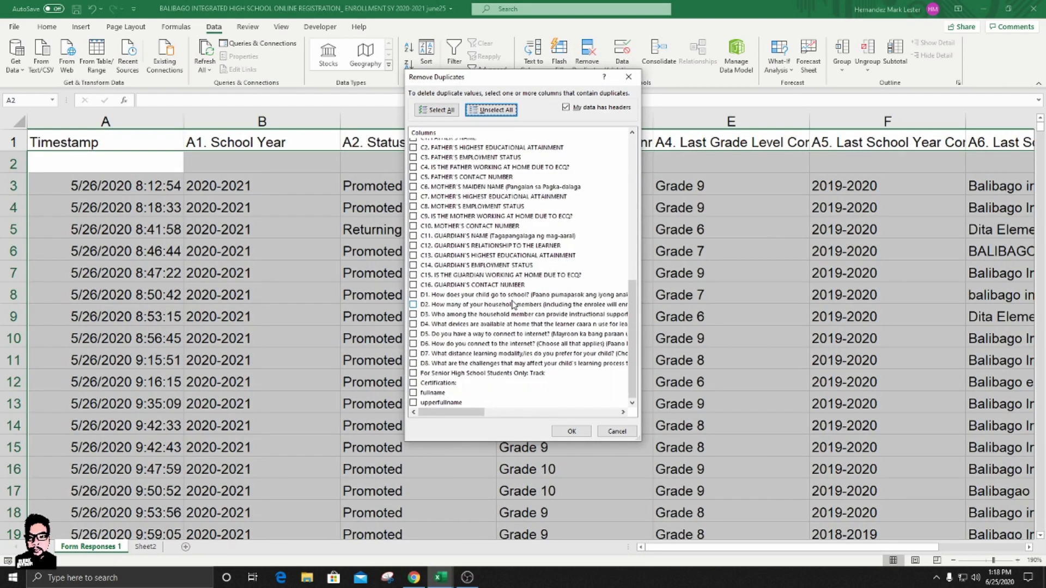
scroll(513, 305, "up", 8)
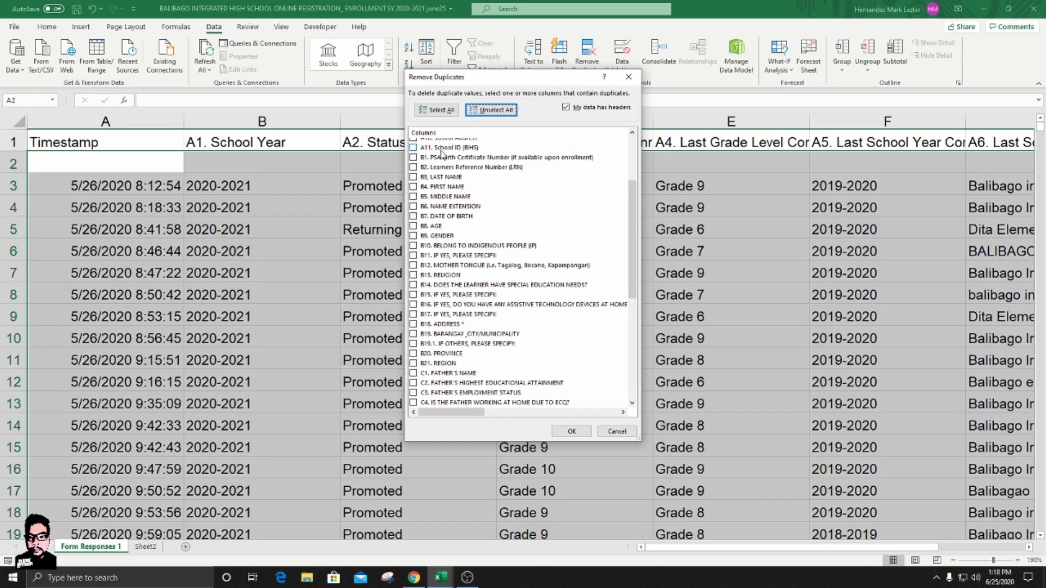
left_click(413, 168)
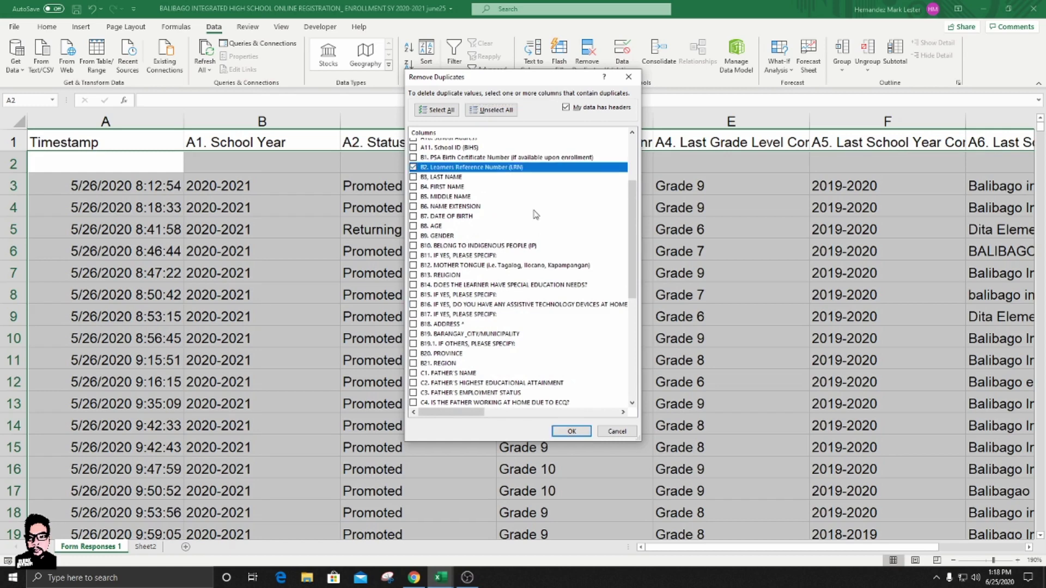
scroll(536, 214, "up", 3)
scroll(535, 214, "down", 4)
scroll(535, 214, "down", 7)
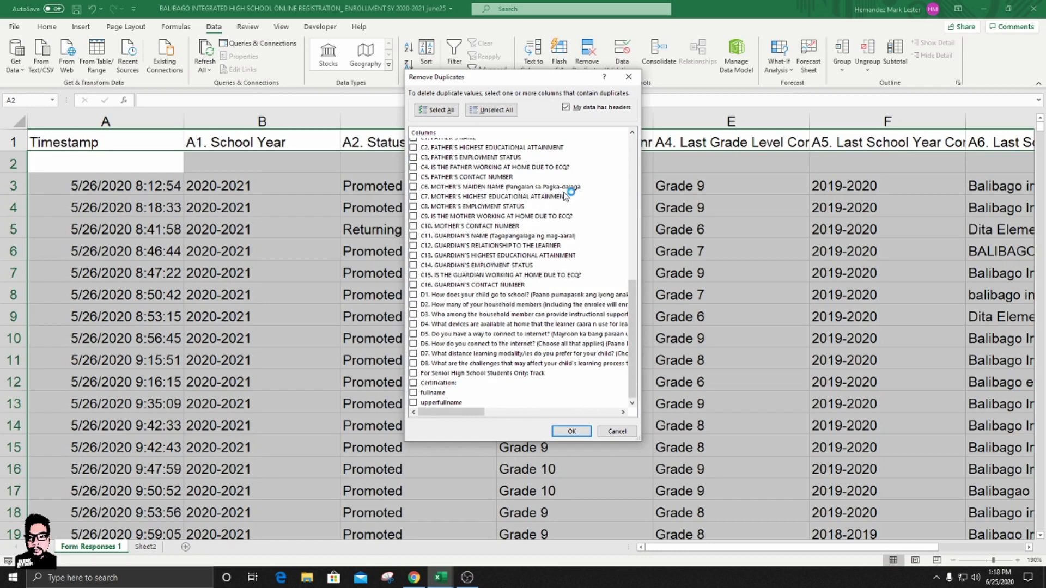
scroll(565, 196, "up", 8)
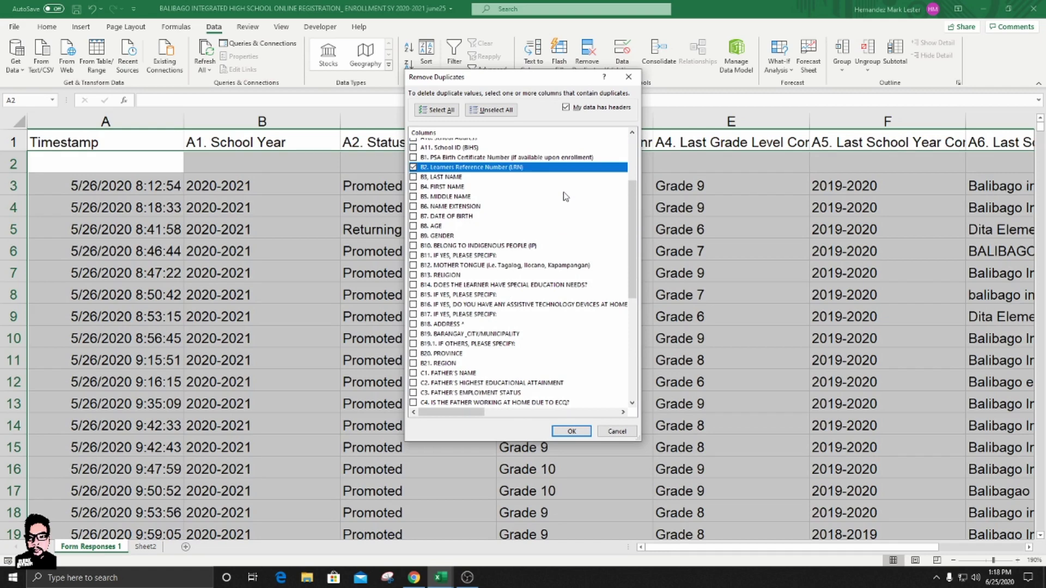
left_click(572, 432)
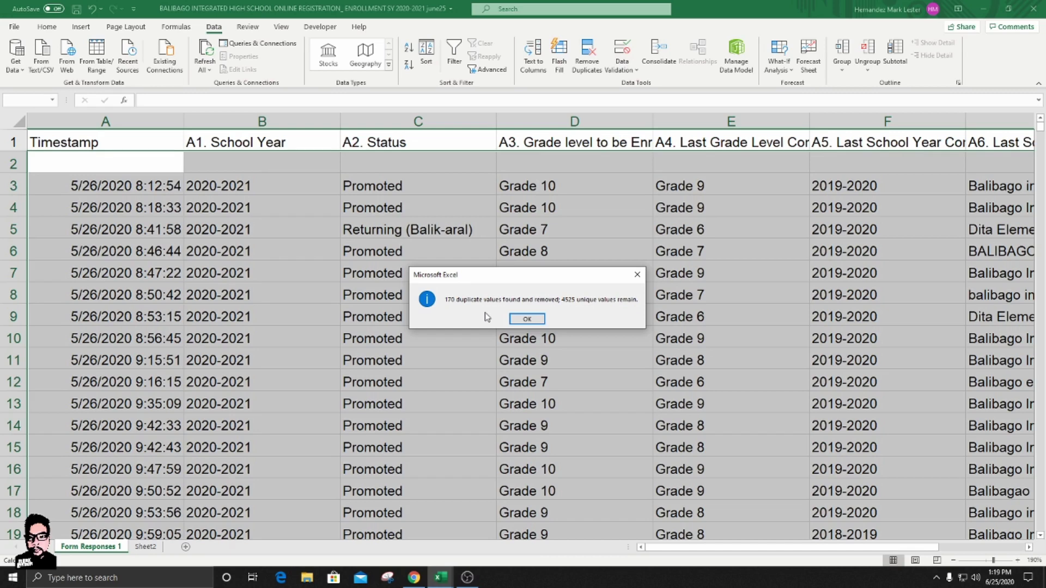
left_click(527, 319)
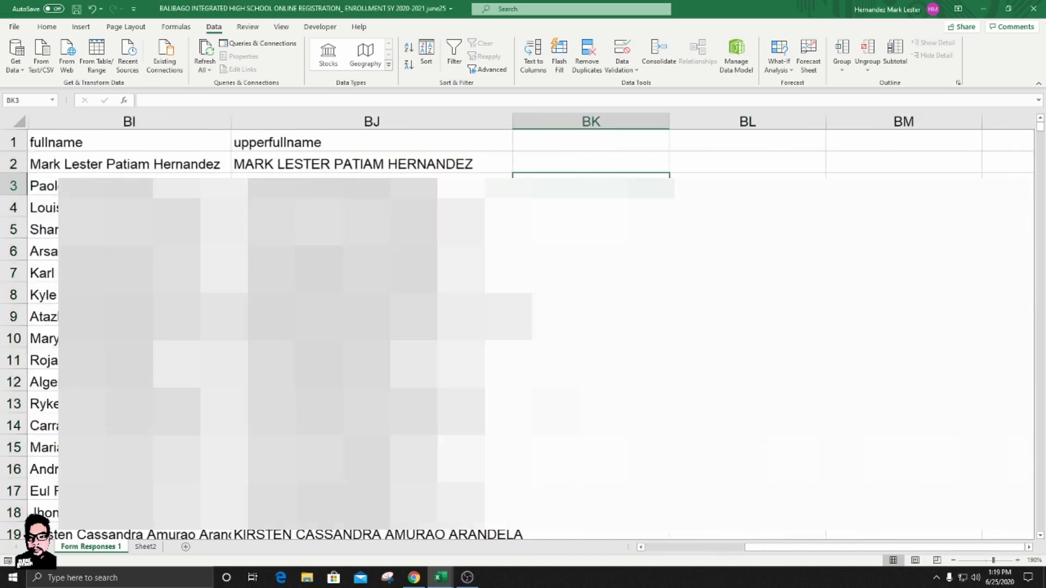
- Delete row 2, directly below the headers, from the Form Responses 1 sheet
left_click_drag(772, 548, 672, 547)
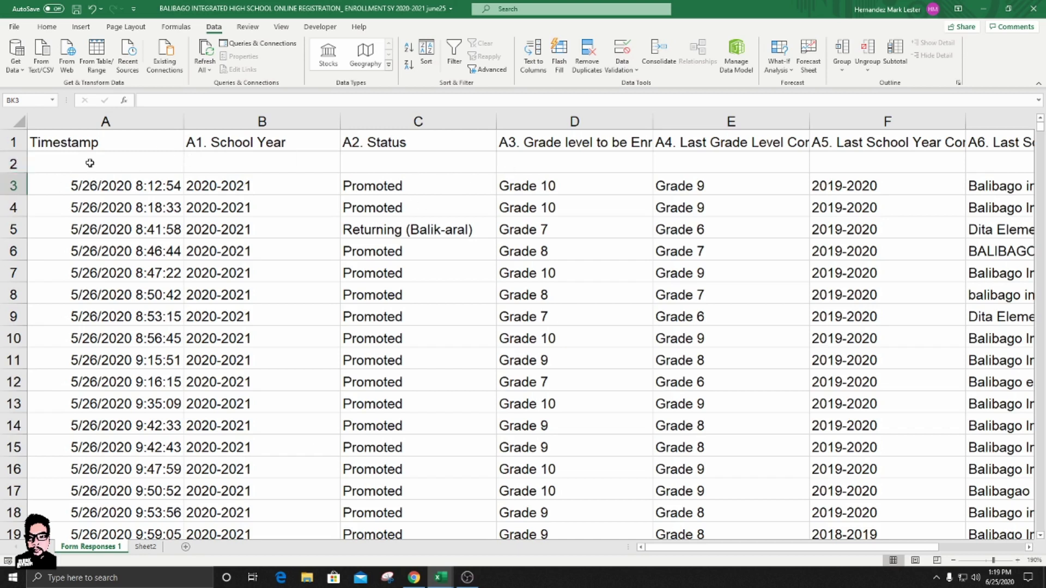
left_click(12, 164)
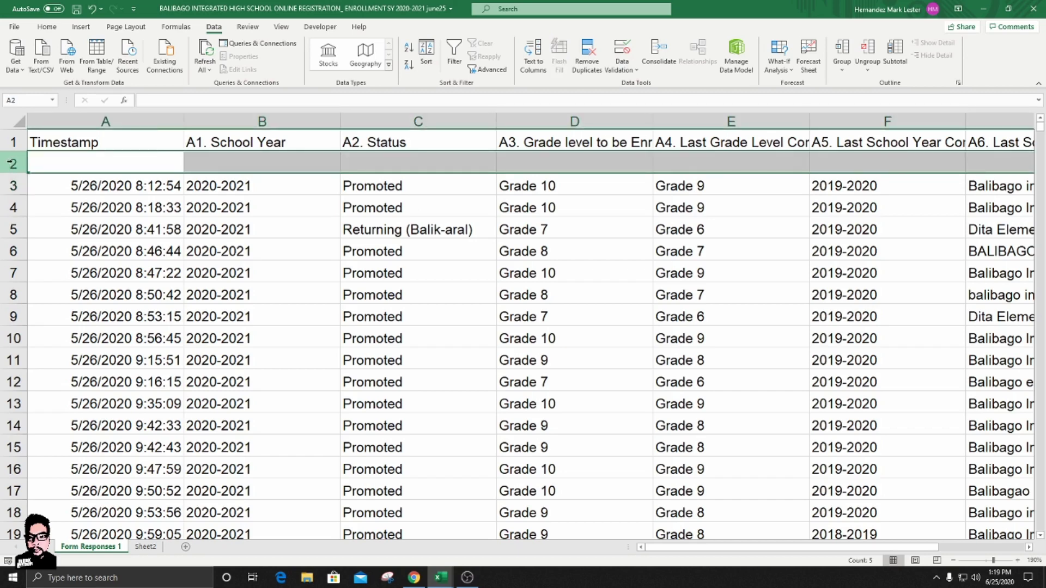
right_click(12, 163)
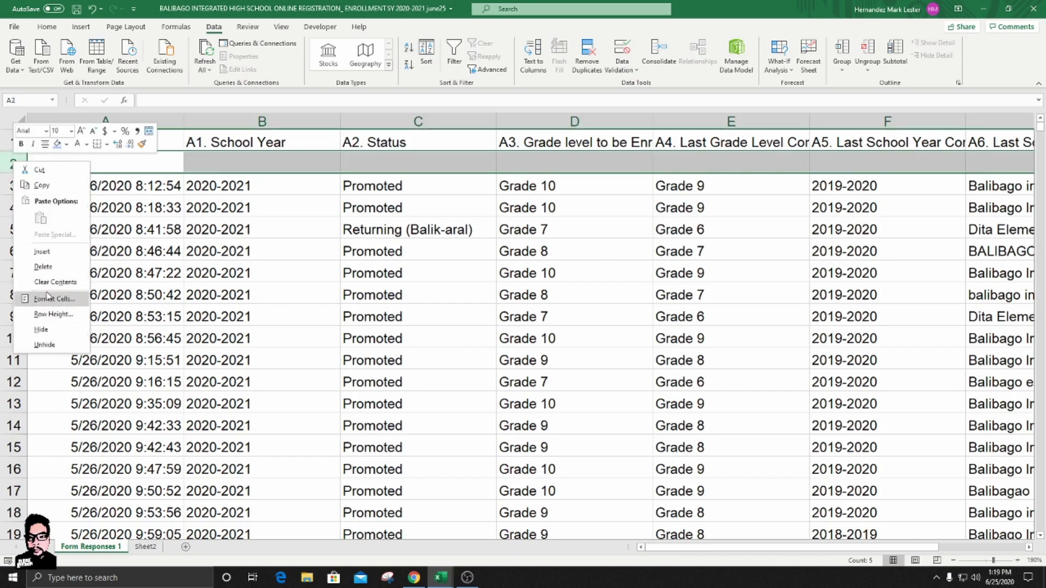
left_click(43, 266)
left_click(314, 220)
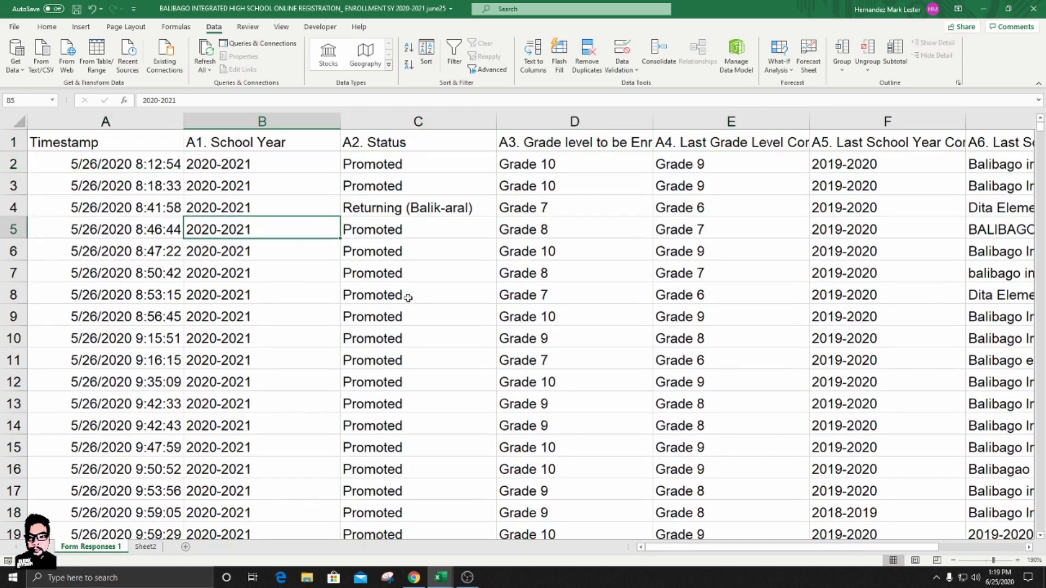
- Open Sheet2 and view its summary tables, starting with Gender, Father and Mother
left_click(153, 547)
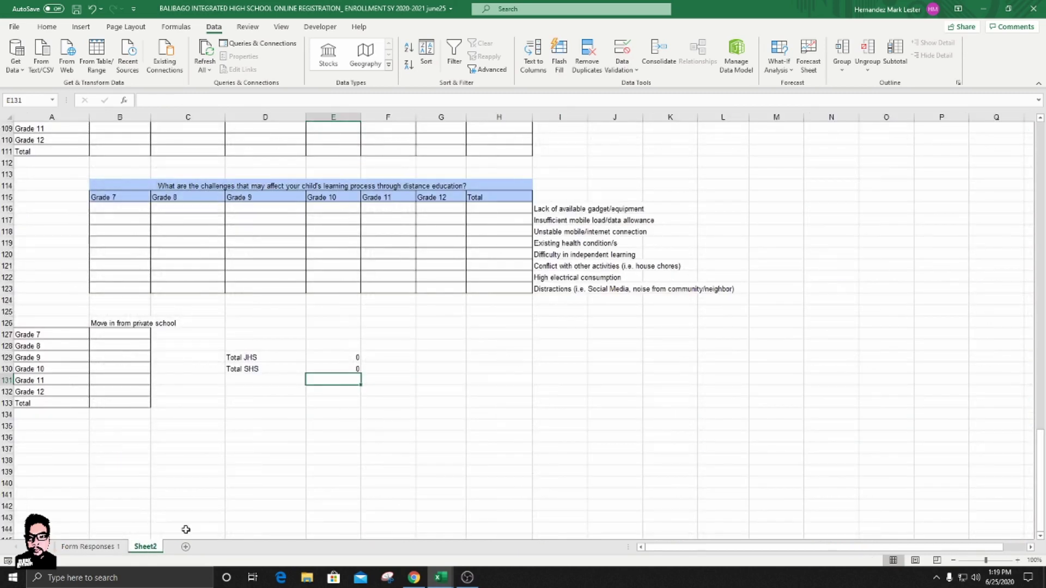
scroll(351, 393, "up", 20)
scroll(351, 392, "up", 4)
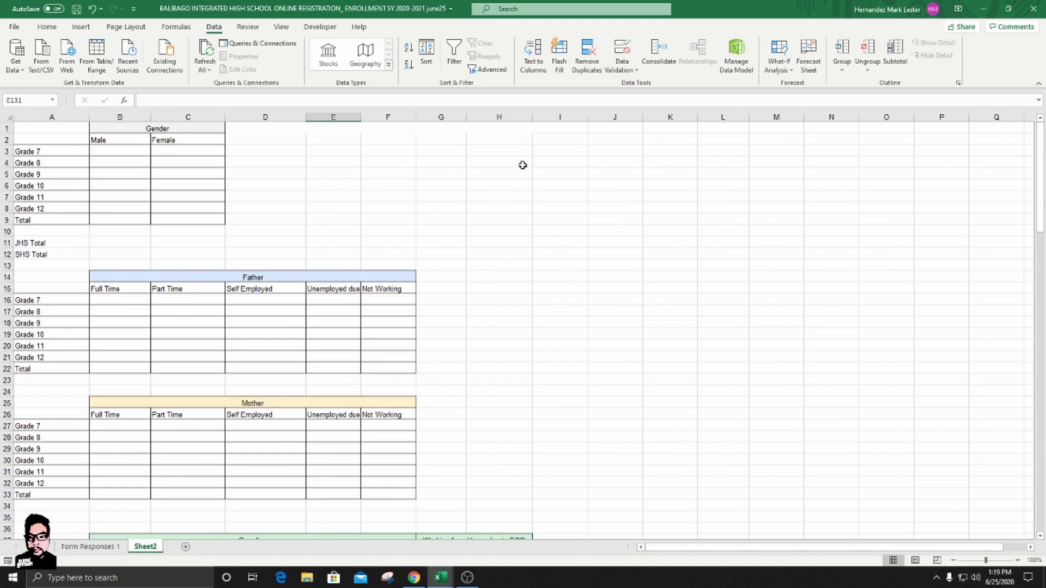
- Switch to the R4a LESF workbook and examine the Balibago Integrated High School row across the Male, Female and Total incoming learner columns
mouse_move(452, 576)
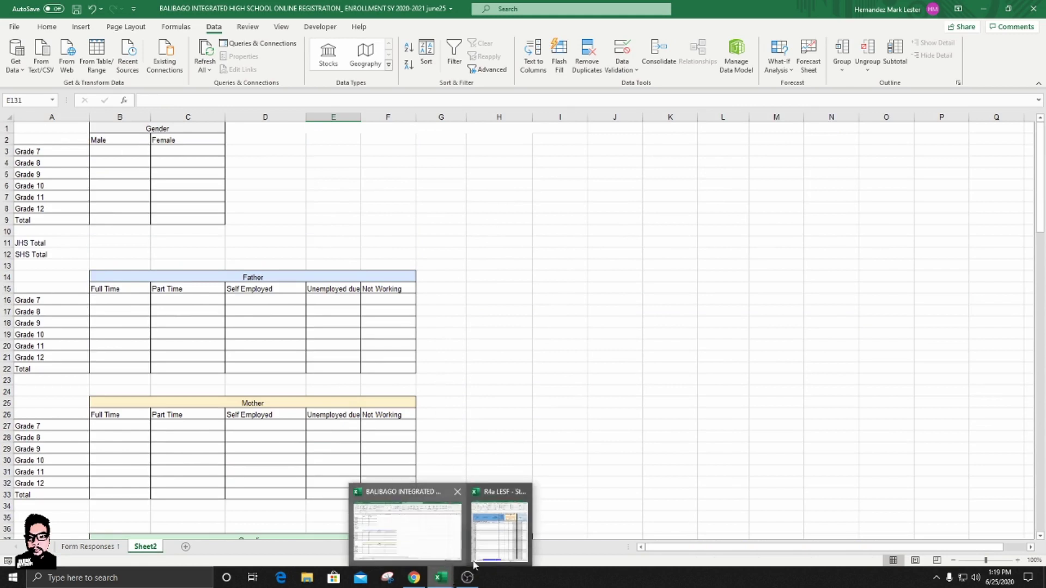
left_click(499, 532)
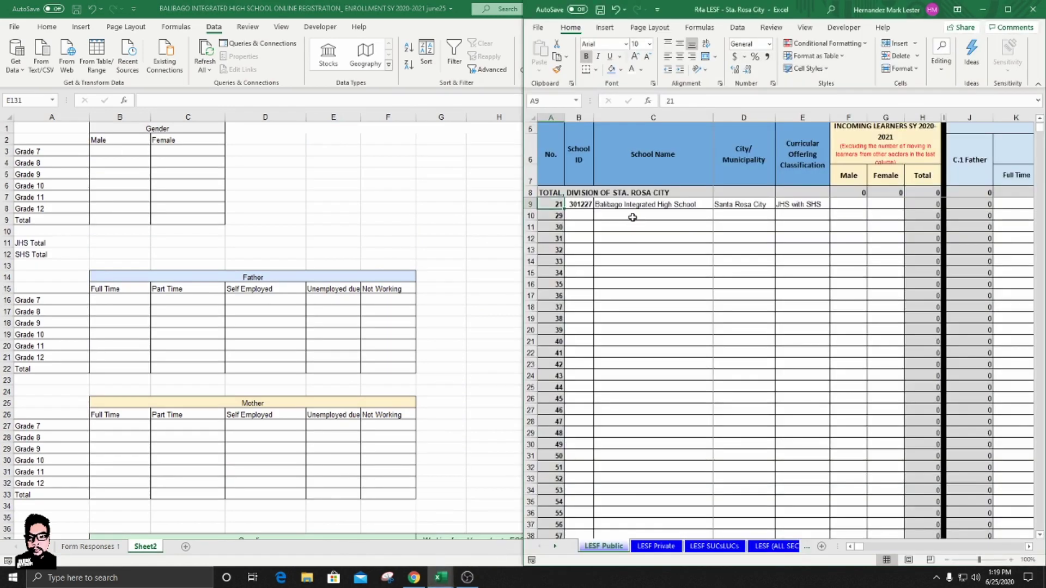
left_click(578, 206)
key("Right")
key("Right")
key("Right")
key("Right")
key("Right")
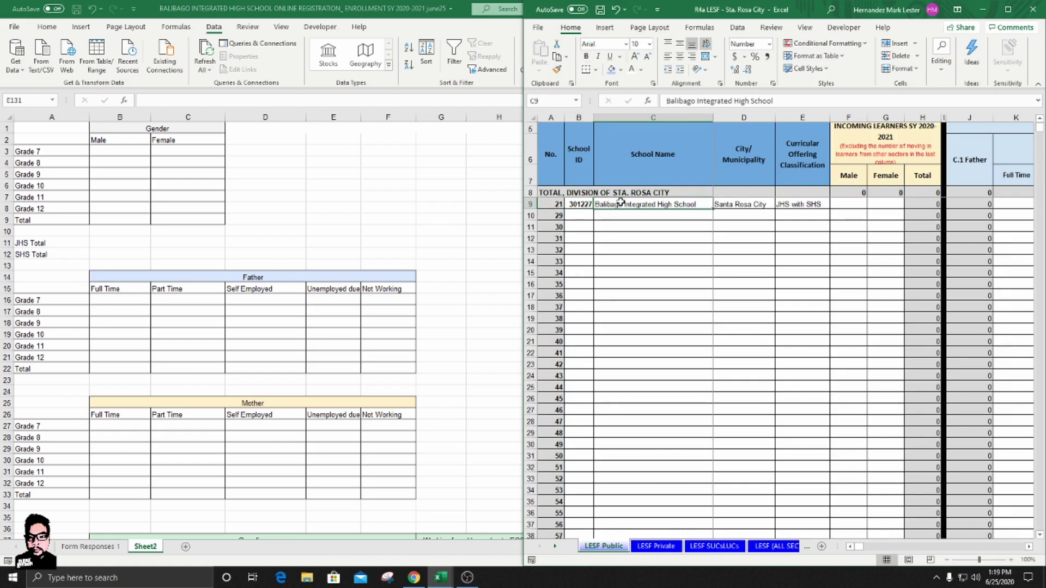
key("Right")
key("Right")
key("Right")
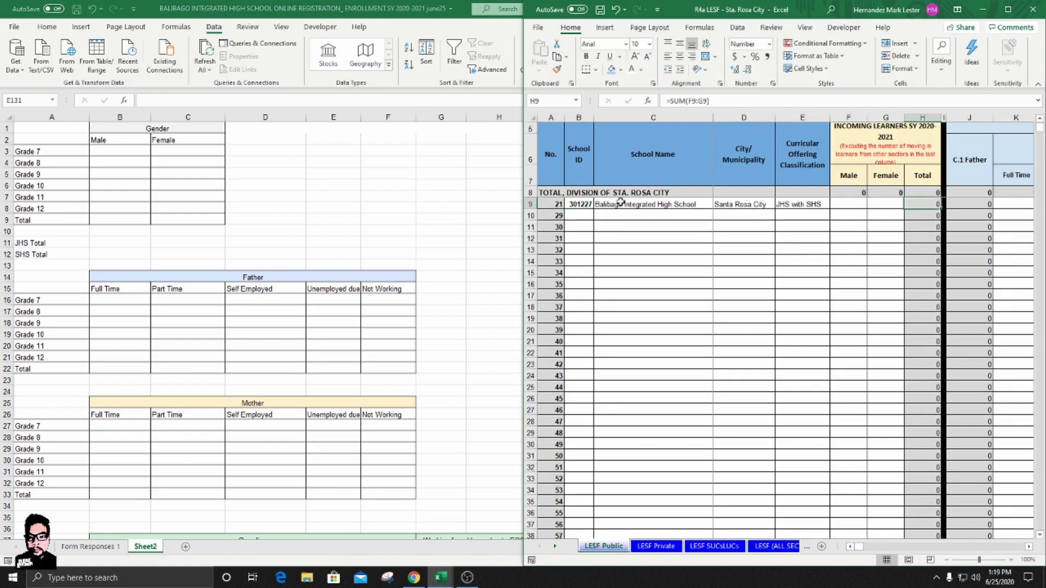
key("Left")
key("Left")
key("Left")
key("Left")
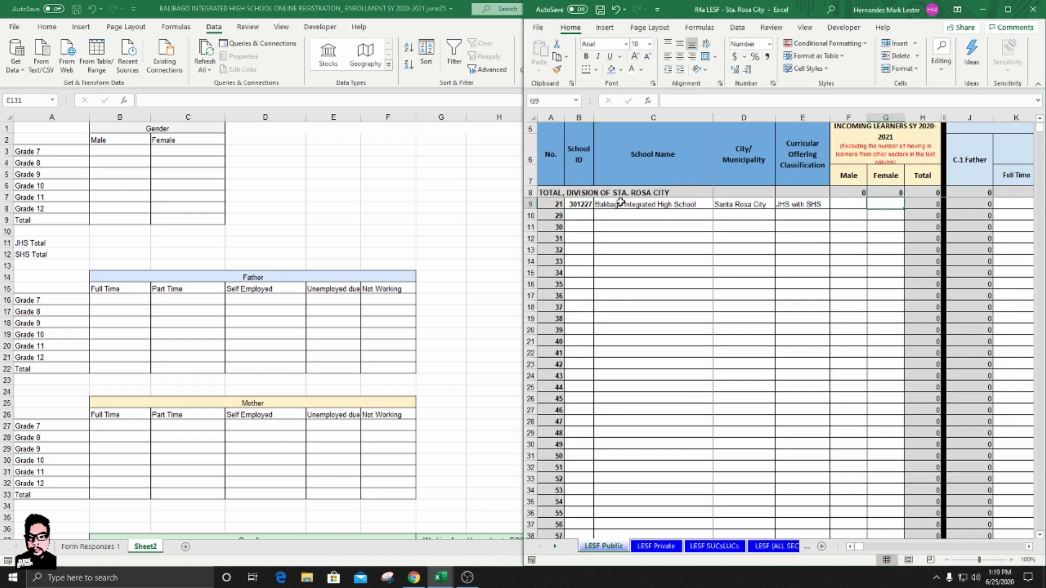
key("Right")
key("Left")
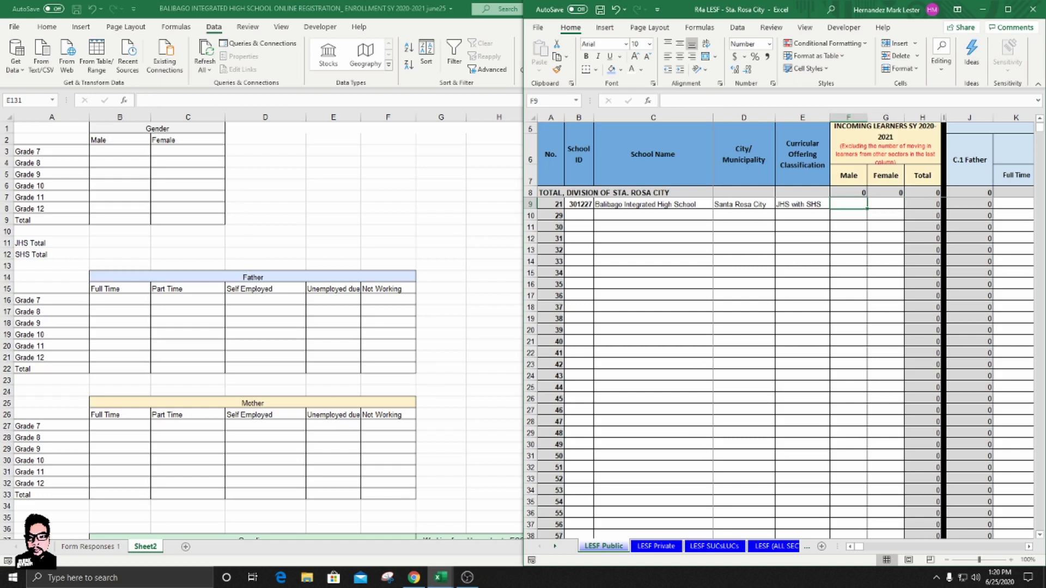
- Switch to Chrome and check the response summary of the enrollment form in Google Forms
mouse_move(416, 582)
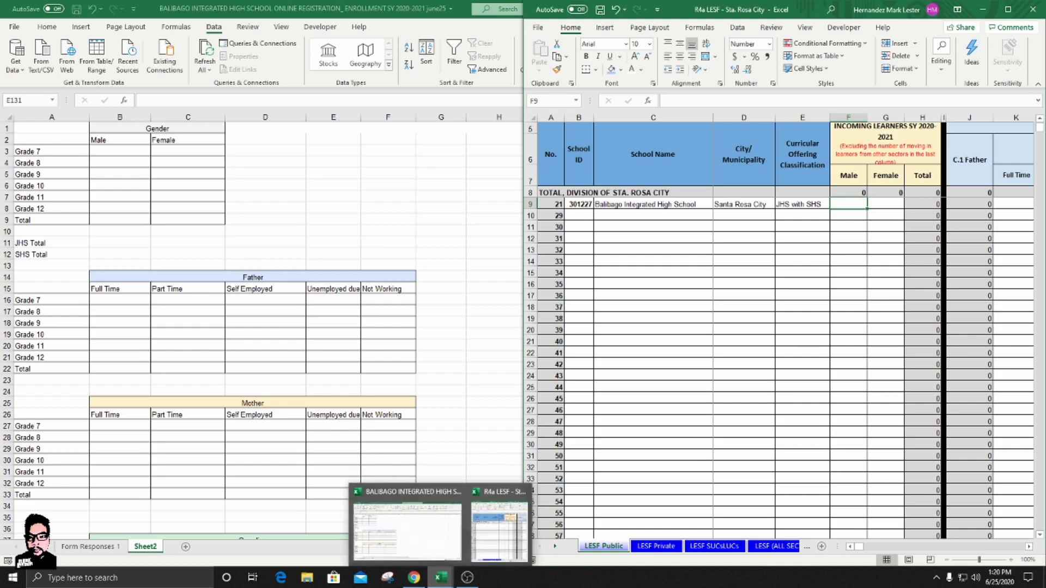
left_click(414, 582)
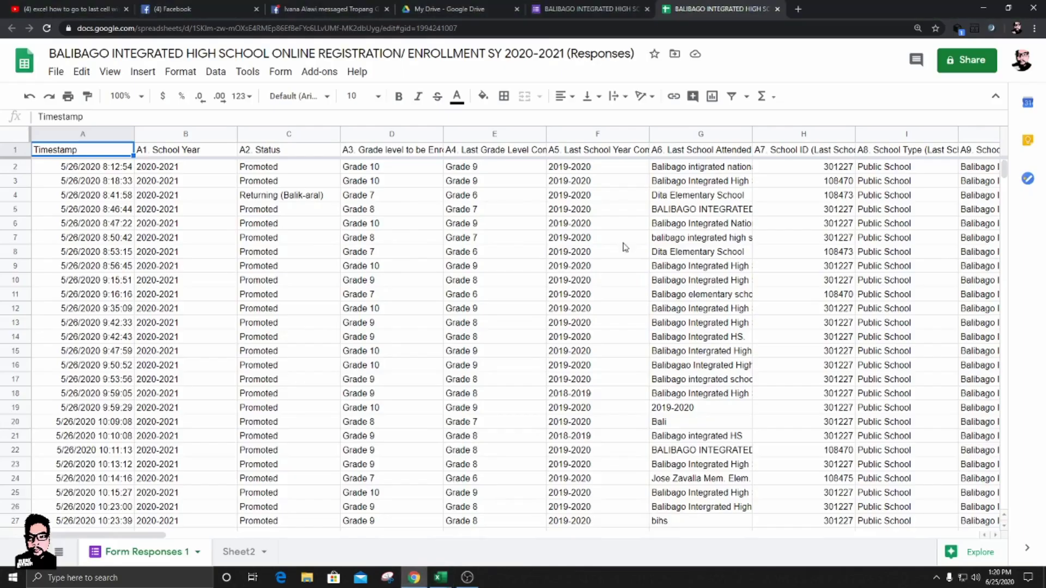
left_click(564, 8)
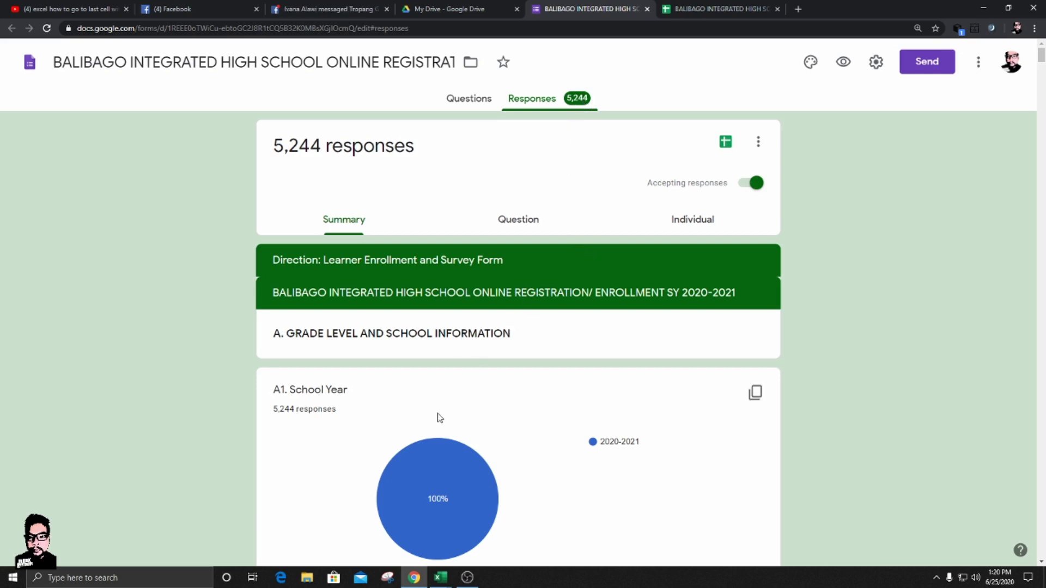
- Return to Sheet2 of the enrollment workbook in Excel and enlarge the view of the Gender table
mouse_move(438, 579)
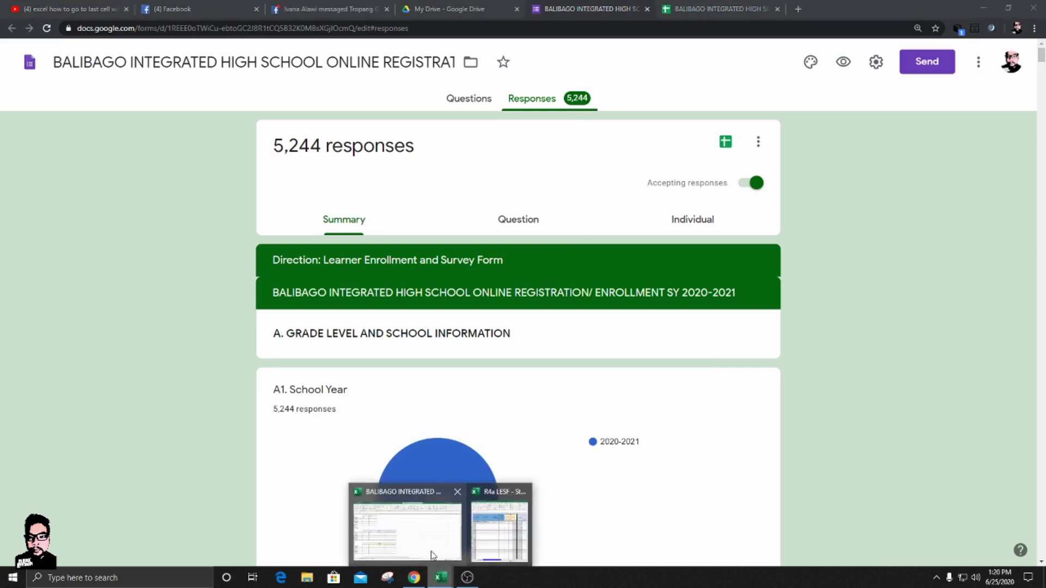
left_click(430, 547)
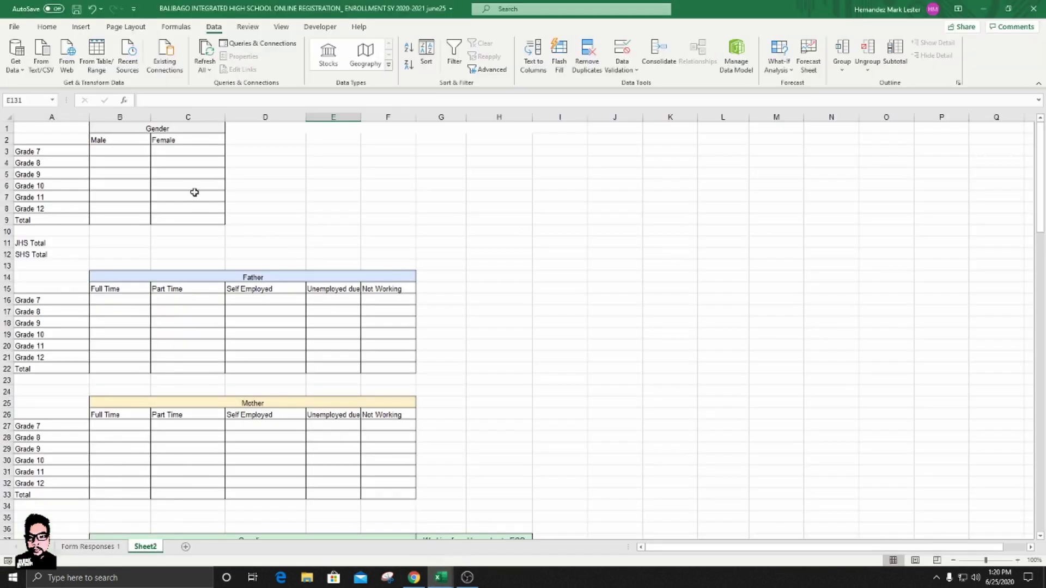
left_click(127, 151)
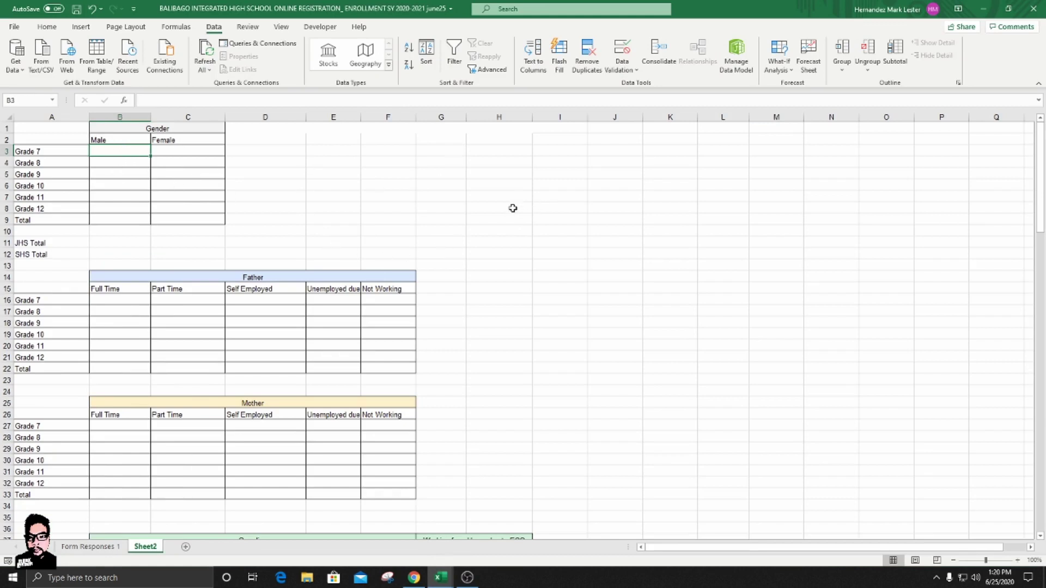
left_click(994, 563)
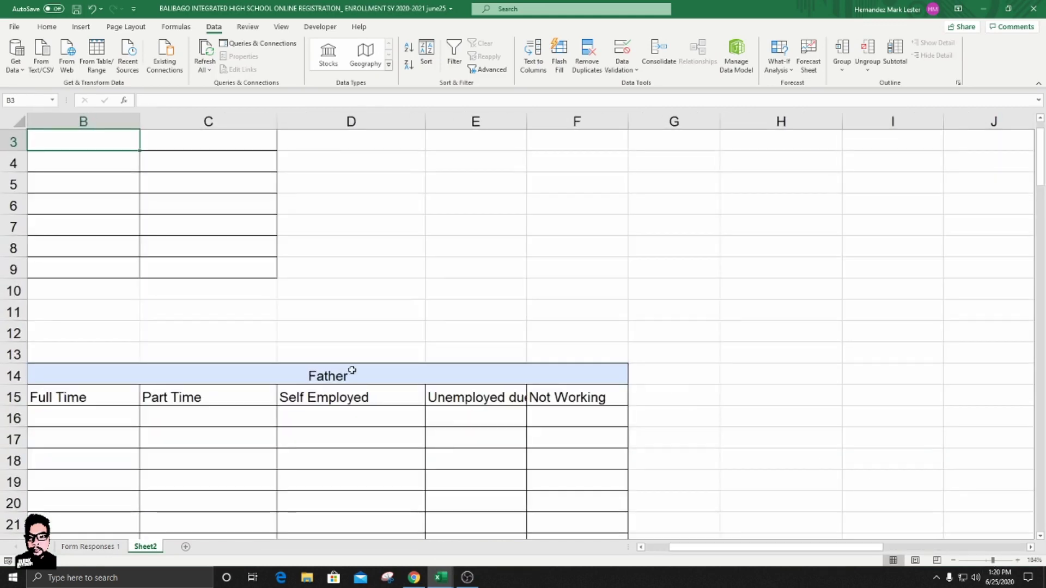
left_click_drag(728, 550, 703, 549)
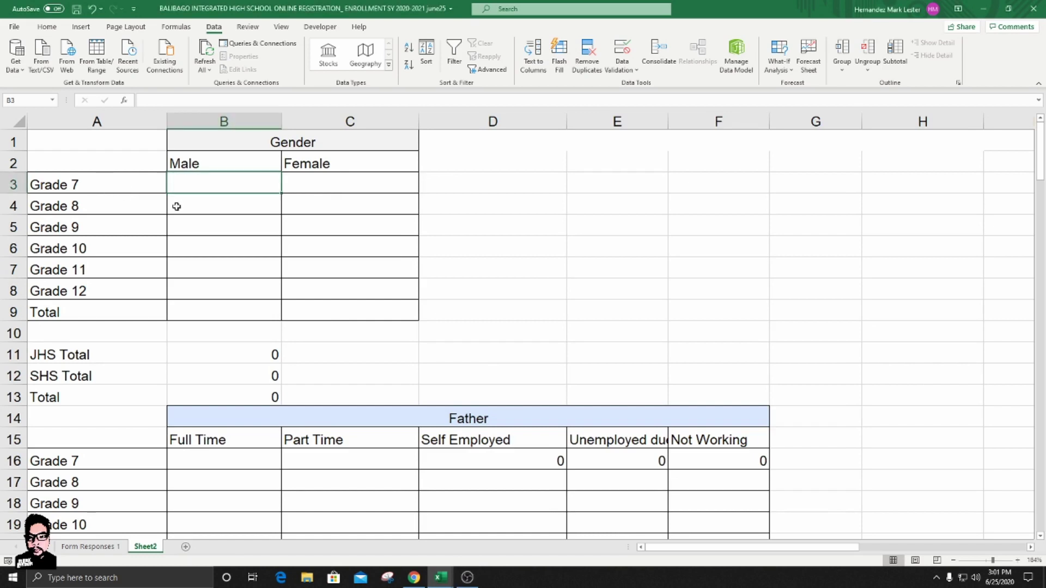
- Examine the Gender table's Male and Female columns against the Grade 7 row on Sheet2
scroll(176, 207, "down", 2)
scroll(177, 207, "up", 2)
left_click(216, 166)
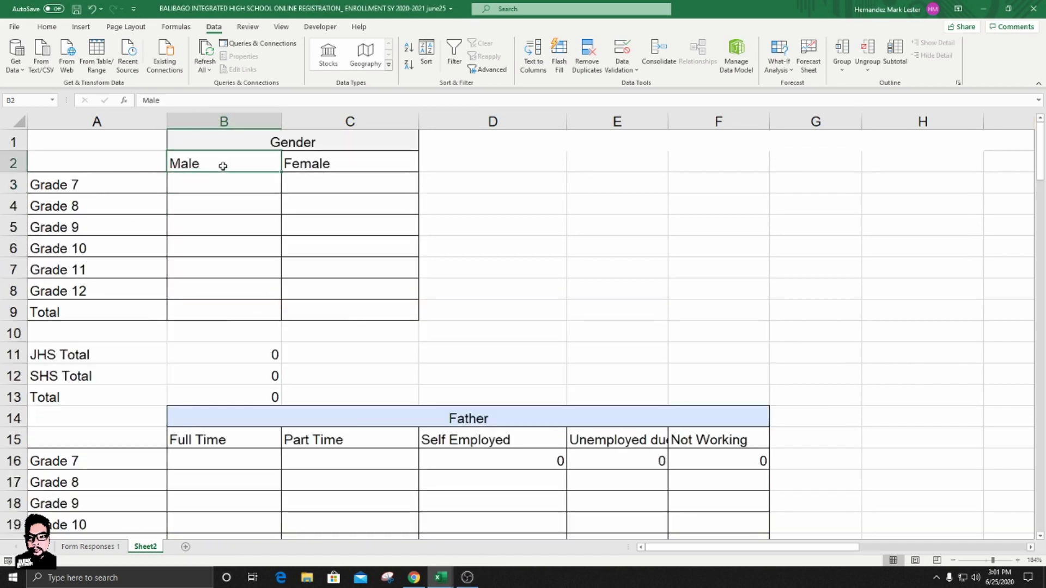
left_click(123, 193)
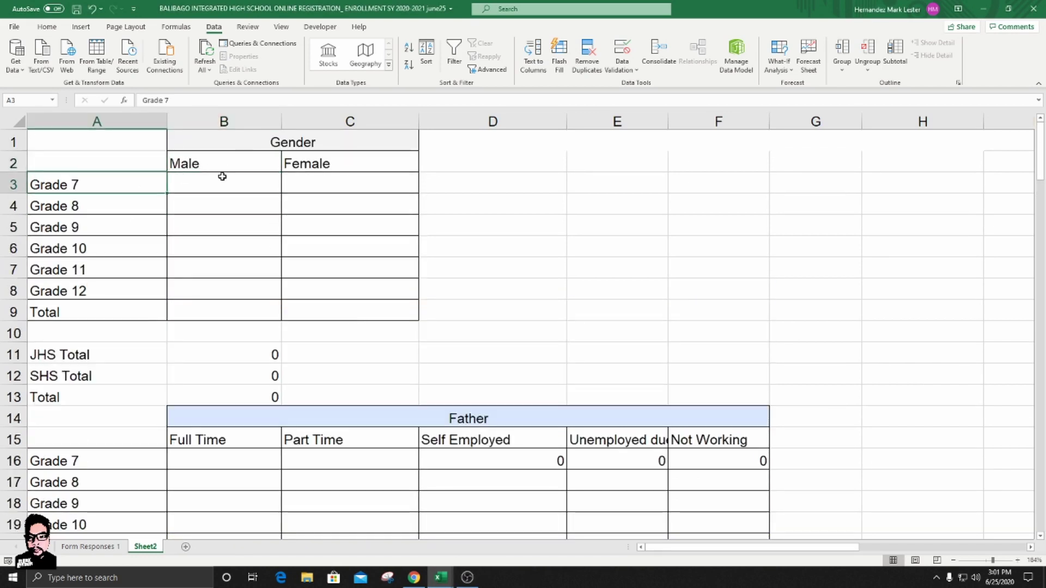
left_click(203, 160)
left_click(299, 163)
left_click(310, 188)
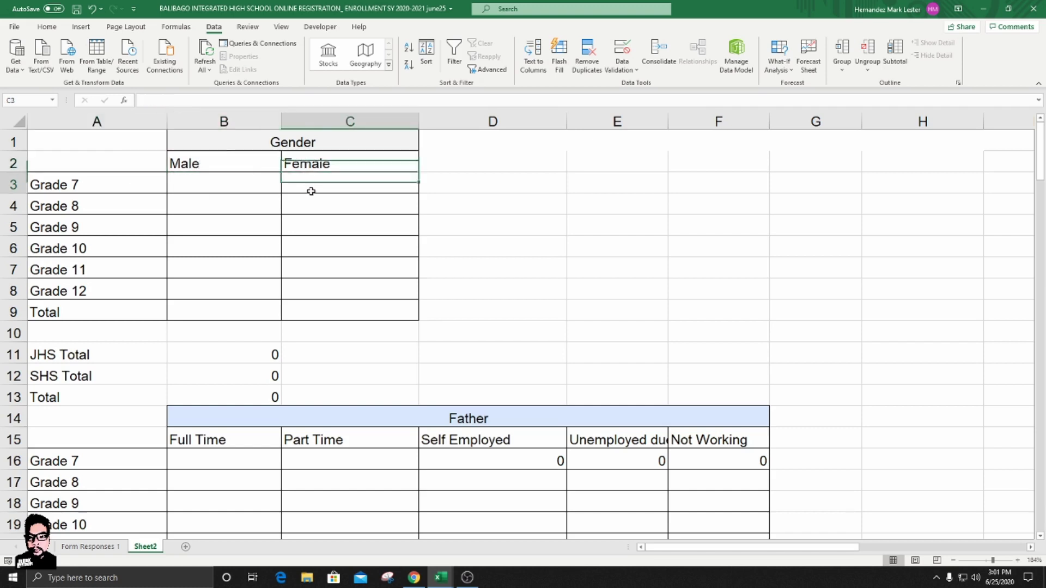
left_click(240, 158)
left_click(236, 180)
left_click(234, 163)
left_click(240, 186)
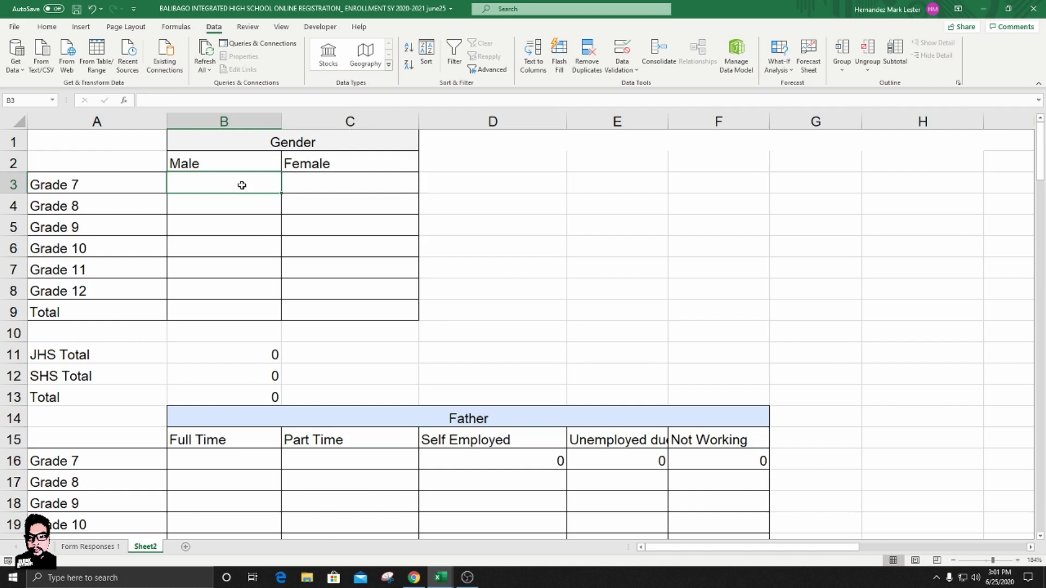
- Start a COUNTIFS formula in B3 with the absolute grade-level range 'Form Responses 1'!$D$2:$D$4525 as the first criteria range
type("=")
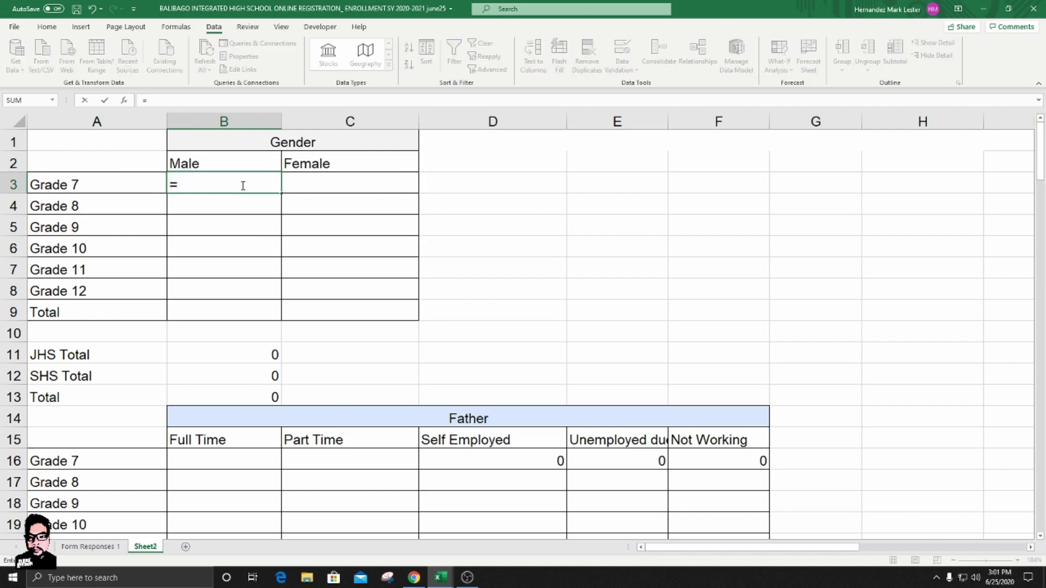
type("coun")
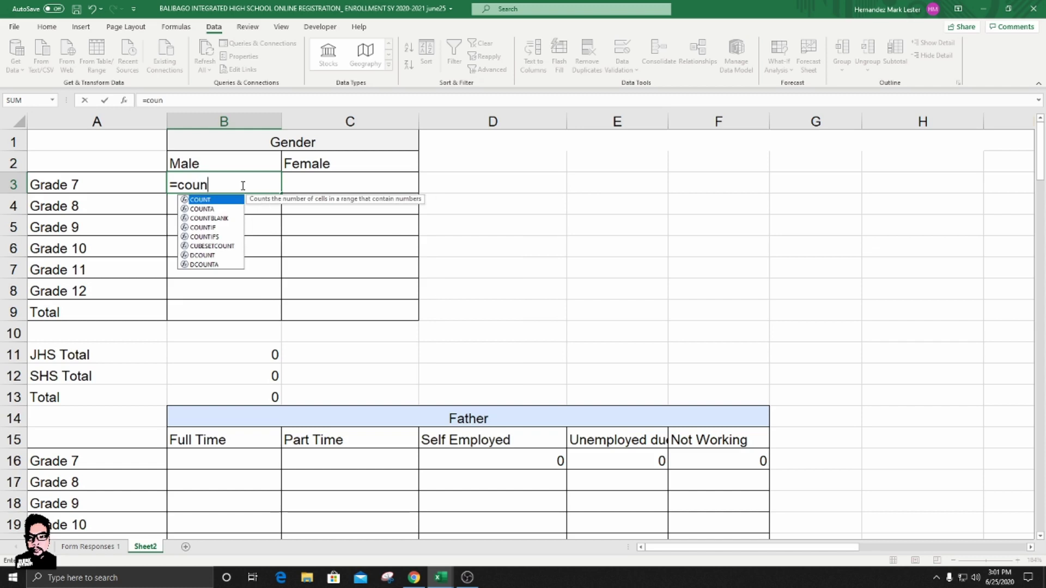
type("tifs")
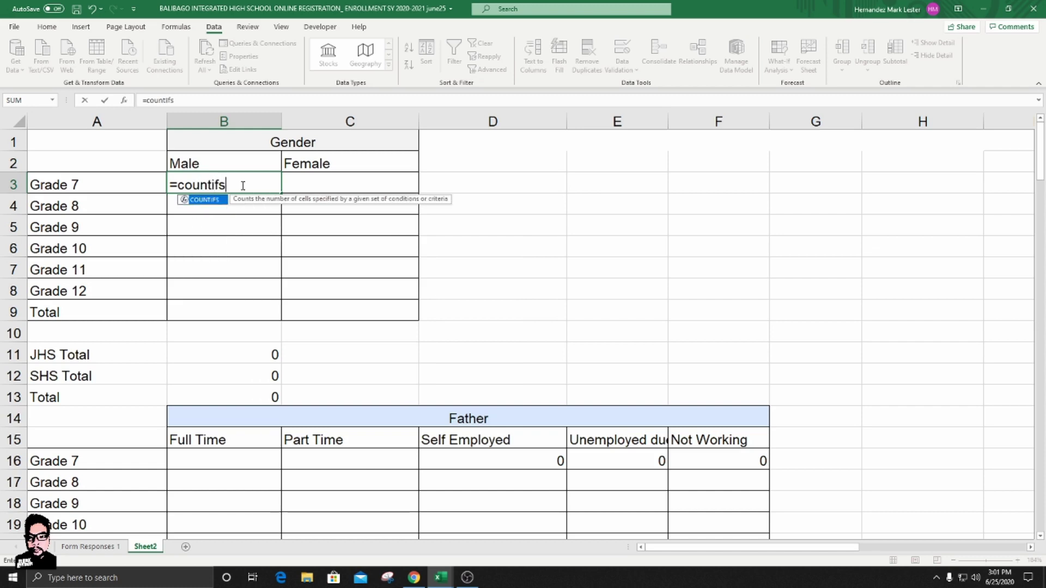
type("(")
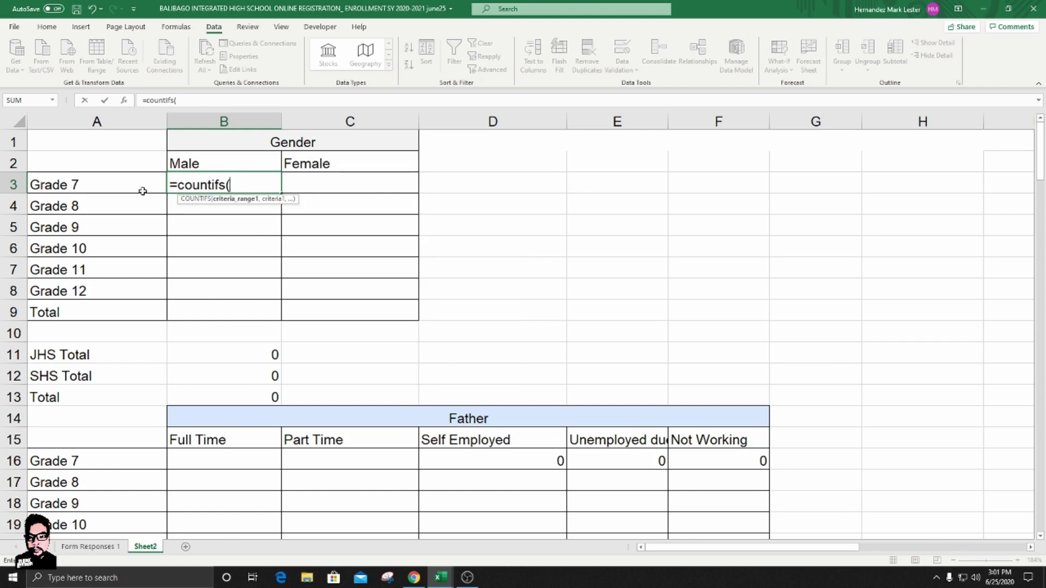
left_click(98, 546)
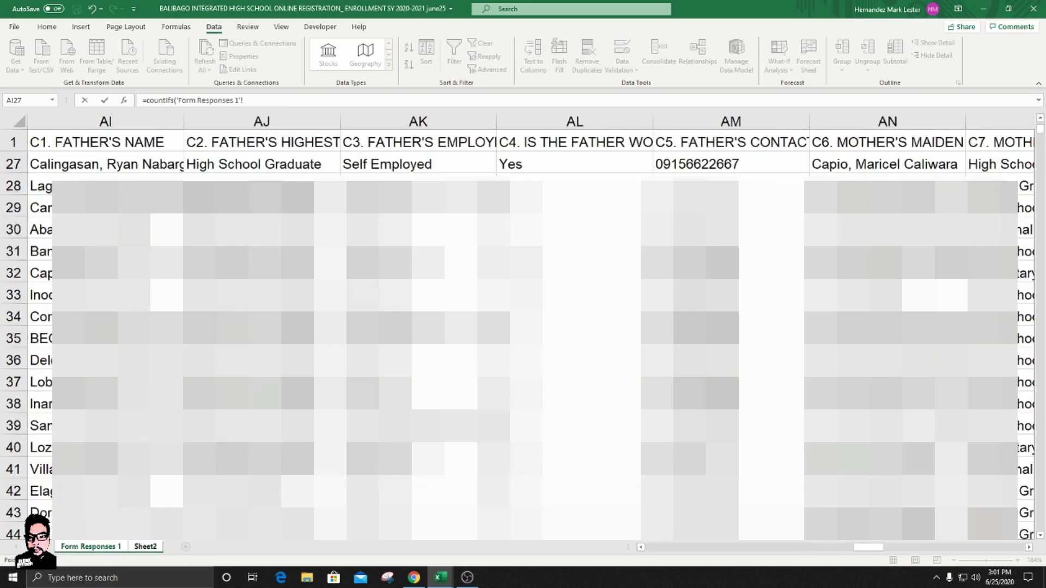
left_click_drag(883, 549, 665, 577)
scroll(567, 226, "up", 8)
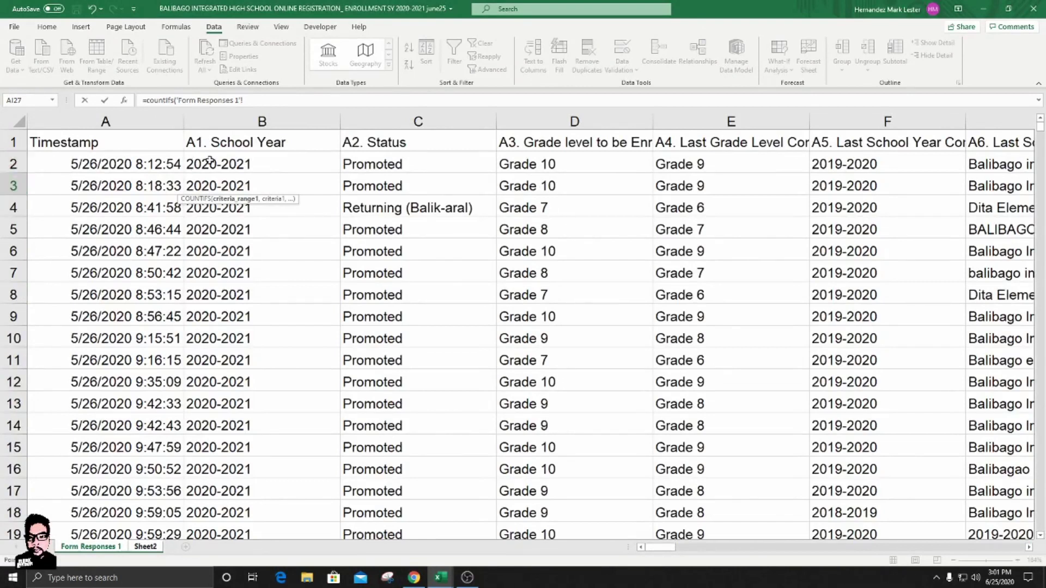
left_click(572, 165)
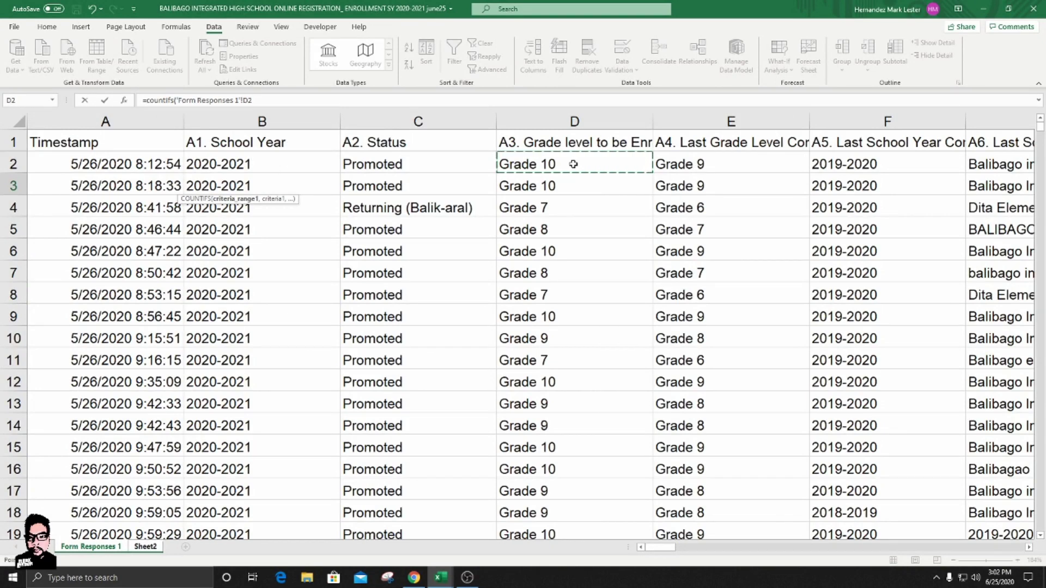
key("ctrl+shift+Down")
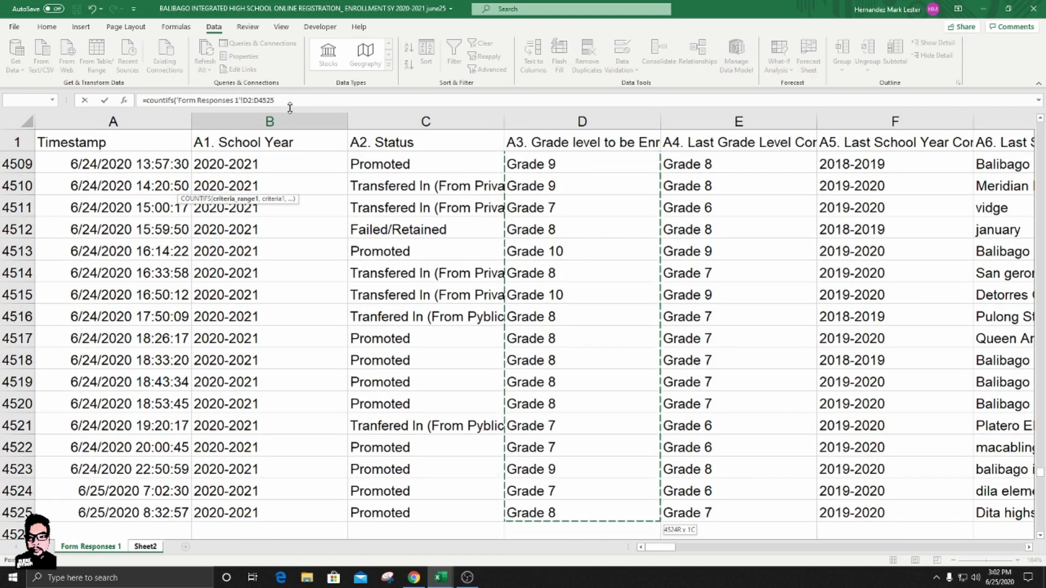
key("F4")
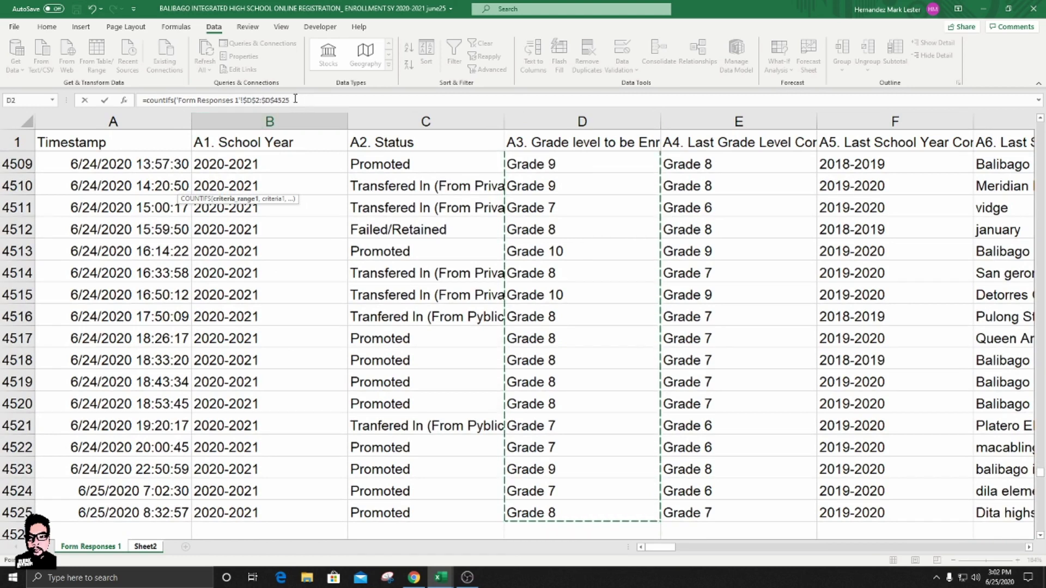
left_click(295, 99)
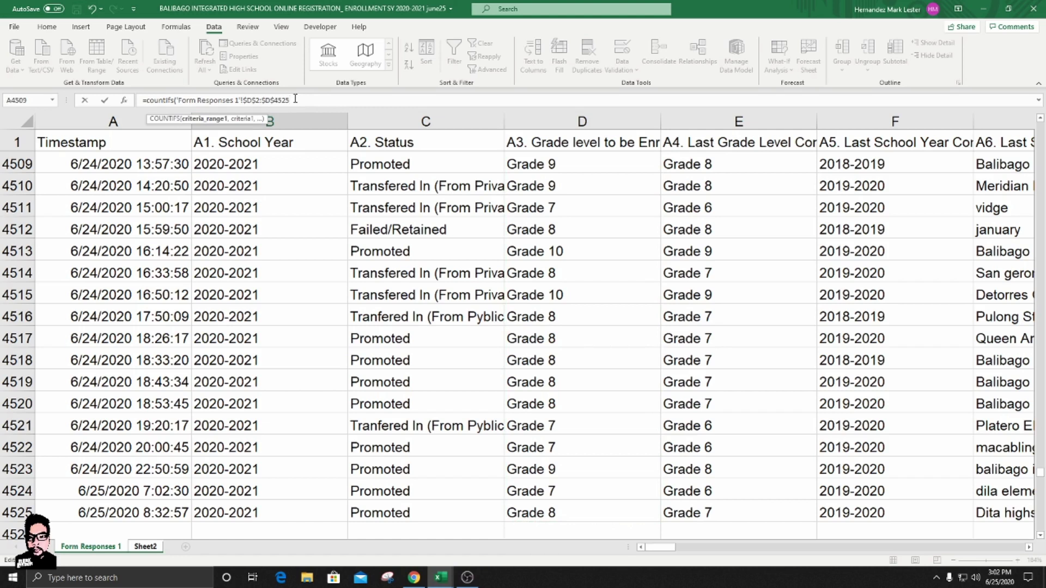
type(",")
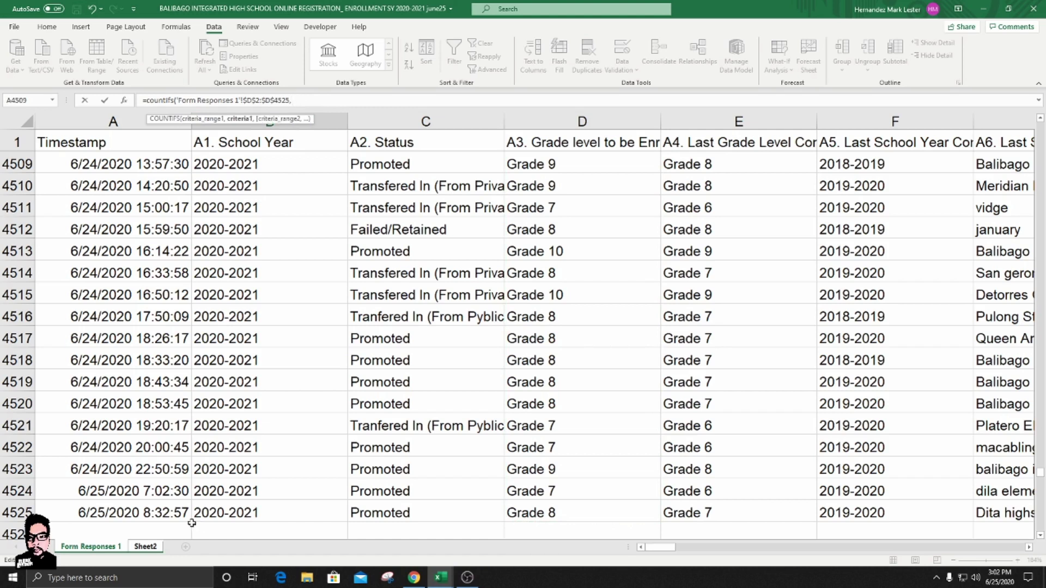
- Set the formula's first criterion to the Grade 7 label in Sheet2 cell A3, kept as a relative reference
left_click(155, 547)
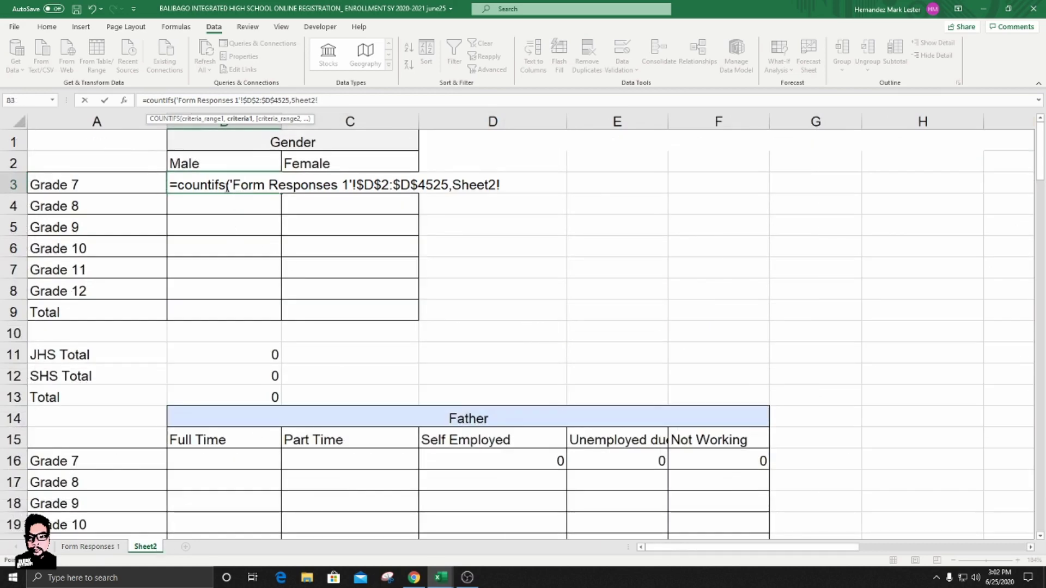
left_click(104, 184)
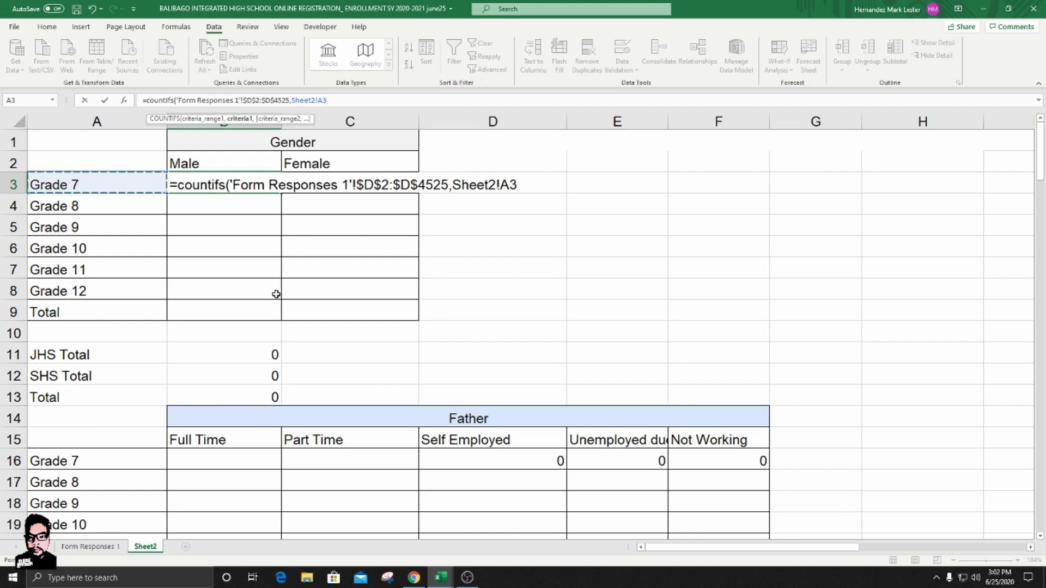
type(",")
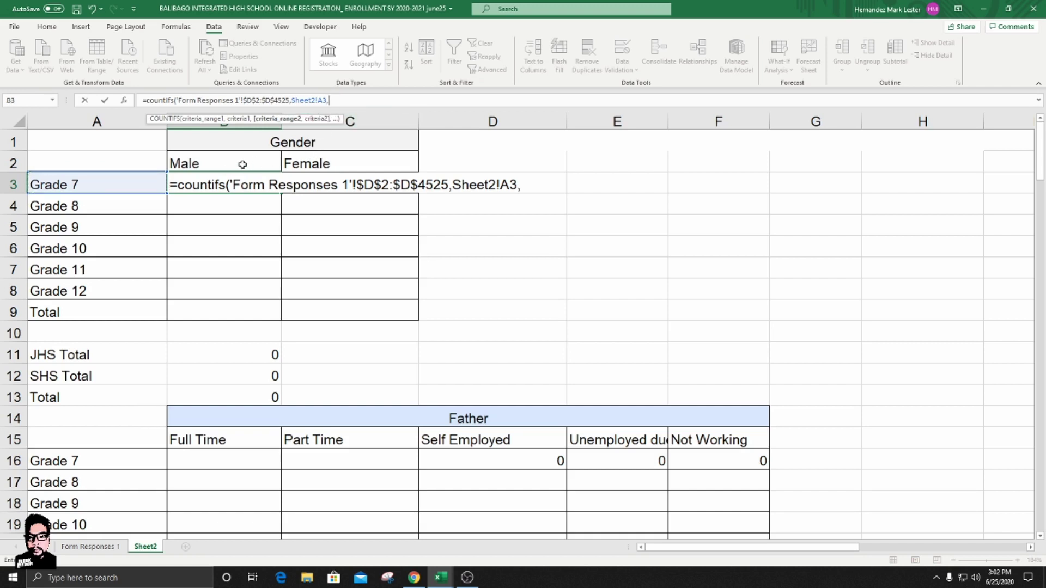
- Add the B9. GENDER responses 'Form Responses 1'!$U$2:$U$4525 as the absolute second criteria range
left_click(97, 548)
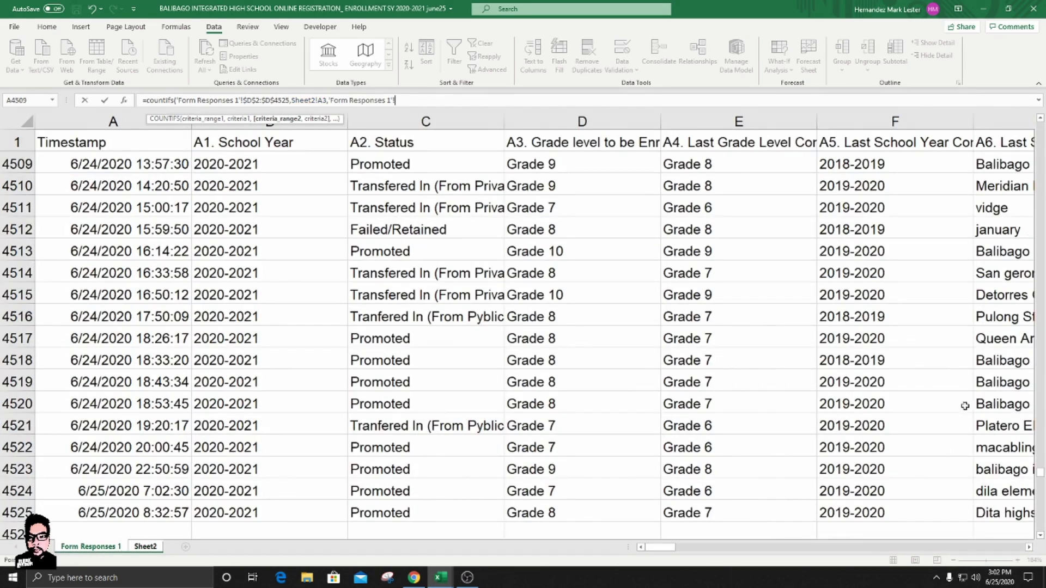
left_click_drag(1040, 476, 1041, 118)
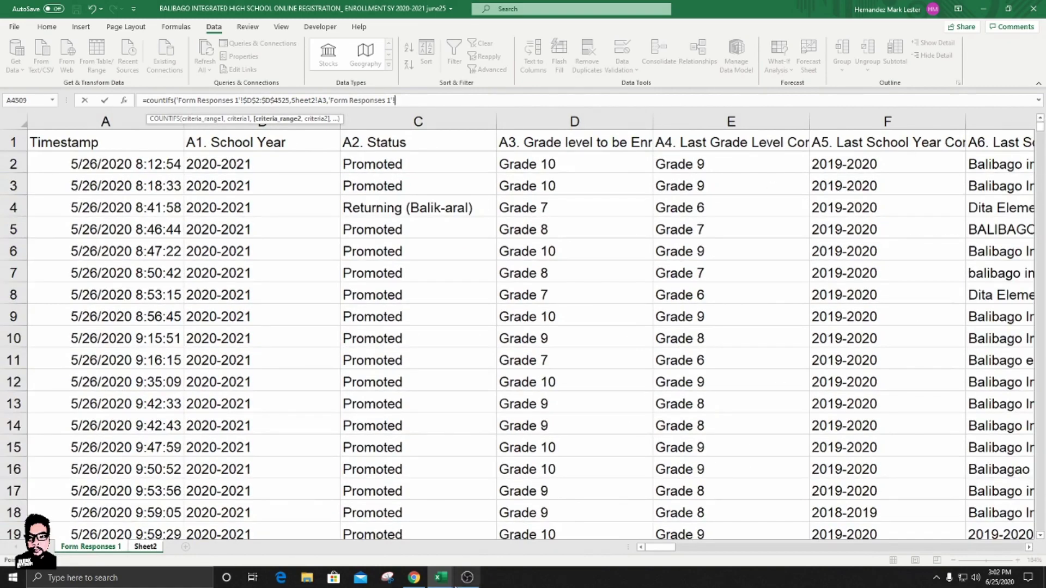
left_click_drag(664, 549, 765, 549)
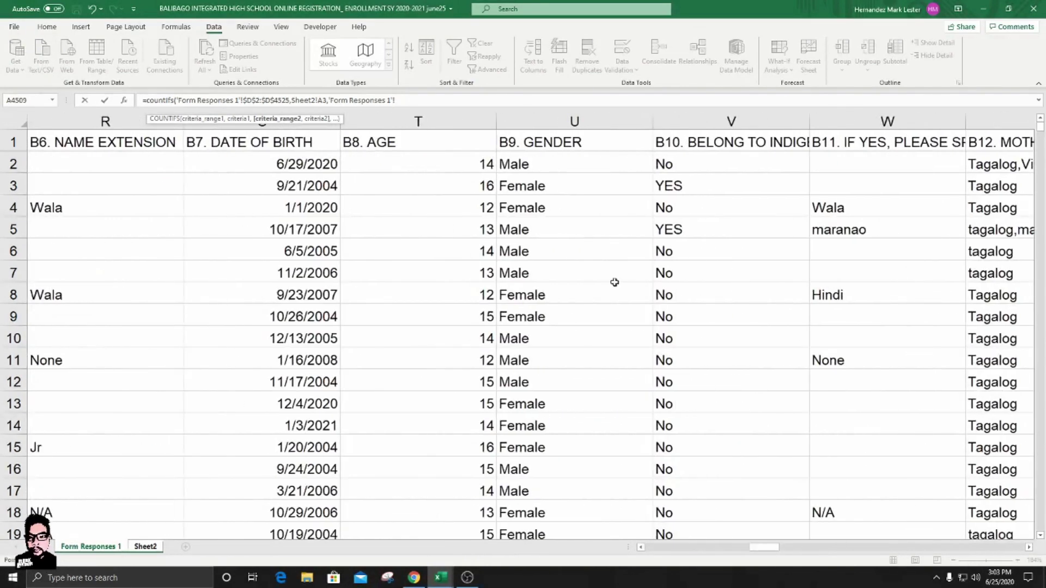
left_click(568, 167)
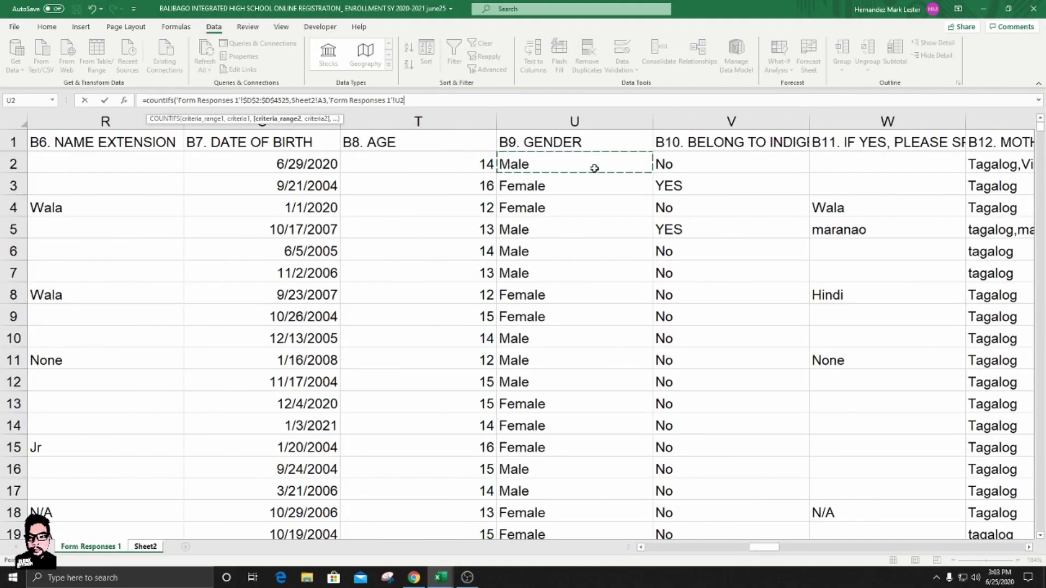
key("ctrl+shift+Down")
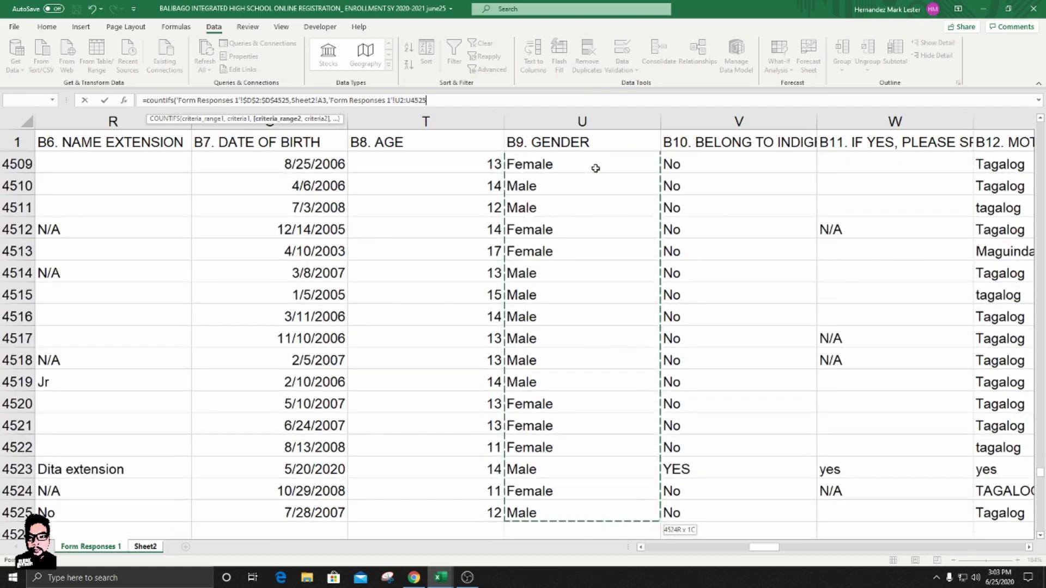
key("F4")
type(",")
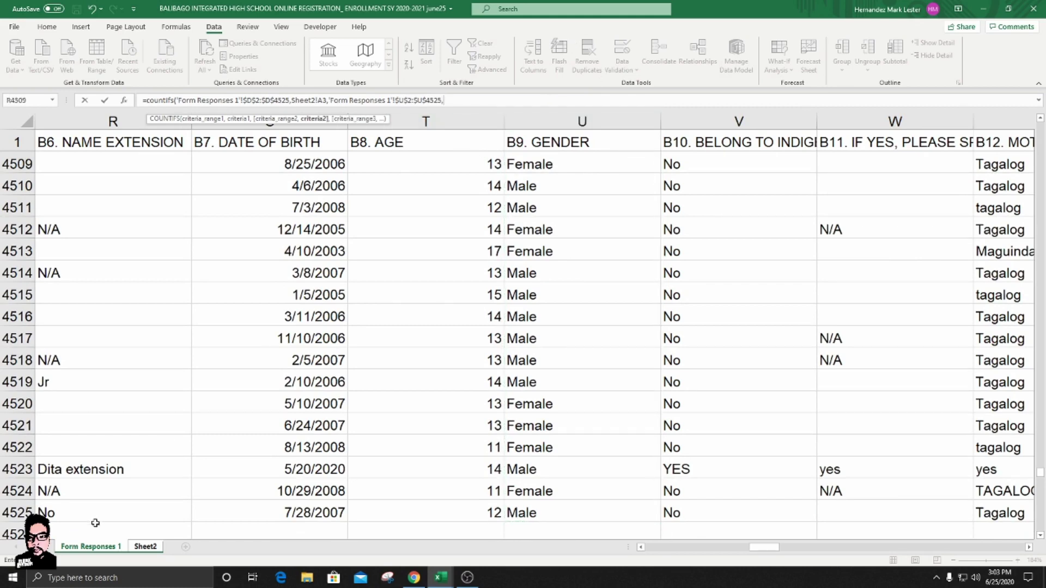
- Set the second criterion to the Male header as the absolute reference Sheet2!$B$2 and complete the COUNTIFS formula
left_click(154, 549)
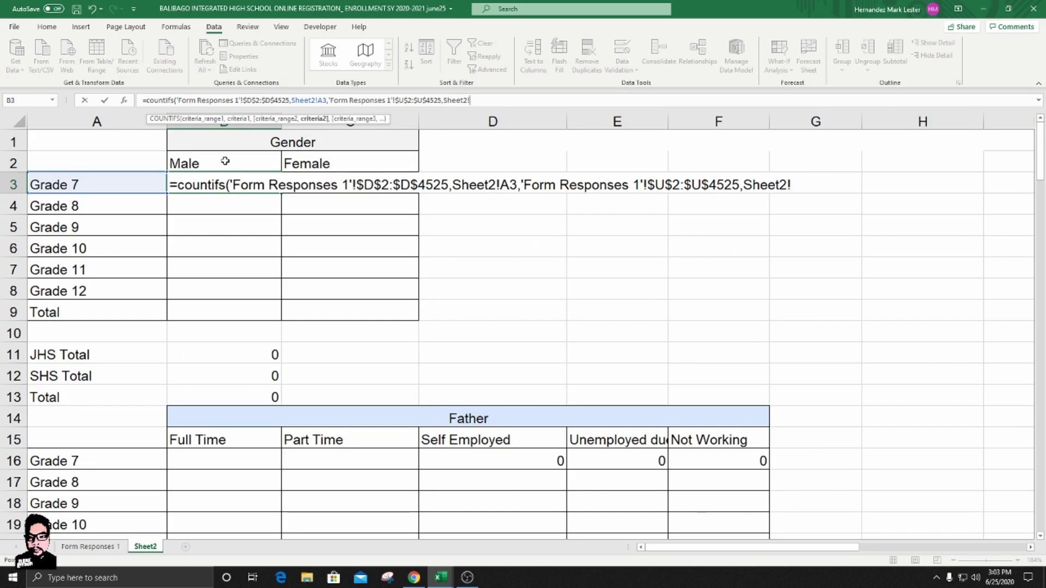
left_click(225, 161)
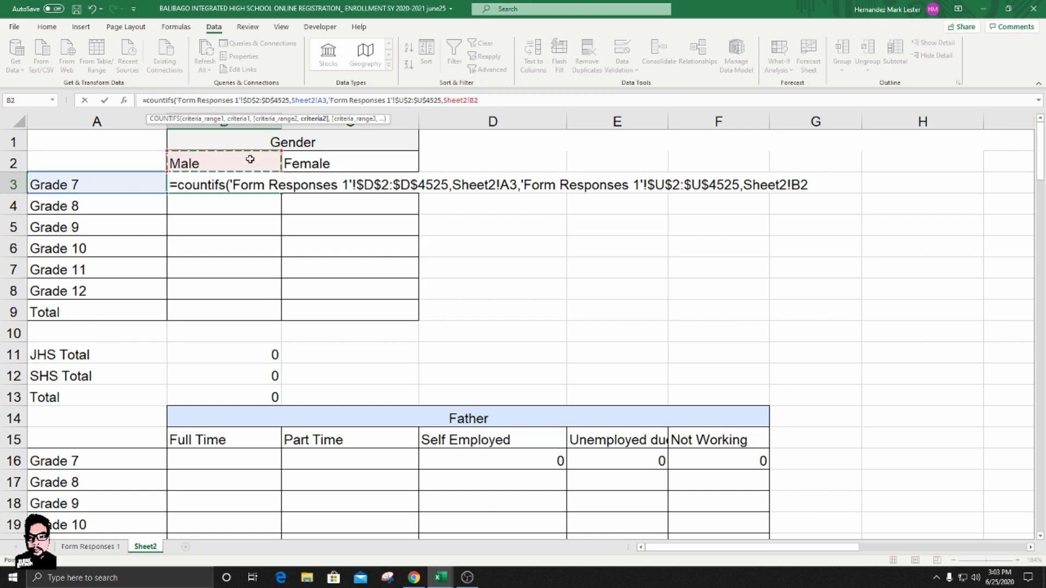
key("F4")
type(")")
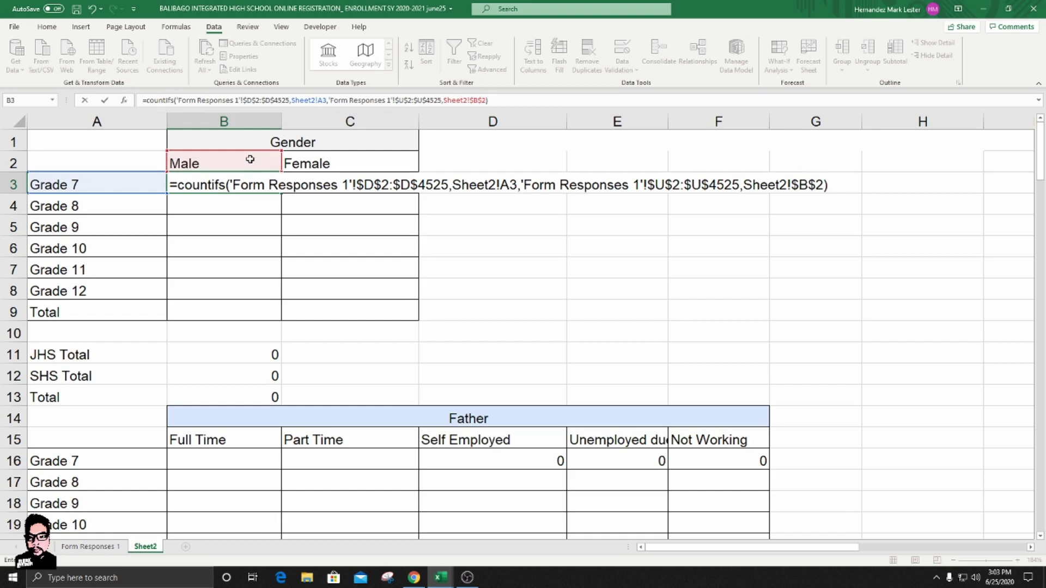
key("Return")
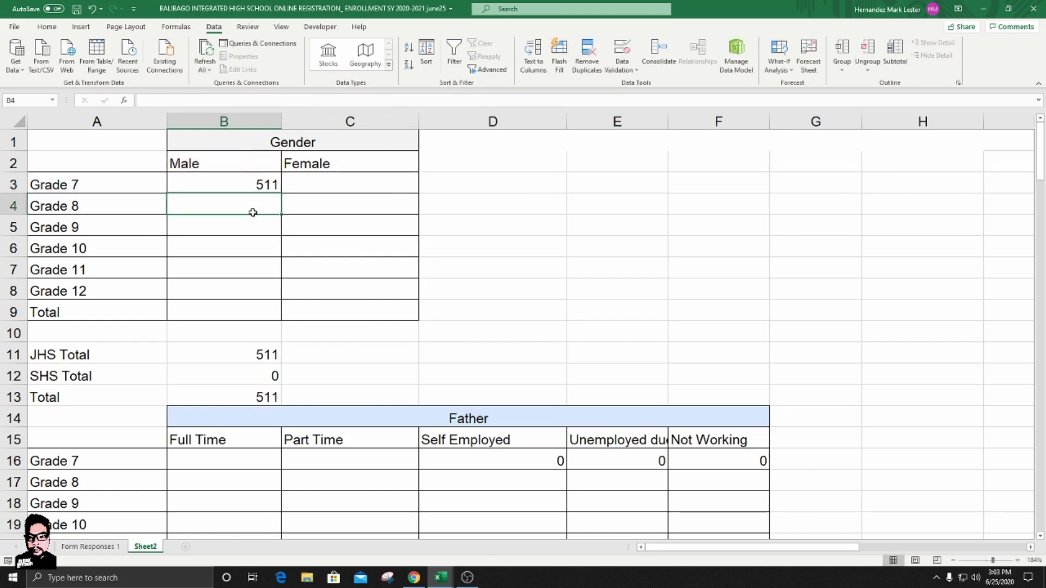
- Fill the Male COUNTIFS formula from B3 down to B8 for Grades 8 to 12, and review the formula in B3
left_click(257, 185)
left_click_drag(282, 192, 284, 299)
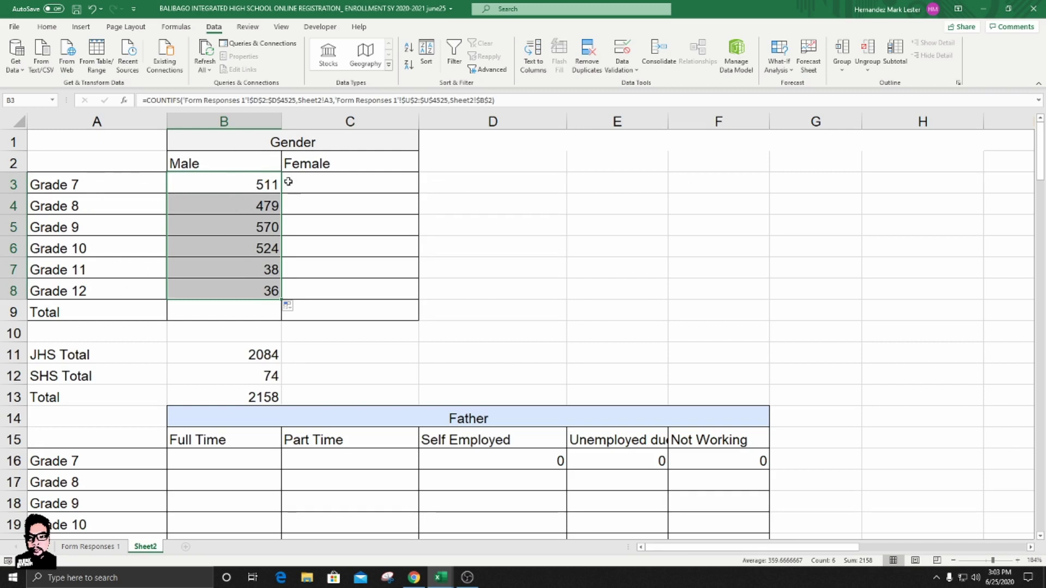
left_click(327, 186)
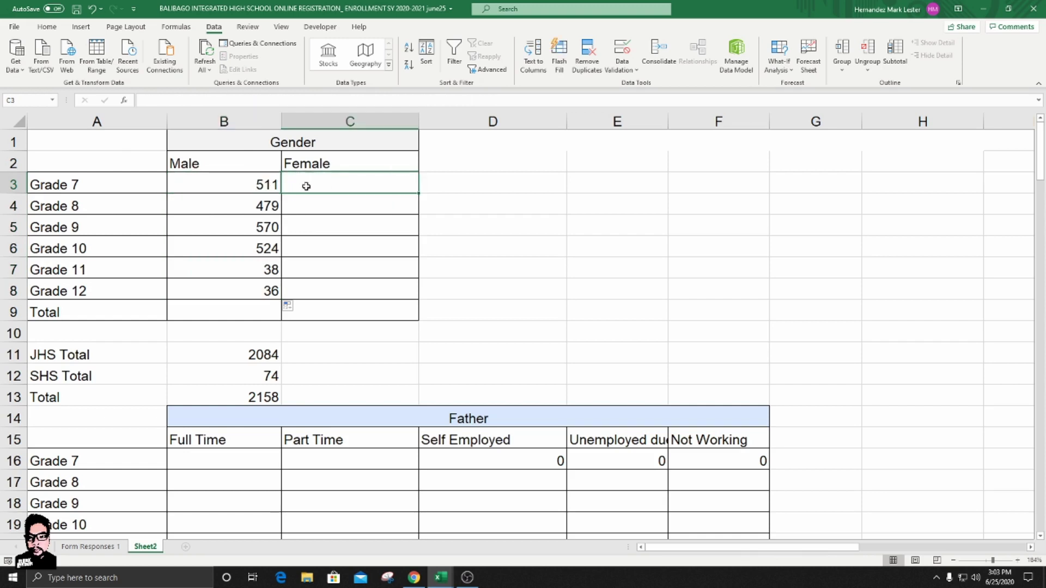
left_click(260, 185)
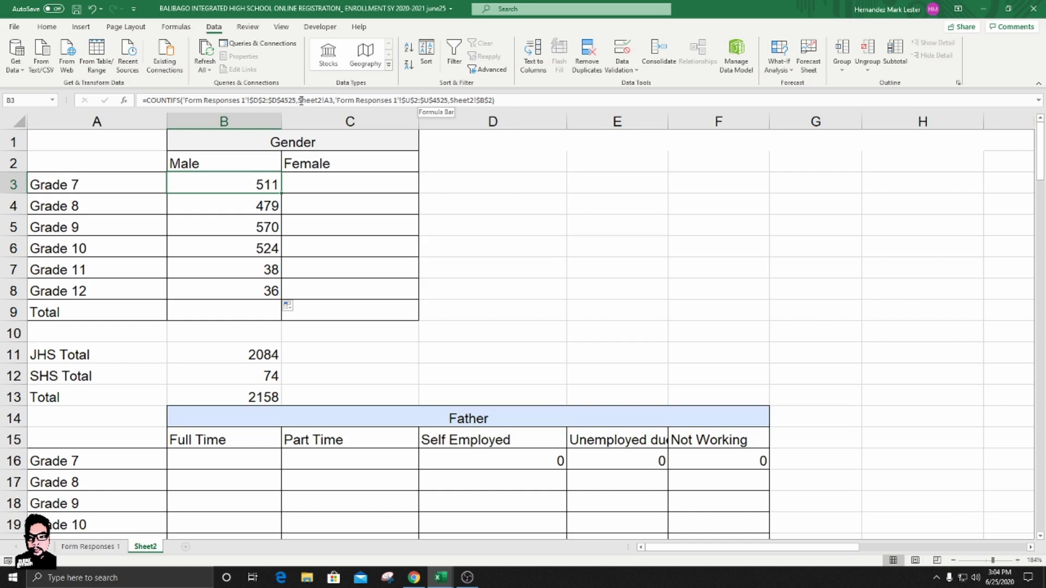
- Start a COUNTIFS formula in Sheet2 cell C3 with the grade level responses 'Form Responses 1'!D2:D4525 as the first criteria range
left_click(327, 185)
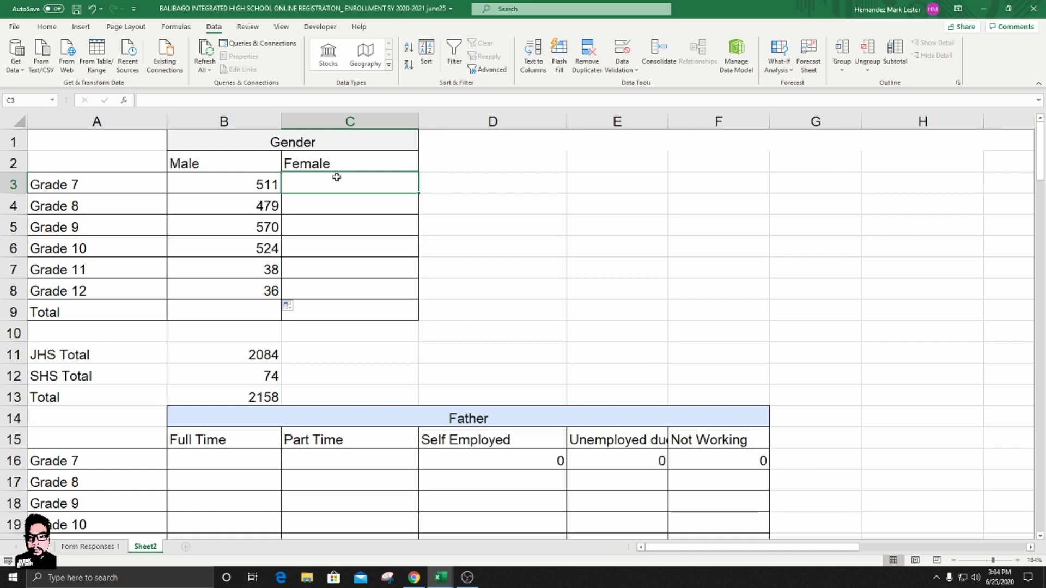
type("=")
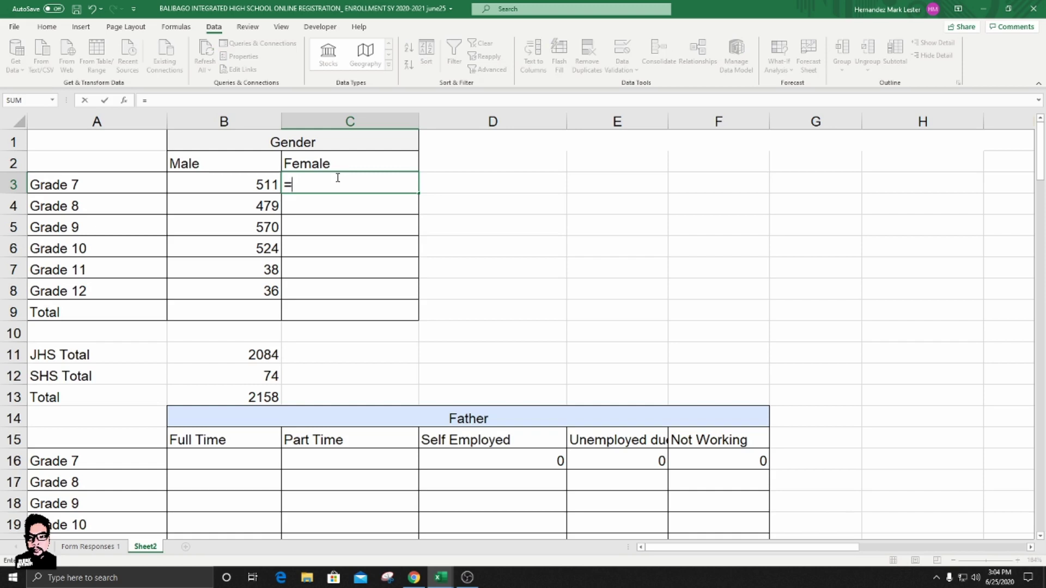
type("count")
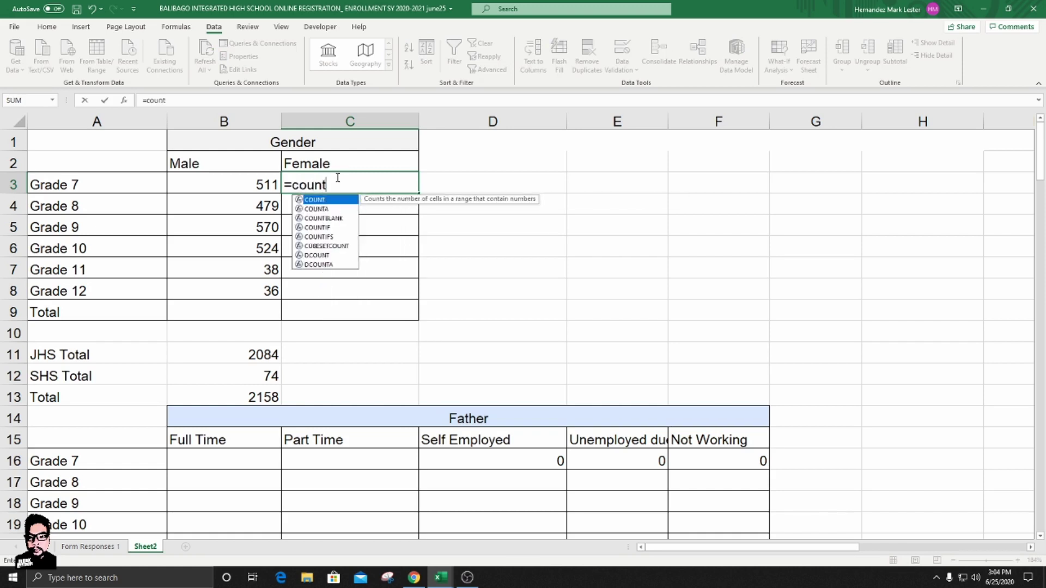
type("ifs")
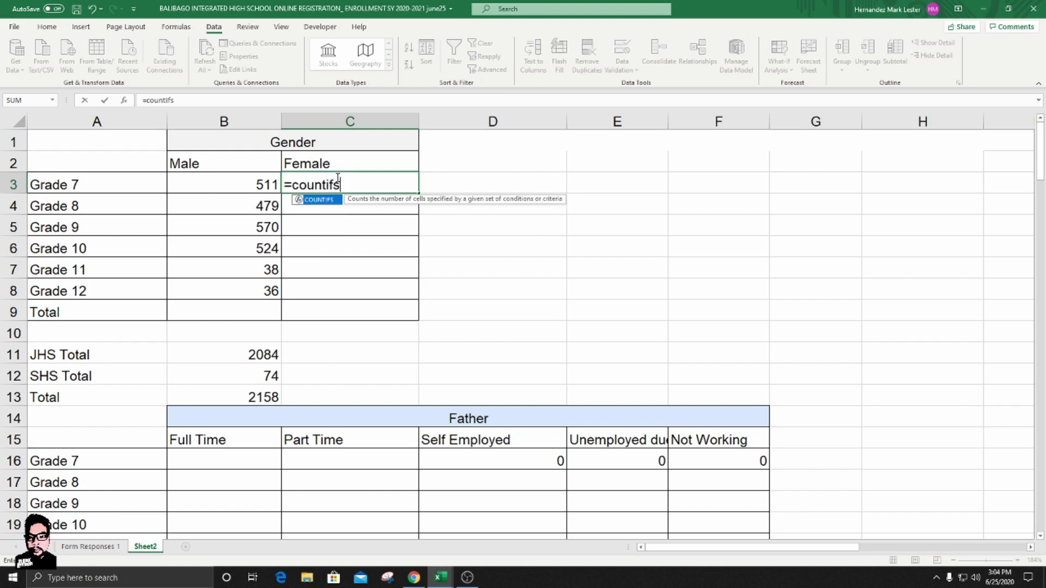
type("(")
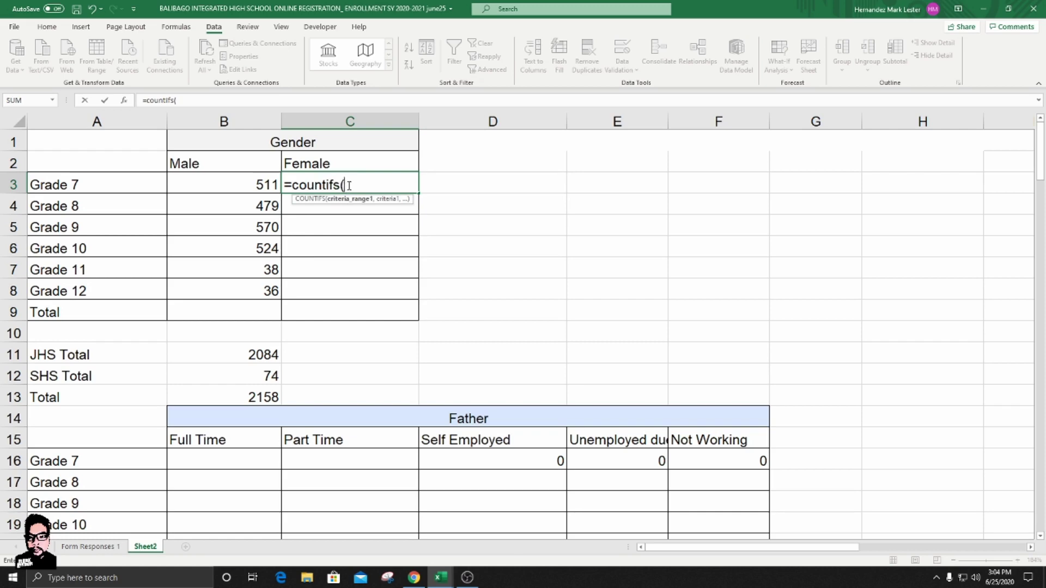
left_click(75, 547)
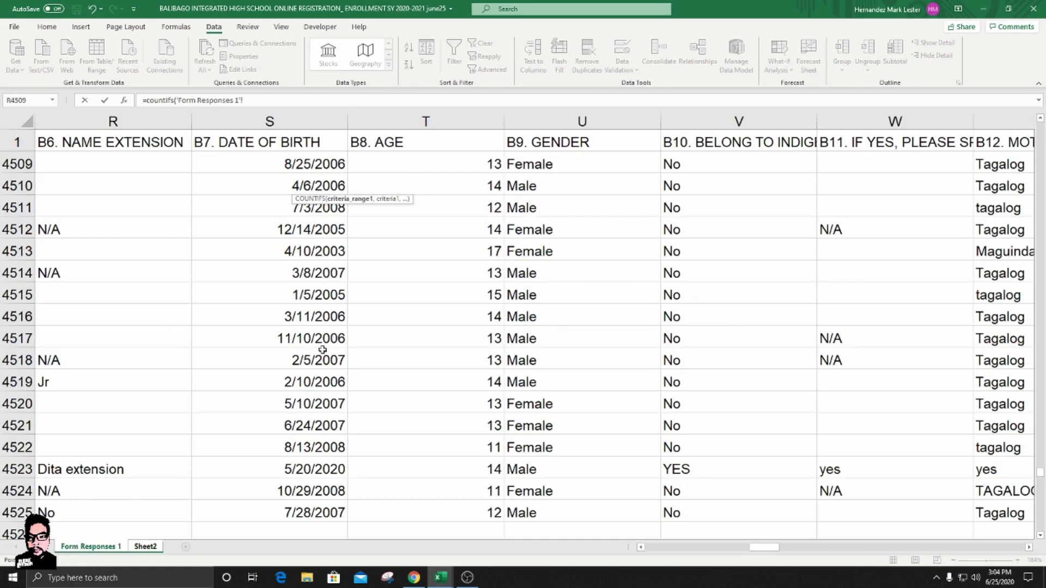
left_click_drag(760, 548, 614, 581)
scroll(638, 431, "up", 8)
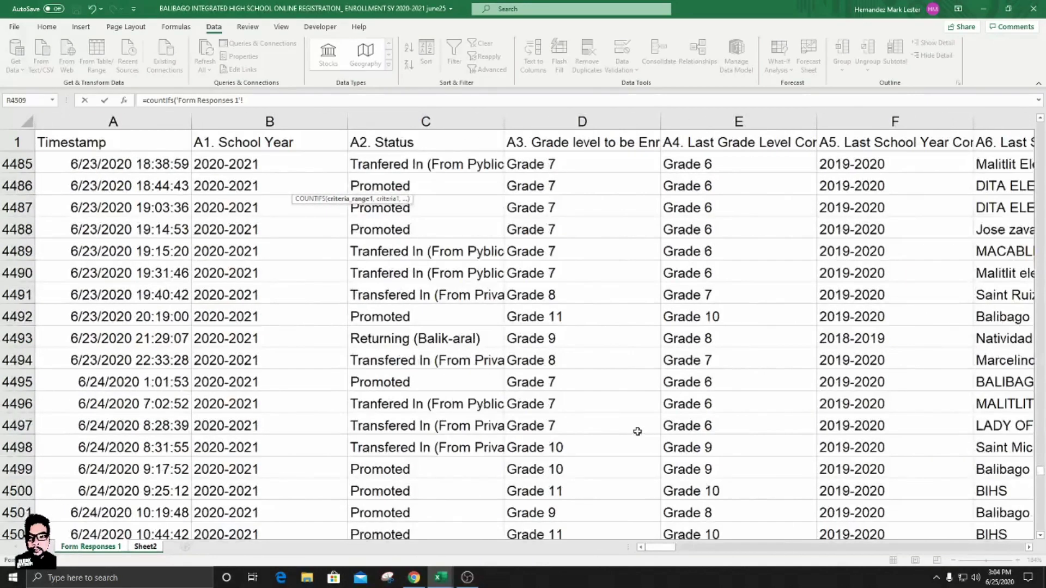
left_click_drag(1042, 472, 1041, 127)
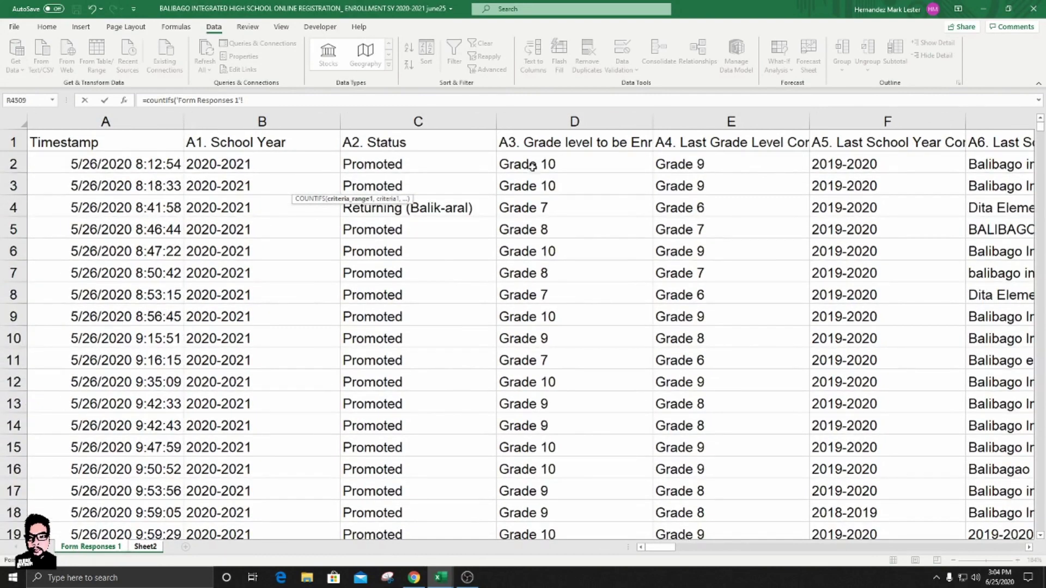
left_click(551, 161)
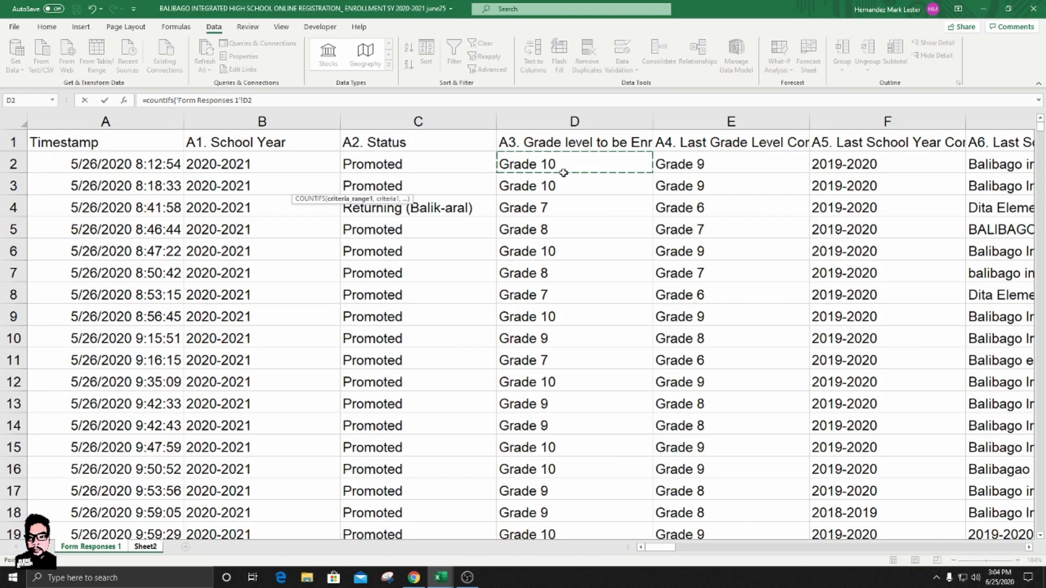
key("ctrl+shift+Down")
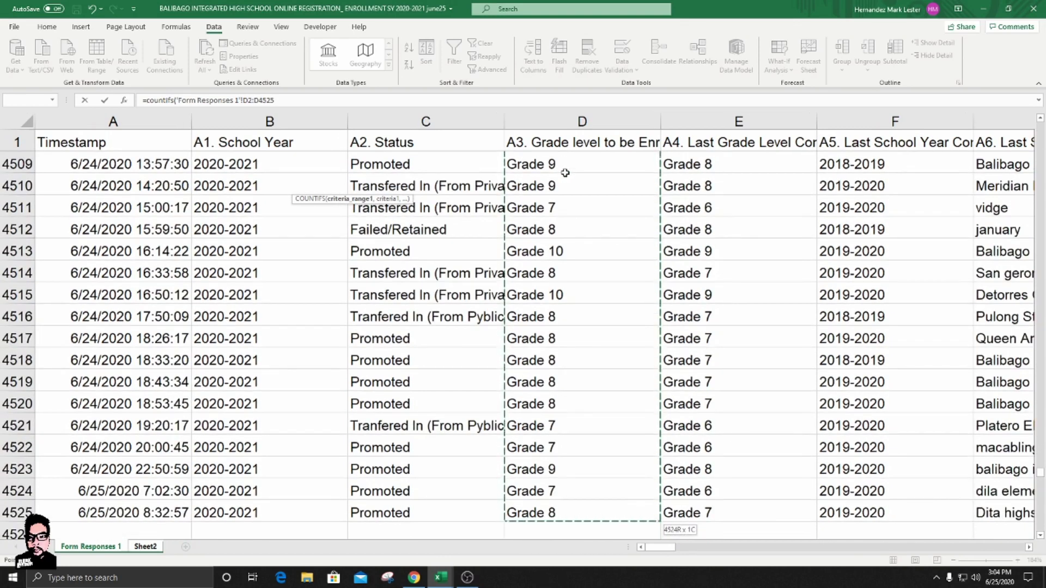
type(",")
- Make the first criteria range absolute as $D$2:$D$4525 and set its criterion to the Grade 7 label, Sheet2!A3, as a relative reference
left_click(278, 100)
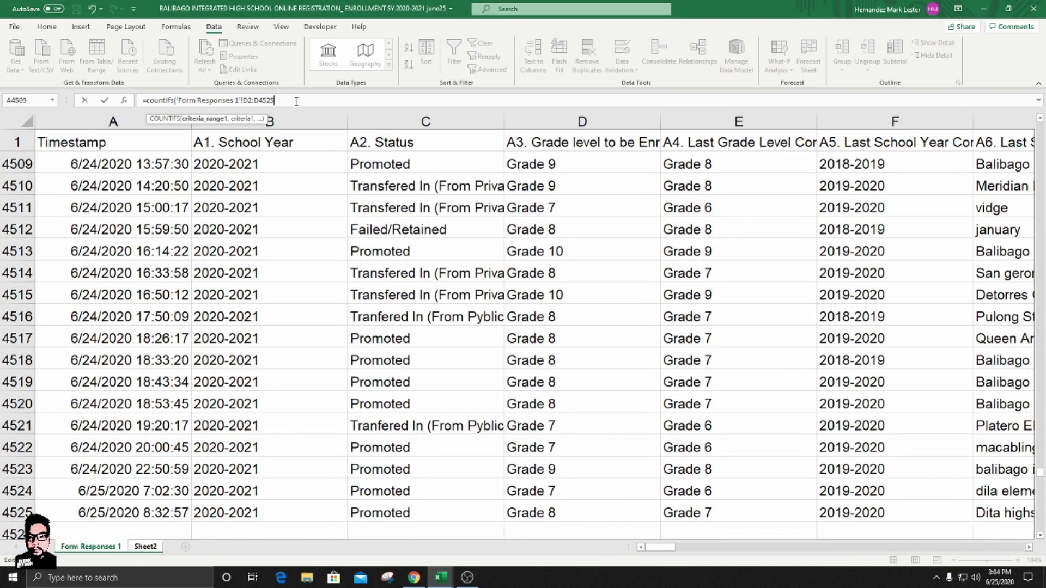
key("F4")
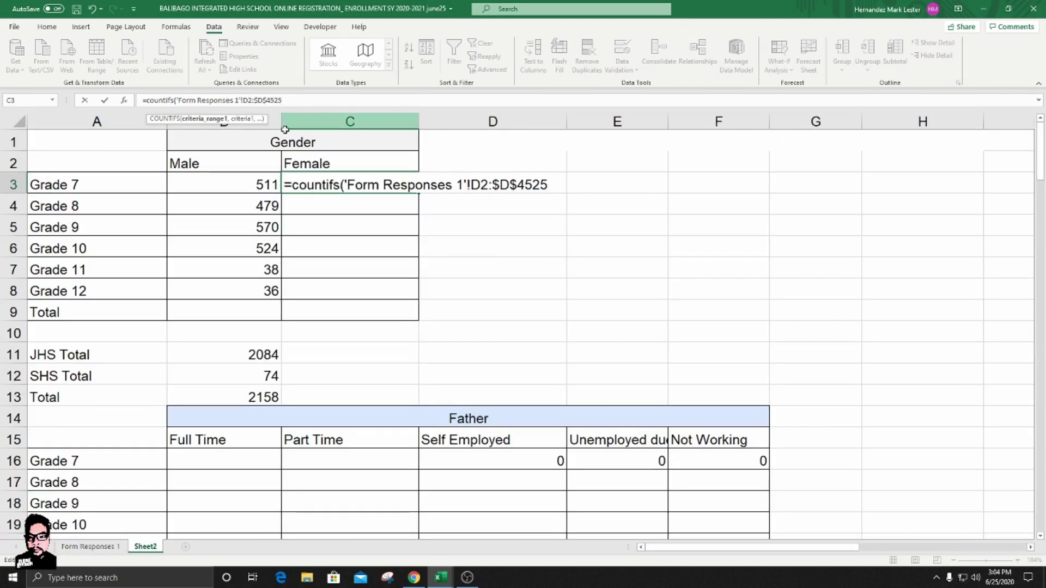
key("F4")
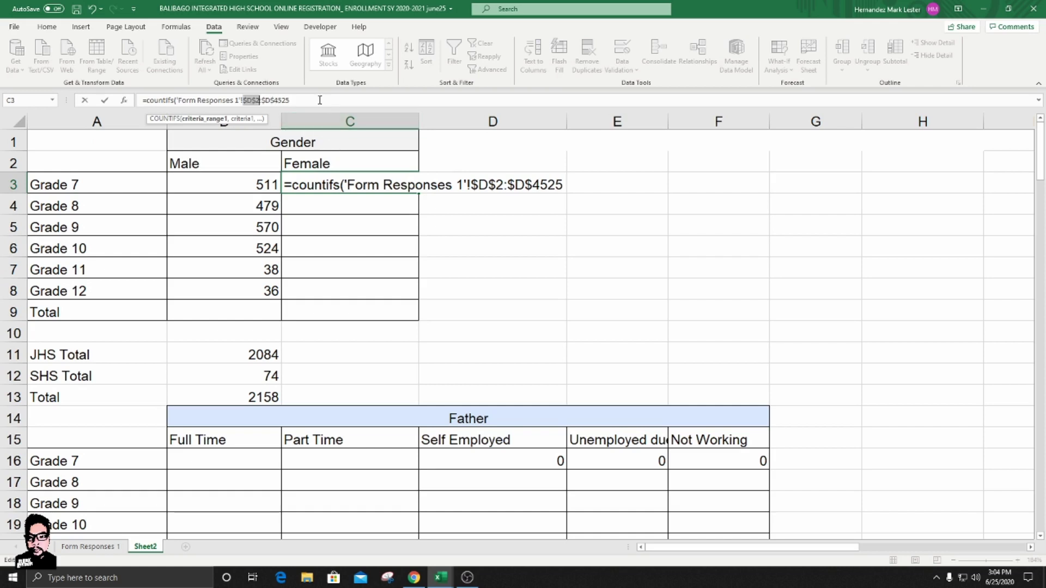
left_click(292, 100)
type(",")
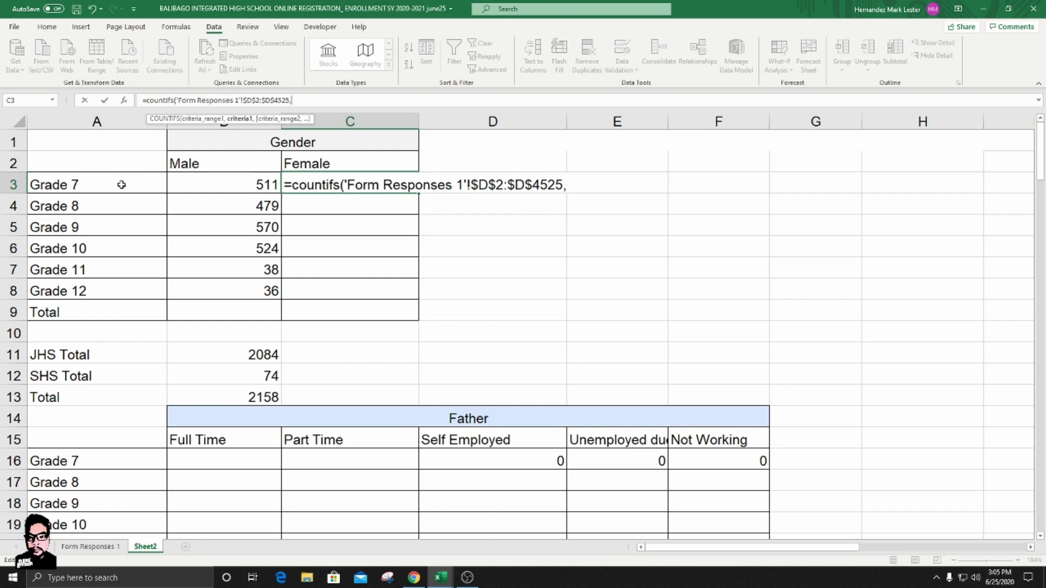
left_click(121, 185)
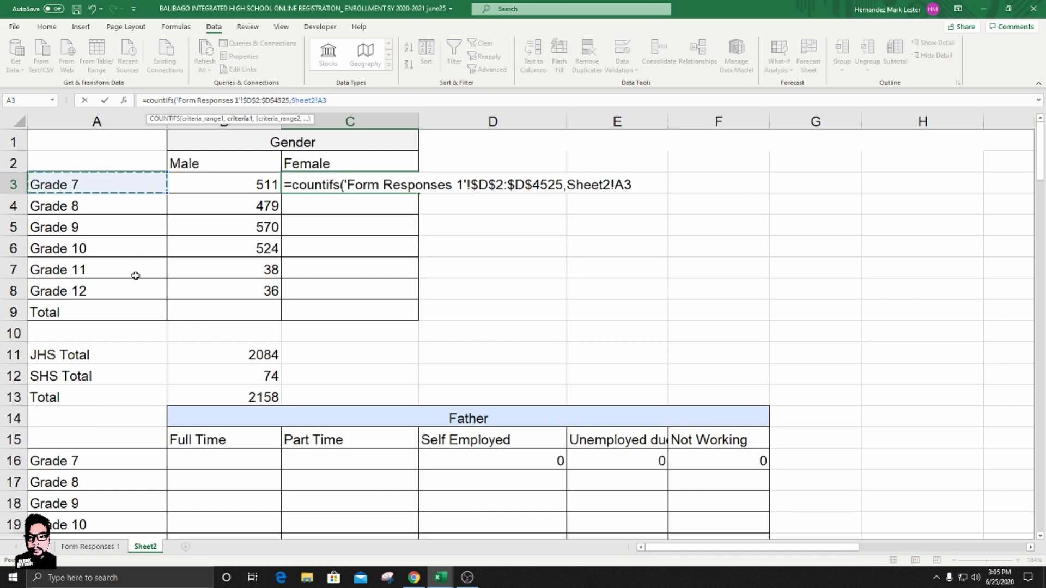
type(",")
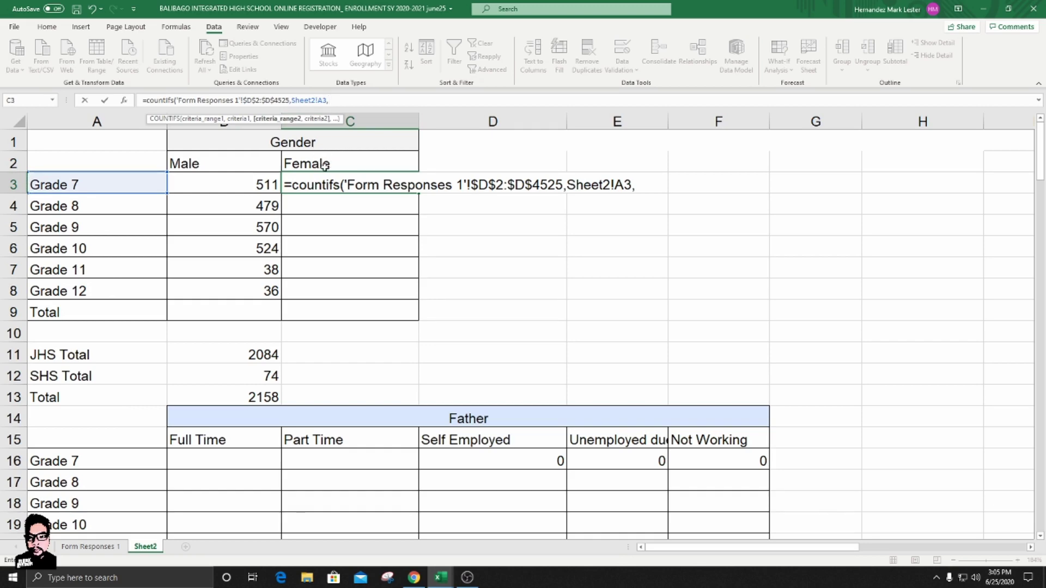
- Add the B9. GENDER responses 'Form Responses 1'!$U$2:$U$4525 as the absolute second criteria range of the Female formula
left_click(99, 550)
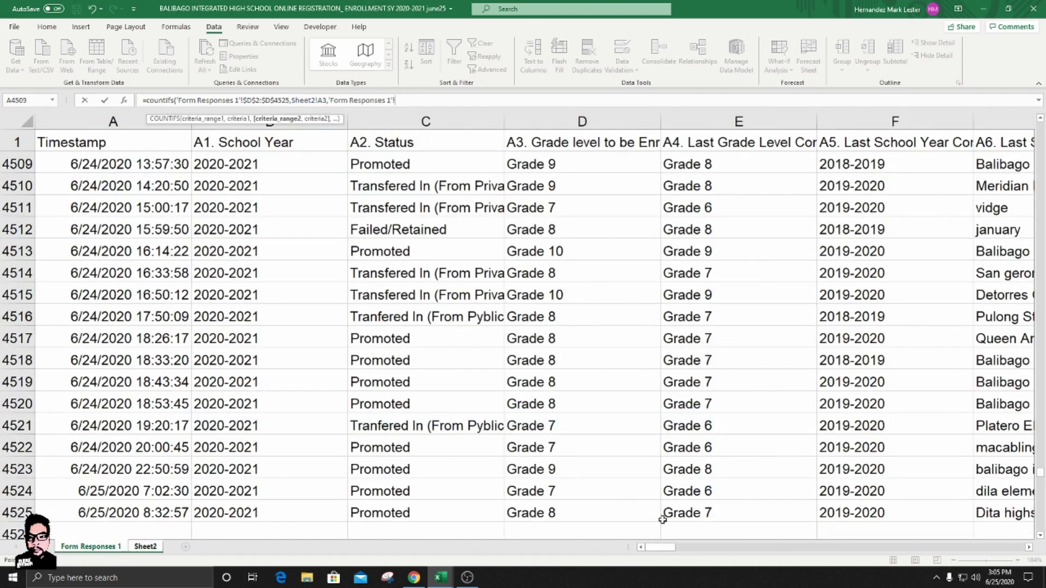
left_click_drag(666, 551, 772, 546)
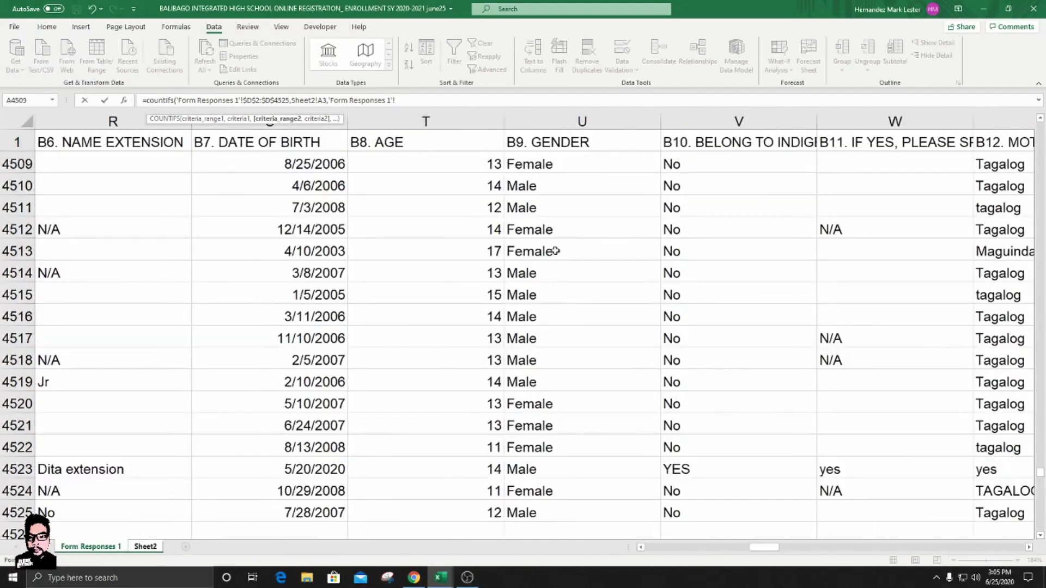
left_click_drag(1042, 479, 1030, 121)
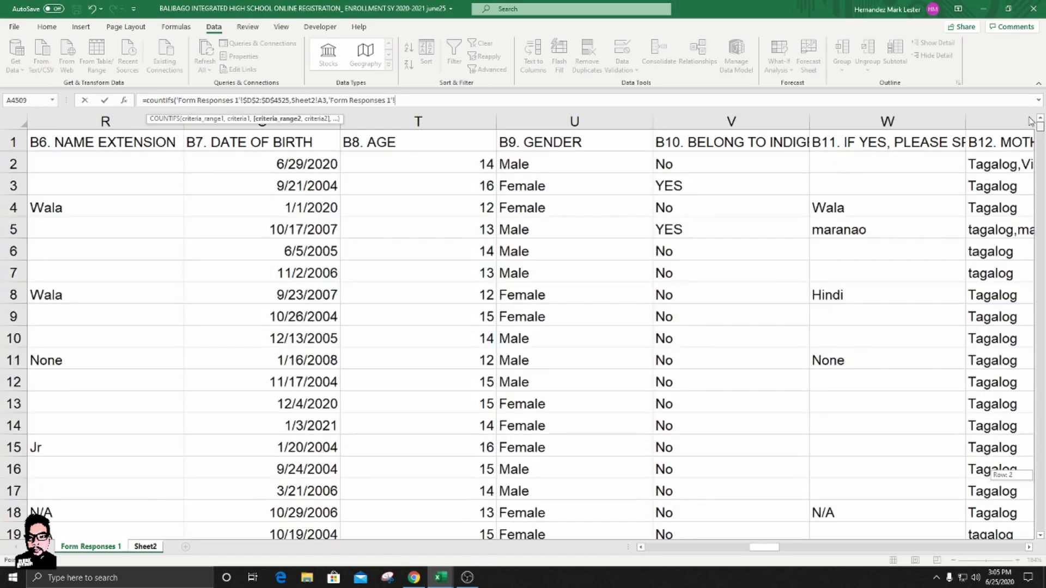
left_click(561, 164)
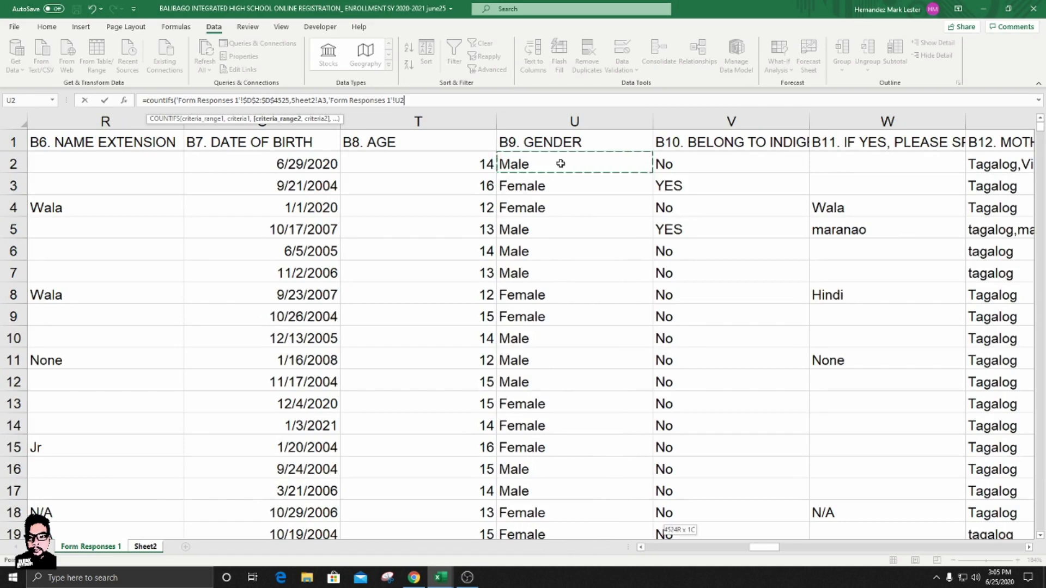
key("ctrl+shift+Down")
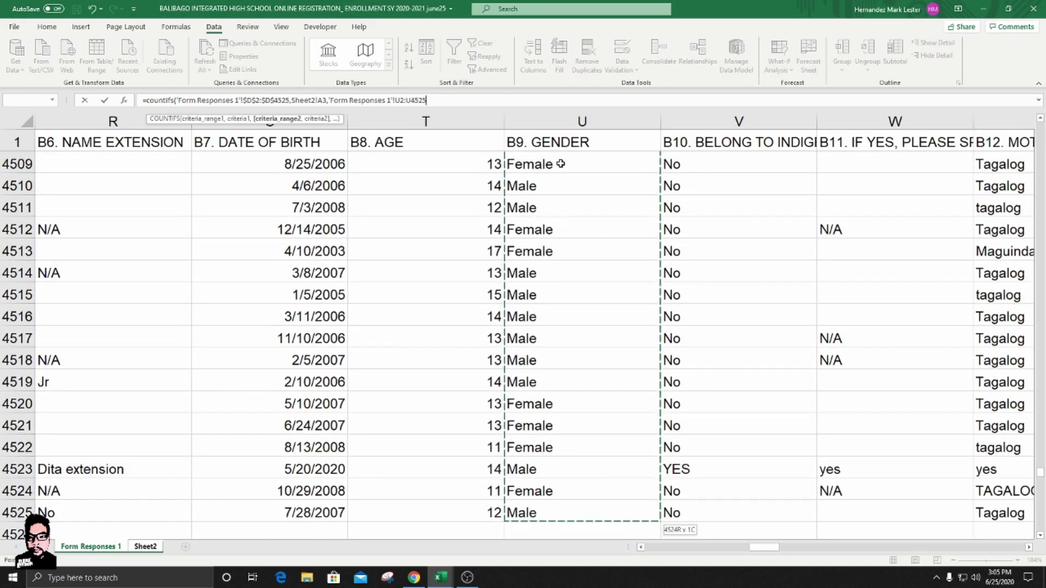
key("F4")
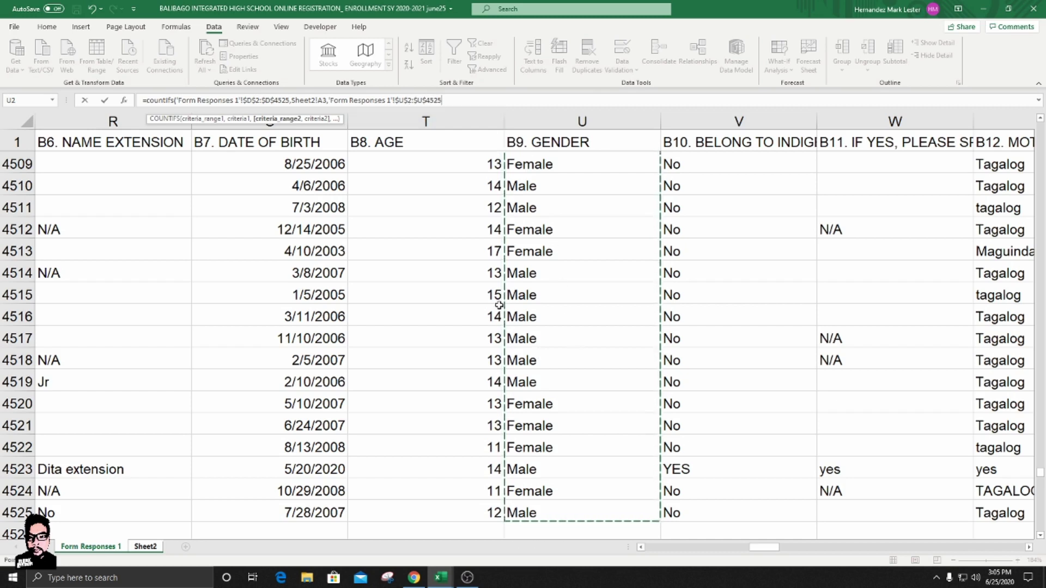
type(",")
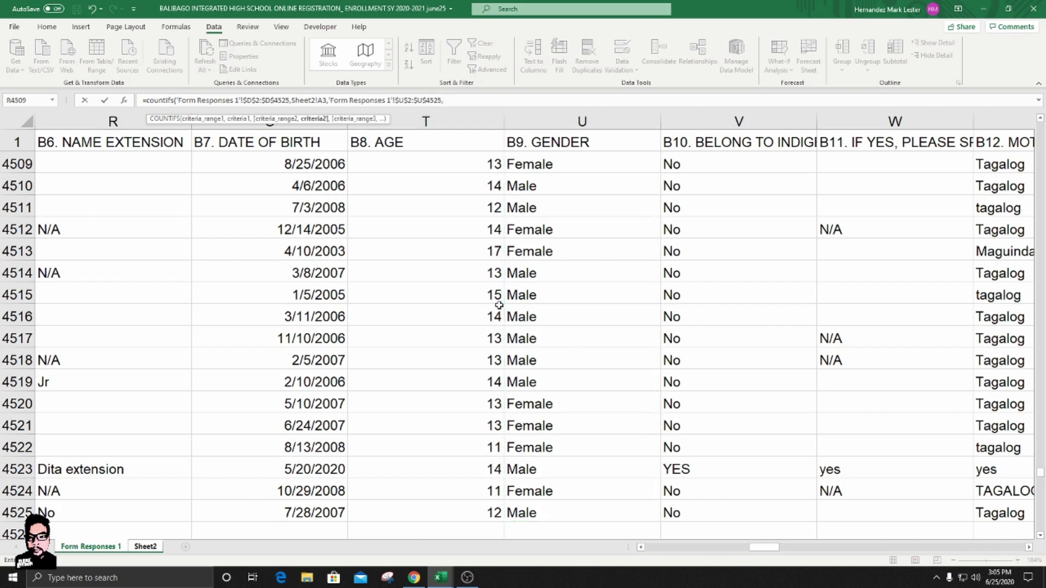
- Complete the formula with the Female header Sheet2!$C$2 as the absolute second criterion, and fill it from C3 down to C8
left_click(153, 551)
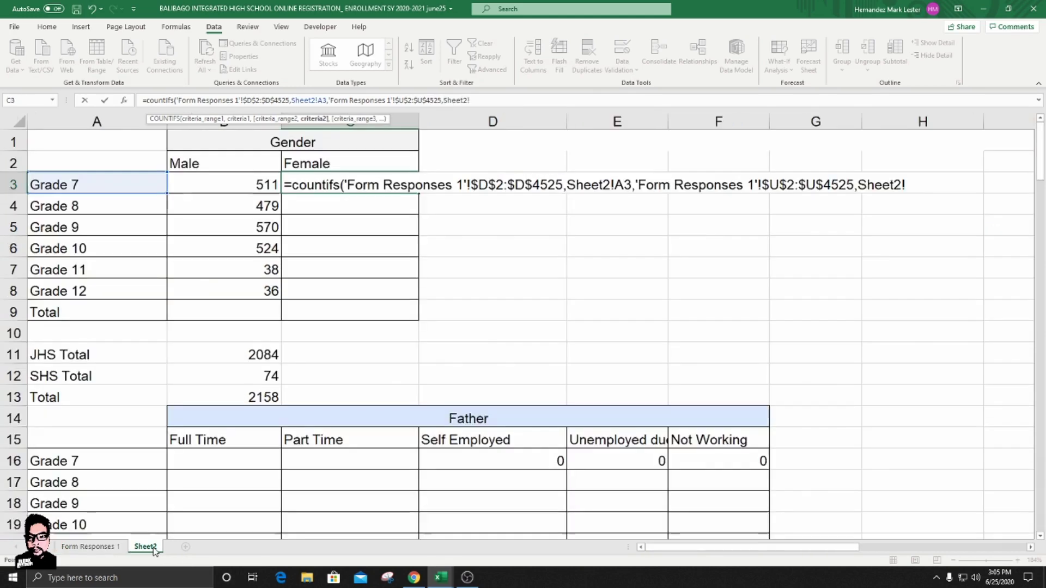
left_click(348, 163)
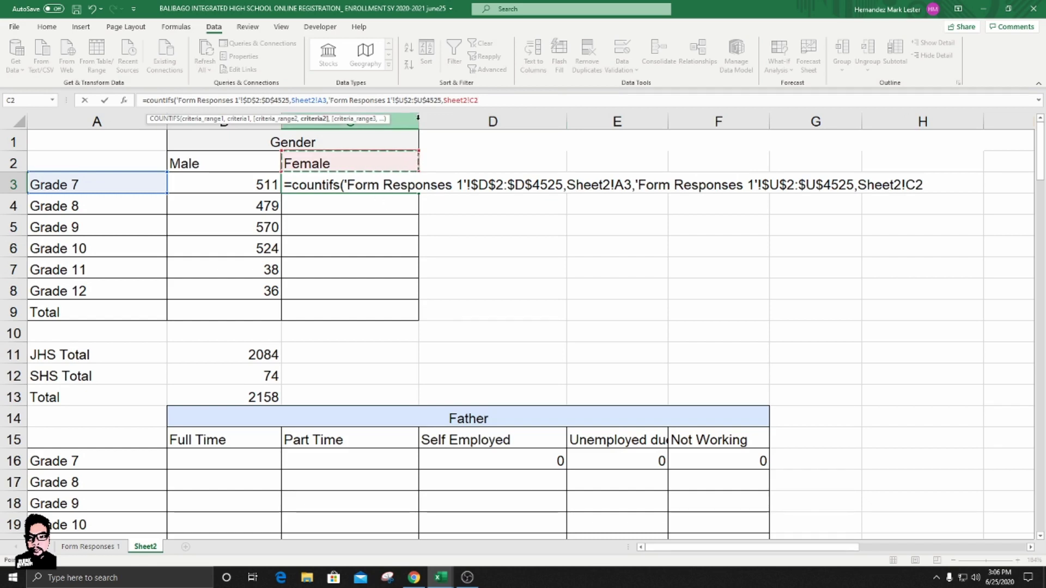
key("F4")
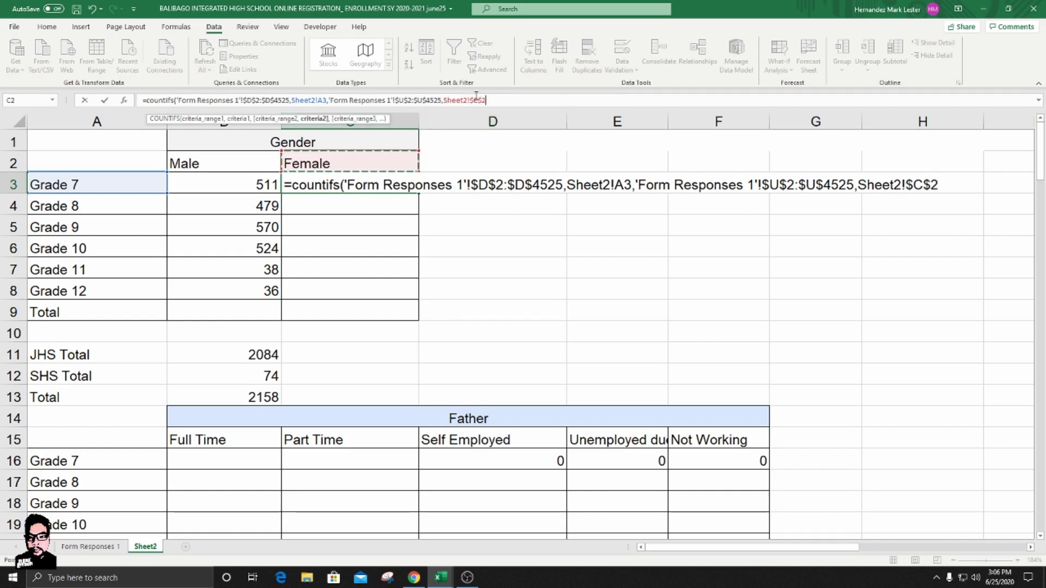
type(")")
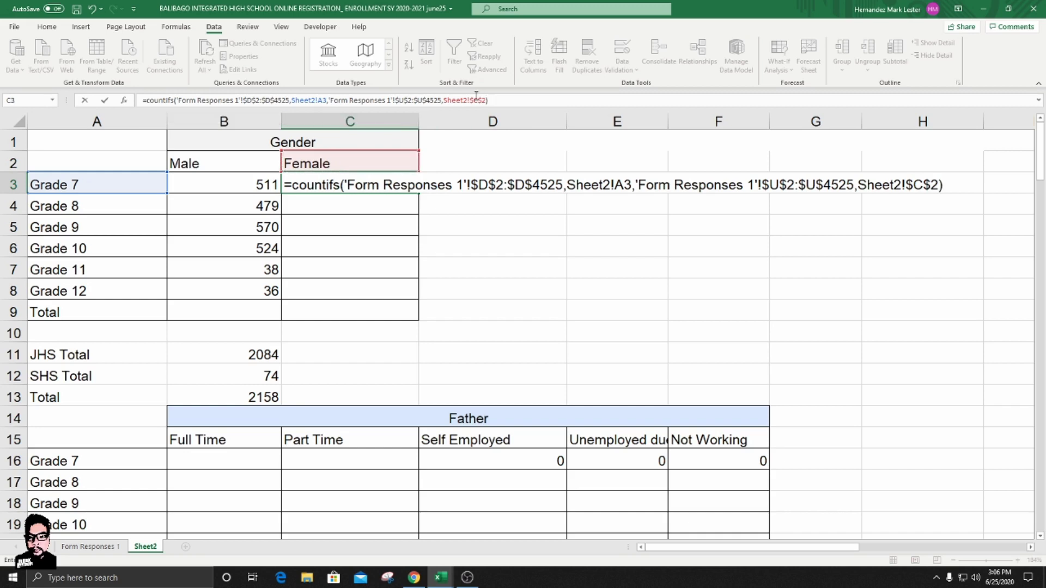
key("Return")
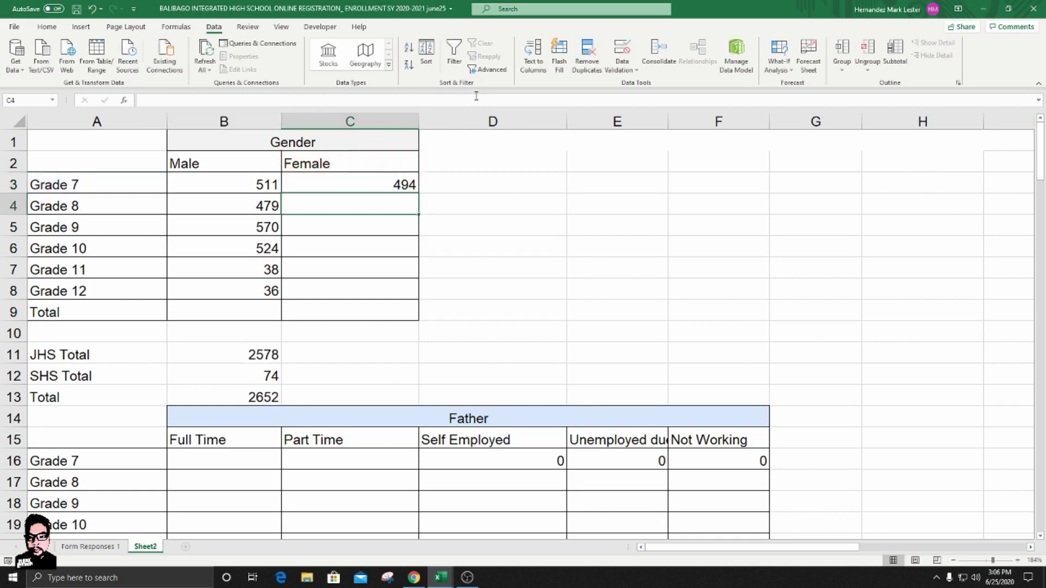
left_click(399, 183)
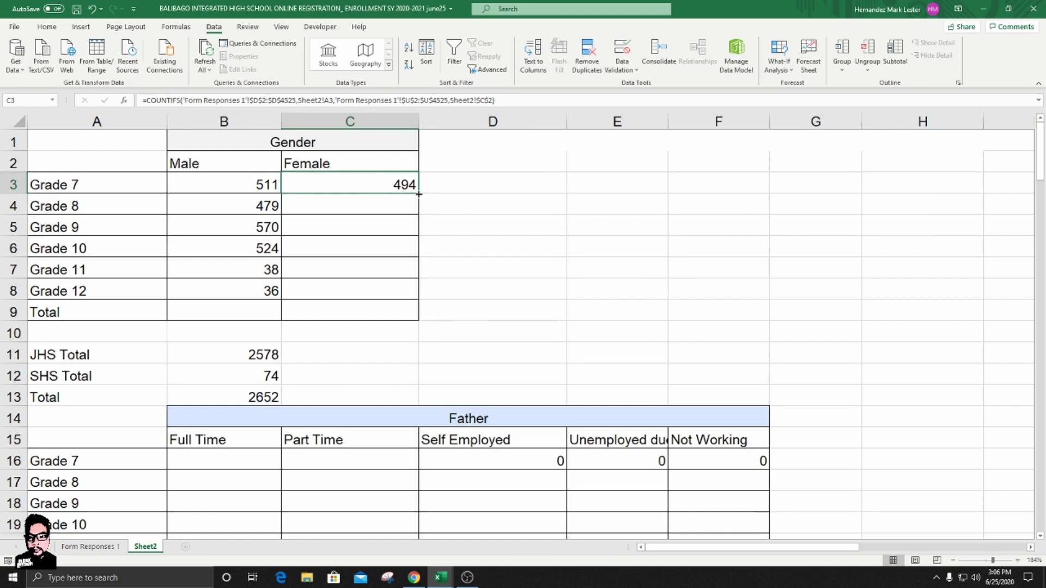
left_click_drag(418, 194, 422, 297)
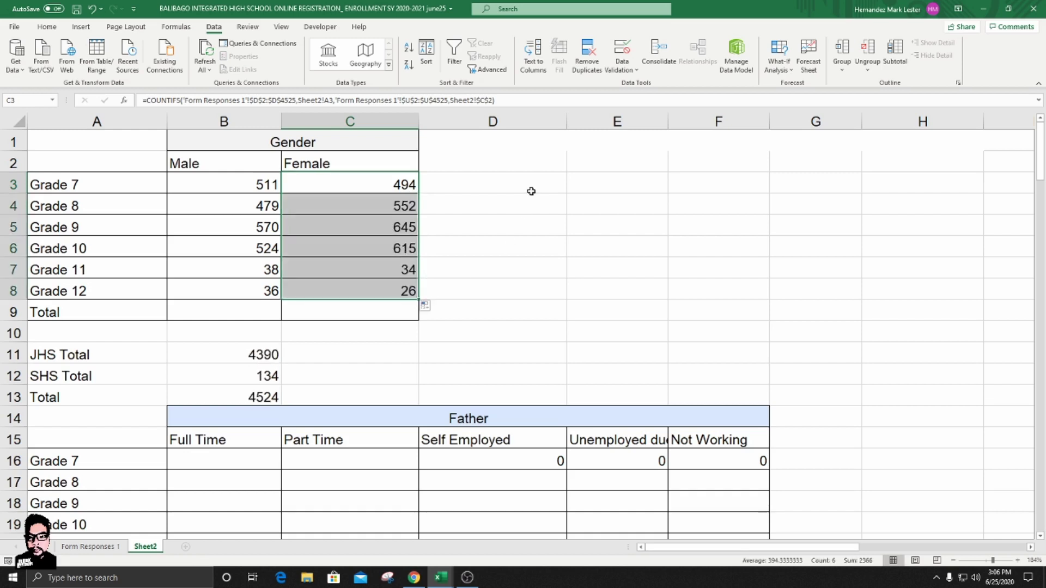
- Total the Male counts in B9 with an AutoSum of B3:B8
left_click(250, 310)
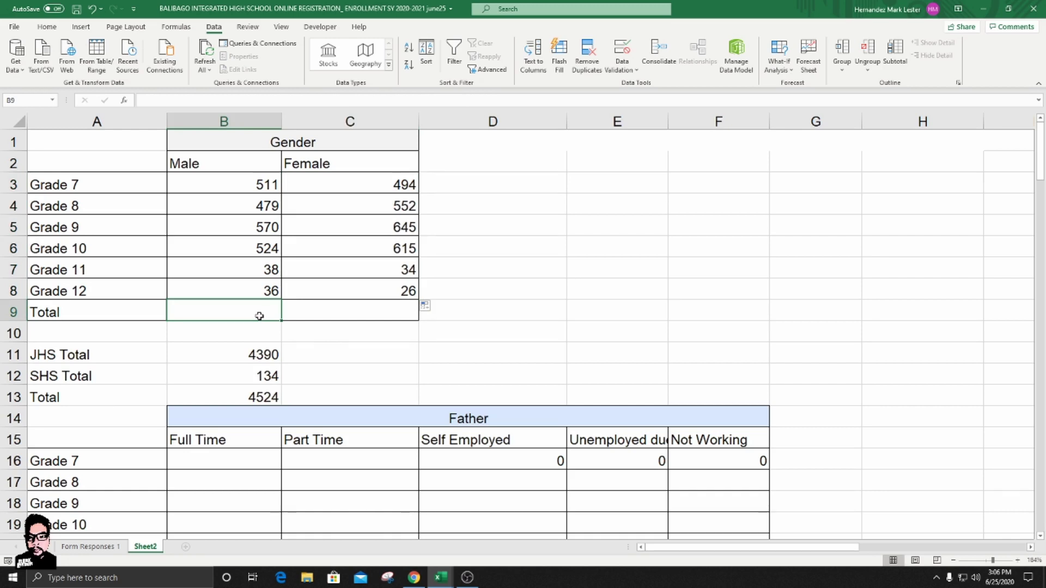
left_click(47, 26)
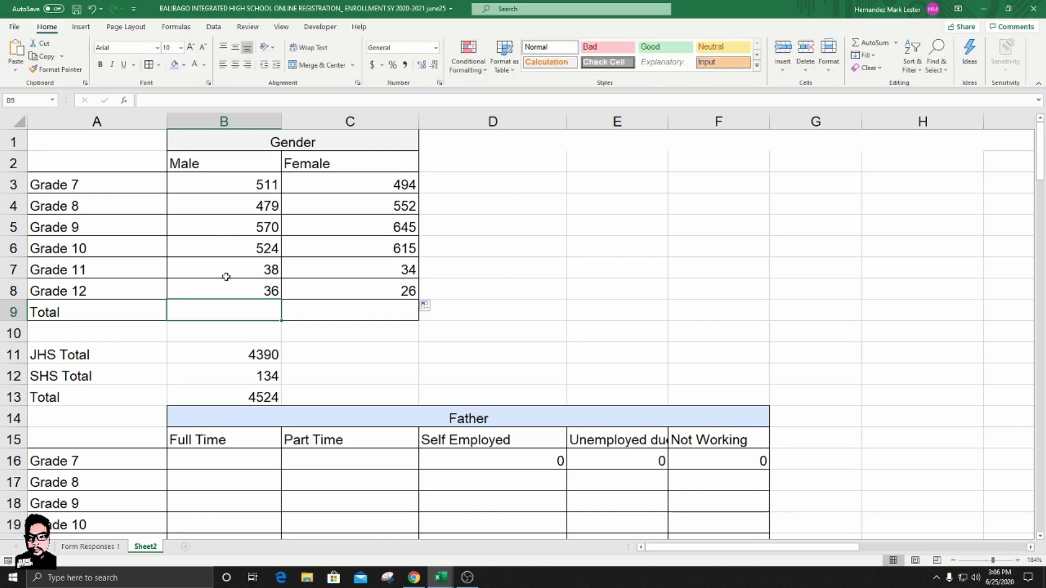
left_click(872, 42)
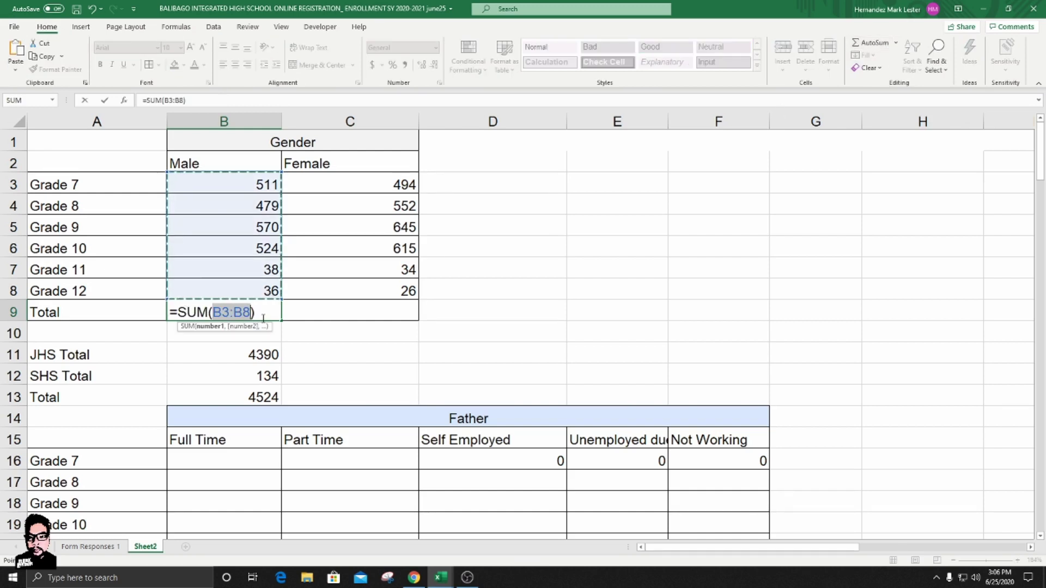
left_click(265, 315)
key("Return")
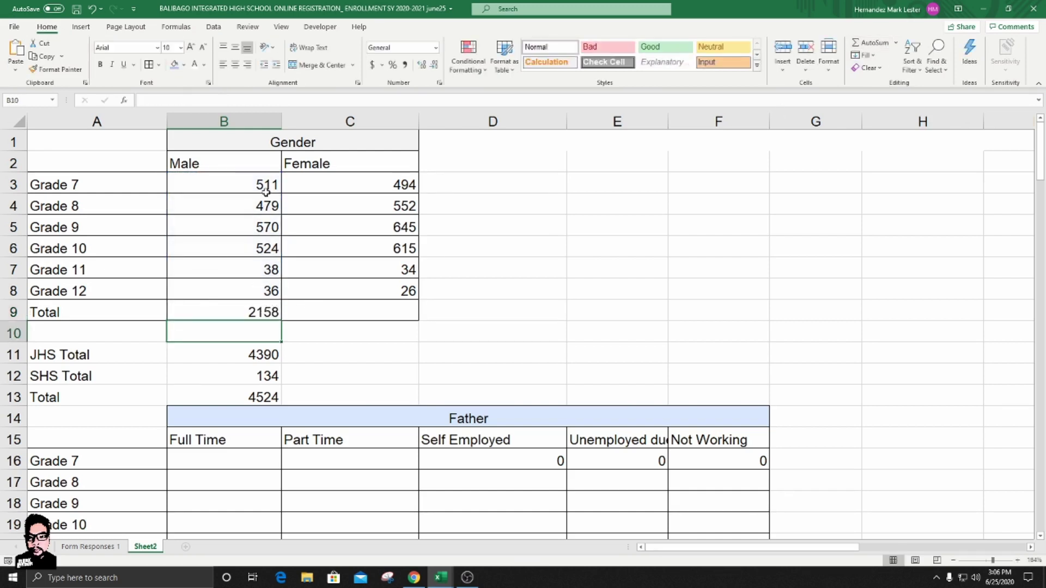
left_click(260, 310)
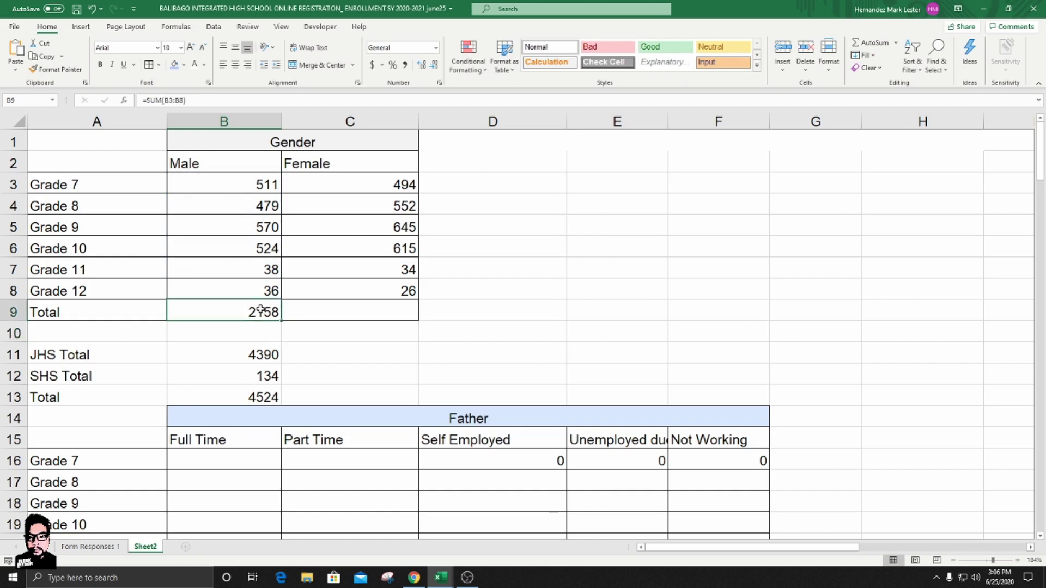
- Check the Male total formula in B9, and total the Female counts in C9 with an AutoSum of C3:C8
left_click(170, 96)
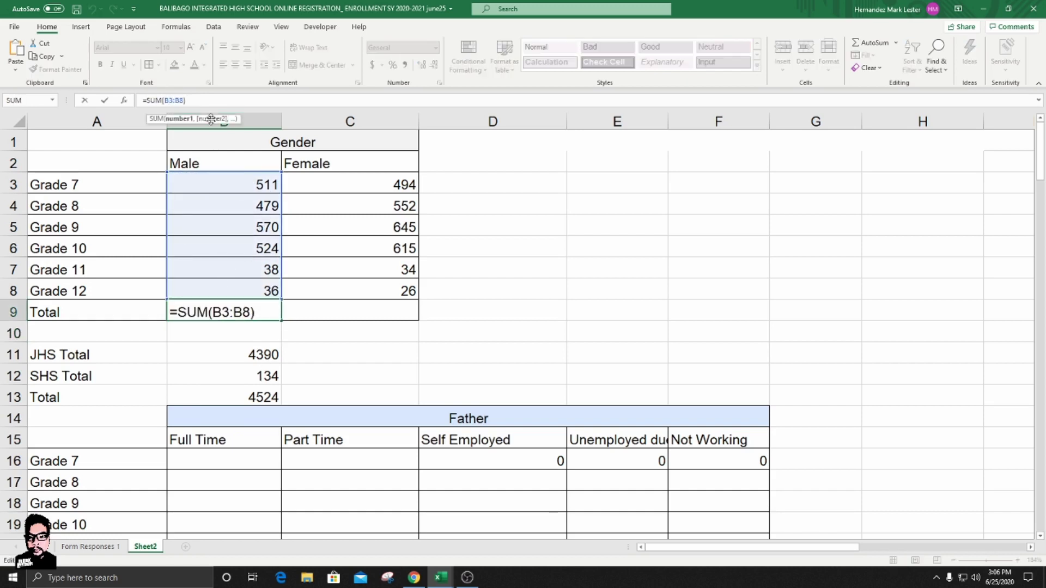
key("Return")
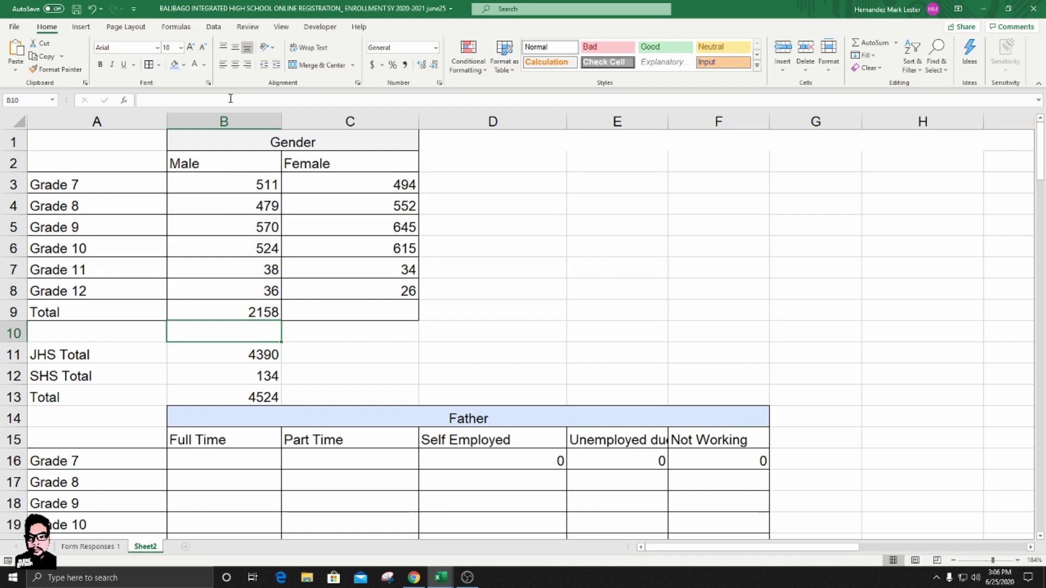
left_click(370, 318)
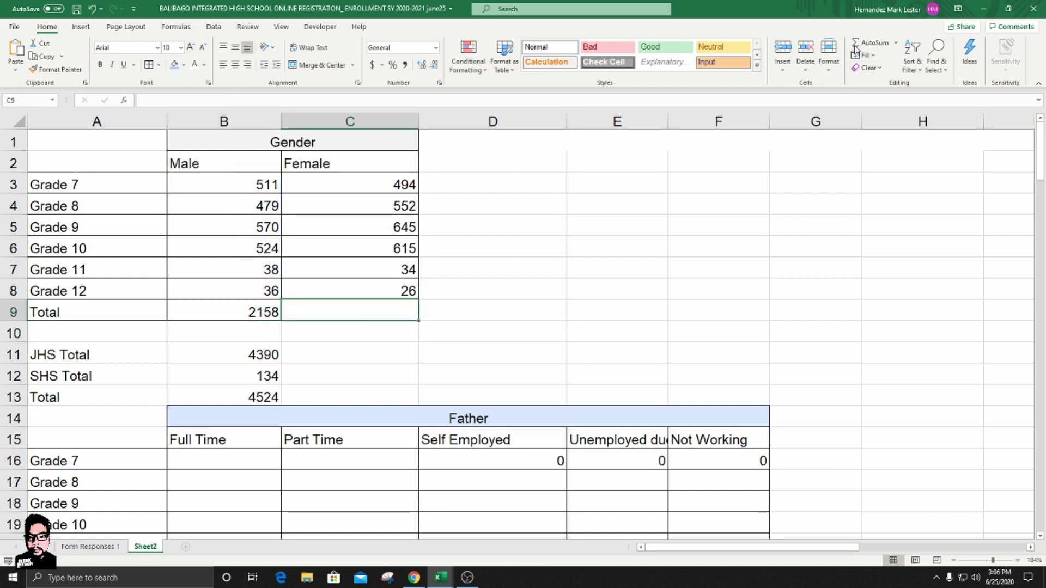
left_click(871, 42)
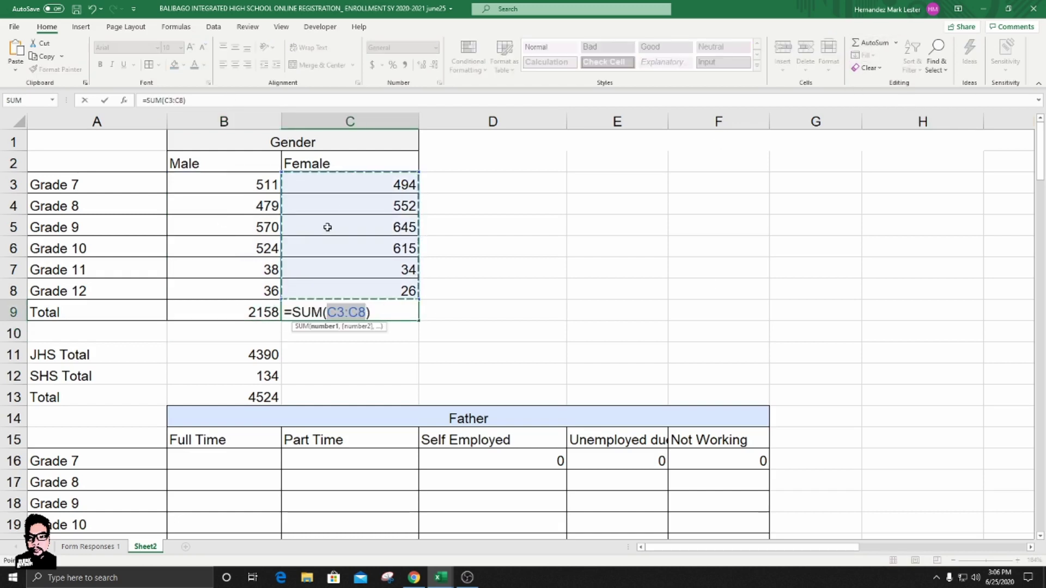
left_click(380, 311)
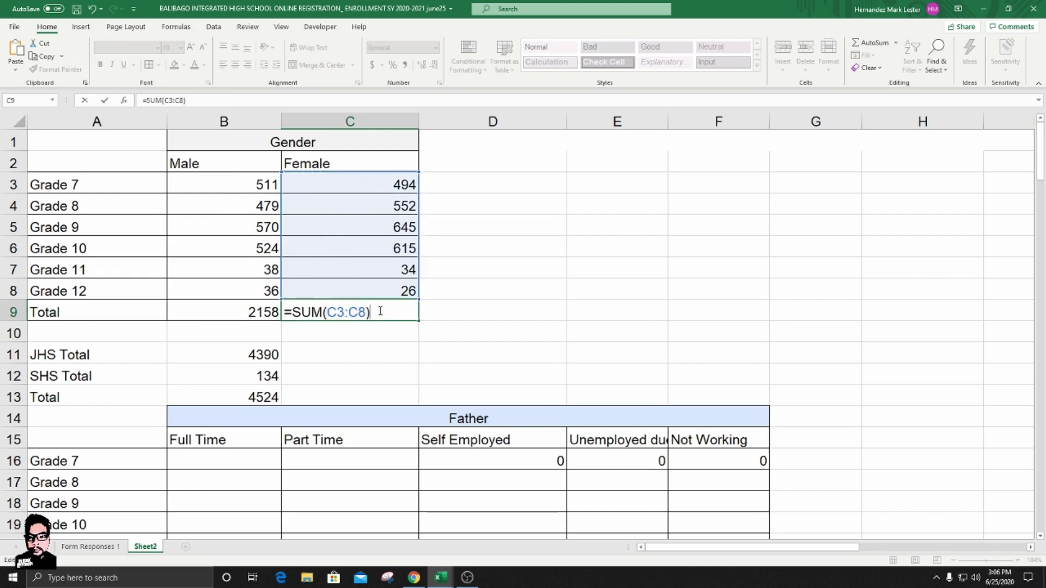
key("Return")
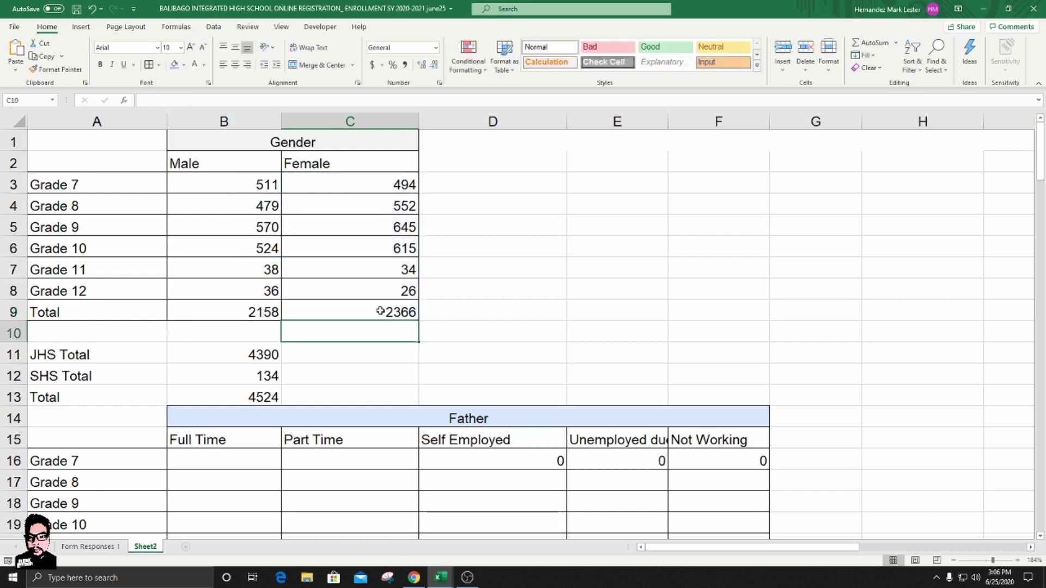
- Examine which grade rows the JHS Total formula in B11 and the SHS Total formula in B12 add up
left_click(261, 357)
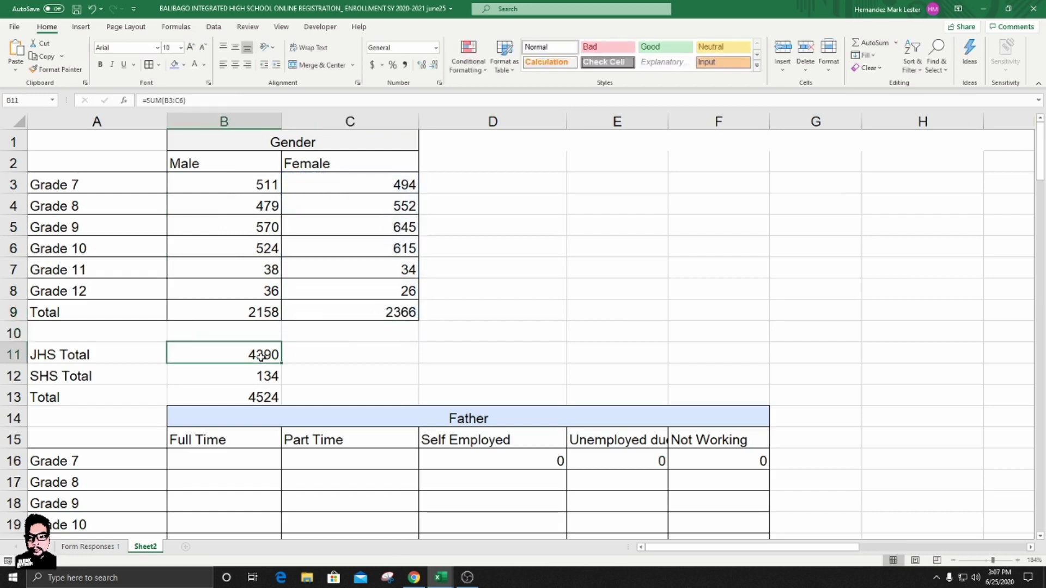
left_click(163, 100)
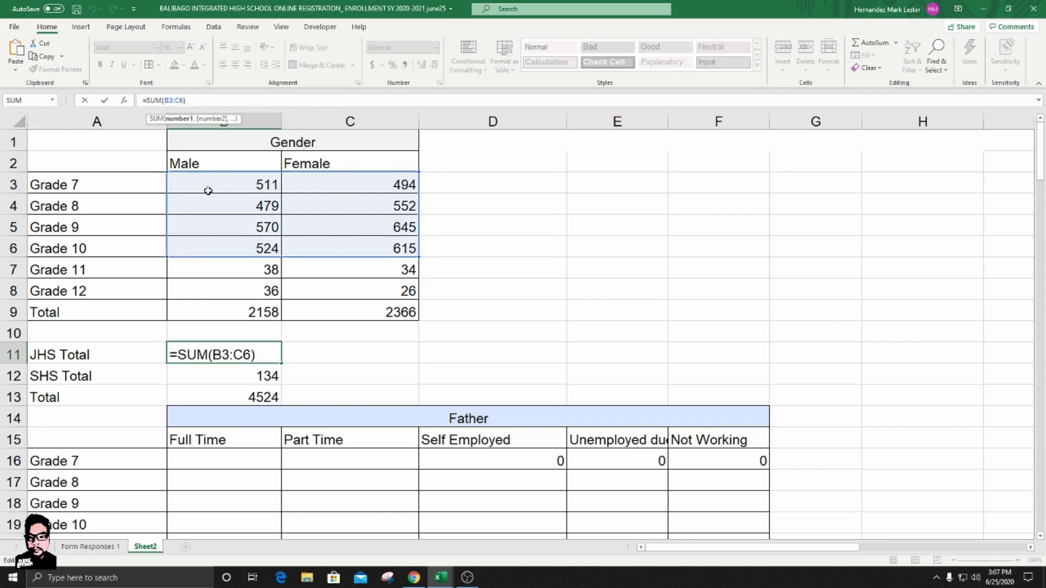
left_click(238, 375)
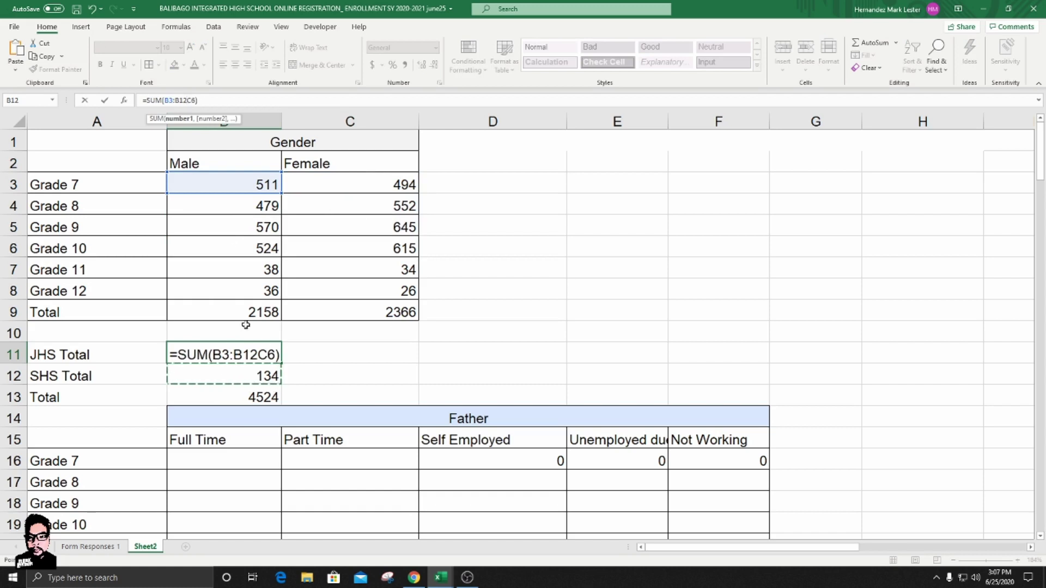
key("BackSpace")
key("BackSpace")
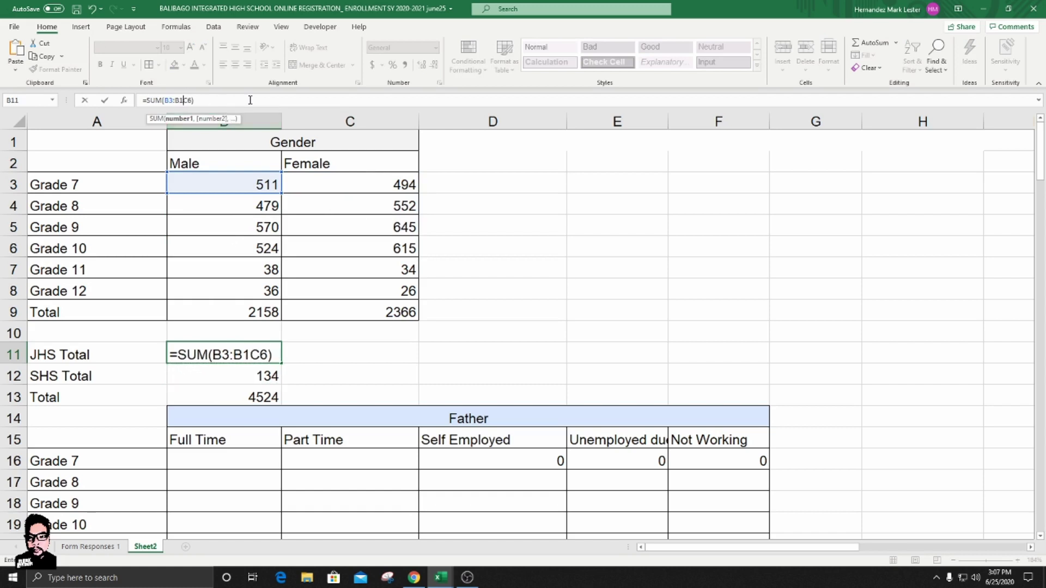
key("BackSpace")
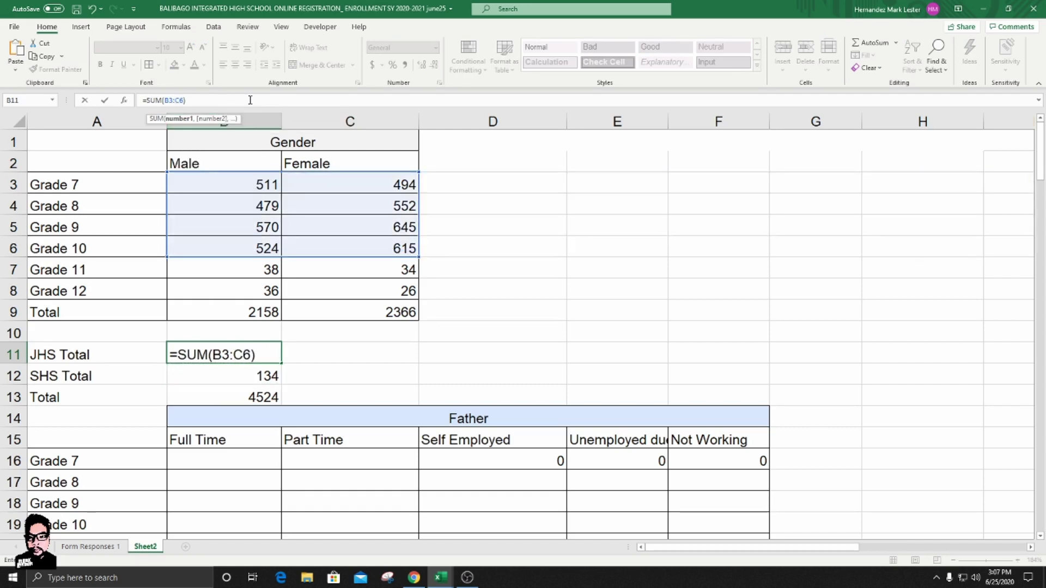
key("Return")
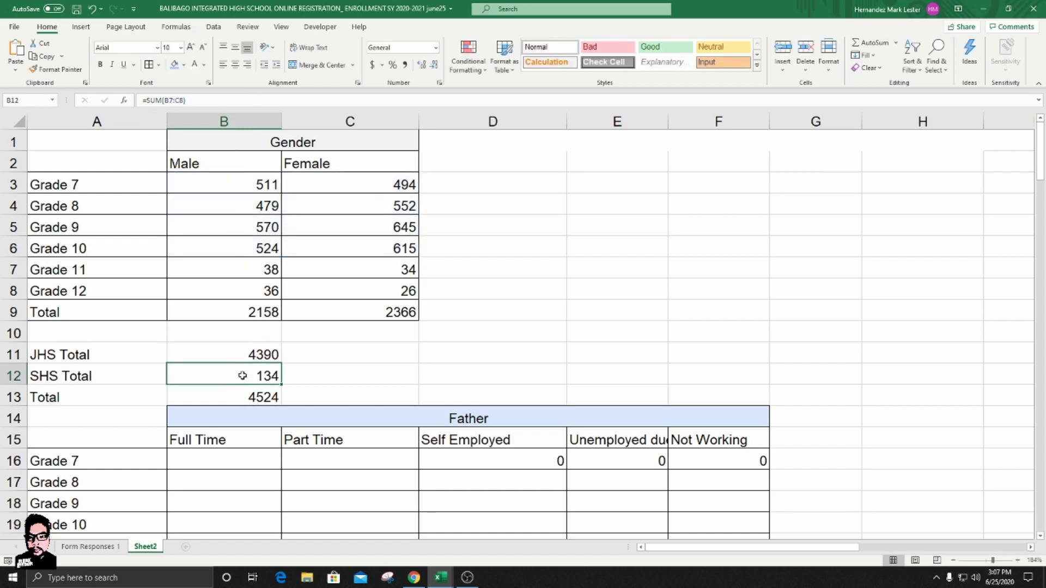
left_click(183, 100)
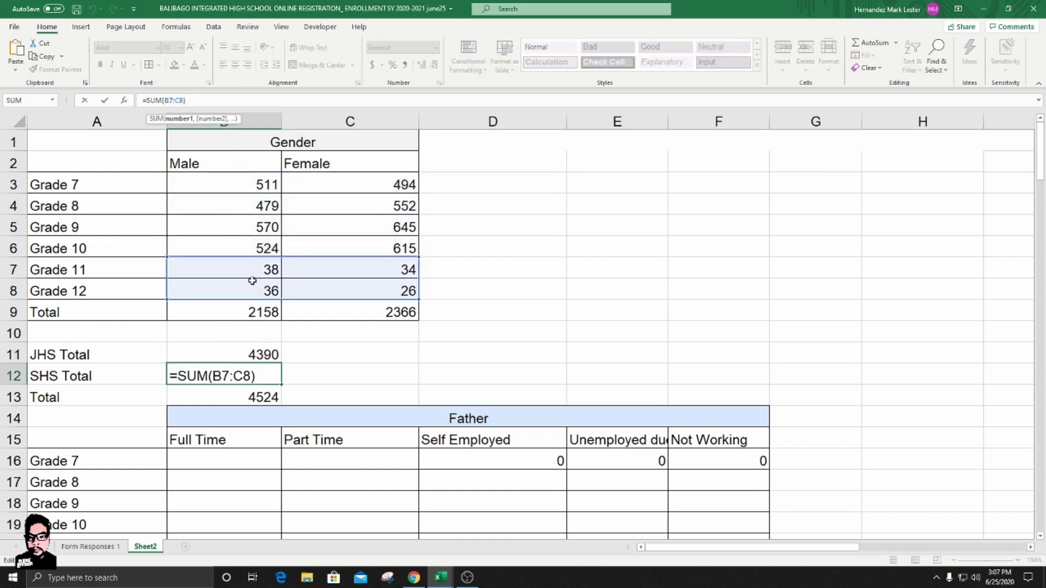
left_click(447, 294)
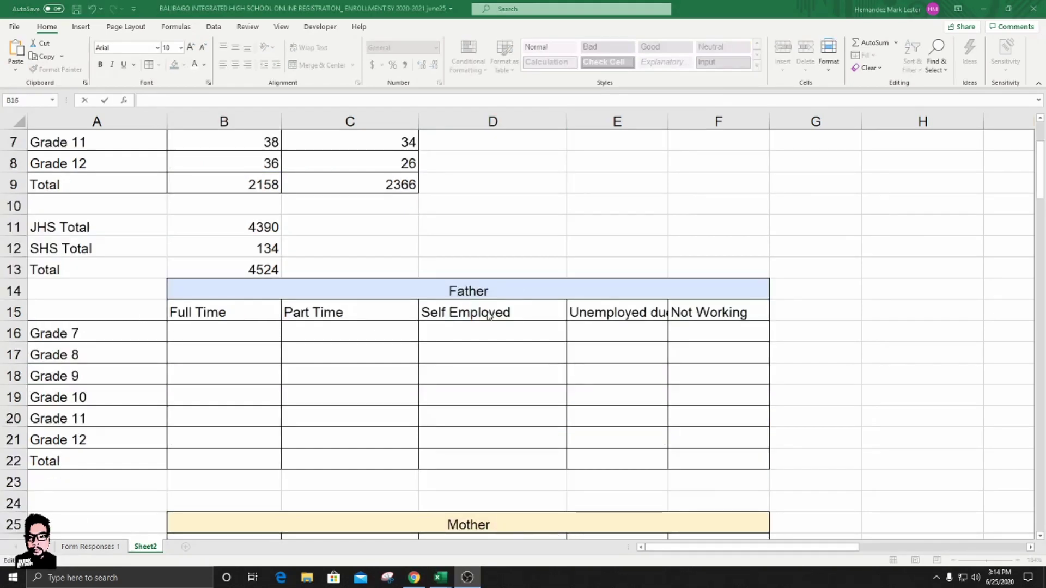
- Start a COUNTIFS formula in B16, the Grade 7 Full Time cell of the Father table
scroll(390, 388, "up", 2)
scroll(390, 388, "down", 3)
scroll(391, 366, "up", 3)
scroll(393, 366, "down", 5)
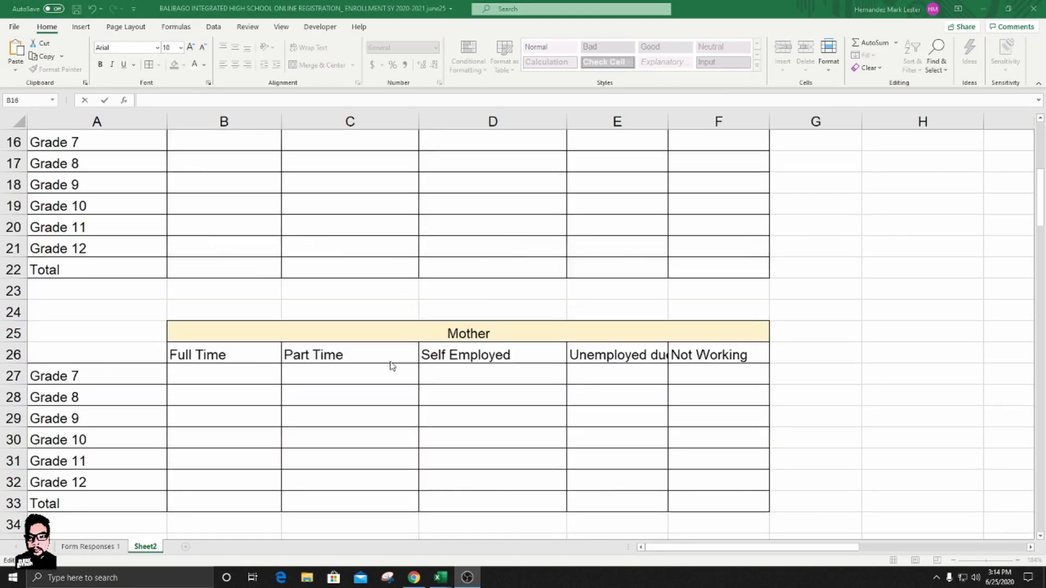
scroll(393, 366, "up", 4)
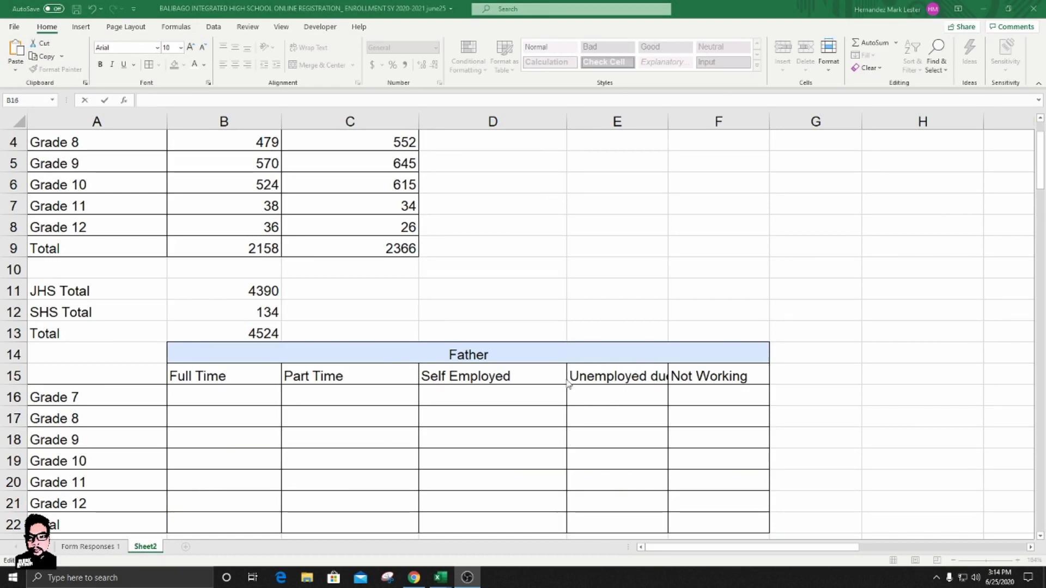
left_click(229, 399)
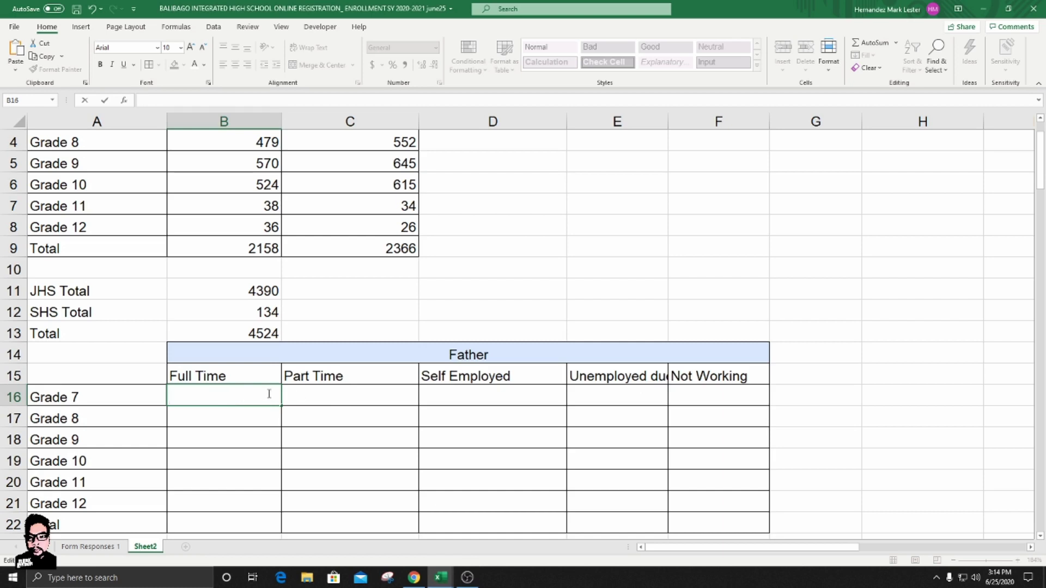
type("-")
key("BackSpace")
type("=")
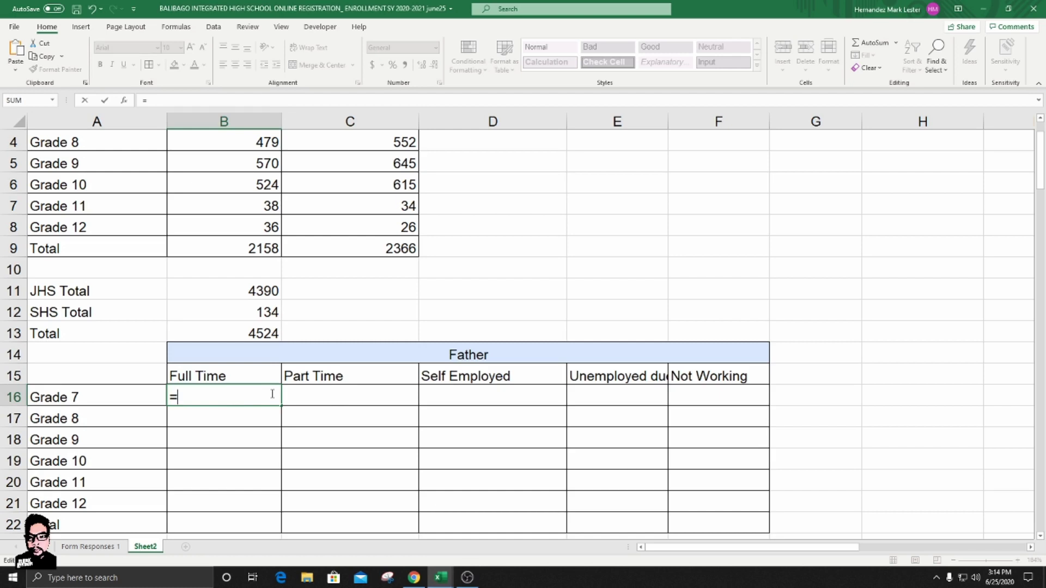
type("countifs(")
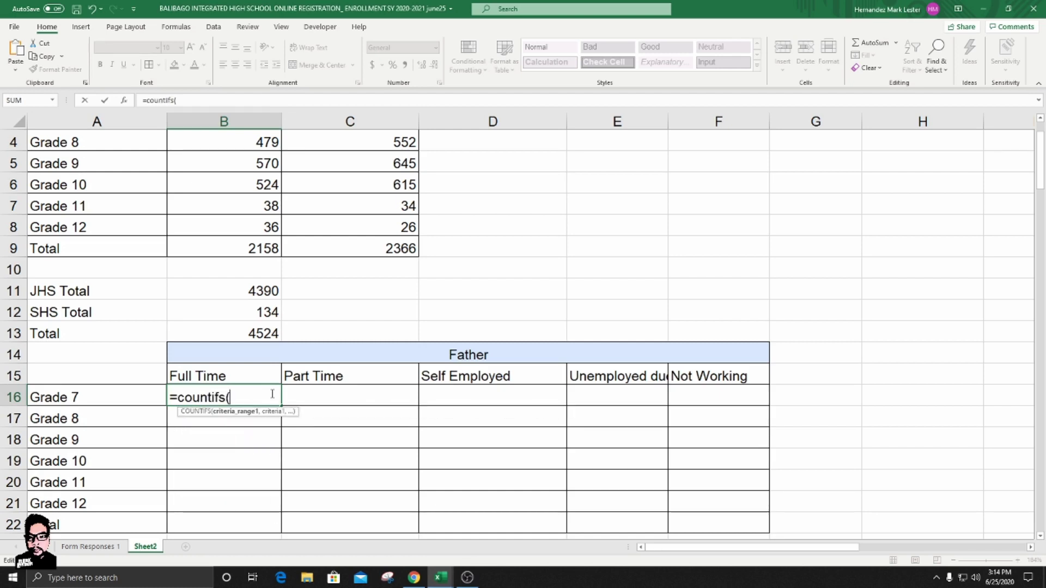
- Add the A3. grade level responses 'Form Responses 1'!D2:D4525 as the first criteria range
left_click(105, 547)
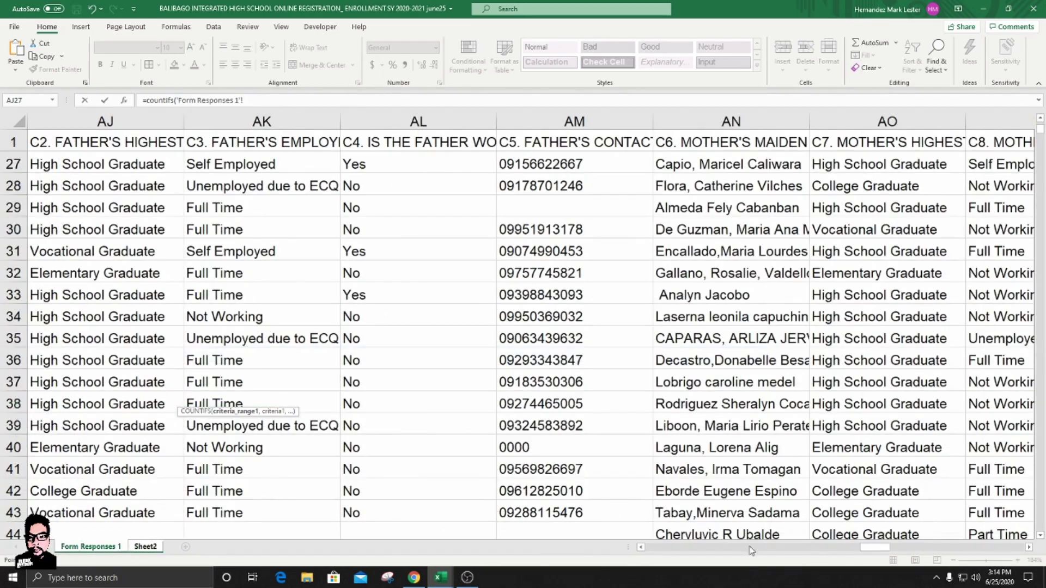
left_click_drag(874, 548, 657, 548)
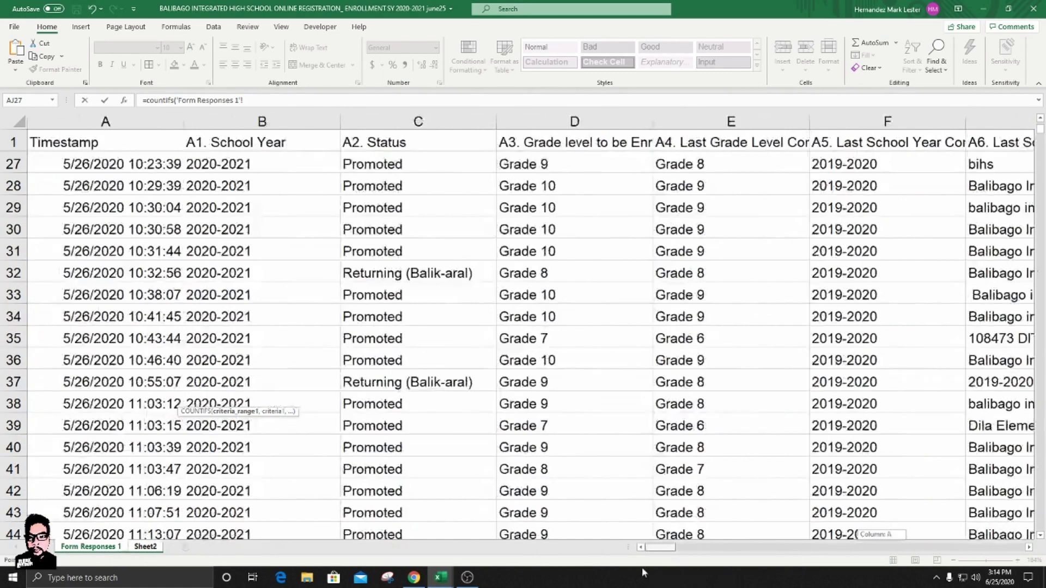
scroll(402, 229, "up", 8)
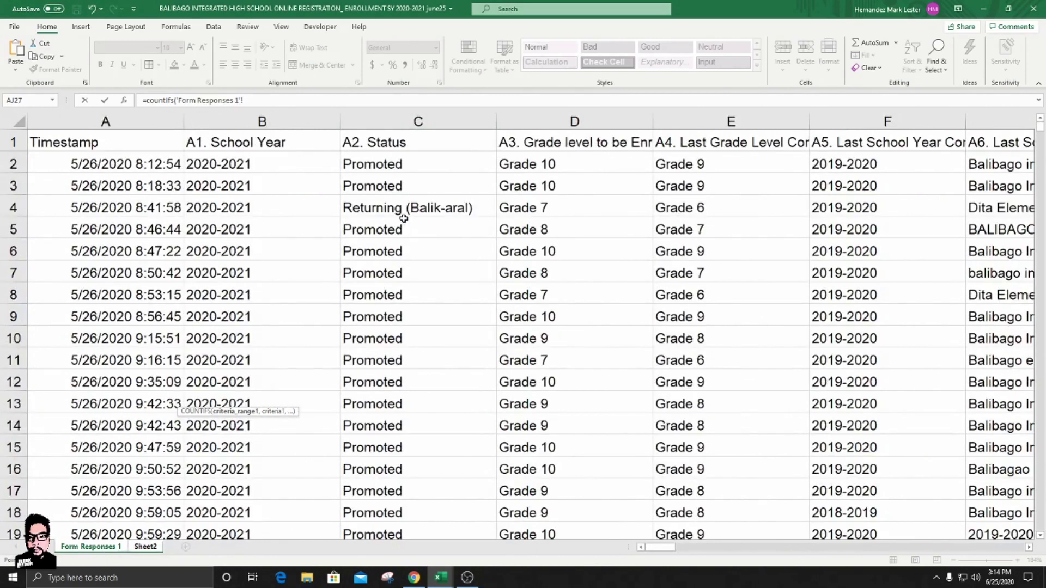
left_click(565, 163)
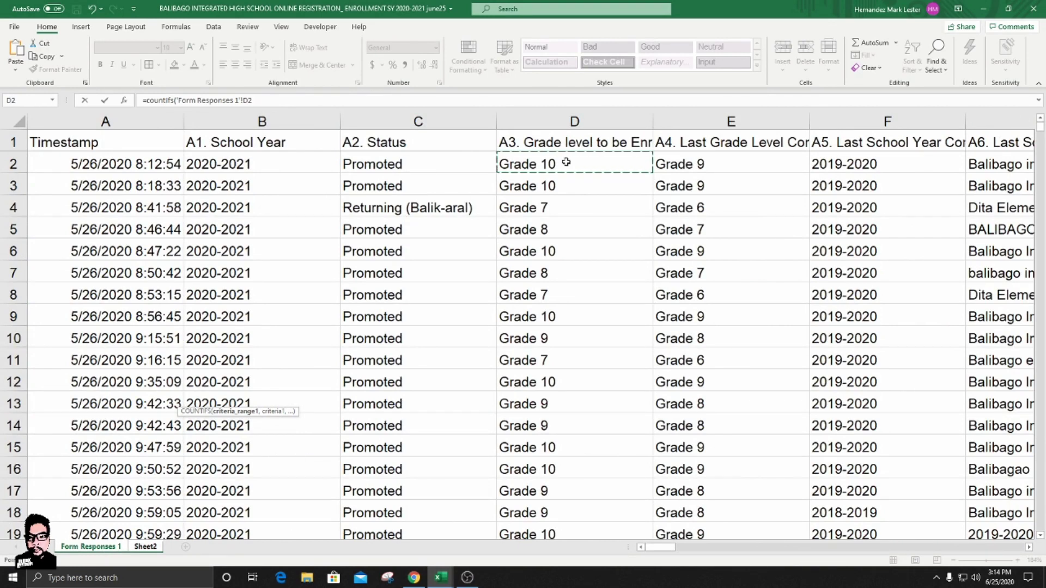
key("ctrl+shift+Down")
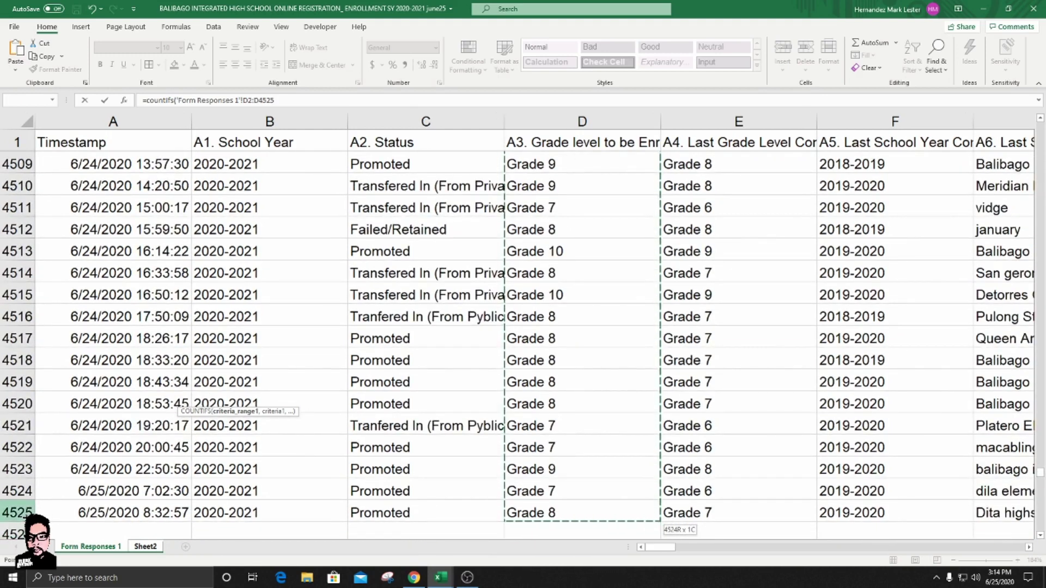
- Make the range's end reference absolute as $D$4525 and set its criterion to the Father table's Grade 7 label, Sheet2!A16
left_click(275, 100)
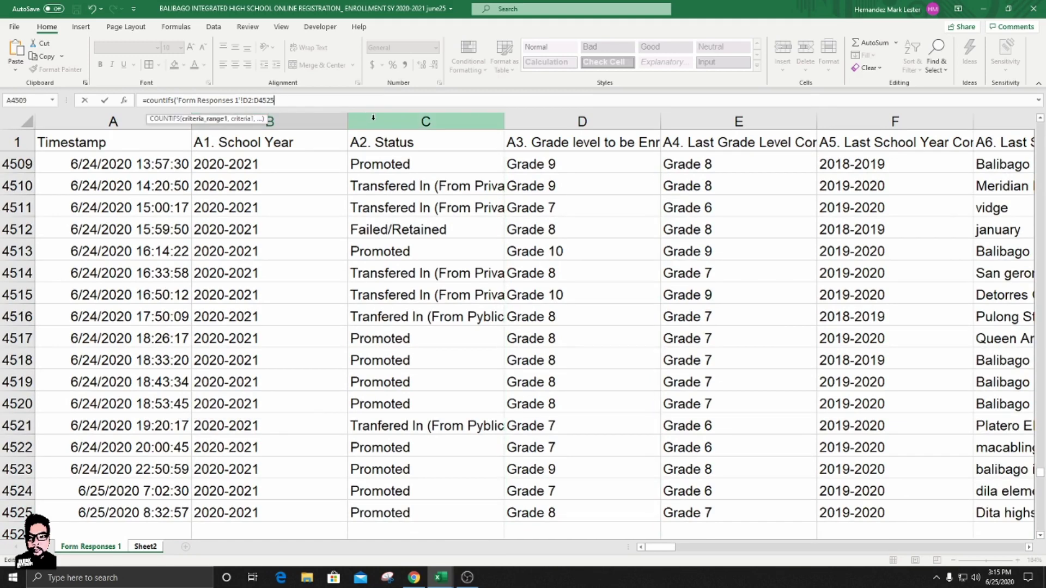
key("F4")
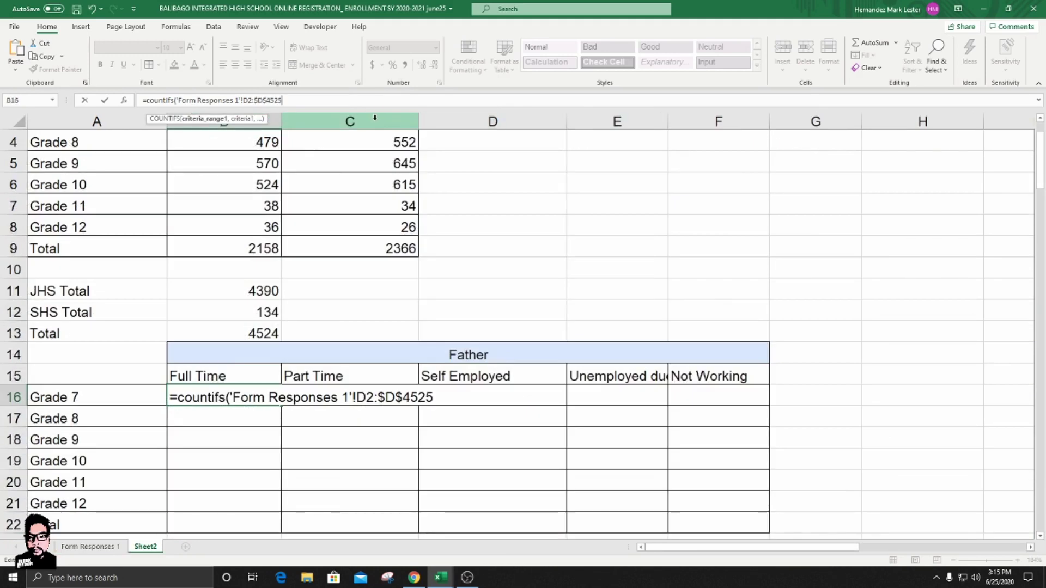
type(",")
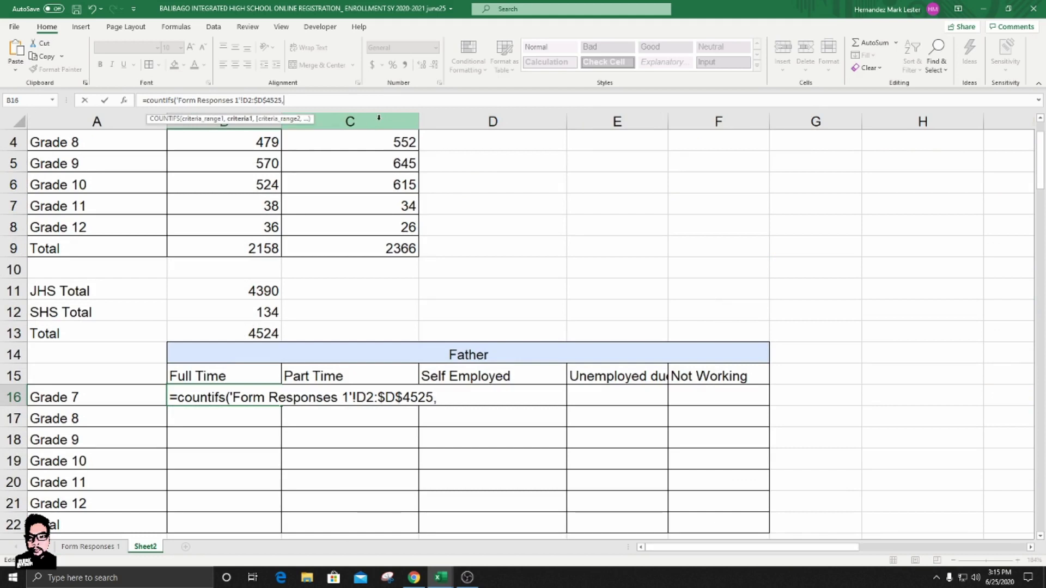
left_click(99, 399)
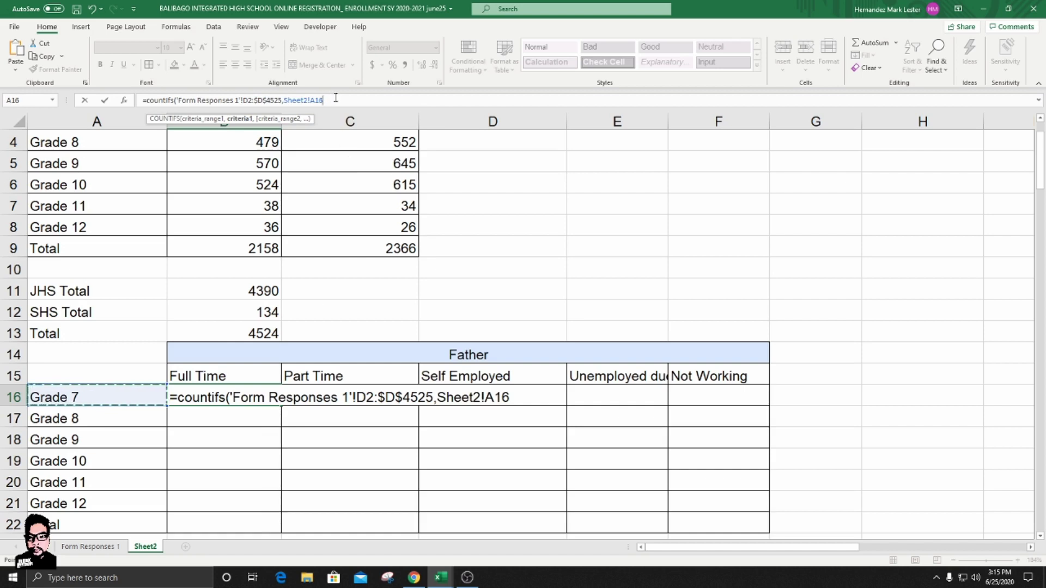
type(",")
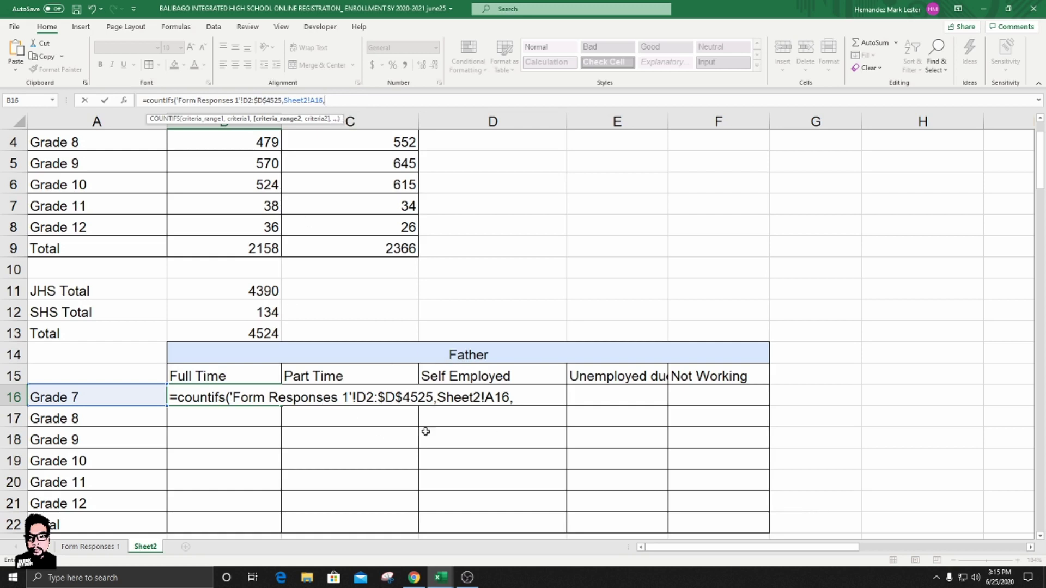
- Add the C3. father's employment responses 'Form Responses 1'!$AK$2:$AK$4525 as the second criteria range, with absolute references
left_click(90, 548)
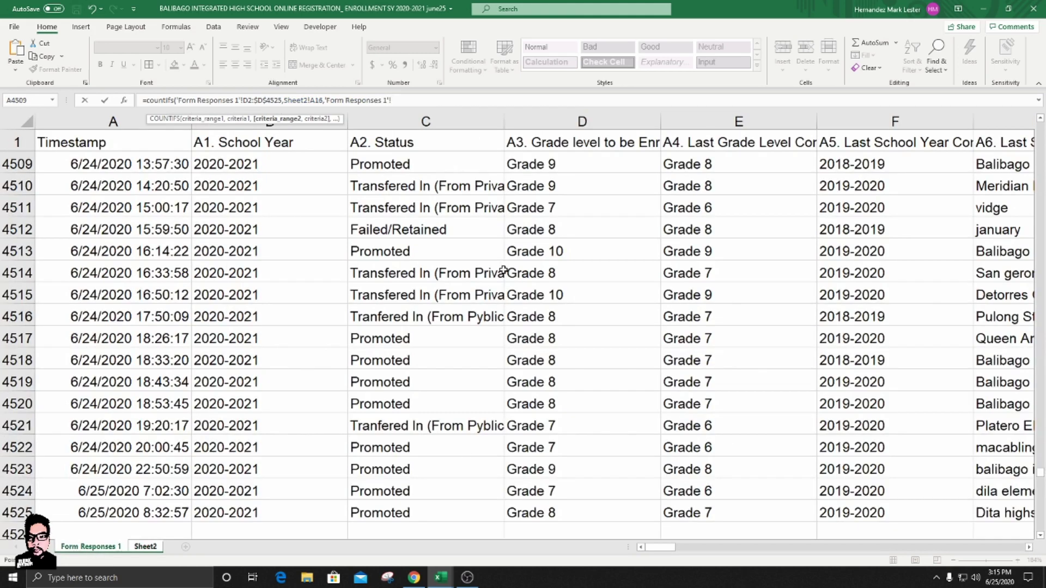
left_click_drag(664, 547, 874, 541)
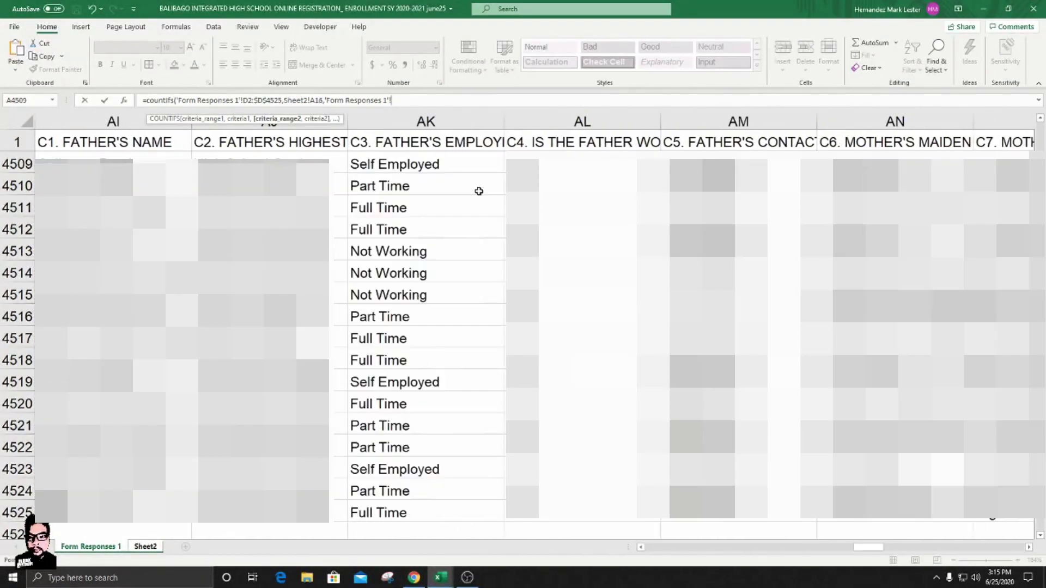
left_click(18, 164)
scroll(523, 338, "up", 20)
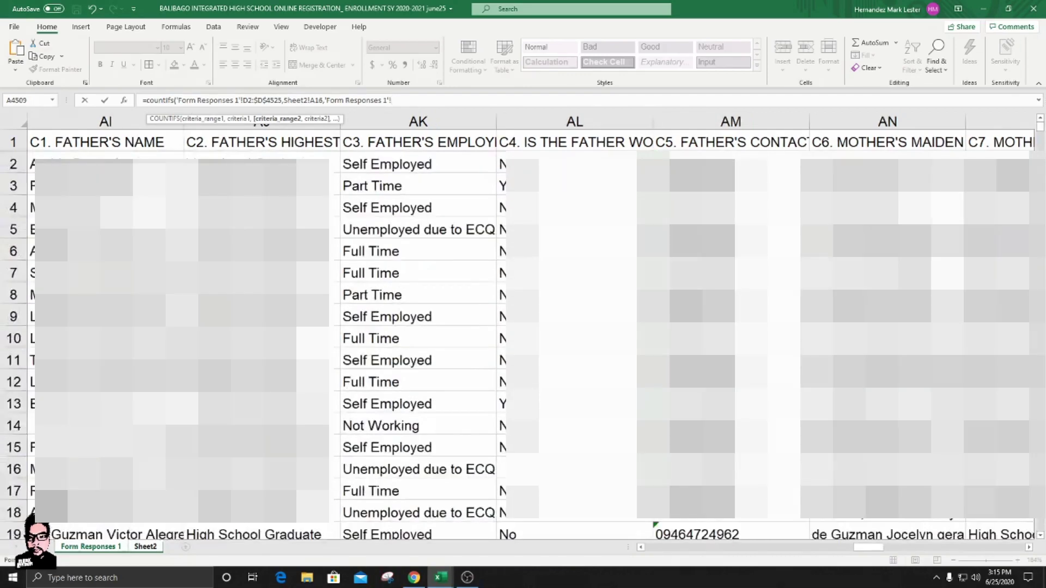
left_click(375, 164)
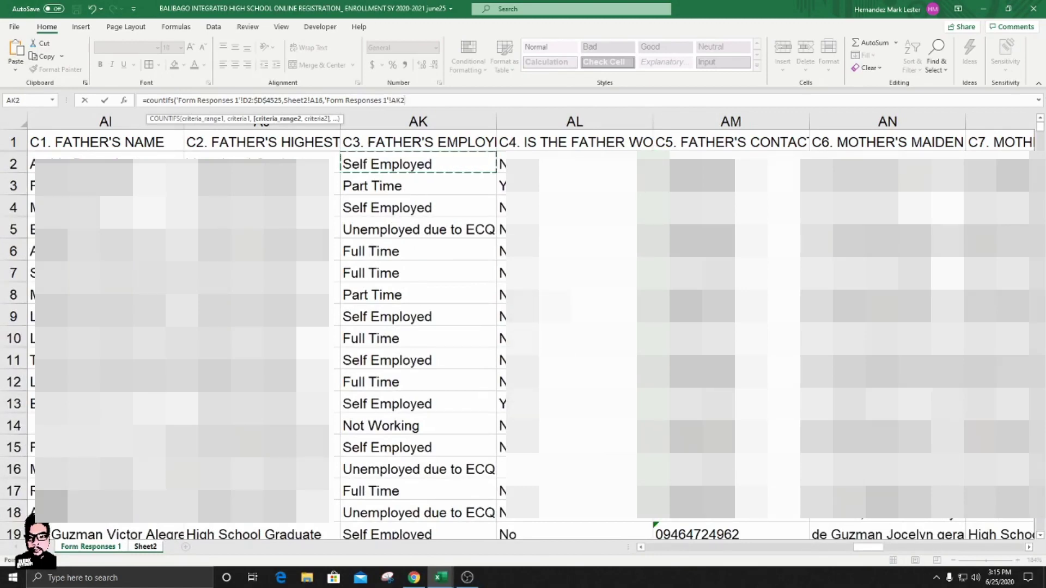
left_click_drag(375, 164, 419, 523)
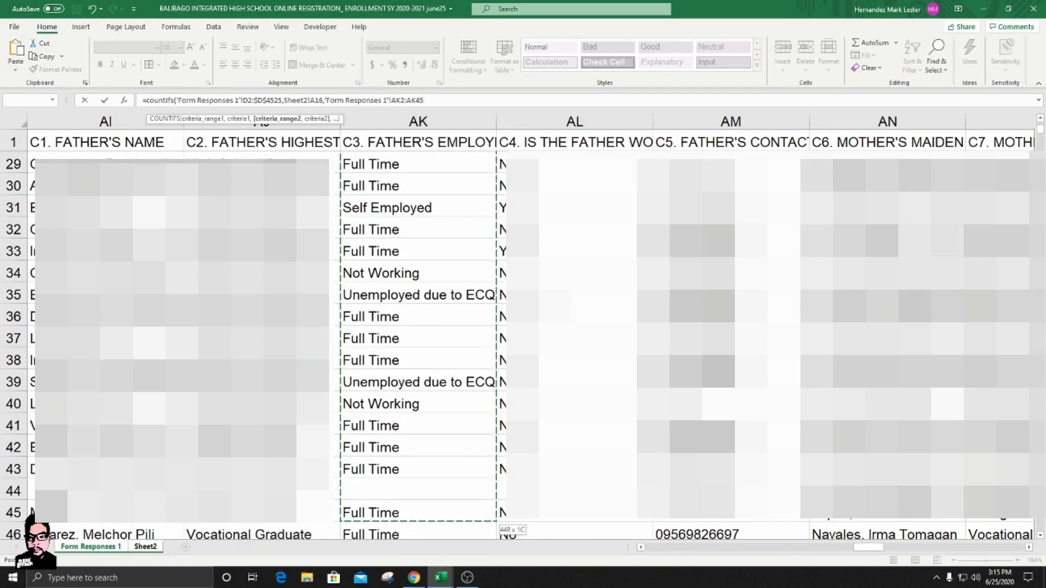
left_click_drag(418, 523, 418, 523)
key("shift+Down")
key("shift+Down")
key("shift+Down")
key("shift+Down")
key("shift+Down")
key("shift+Down")
key("shift+Down")
key("shift+Down")
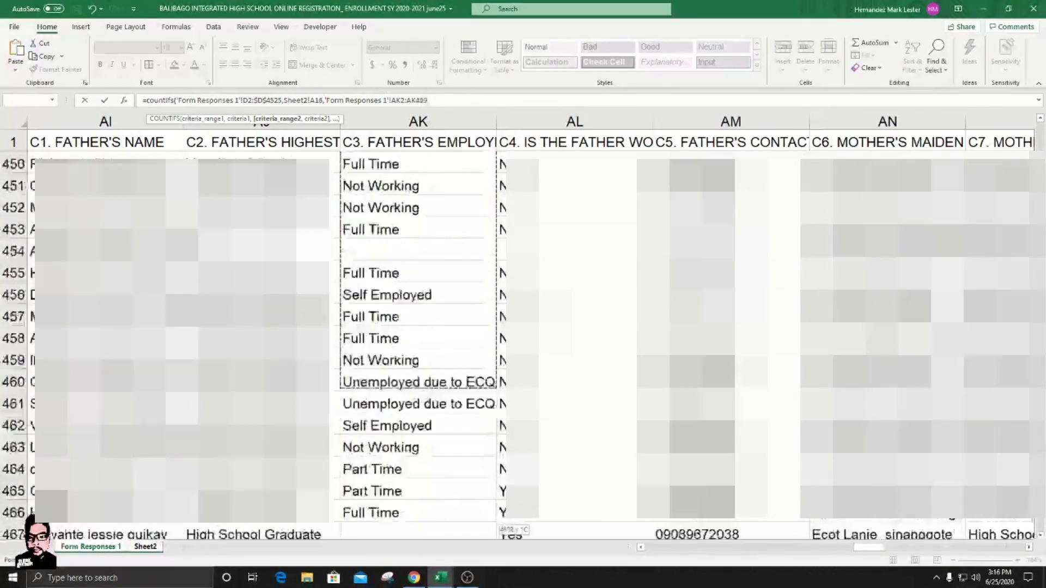
key("shift+Down")
key("shift+Down")
key("shift+Down")
key("shift+Down")
key("shift+Down")
key("shift+Down")
key("shift+Down")
key("shift+Down")
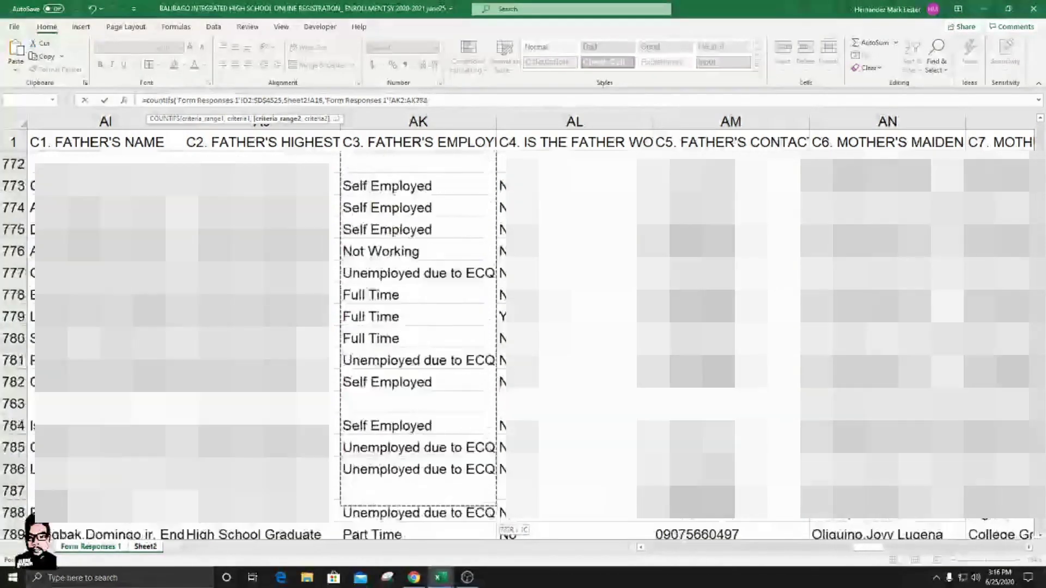
key("shift+Down")
key("shift+Down")
key("shift+Down")
key("shift+Down")
key("shift+Down")
key("shift+Down")
key("shift+Down")
key("shift+Down")
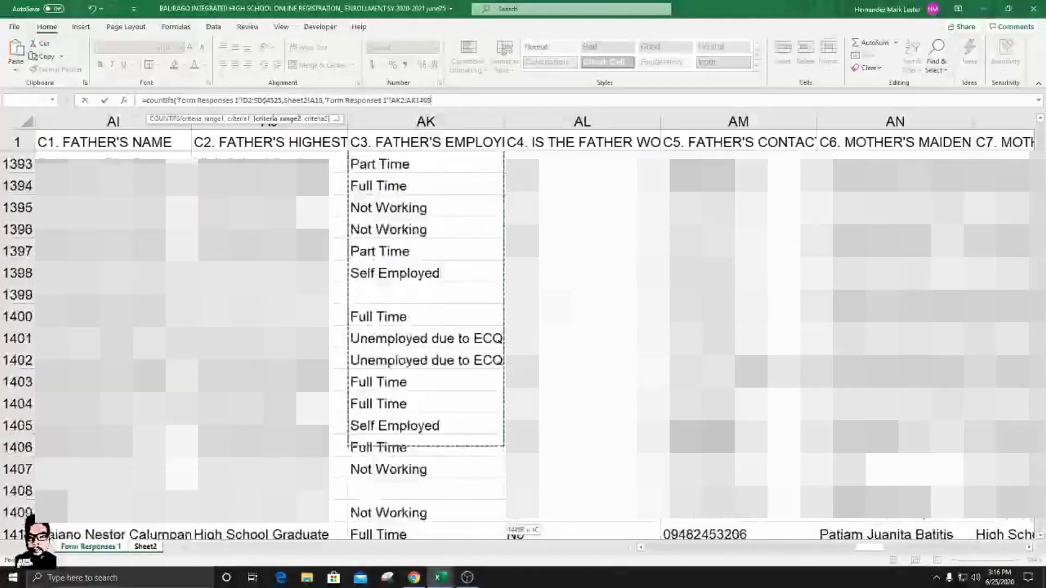
key("shift+Down")
key("shift+Down")
key("shift+Down")
key("shift+Down")
key("shift+Down")
key("shift+Down")
key("shift+Down")
key("shift+Down")
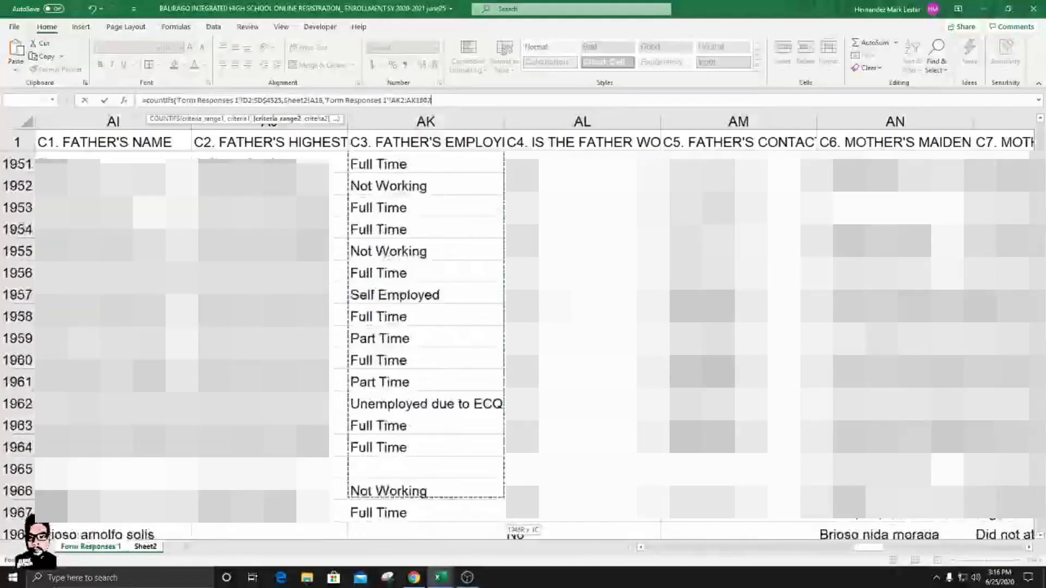
key("shift+Down")
key("shift+Down")
key("shift+Down")
key("shift+Down")
key("shift+Down")
key("shift+Down")
key("shift+Down")
key("shift+Down")
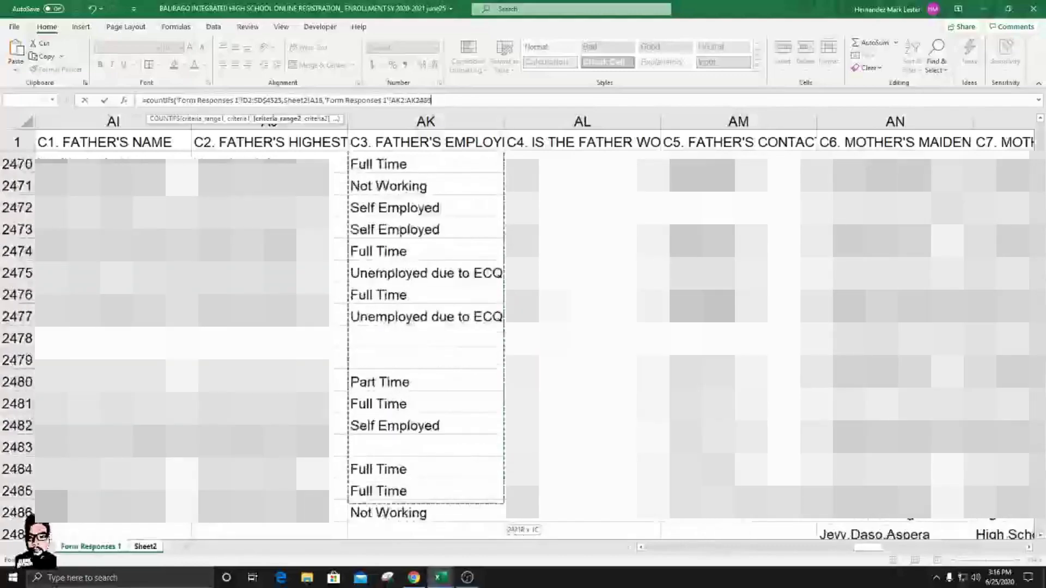
key("shift+Down")
key("shift+Down")
key("shift+Down")
key("shift+Down")
key("shift+Down")
key("shift+Down")
key("shift+Down")
key("shift+Down")
key("shift+Down")
key("shift+Down")
key("shift+Down")
key("shift+Down")
key("shift+Down")
key("shift+Down")
key("shift+Down")
key("shift+Down")
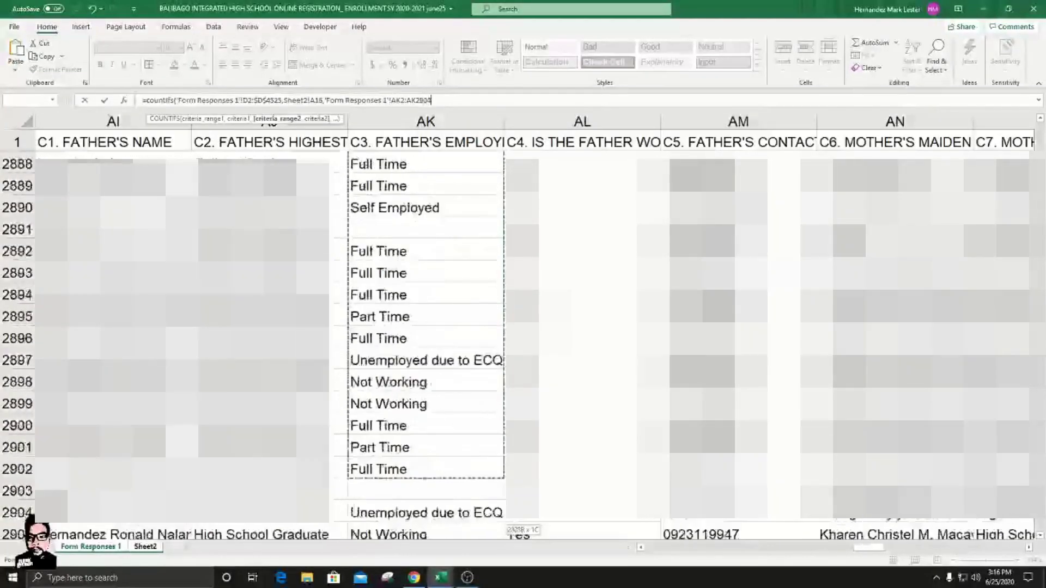
key("shift+Down")
key("shift+Down")
key("shift+Down")
key("shift+Down")
key("shift+Down")
key("shift+Down")
key("shift+Down")
key("shift+Down")
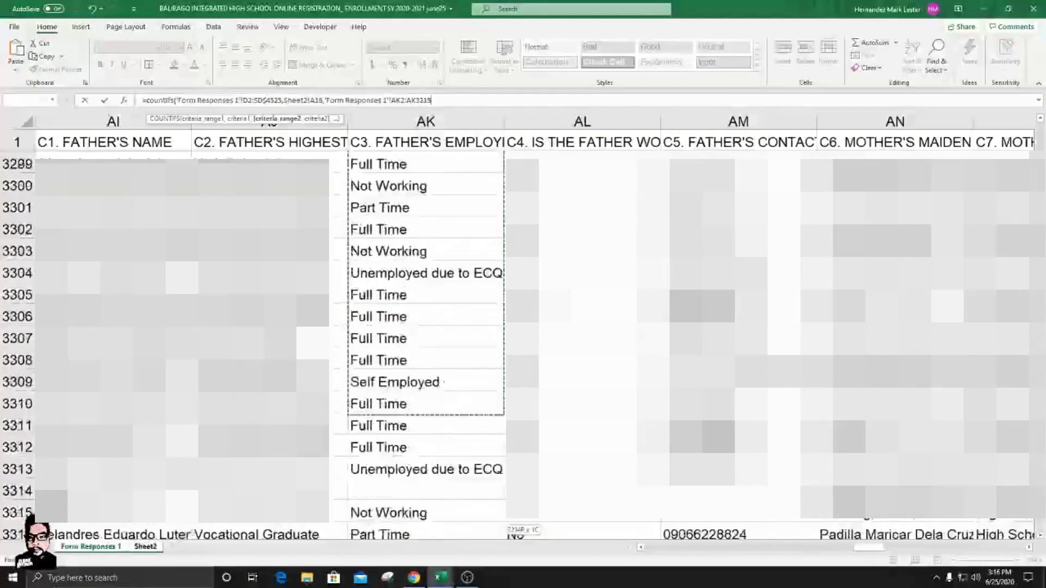
key("shift+Down")
key("shift+Down")
key("shift+Down")
key("shift+Down")
key("shift+Down")
key("shift+Down")
key("shift+Down")
key("shift+Down")
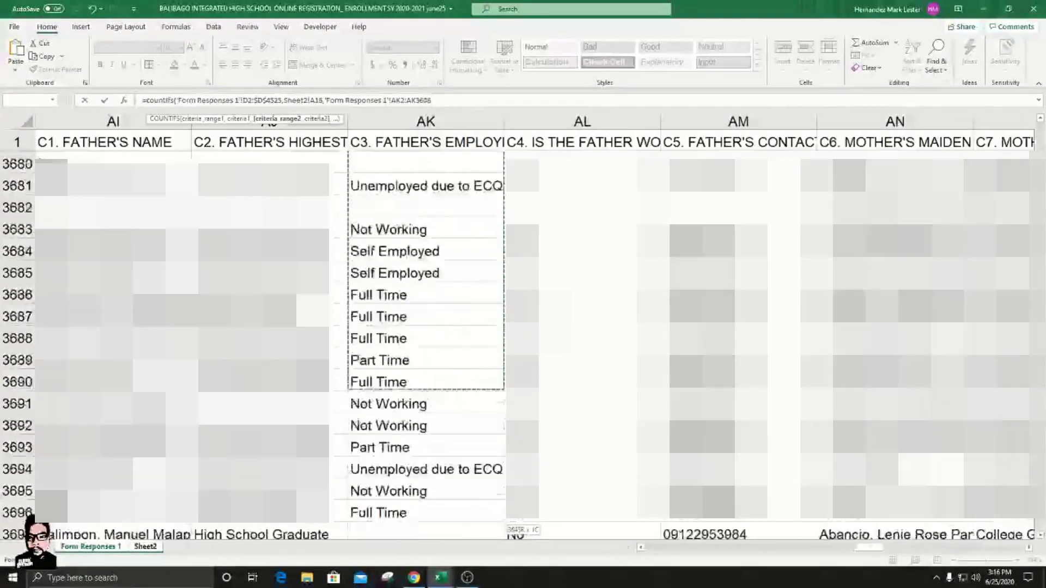
key("shift+Down")
key("shift+Down")
key("shift+Down")
key("shift+Down")
key("shift+Down")
key("shift+Down")
key("shift+Down")
key("shift+Down")
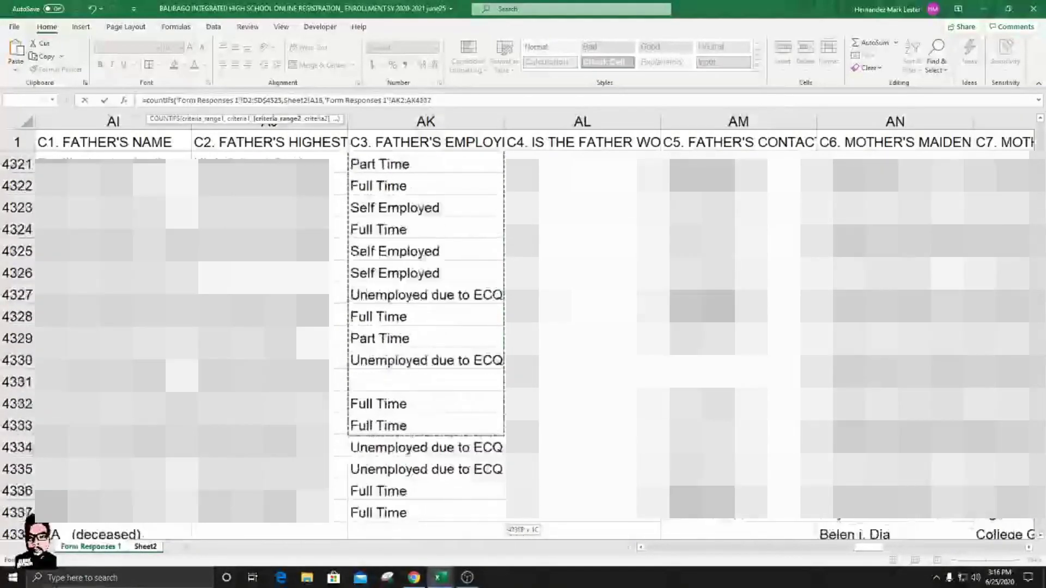
key("ctrl+shift+Down")
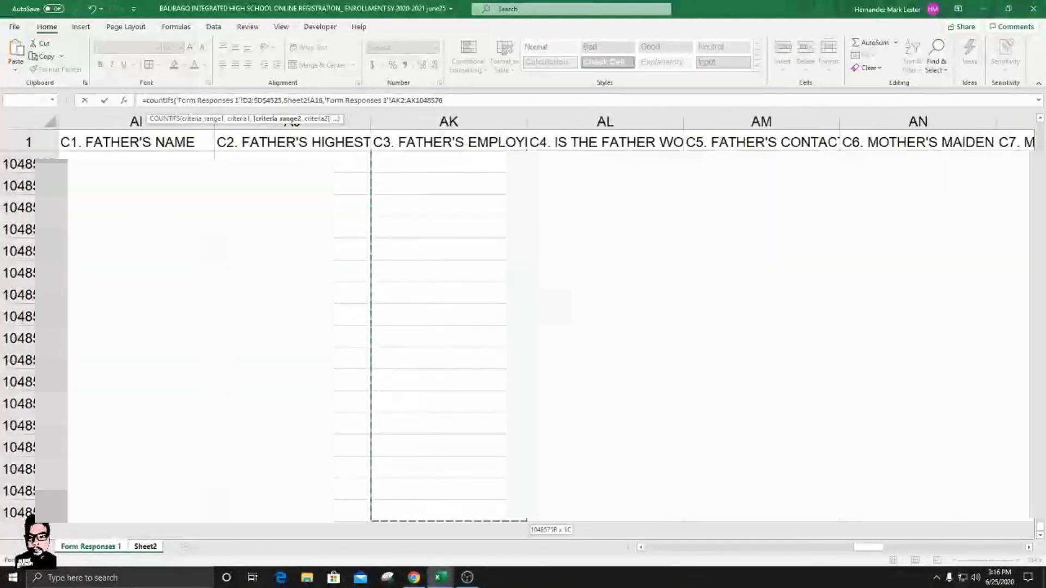
key("ctrl+shift+Up")
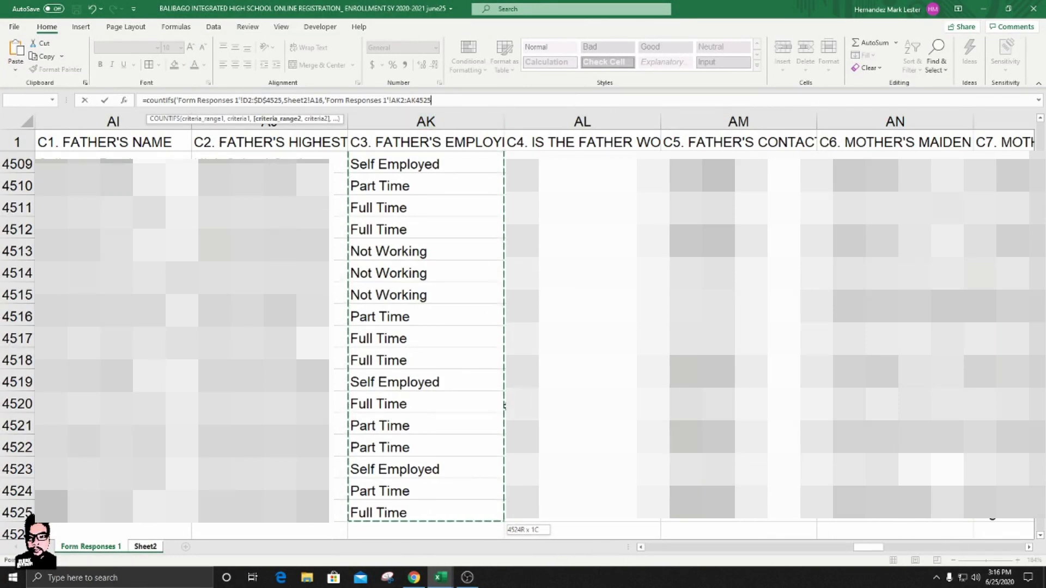
key("F4")
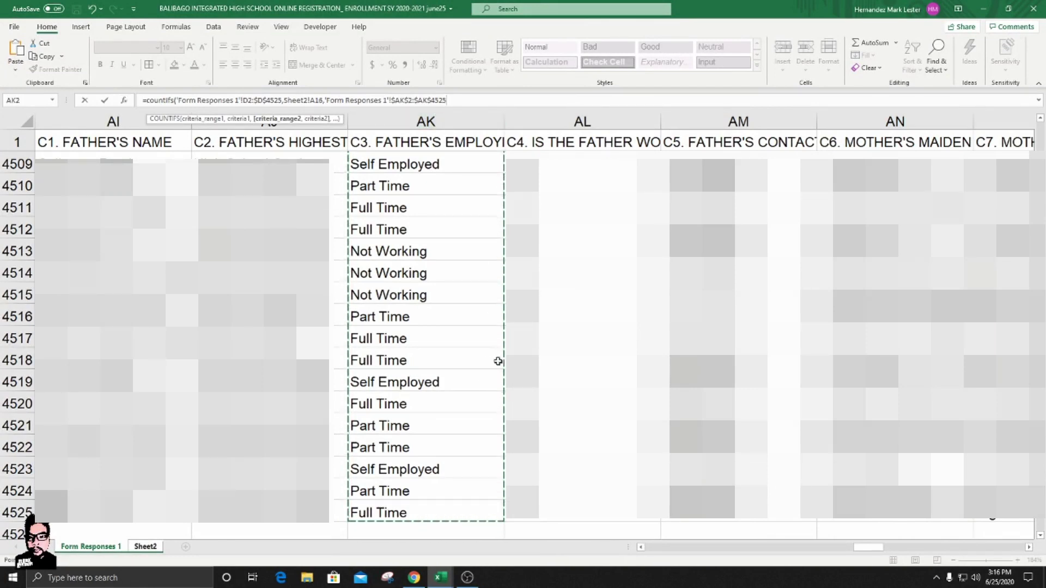
- Set the second criterion to the Father table's Full Time heading as the absolute reference Sheet2!$B$15 and complete the formula
type(",")
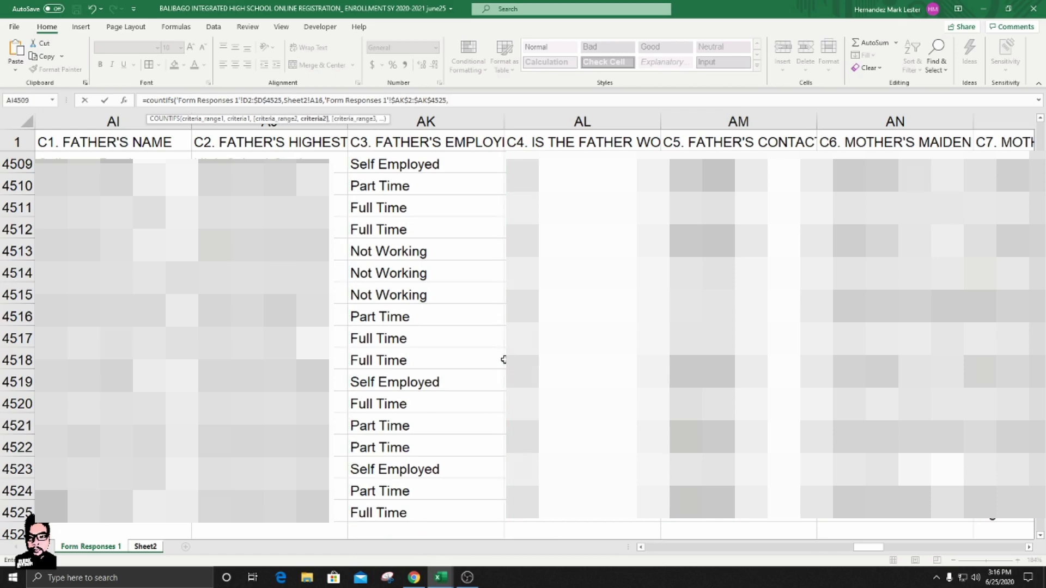
left_click(148, 547)
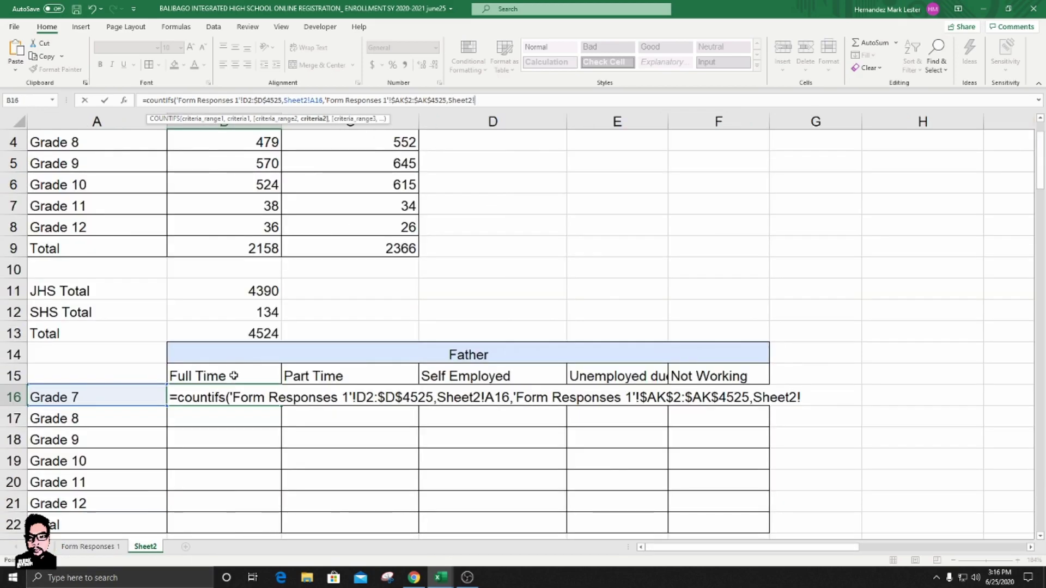
left_click(236, 378)
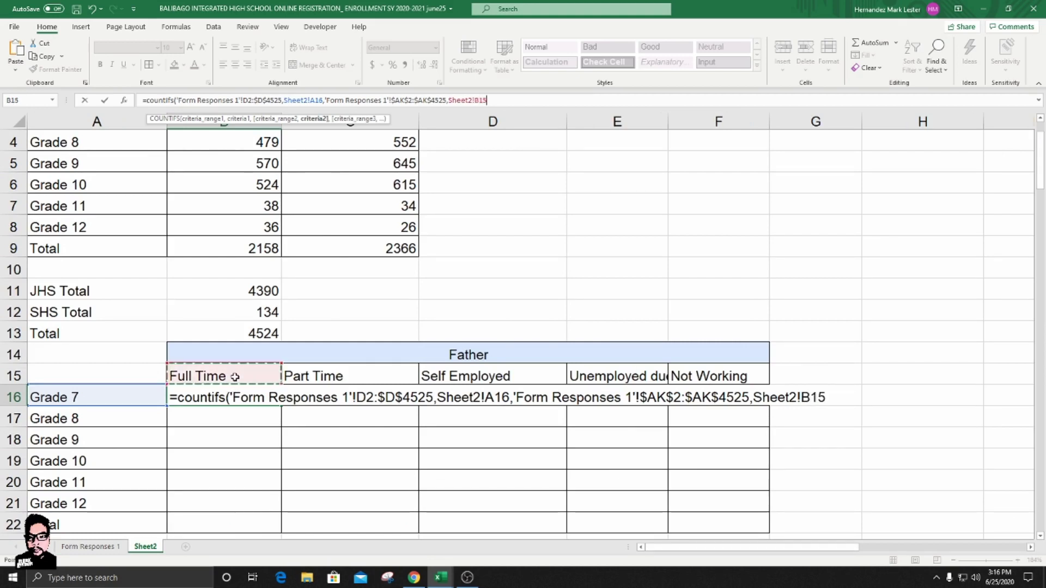
key("F4")
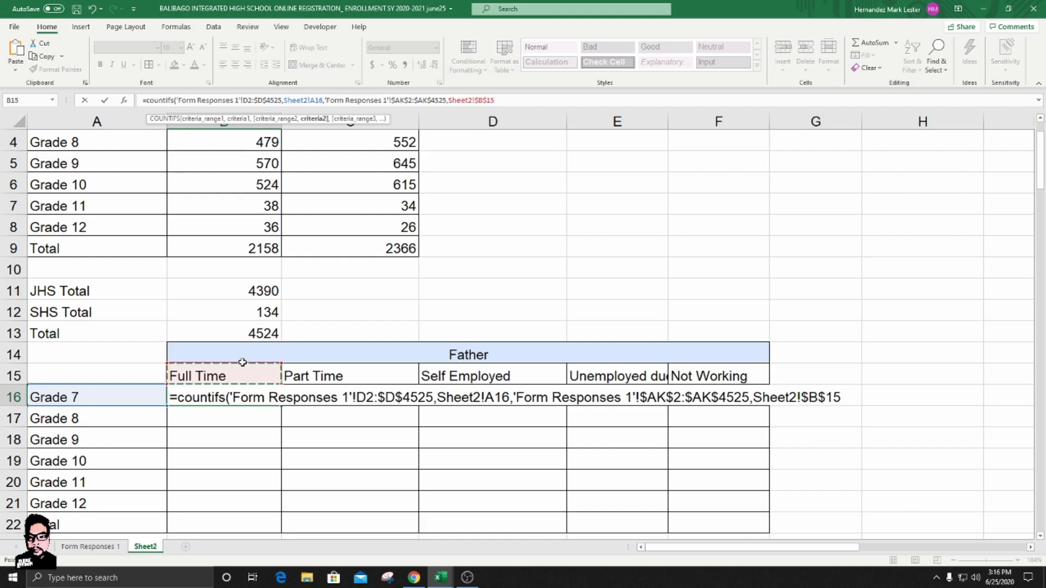
type(")")
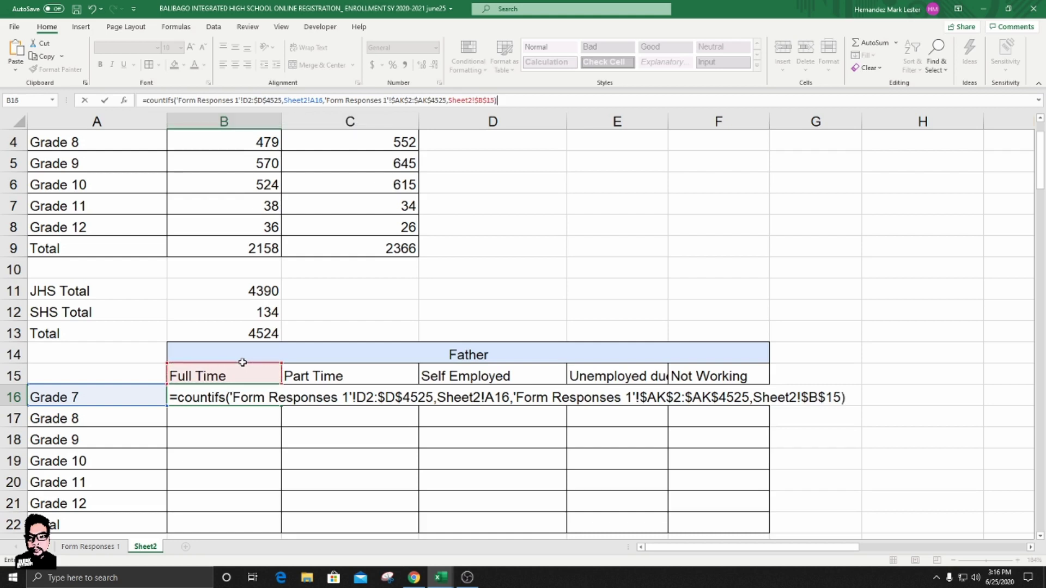
key("Return")
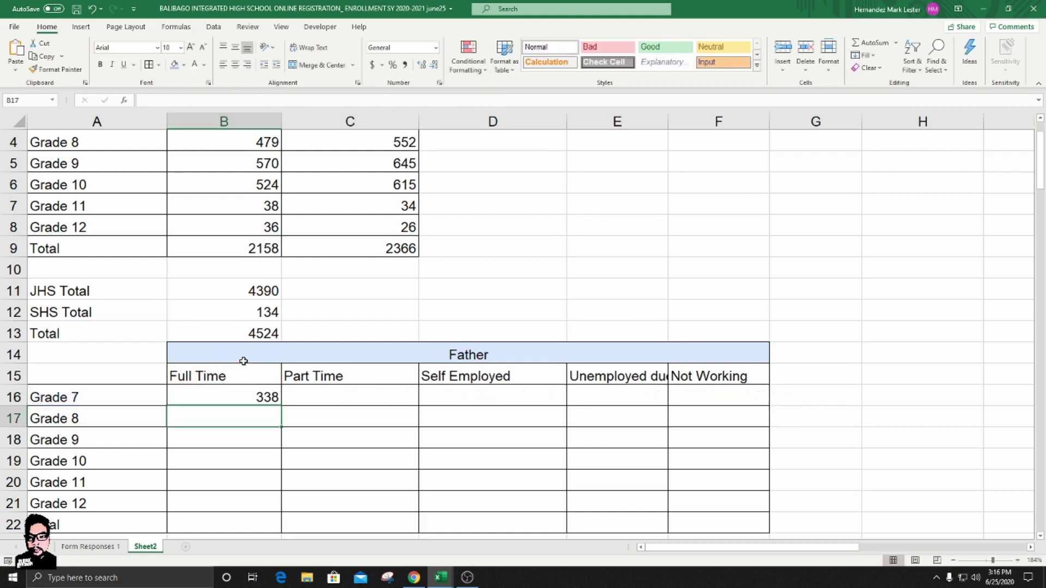
- Try to fill the Grade 7 Full Time formula from B16 down to the Grade 12 row in B21
scroll(231, 392, "down", 1)
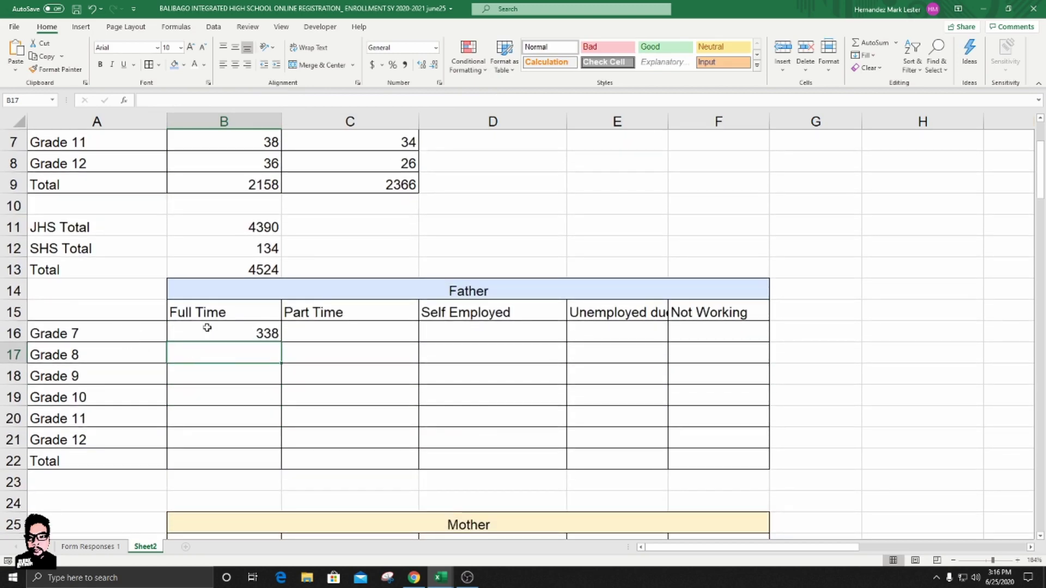
left_click(225, 330)
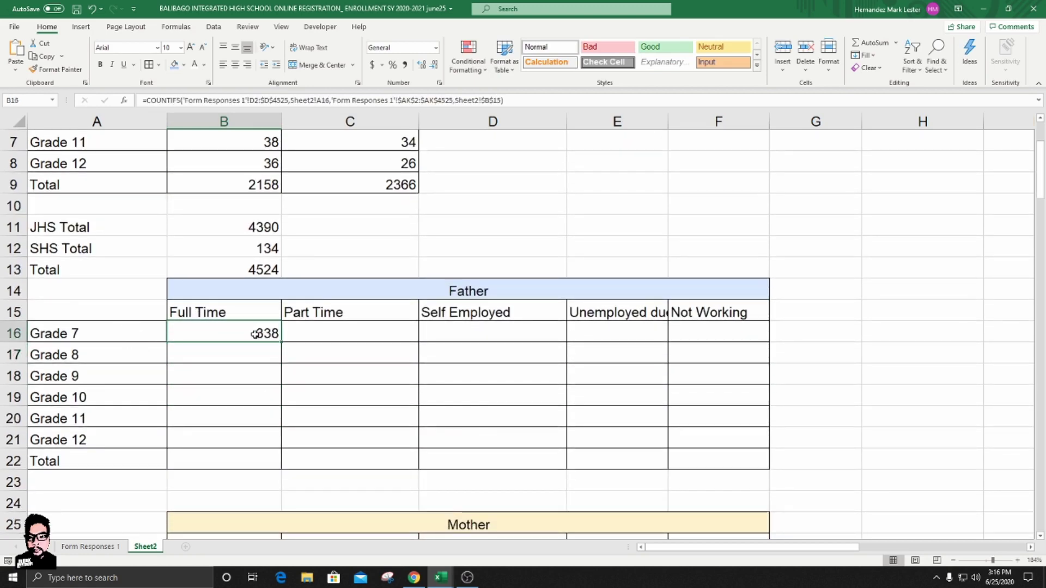
left_click_drag(281, 343, 281, 445)
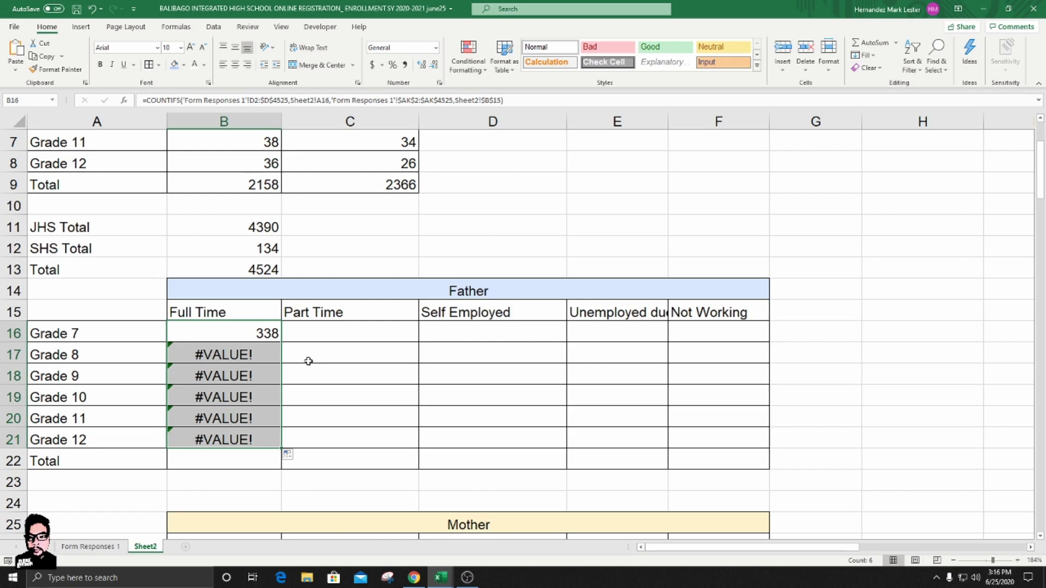
- Compare the range and criterion references in the Full Time formulas of B16 and B17
left_click(265, 351)
left_click(263, 337)
left_click(253, 354)
left_click(256, 337)
left_click(253, 354)
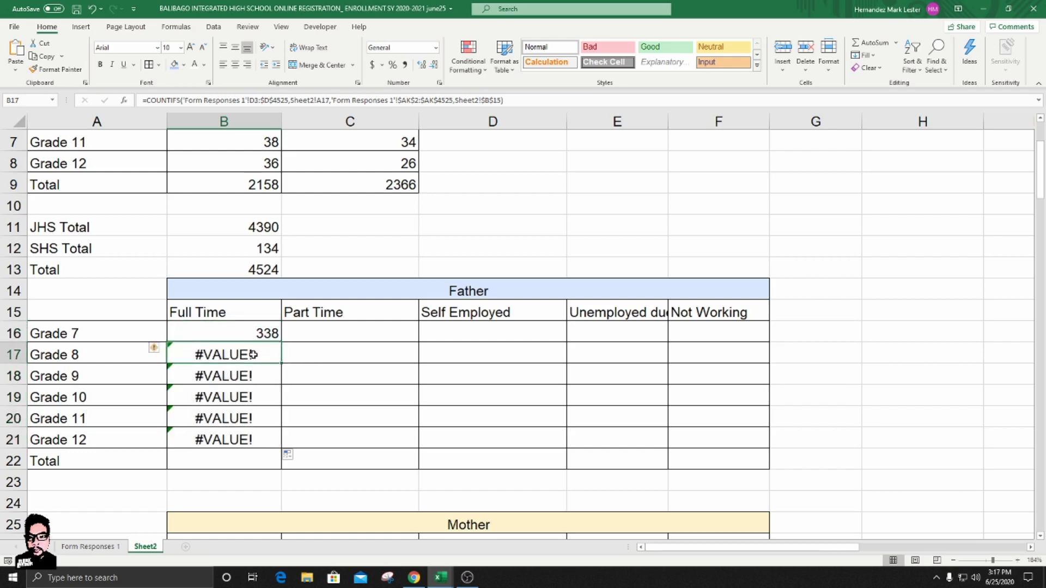
left_click(374, 100)
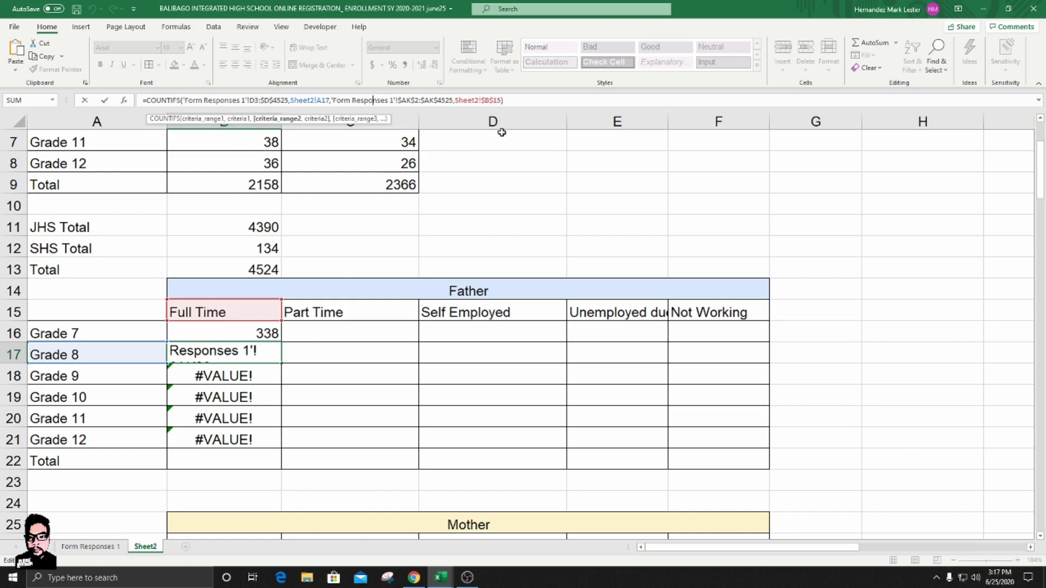
left_click(510, 100)
key("Return")
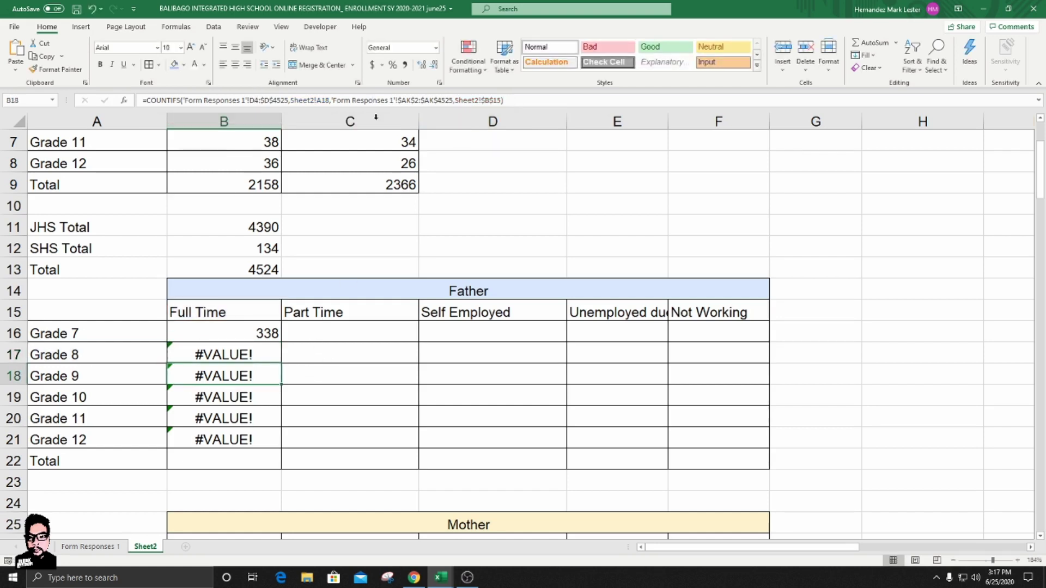
- Clear the contents of the filled Full Time cells B17:B21 in the Father table
left_click_drag(269, 355, 259, 438)
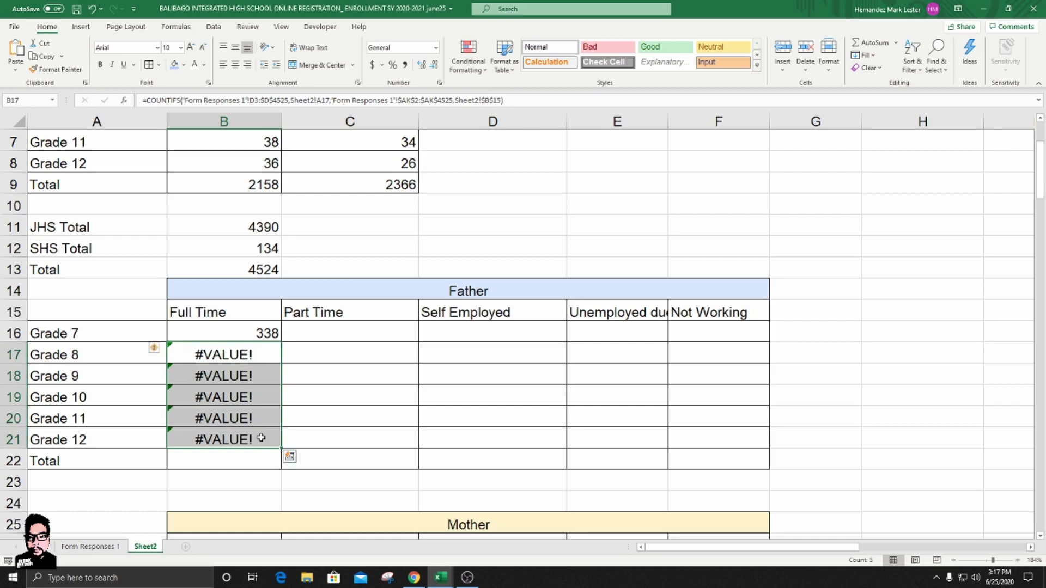
right_click(262, 439)
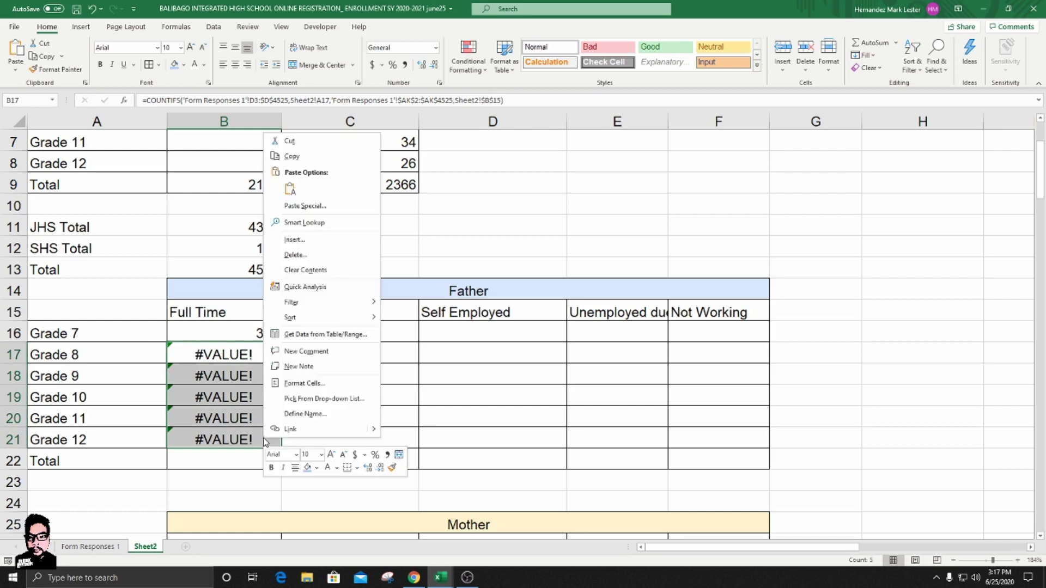
left_click(325, 271)
- Make the start of the grade level range in the B16 formula absolute, so the range reads $D$2:$D$4525
left_click(251, 333)
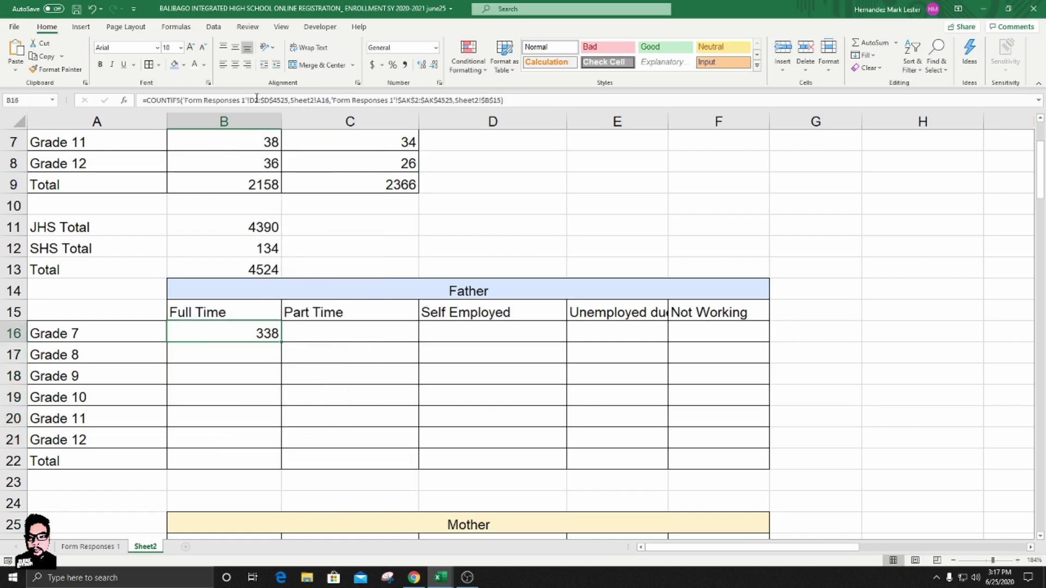
left_click(256, 99)
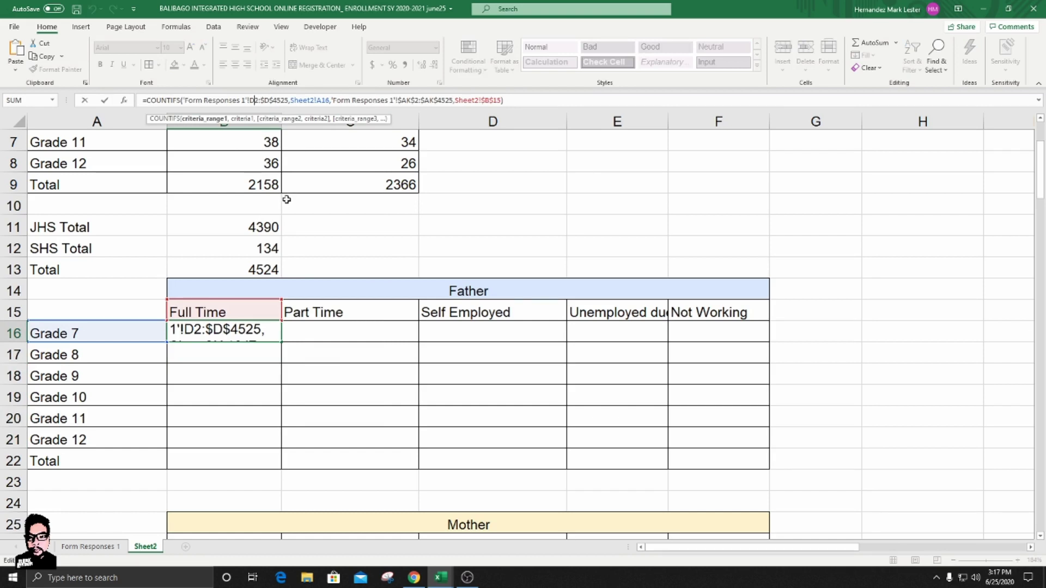
key("F4")
key("End")
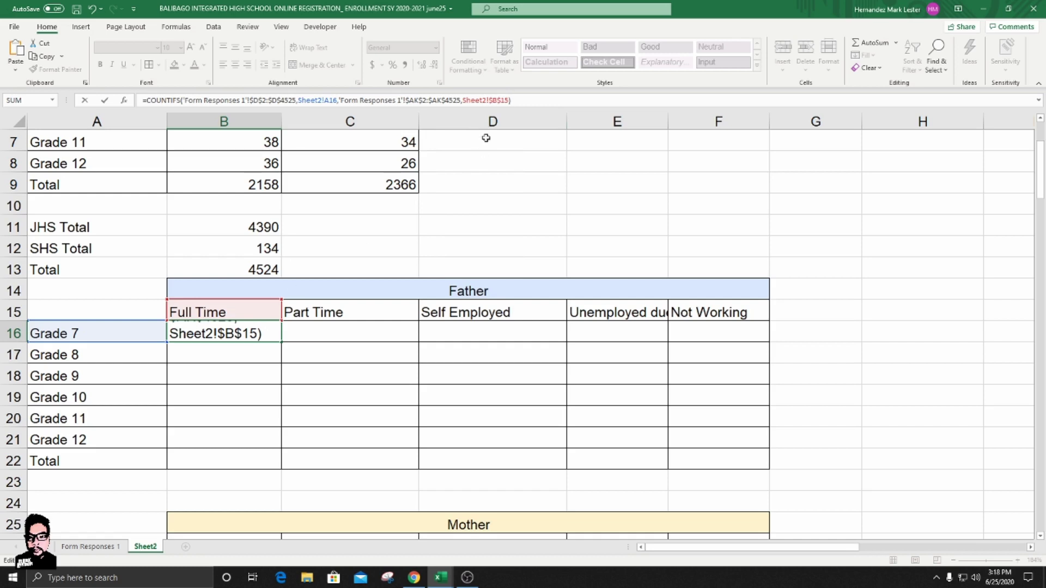
key("Return")
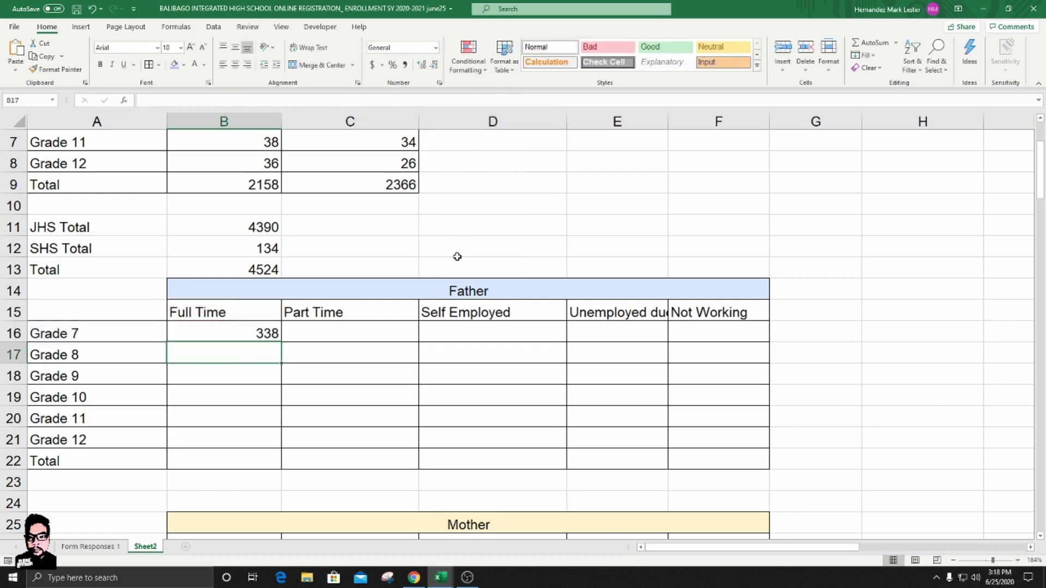
- Fill the Grade 7 Full Time formula from B16 down to the Grade 12 row in B21
left_click(275, 333)
left_click_drag(281, 342, 283, 444)
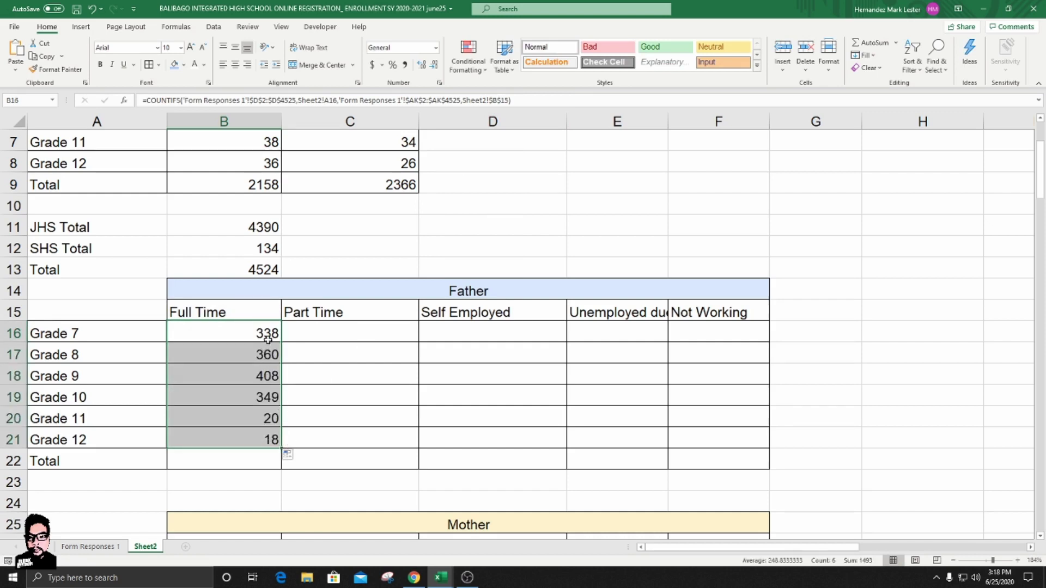
left_click(346, 336)
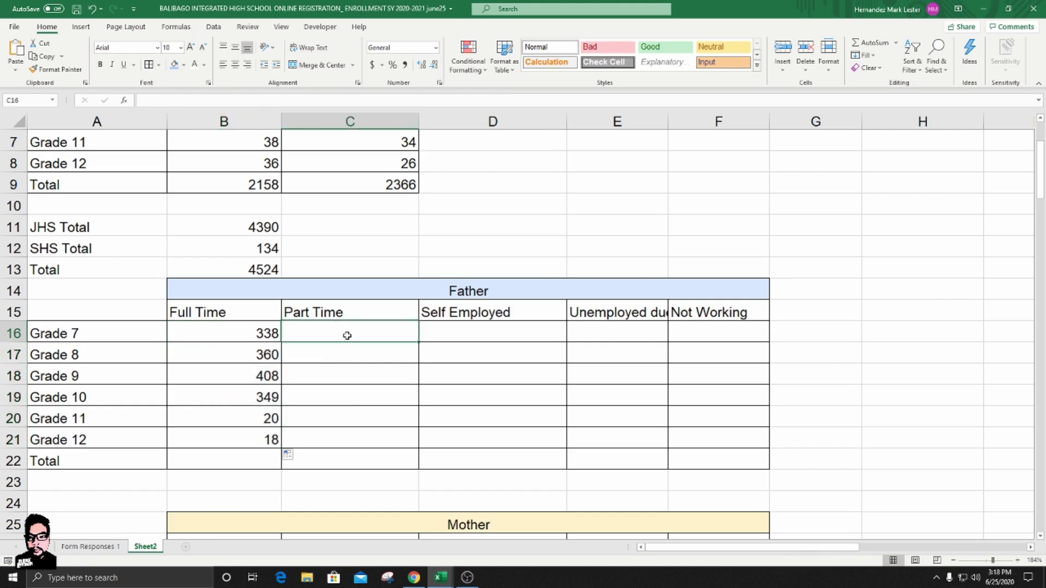
scroll(347, 335, "down", 5)
scroll(347, 335, "up", 5)
- Fill the Grade 7 formula from B16 across the Father table's employment columns to Not Working in F16
left_click(270, 338)
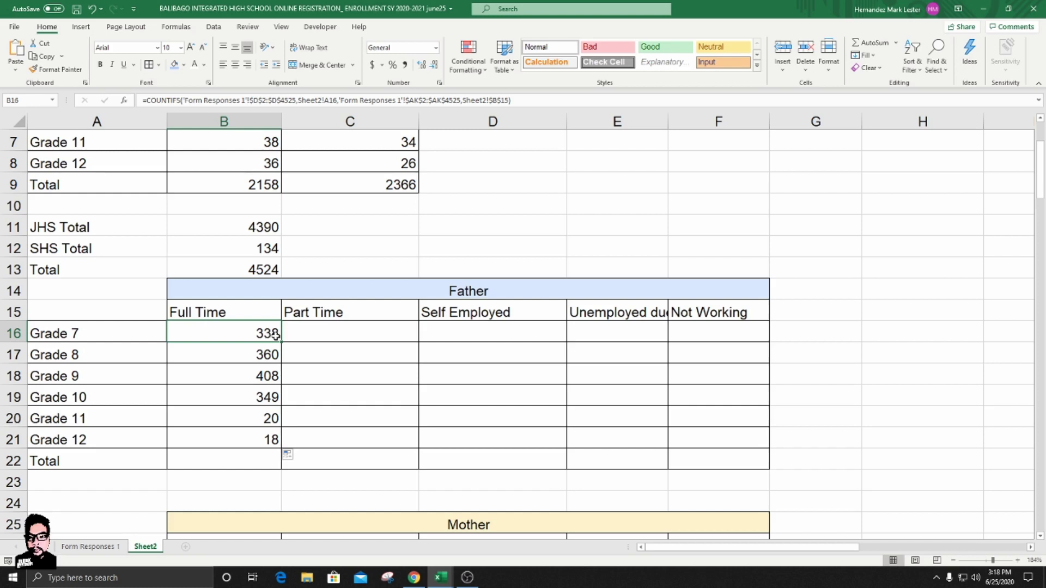
left_click_drag(281, 342, 724, 338)
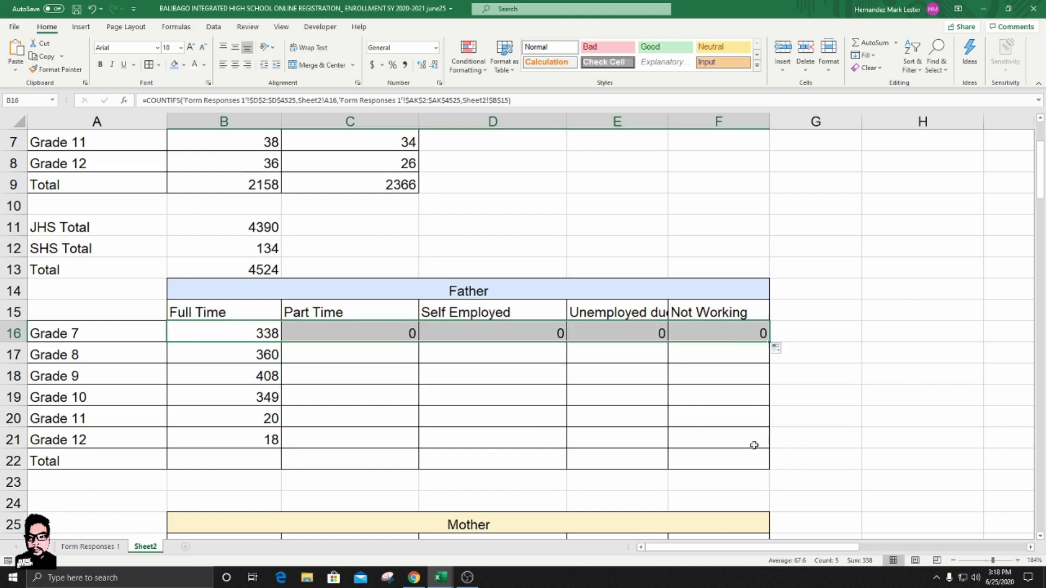
left_click(387, 369)
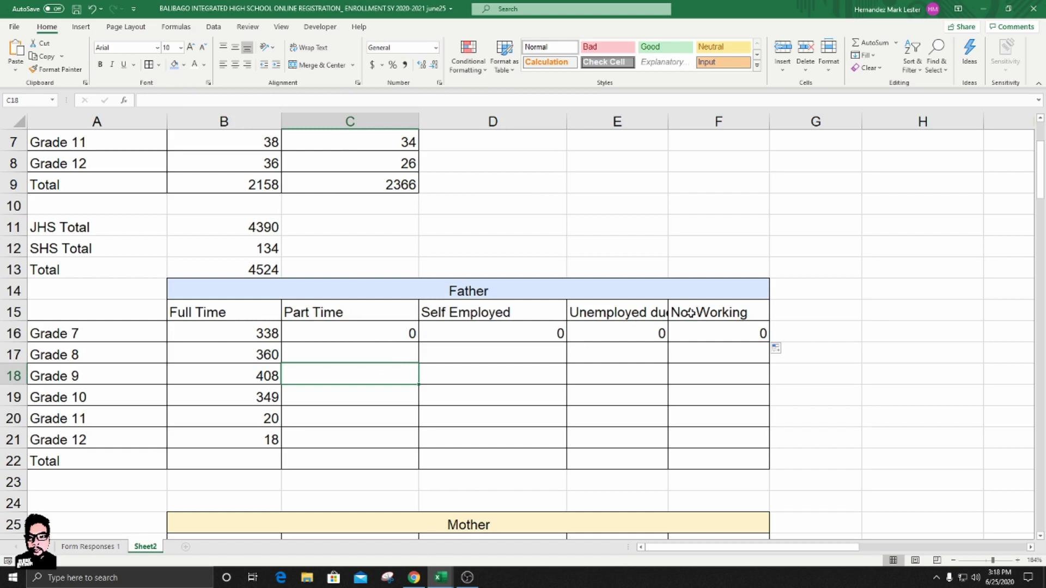
- Compare the criterion references in the B16 and C16 formulas with the cell addresses of the Full Time and Part Time headers
left_click(355, 334)
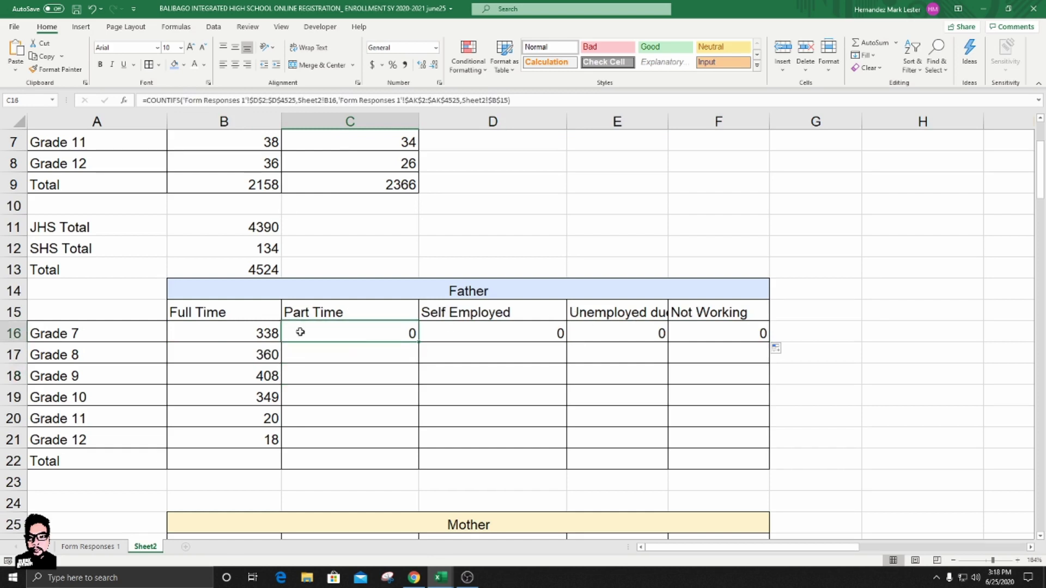
left_click(261, 333)
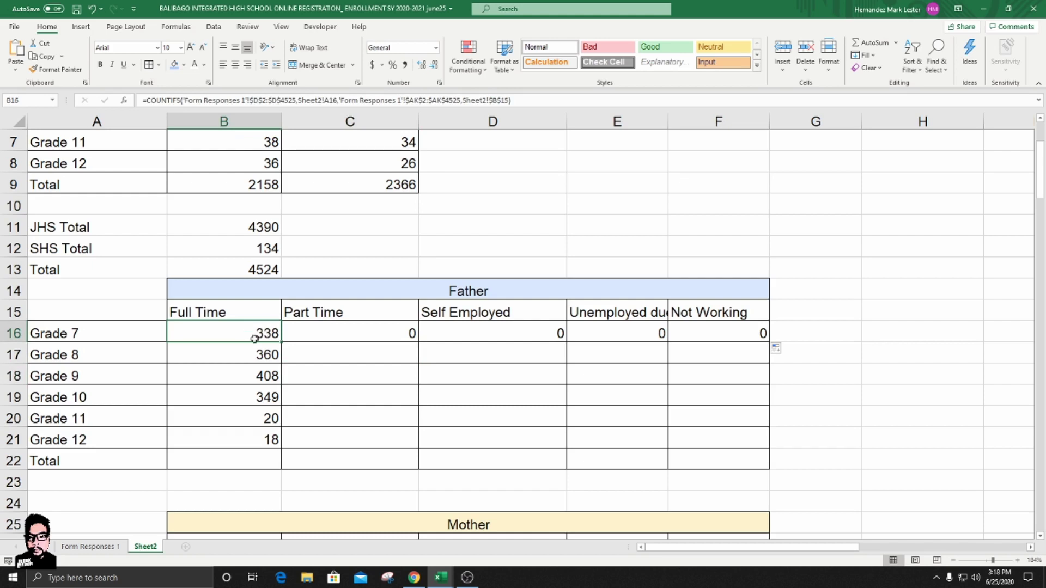
double_click(240, 332)
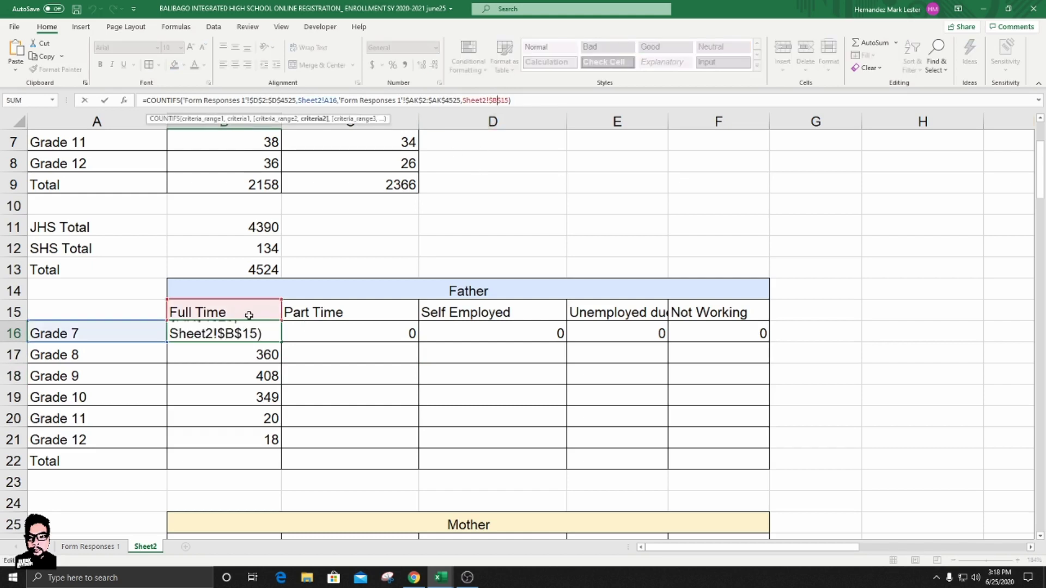
left_click(496, 100)
left_click(521, 100)
key("Return")
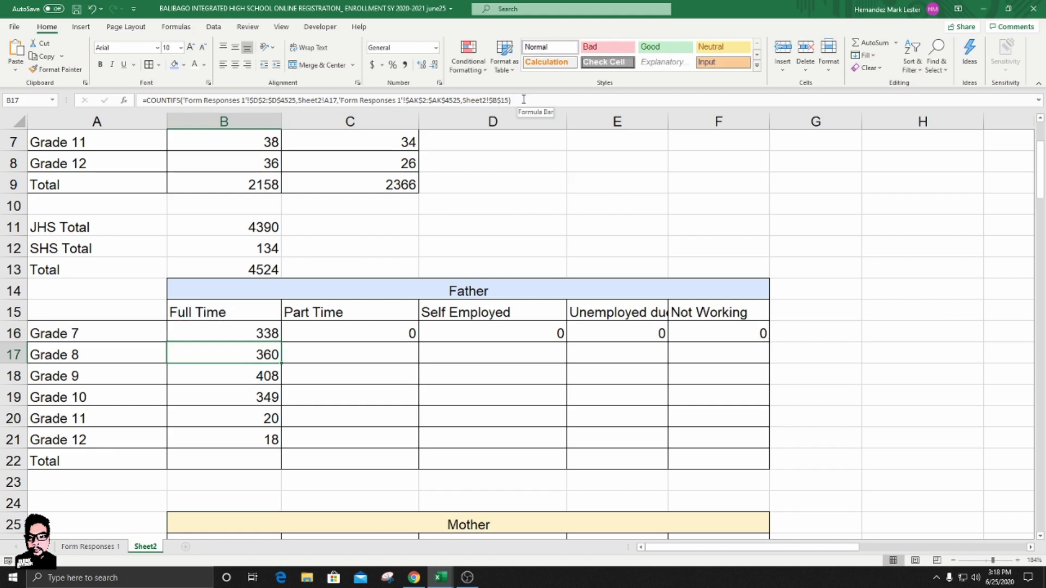
left_click(378, 334)
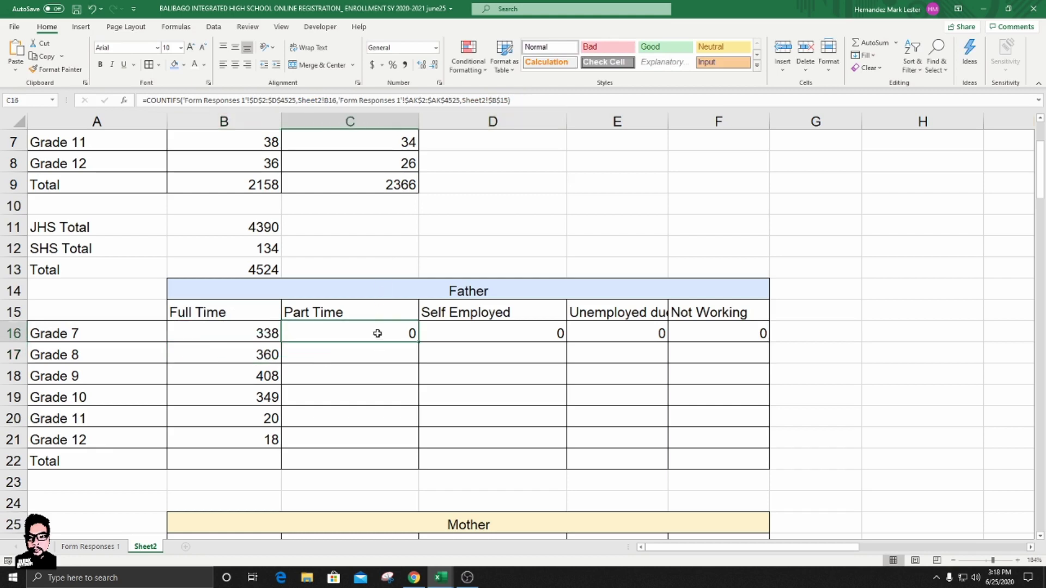
left_click(255, 315)
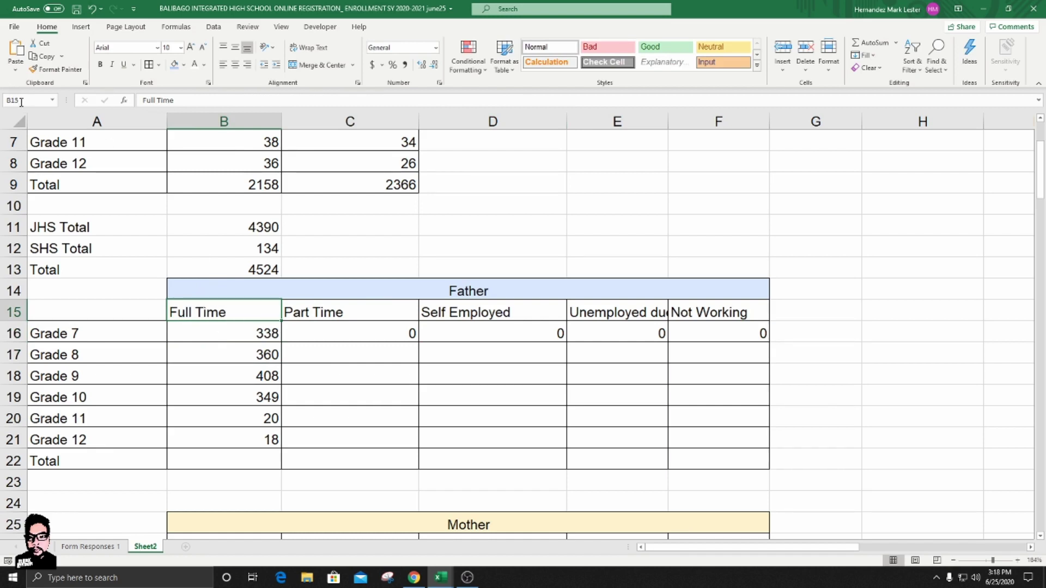
left_click(318, 311)
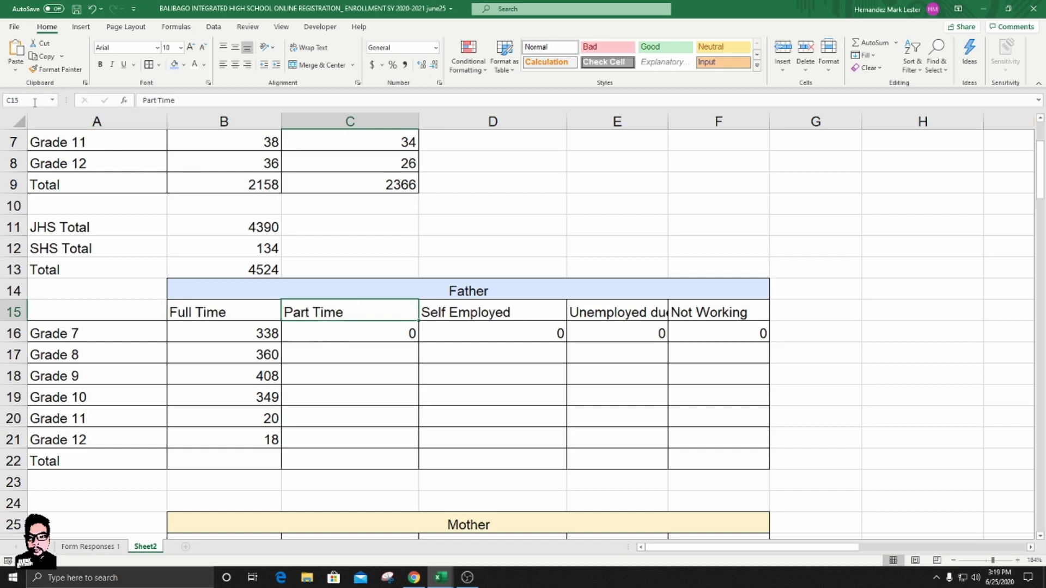
- Change the employment status criterion in the Part Time formula of C16 to Sheet2!$C$15
left_click(320, 334)
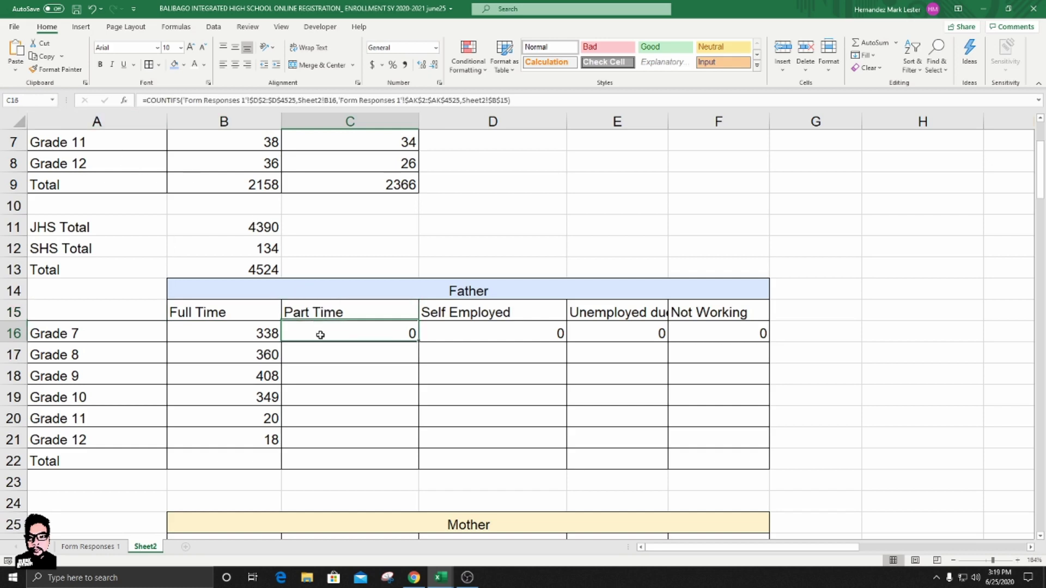
left_click(498, 101)
key("BackSpace")
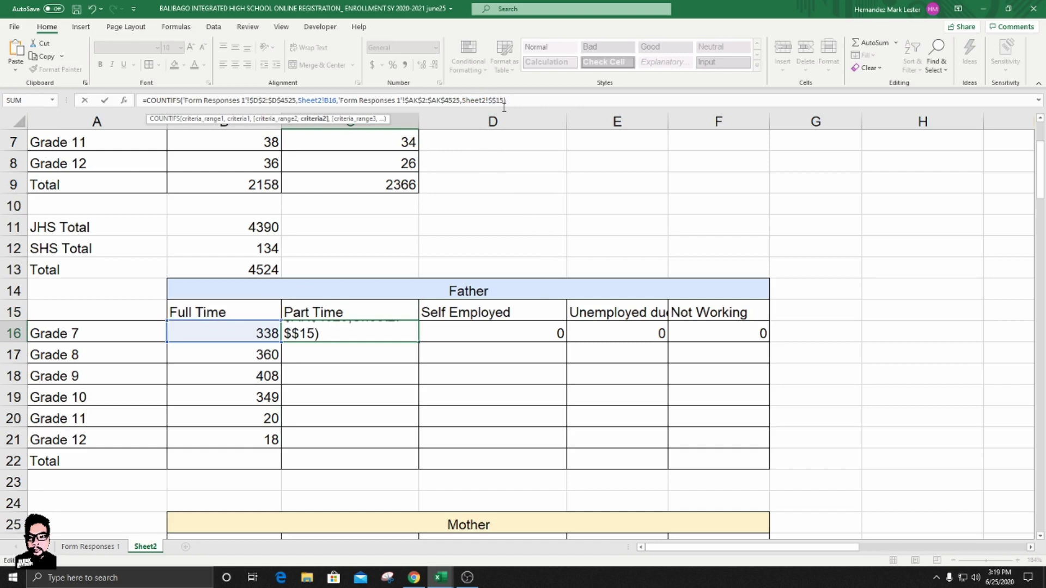
type("C")
left_click(525, 100)
key("Return")
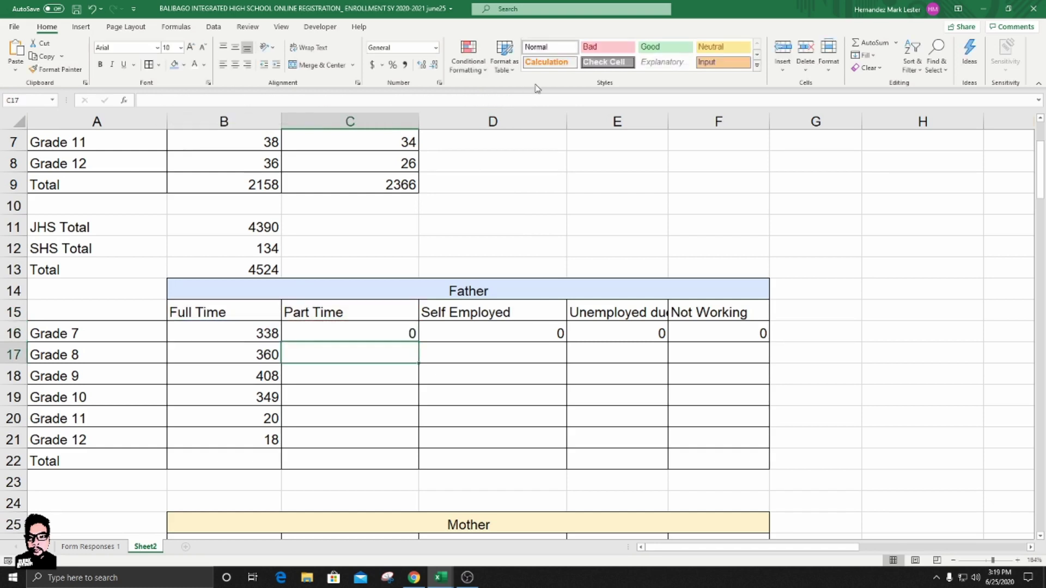
- Check the grade criterion references in the B16 and C16 formulas against the Grade 7 label's cell address
left_click(355, 338)
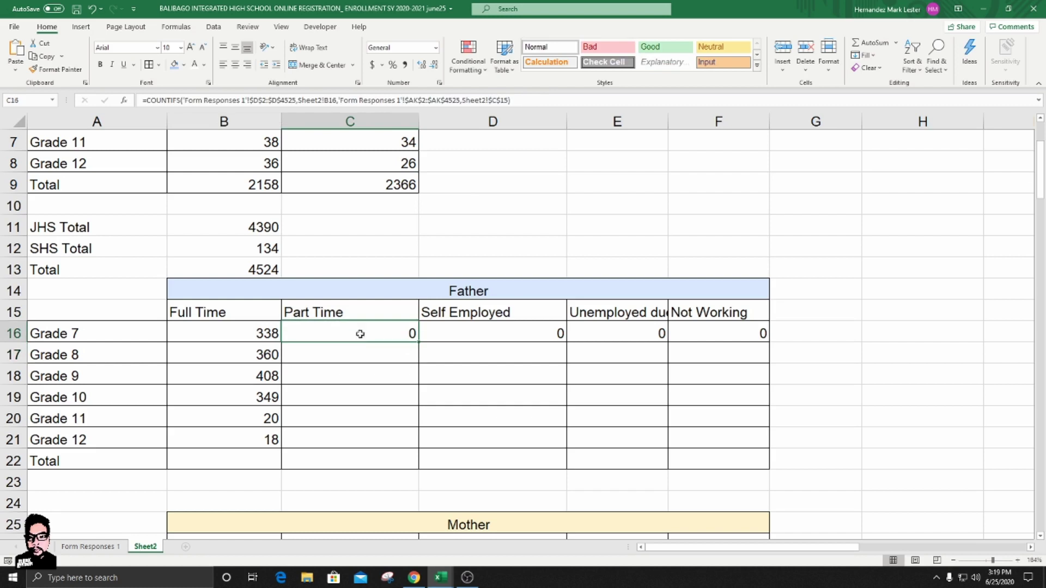
left_click(441, 99)
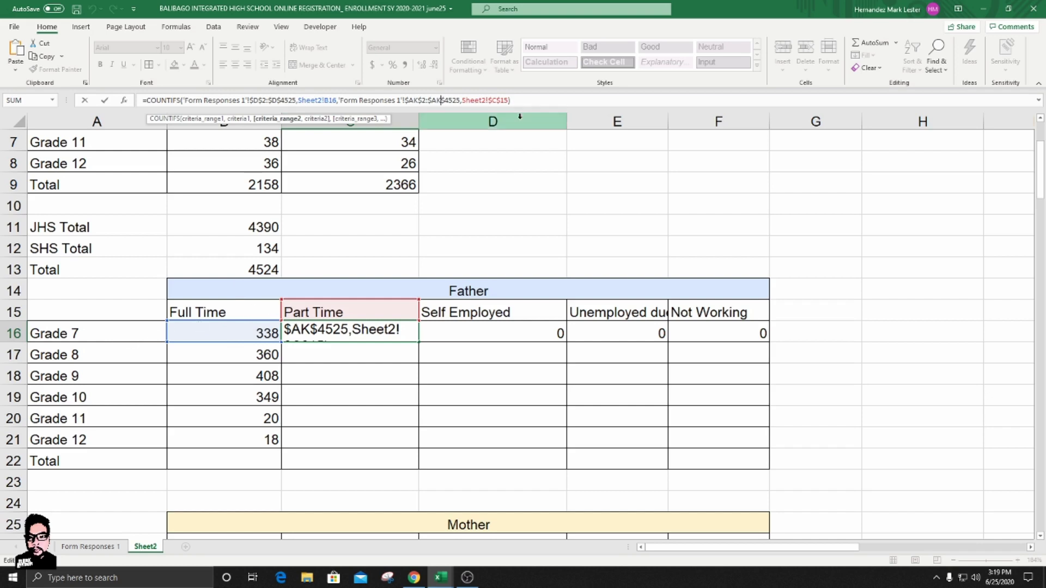
key("Return")
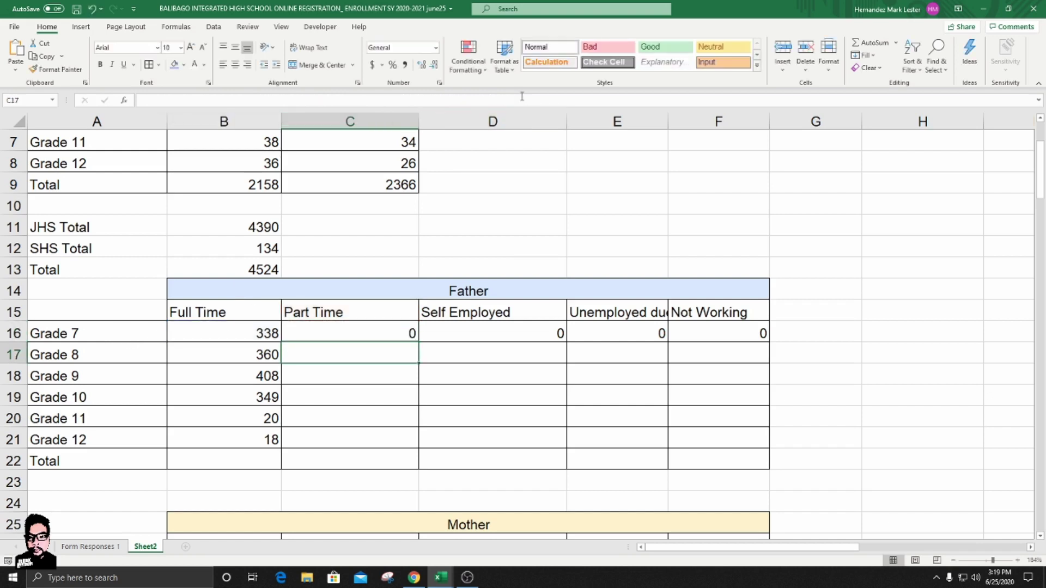
left_click(134, 334)
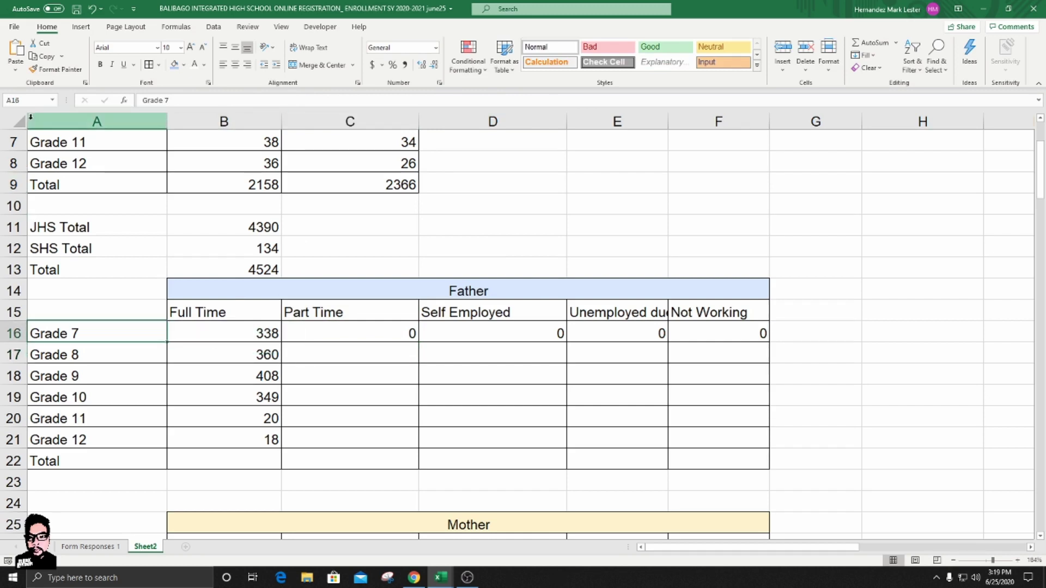
left_click(262, 336)
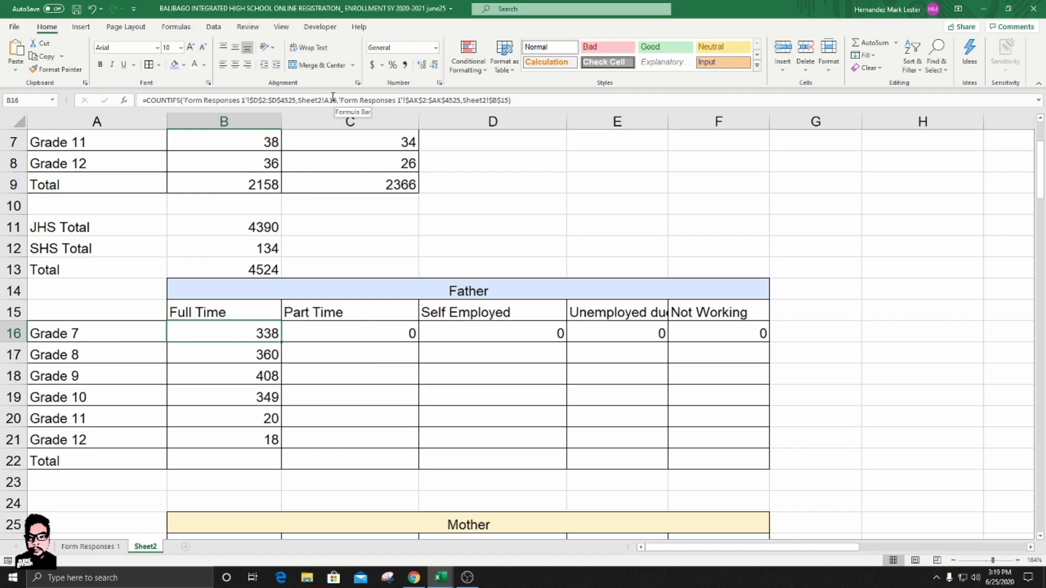
left_click(345, 336)
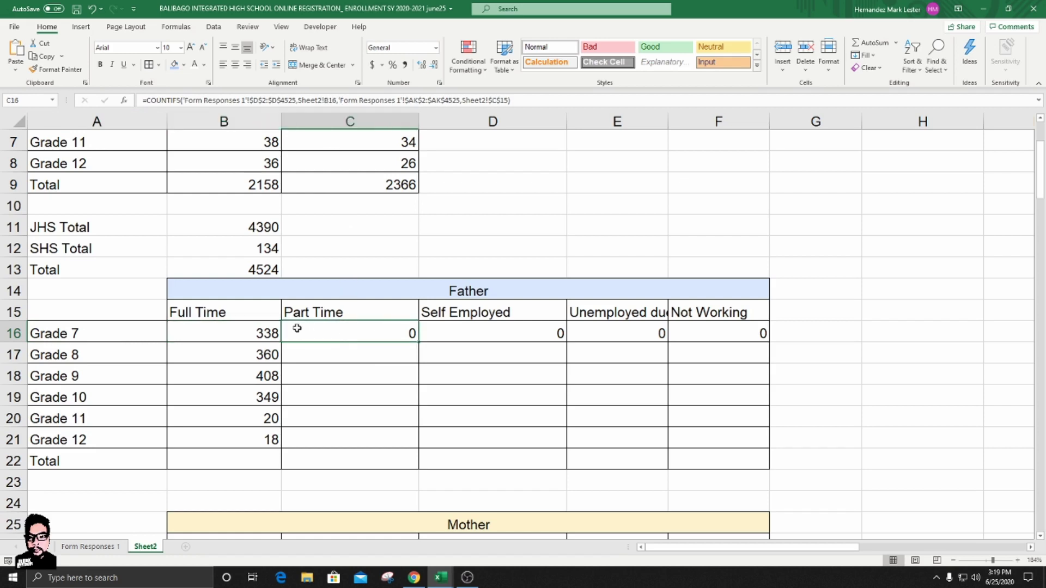
left_click(259, 333)
left_click(336, 98)
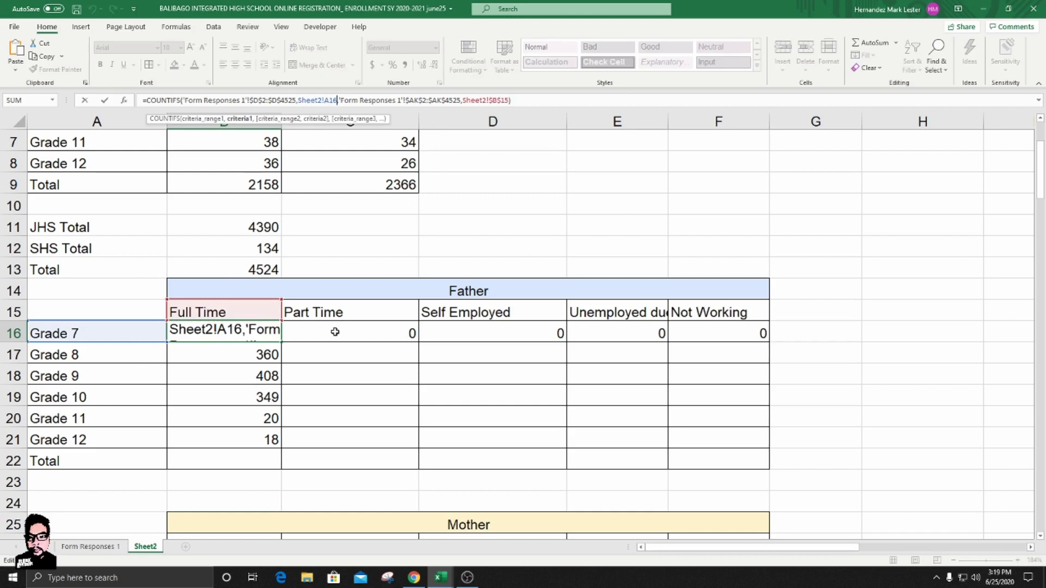
left_click(531, 100)
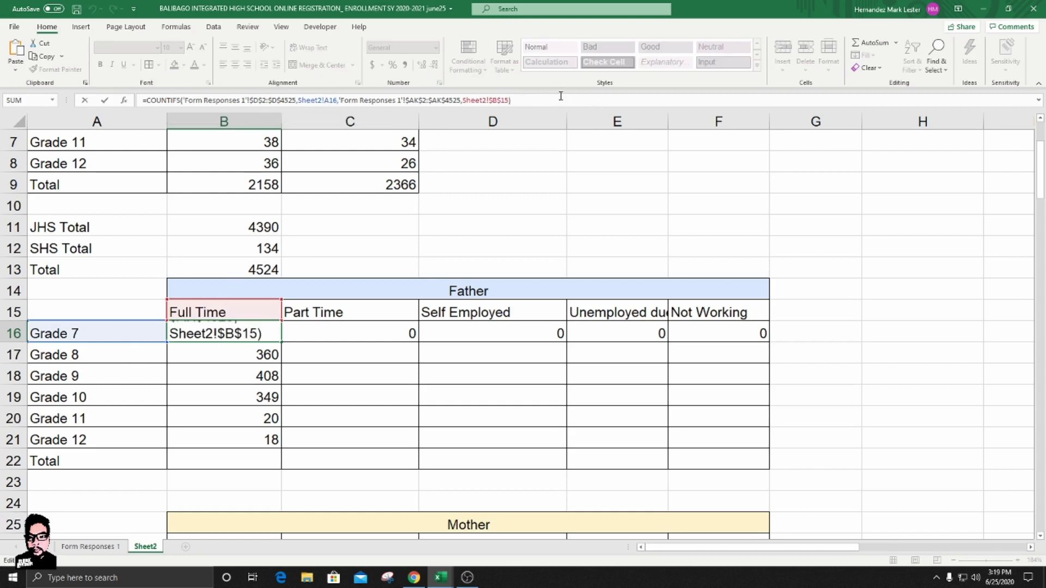
key("Return")
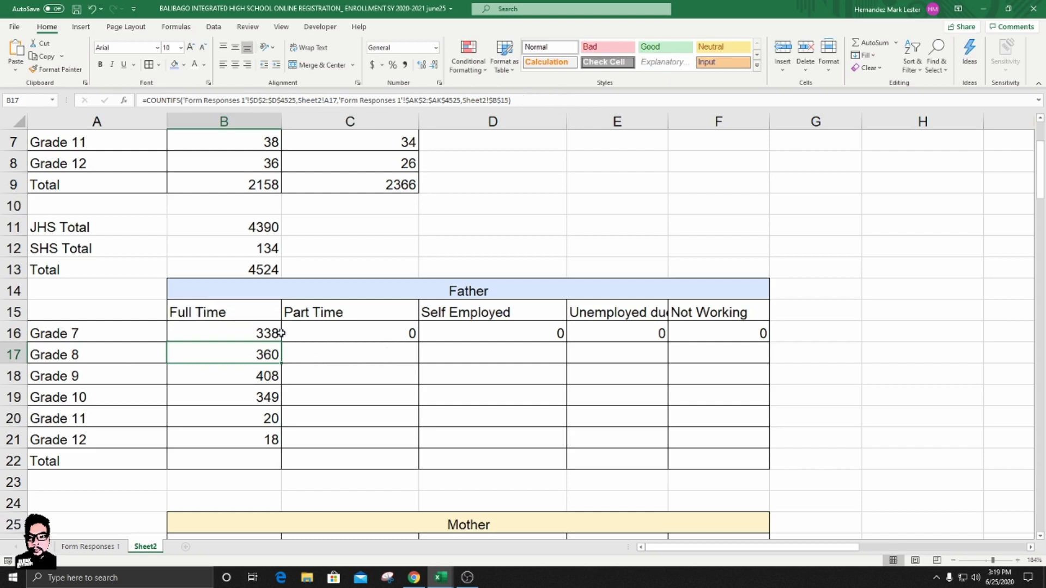
- Change the grade criterion in the C16 formula to Sheet2!A16 and fill the Part Time formula down to C21
left_click(359, 335)
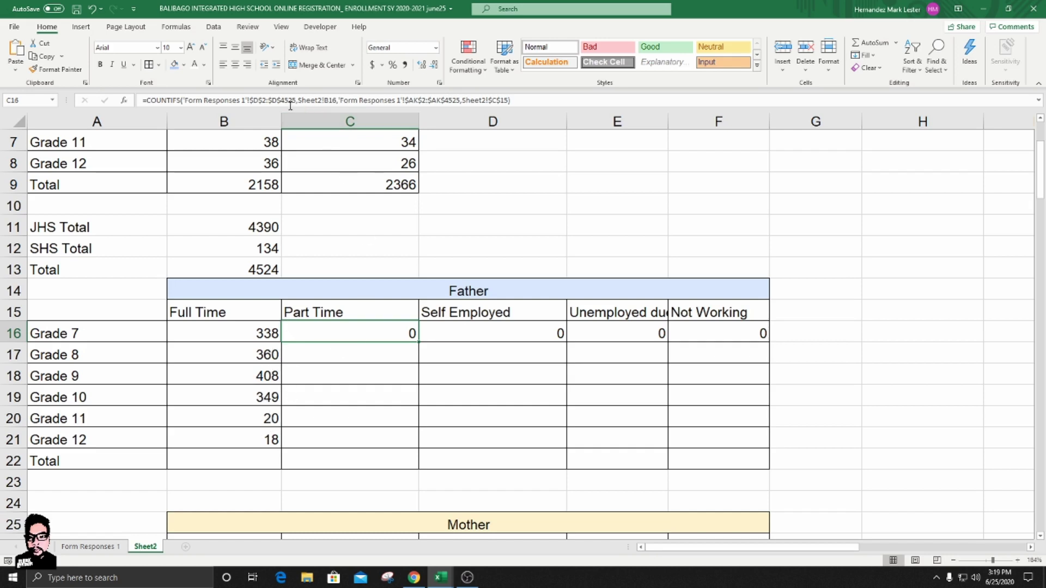
left_click(338, 101)
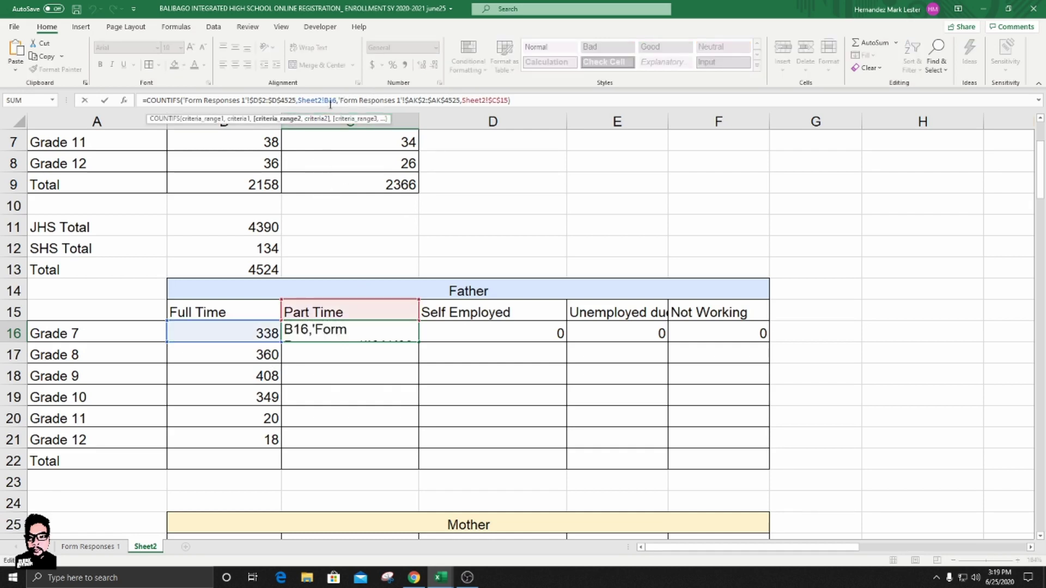
left_click(327, 100)
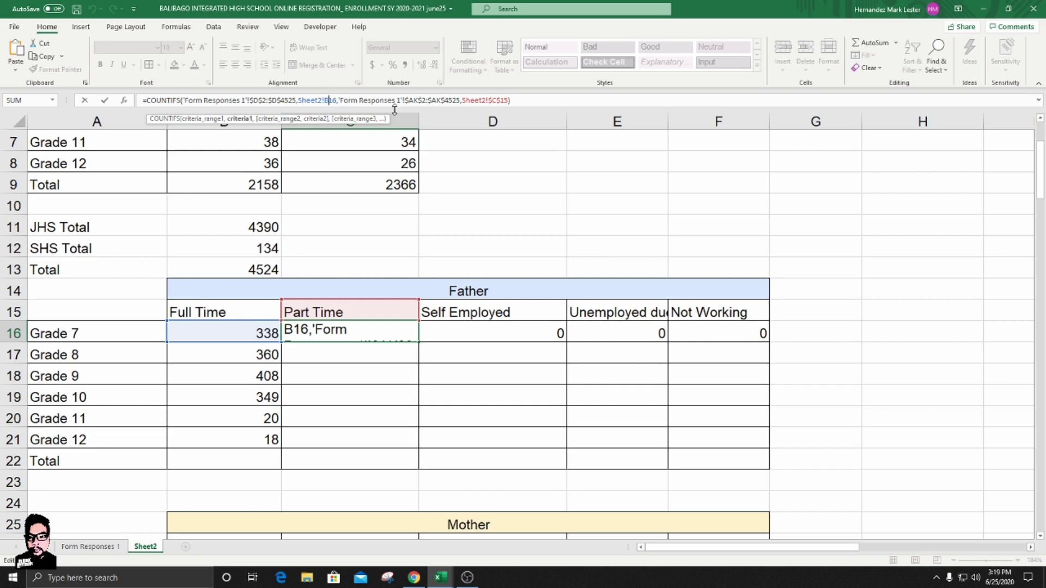
key("Delete")
type("A")
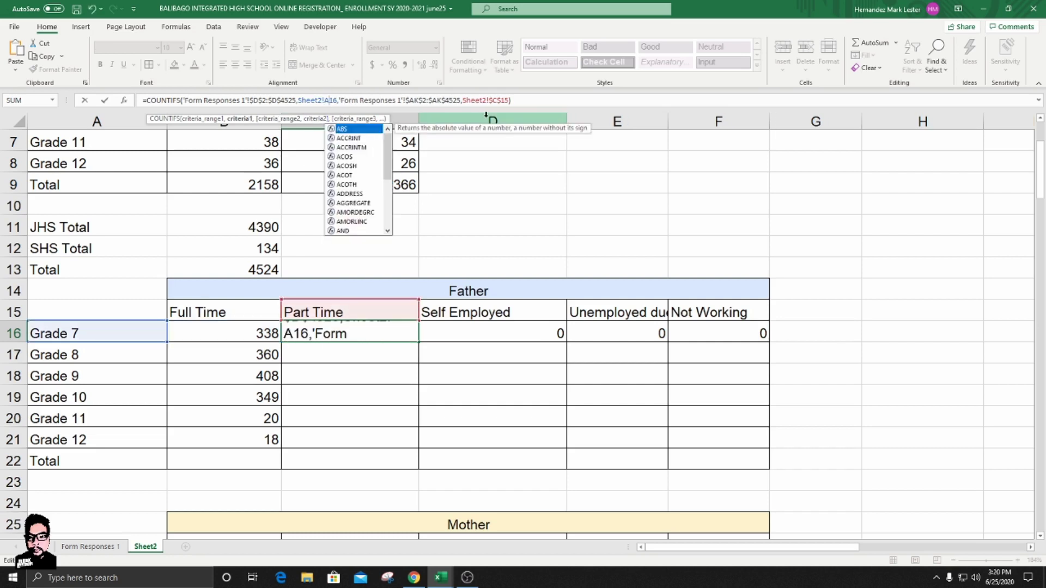
left_click(533, 101)
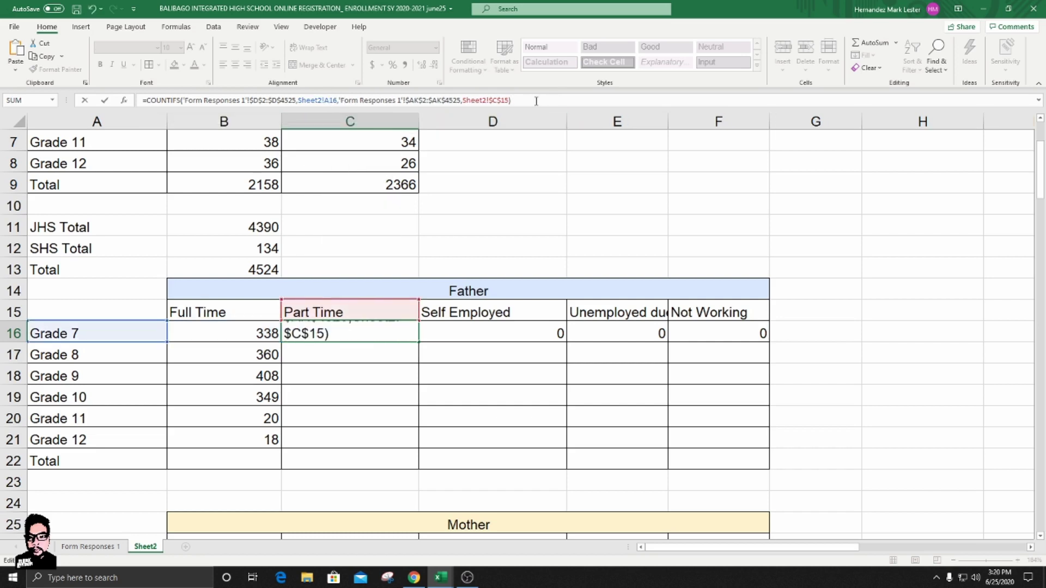
key("Return")
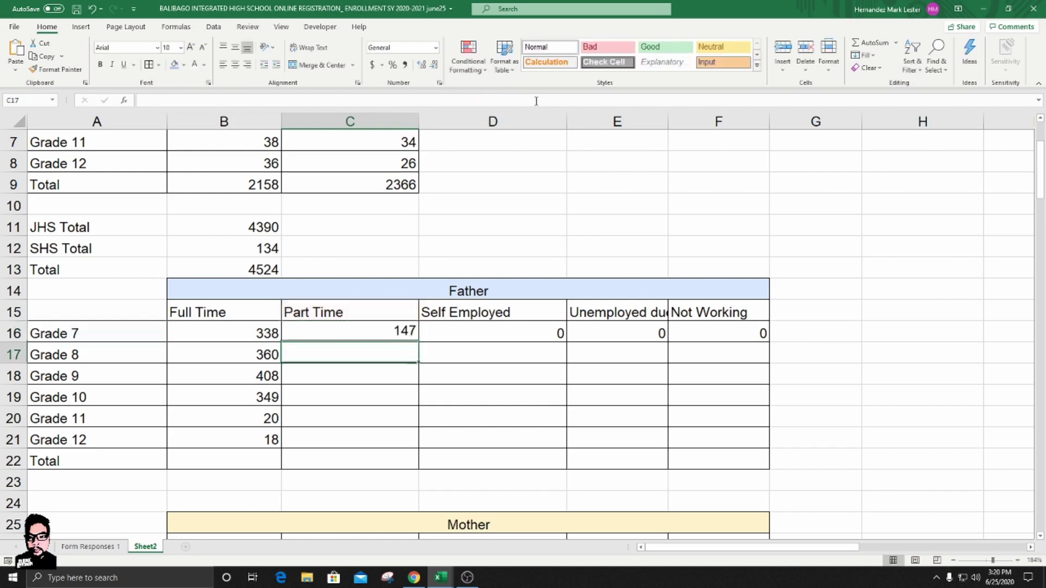
left_click(386, 326)
left_click_drag(418, 342, 423, 446)
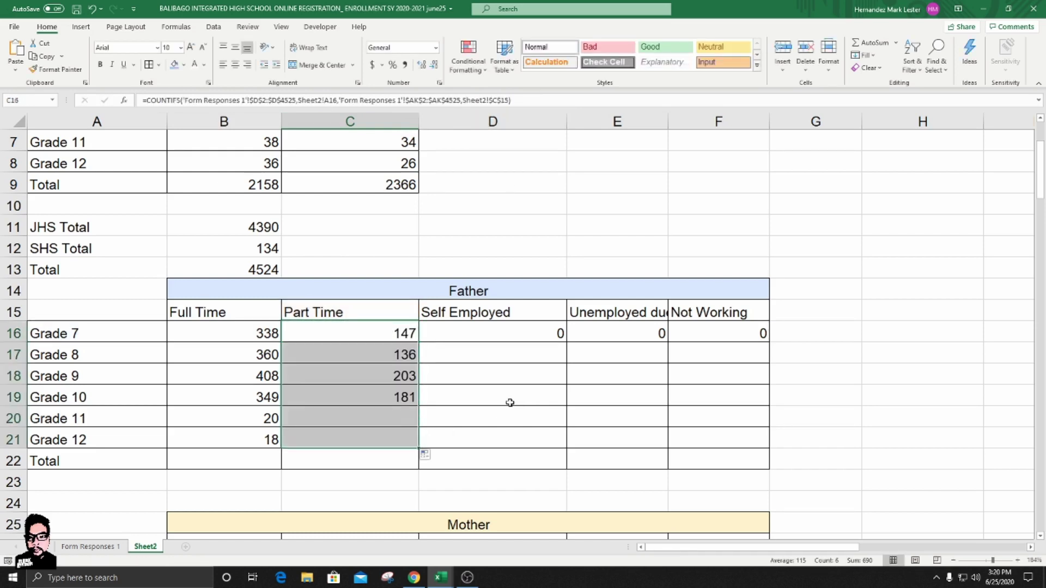
- Change the employment status criterion in the Self Employed formula of D16 to Sheet2!$D$15
left_click(501, 334)
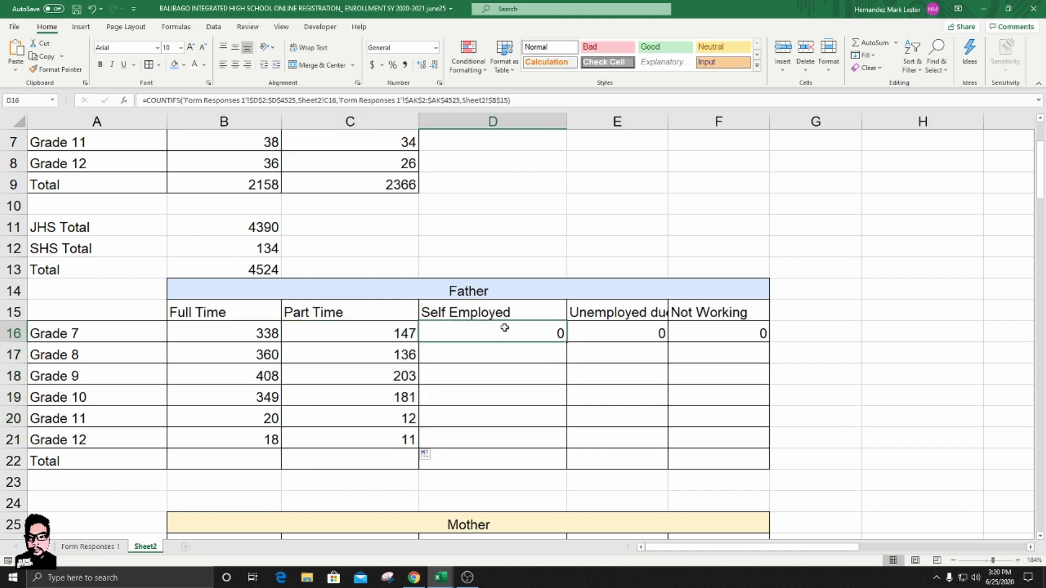
double_click(505, 330)
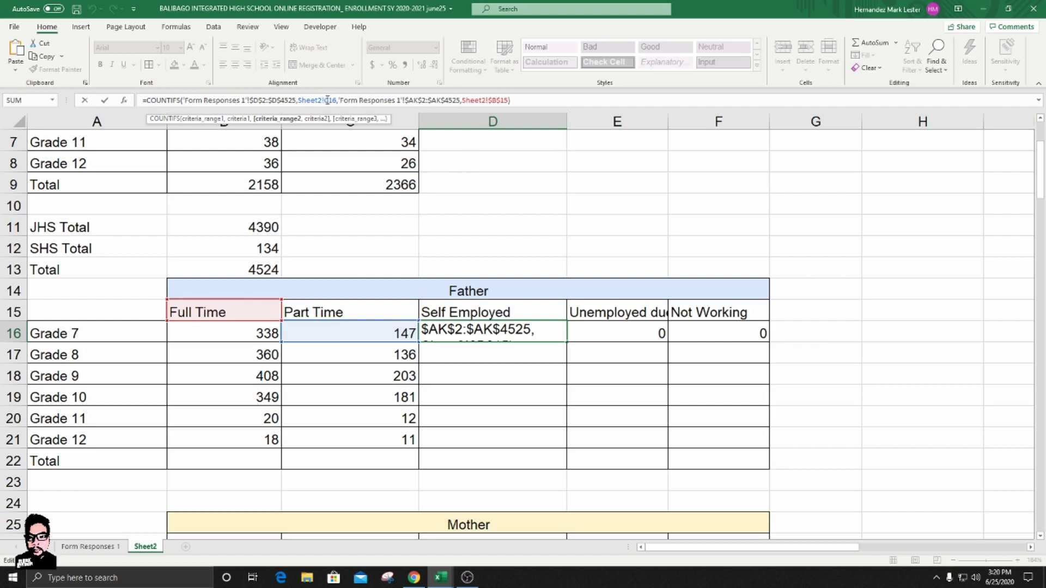
left_click(497, 99)
key("BackSpace")
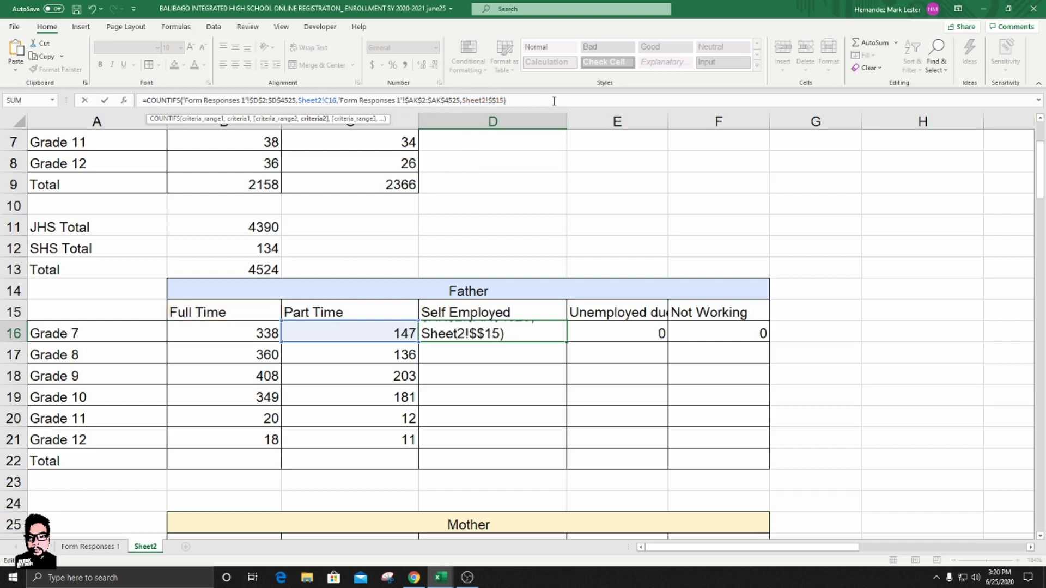
type("D")
key("BackSpace")
type("D")
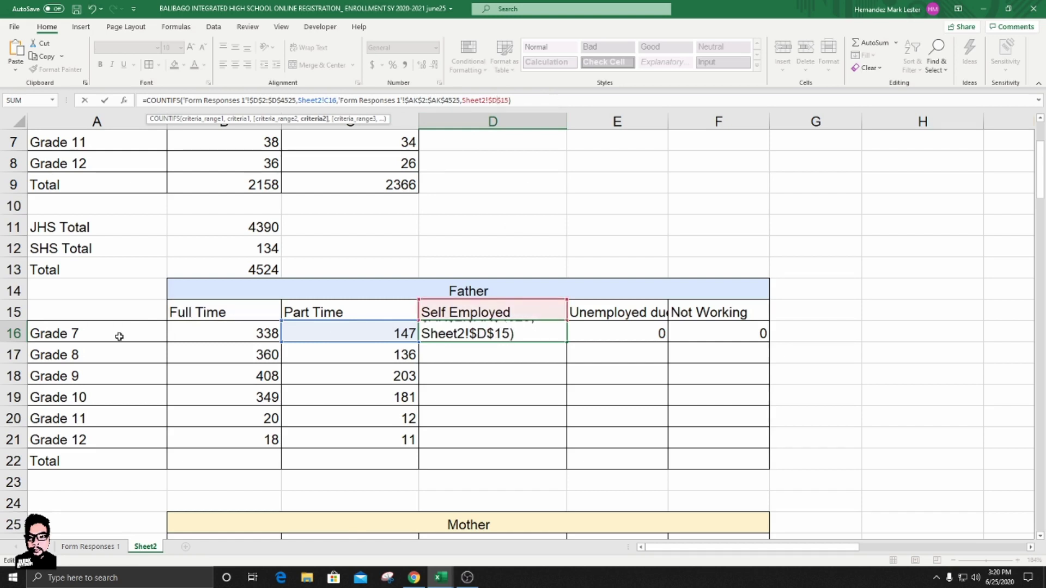
- Change the grade criterion in the D16 formula to Sheet2!A16 and fill the Self Employed formula down to D21
left_click(330, 100)
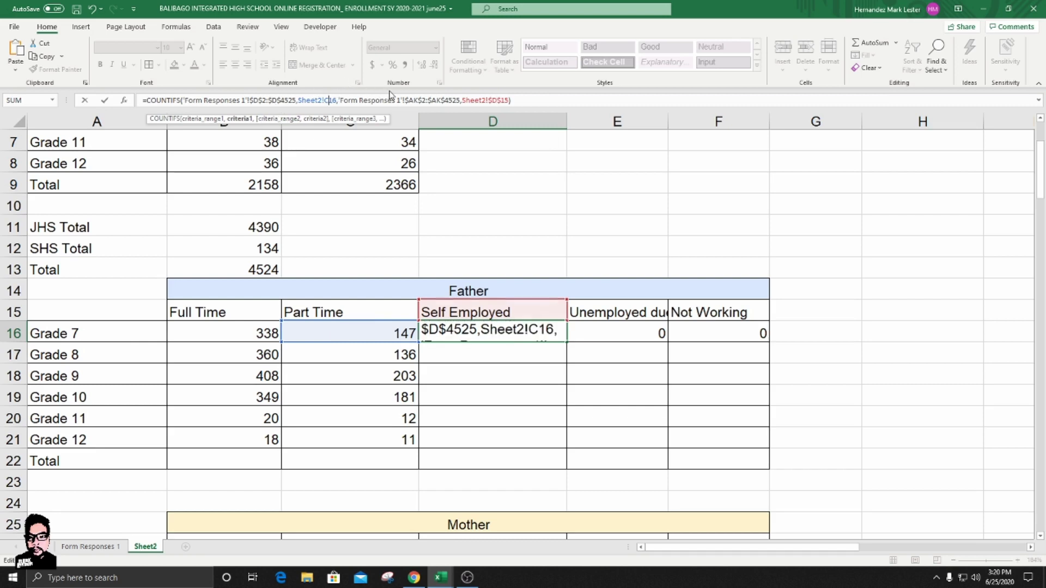
key("BackSpace")
type("A")
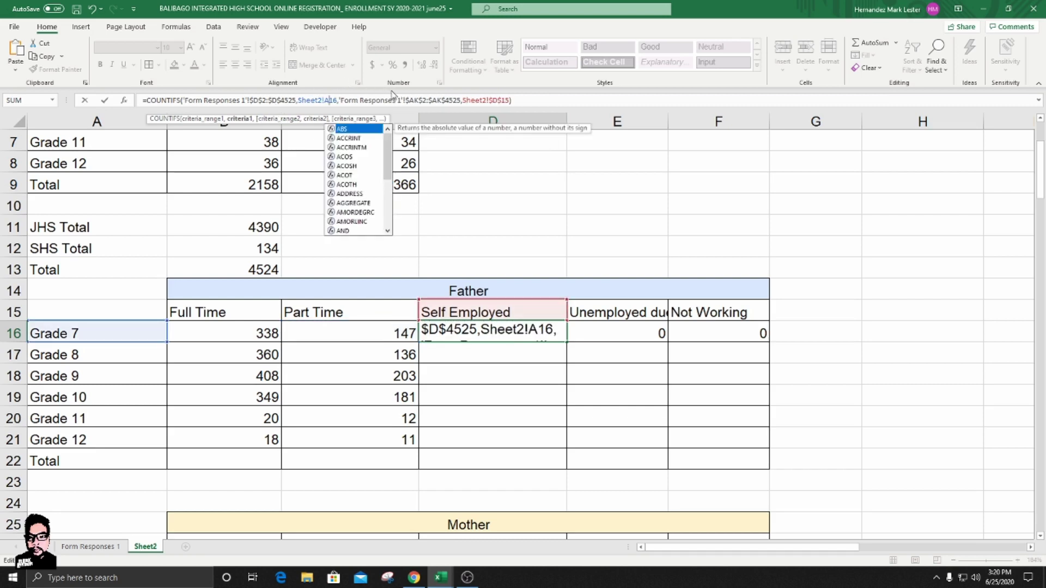
left_click(520, 100)
key("Return")
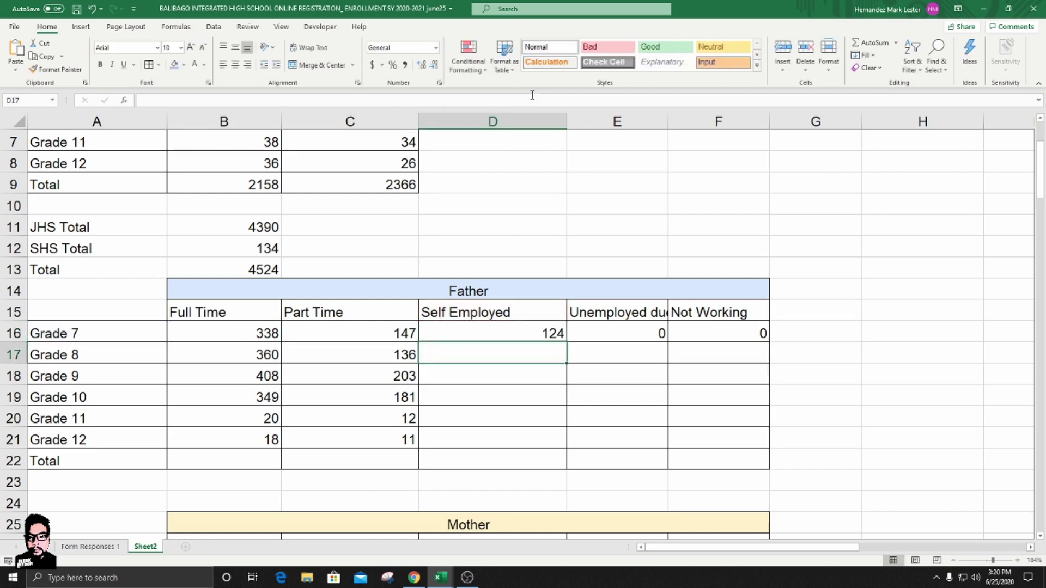
left_click(536, 331)
left_click_drag(567, 343, 572, 441)
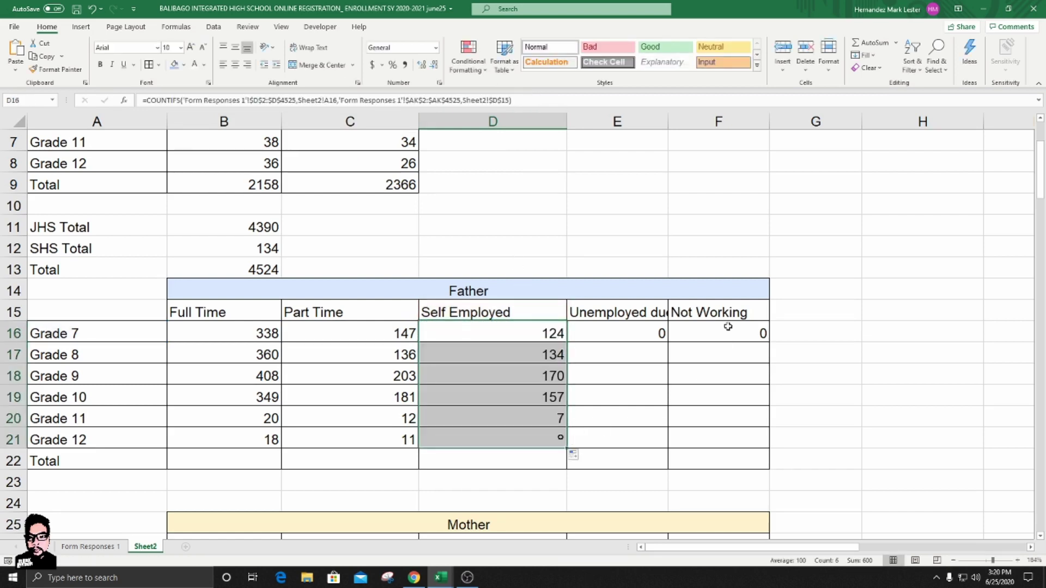
- Change the grade criterion in the Father table's Unemployed formula of E16 to Sheet2!A16
left_click(628, 333)
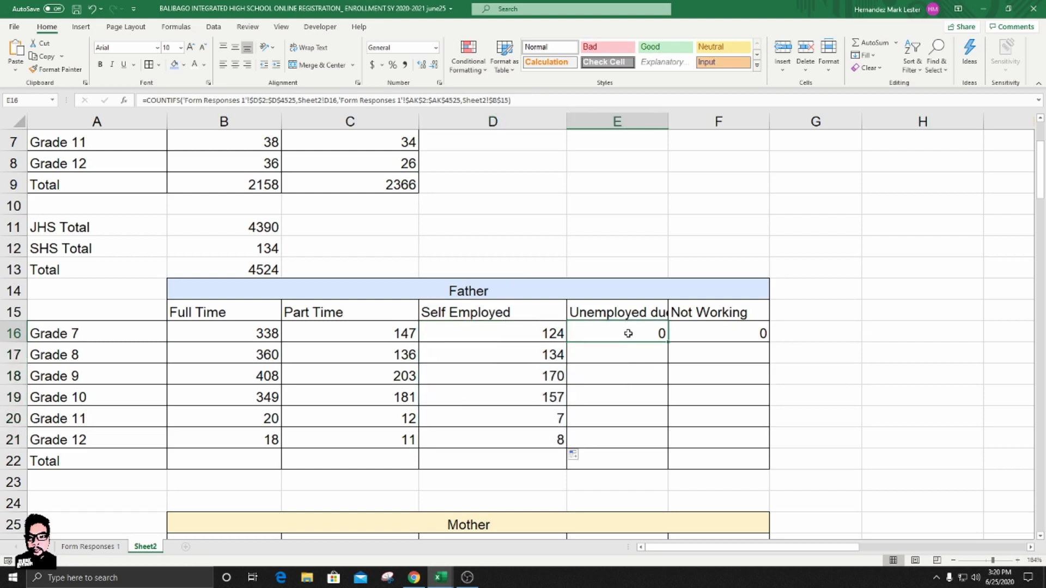
left_click(449, 100)
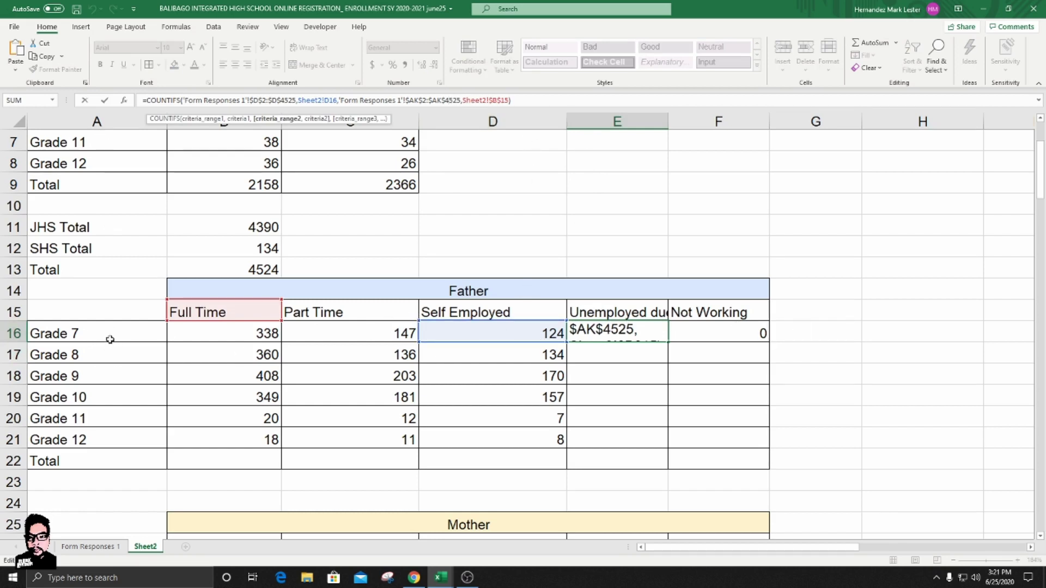
left_click(327, 100)
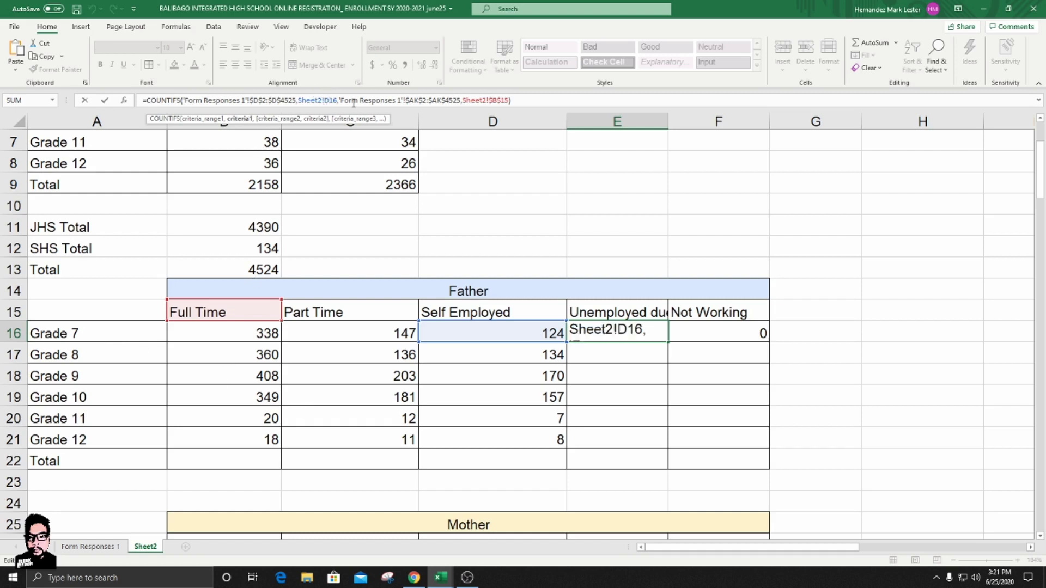
key("BackSpace")
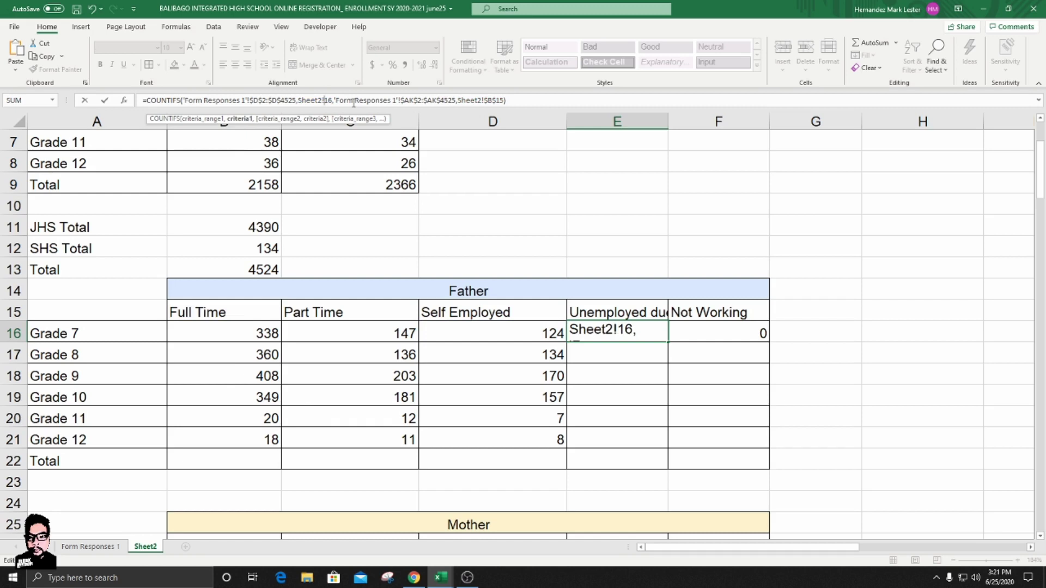
type("A")
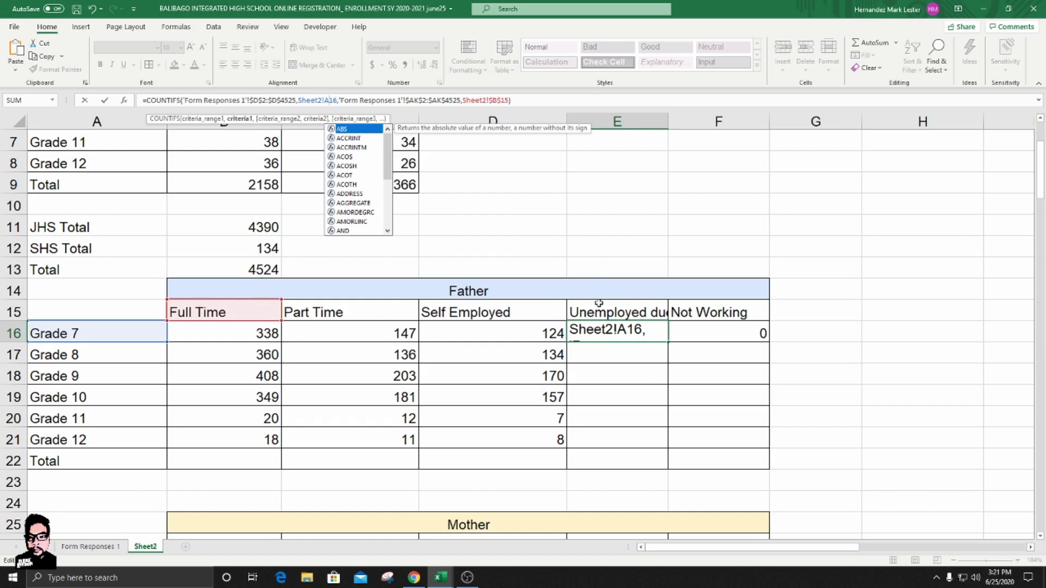
- Change the employment status criterion in the E16 formula to Sheet2!$E$15 and fill it down to E21
left_click(496, 100)
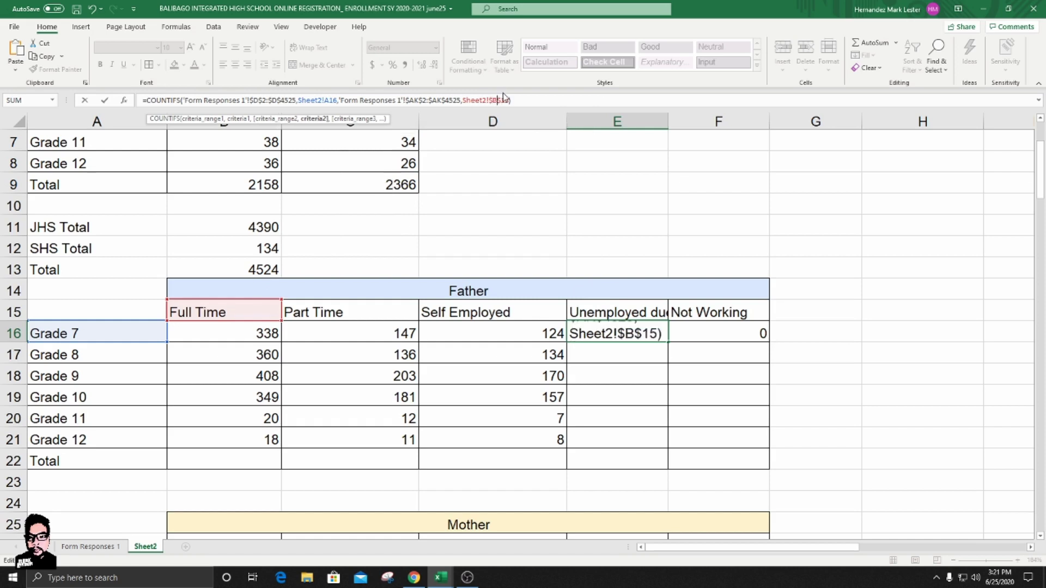
key("BackSpace")
type("E")
left_click(516, 100)
key("Return")
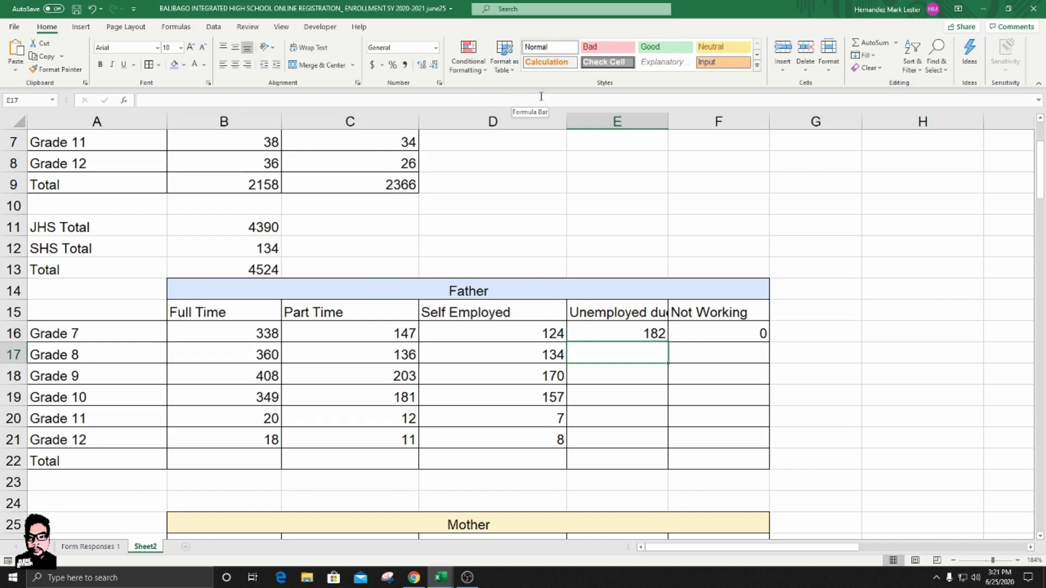
left_click(641, 333)
left_click_drag(668, 340, 665, 444)
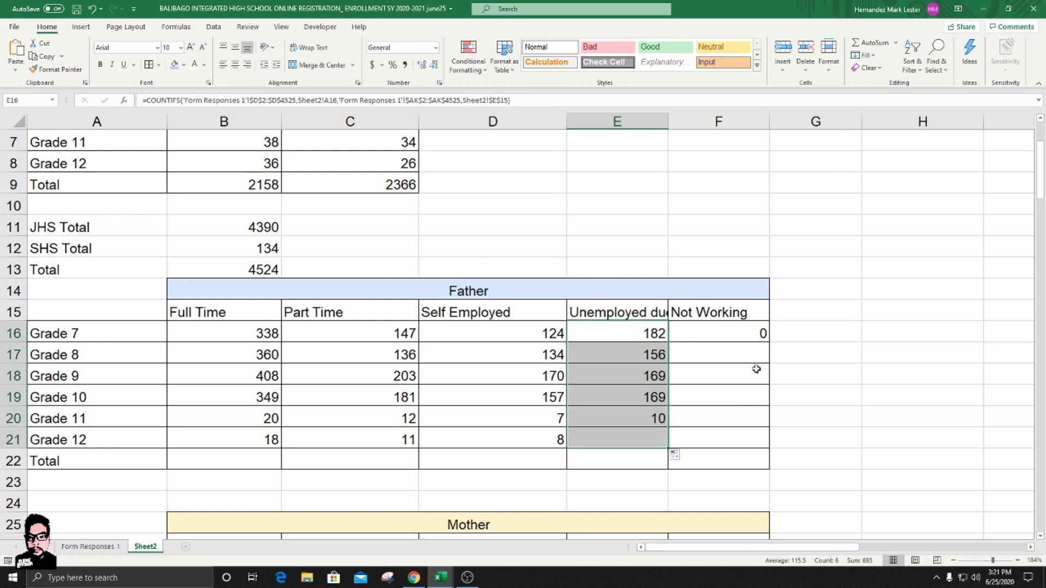
- Change the grade criterion in the Father table's Not Working formula of F16 to Sheet2!A16
left_click(734, 334)
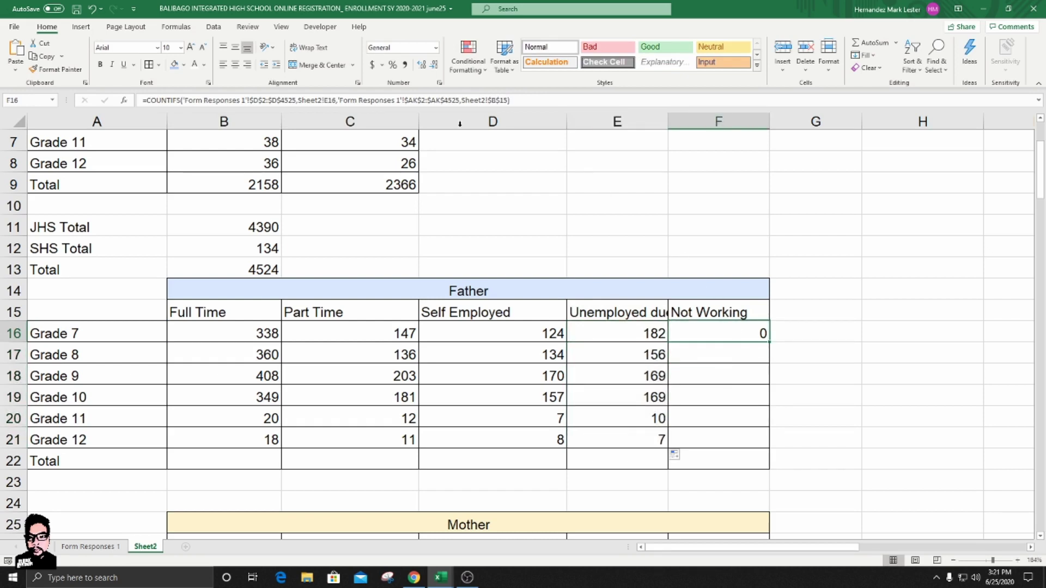
left_click(428, 100)
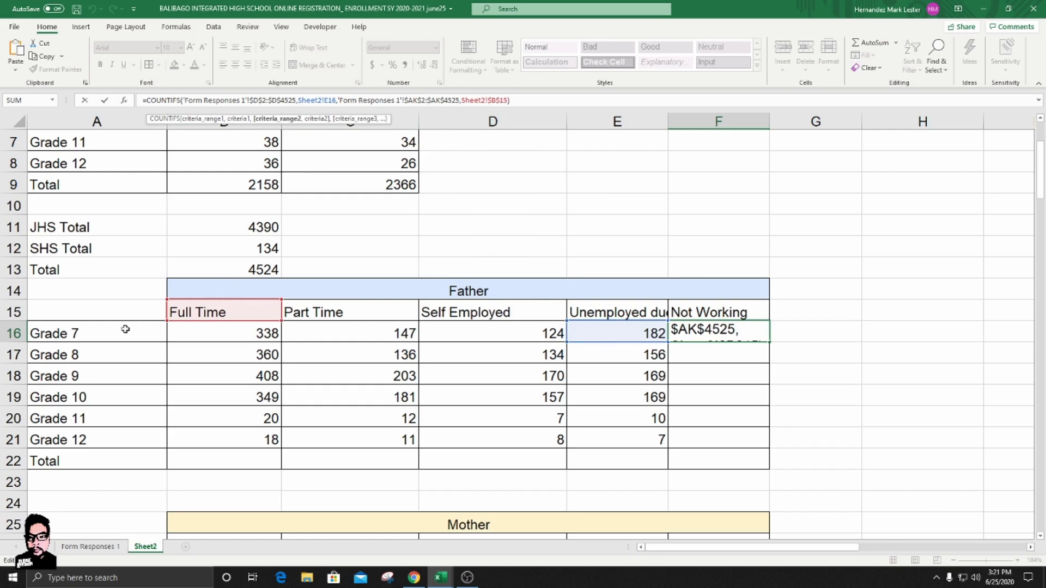
left_click(328, 100)
key("BackSpace")
type("A")
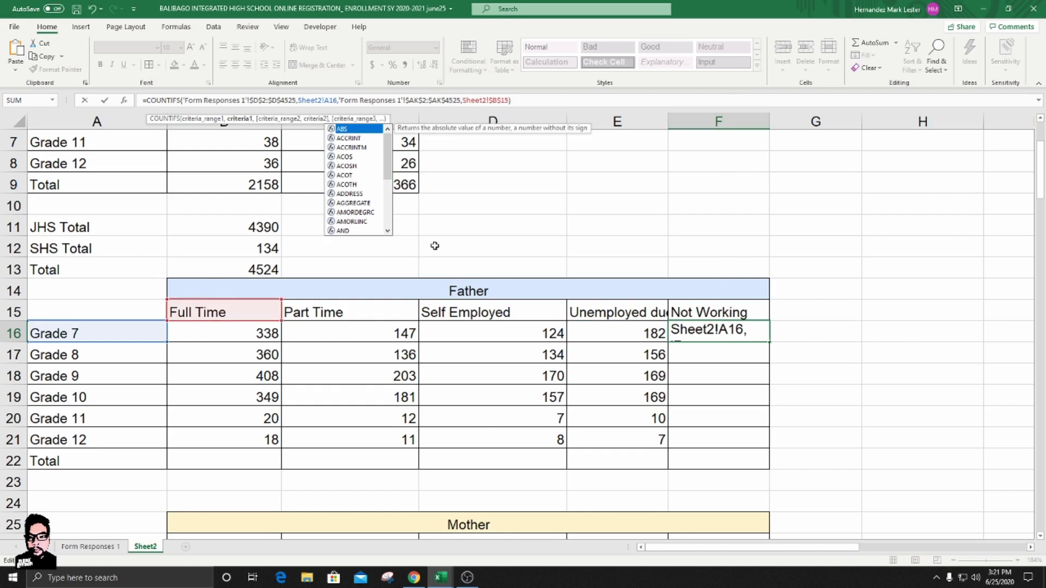
- Change the employment status criterion in the F16 formula to Sheet2!$F$15 and fill it down to F21
left_click(498, 100)
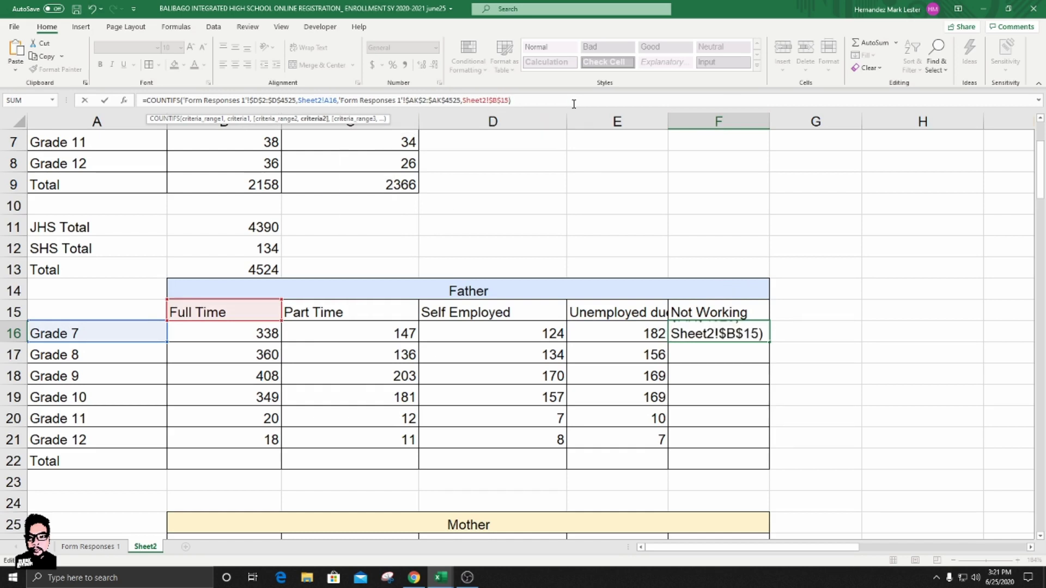
key("BackSpace")
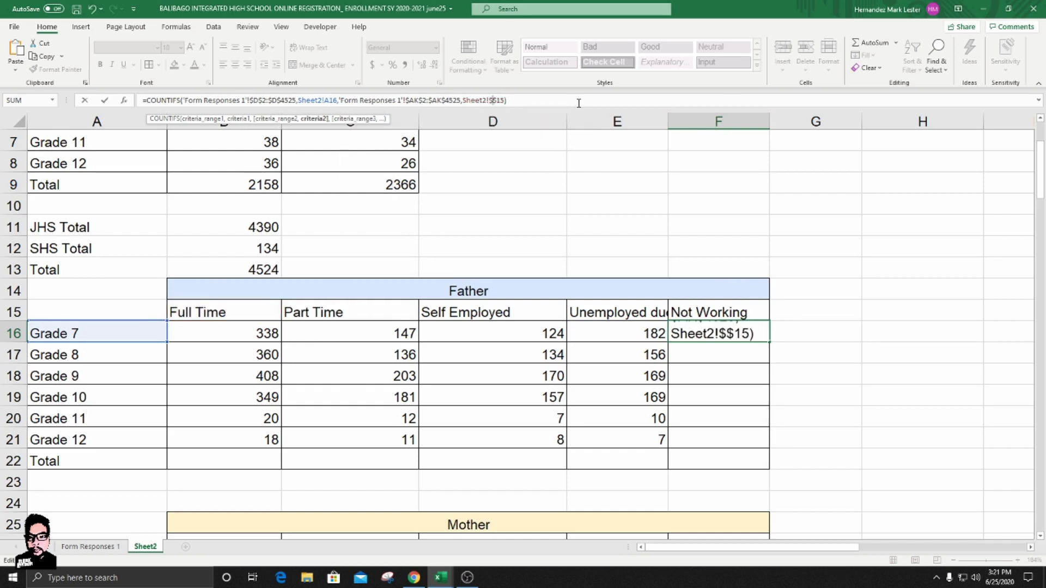
type("F")
left_click(549, 99)
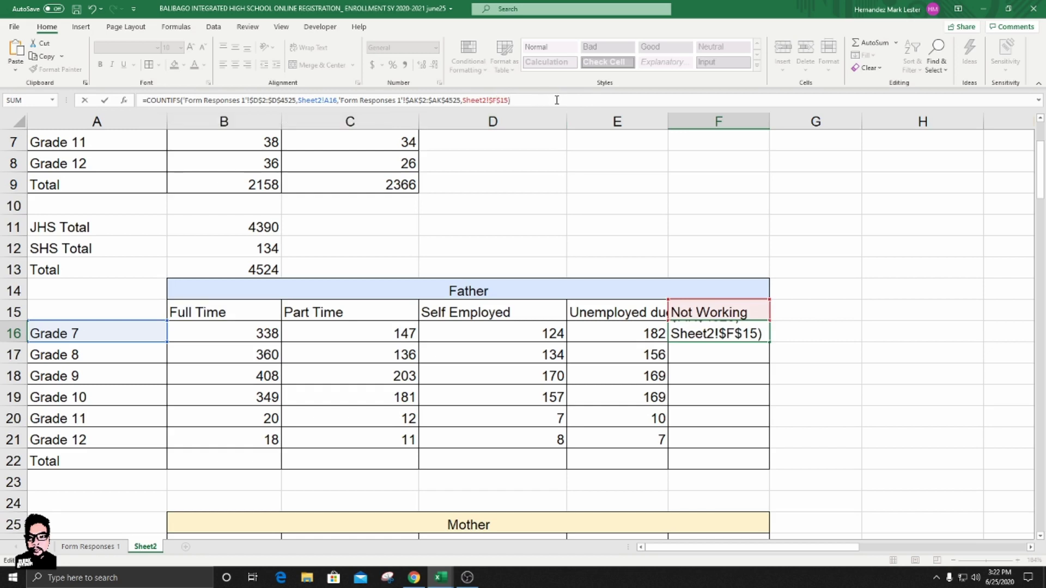
key("Return")
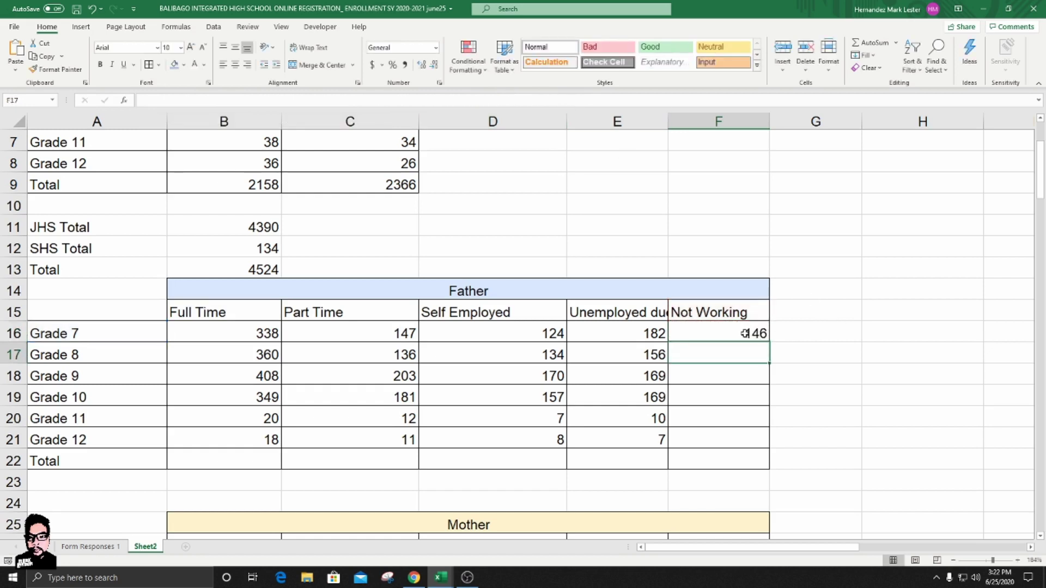
left_click(745, 333)
left_click_drag(769, 342, 769, 439)
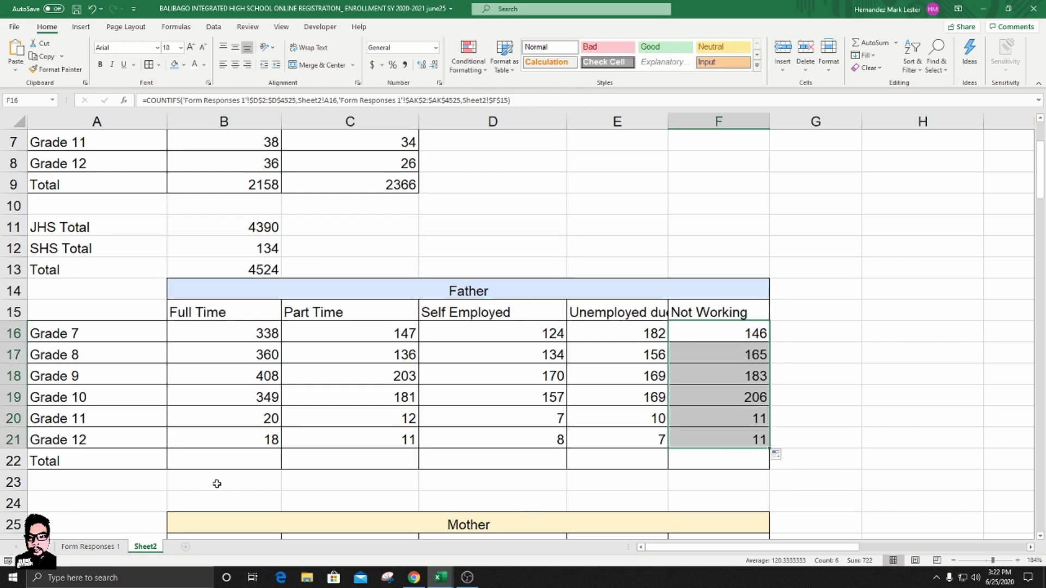
- Total the Father table's Full Time column in B22 with =SUM(B16:B21) and fill the total across to F22
left_click(229, 463)
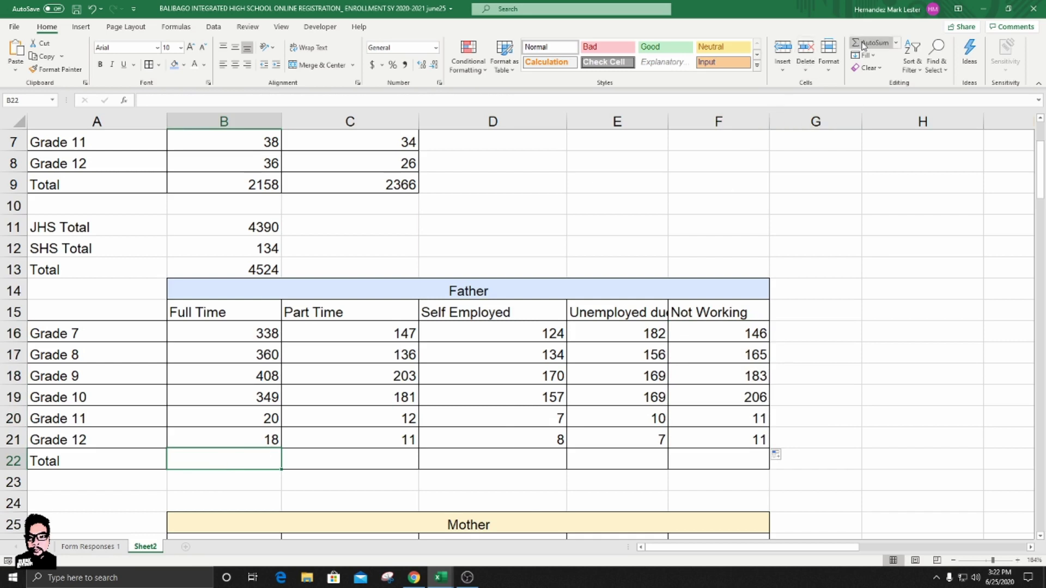
left_click(866, 44)
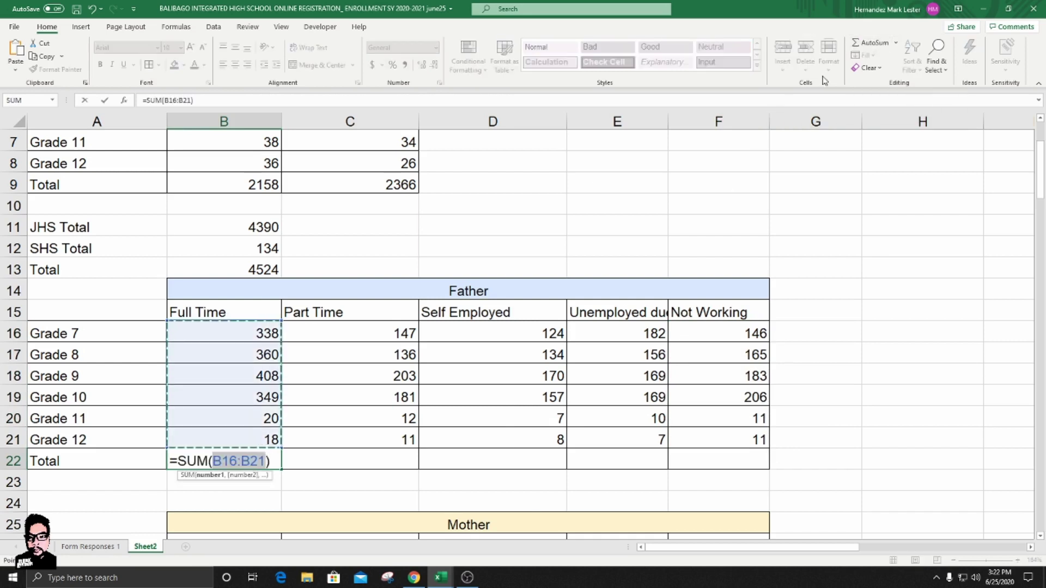
key("Return")
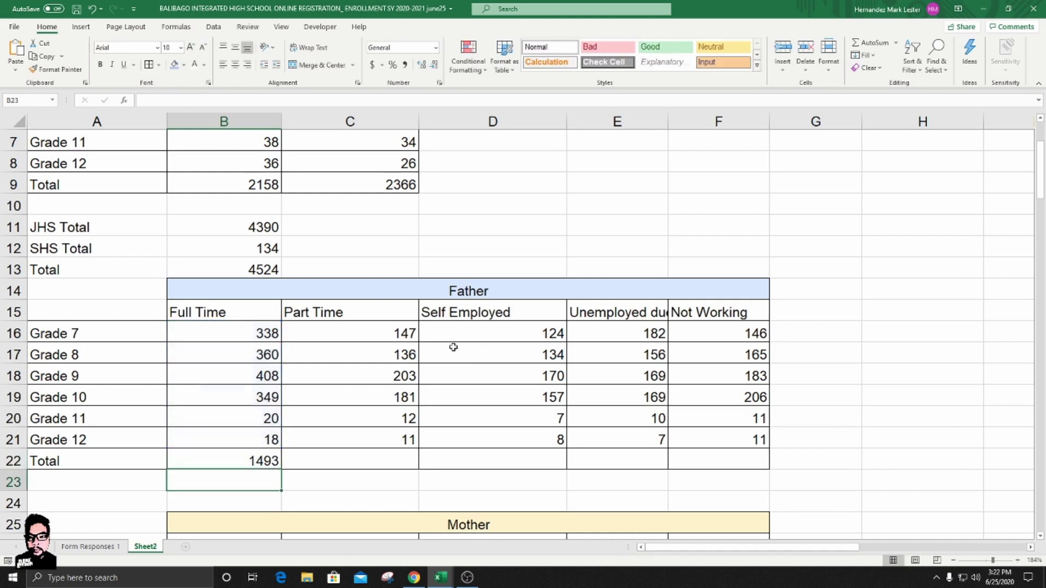
left_click(263, 464)
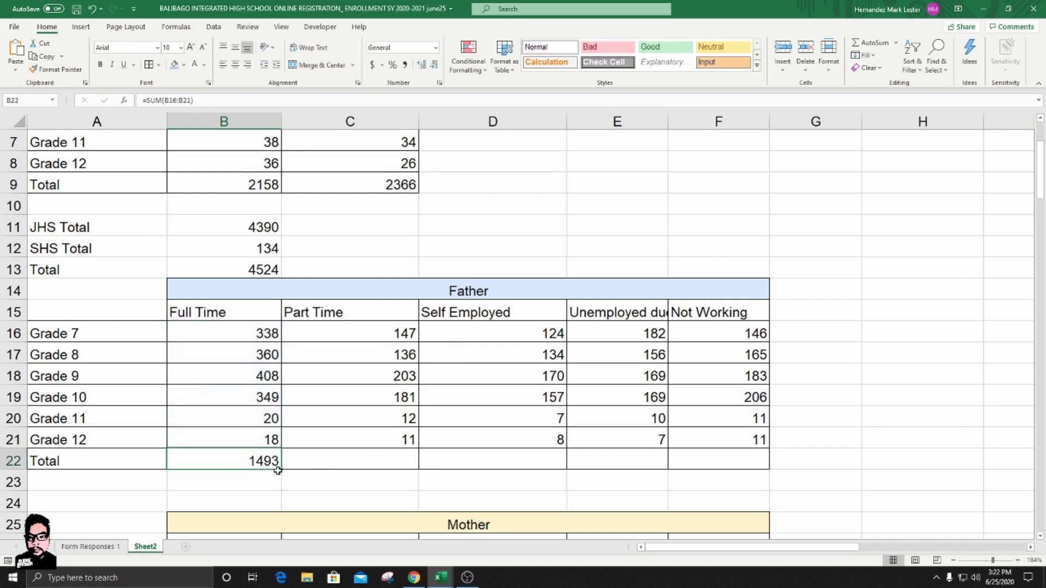
left_click_drag(282, 470, 730, 465)
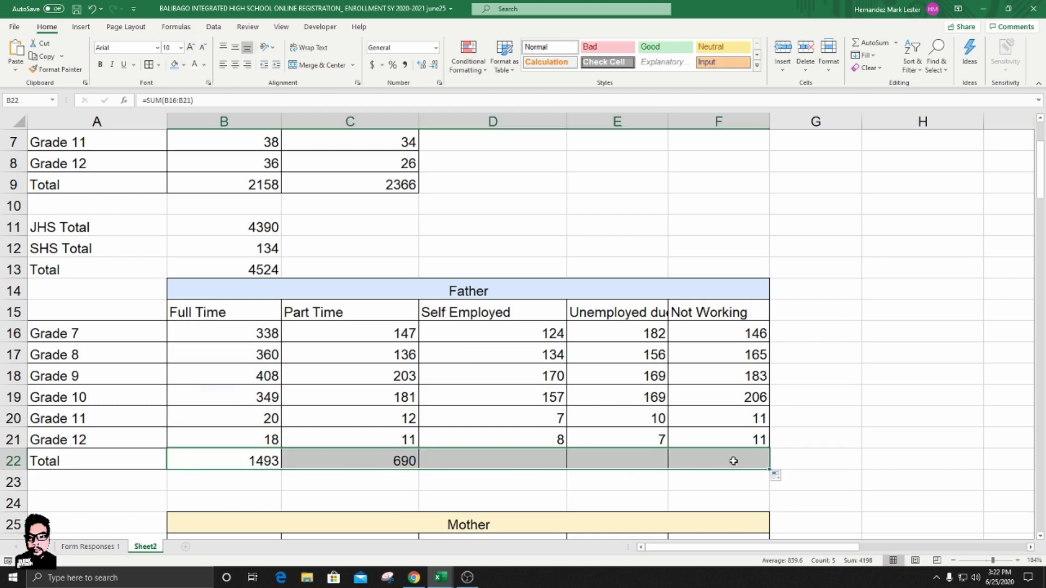
left_click(803, 386)
- Check the cell range summed by the Not Working total formula in F22 of the Father table
scroll(784, 338, "down", 3)
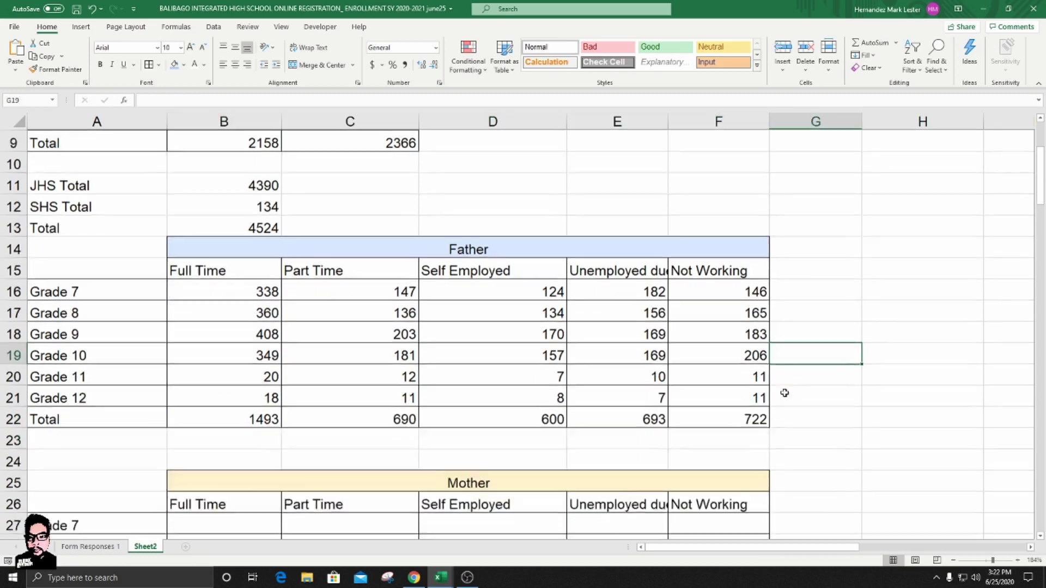
scroll(739, 294, "up", 1)
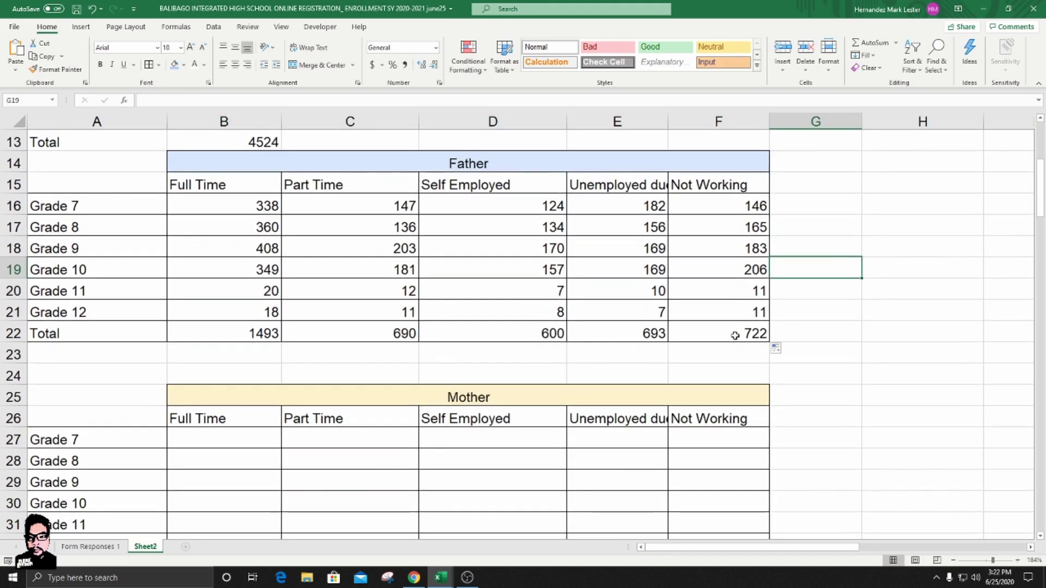
left_click(736, 333)
left_click(178, 100)
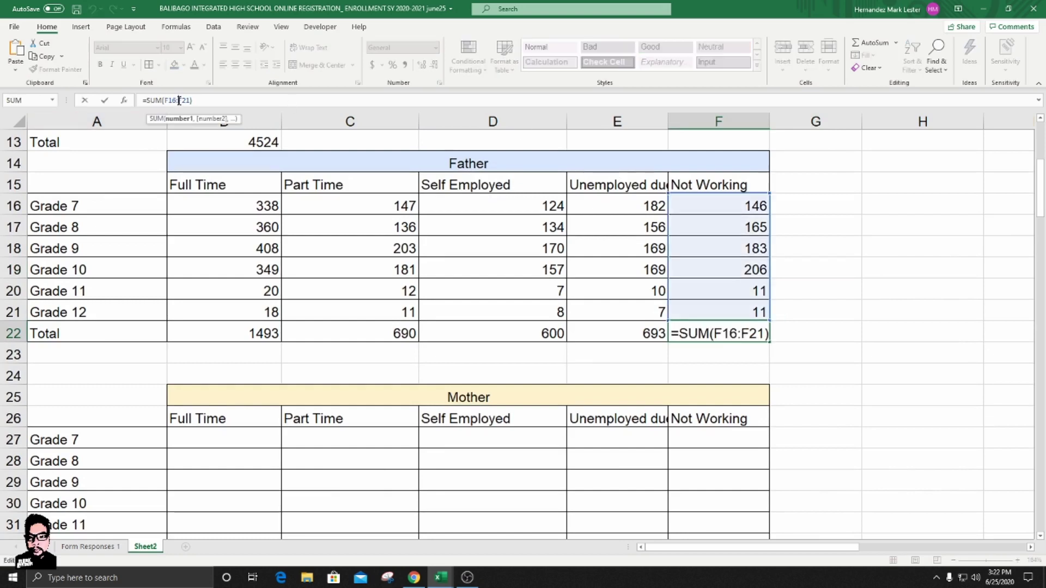
left_click(217, 96)
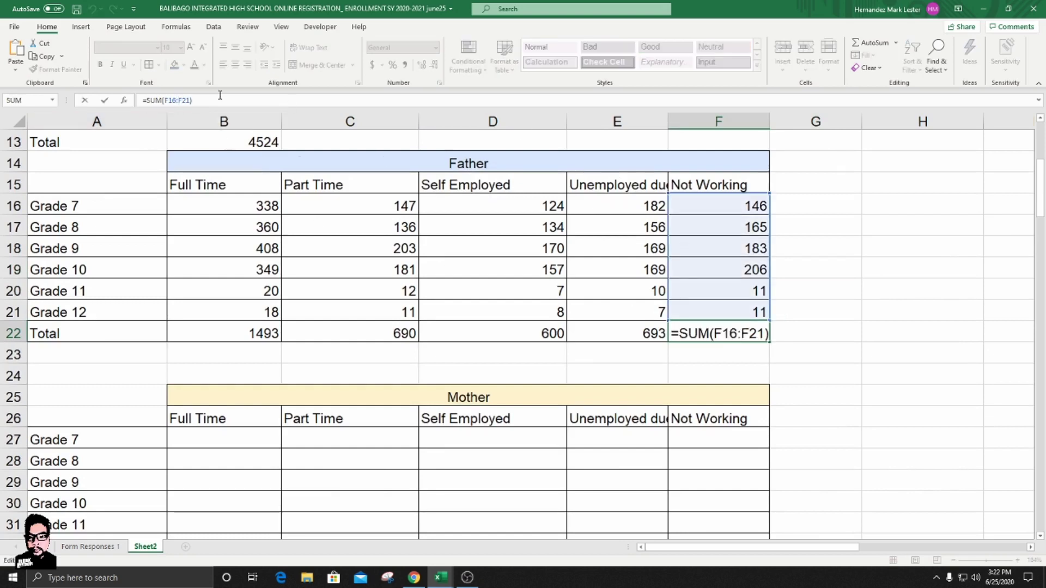
key("Return")
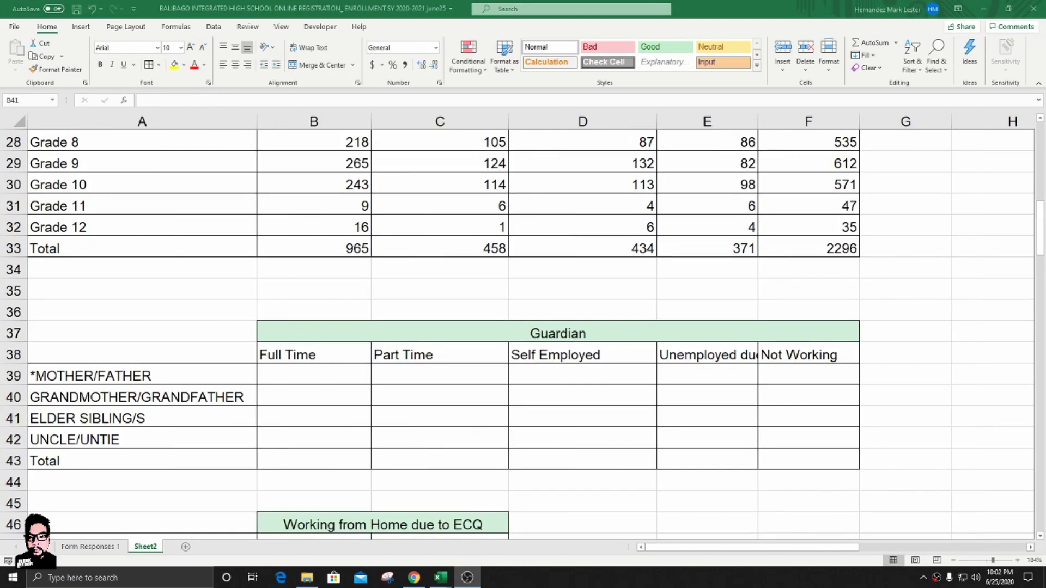
scroll(413, 289, "down", 1)
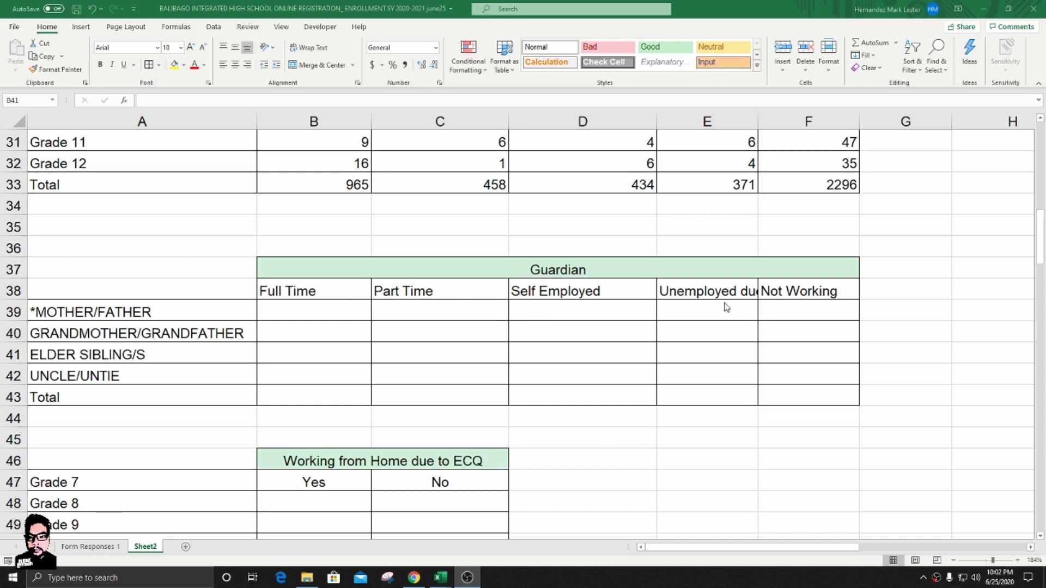
- Compare the Guardian table on Sheet2 with the Guardian's Information columns in the R4a LESF - Sta. Rosa City workbook, and return to the enrollment workbook
scroll(727, 307, "up", 7)
scroll(626, 235, "down", 5)
scroll(627, 236, "down", 2)
scroll(355, 302, "up", 3)
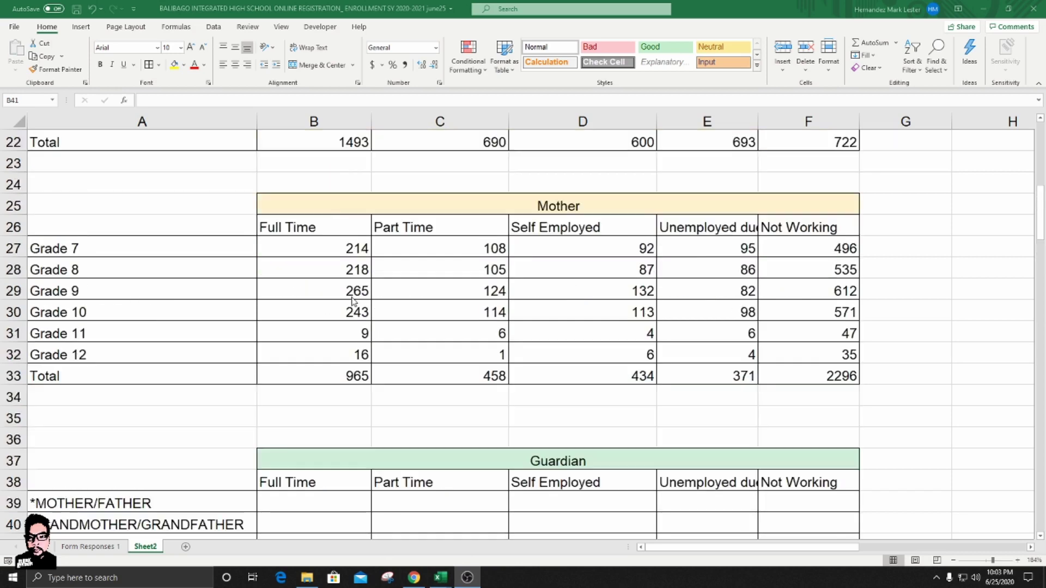
scroll(422, 373, "down", 5)
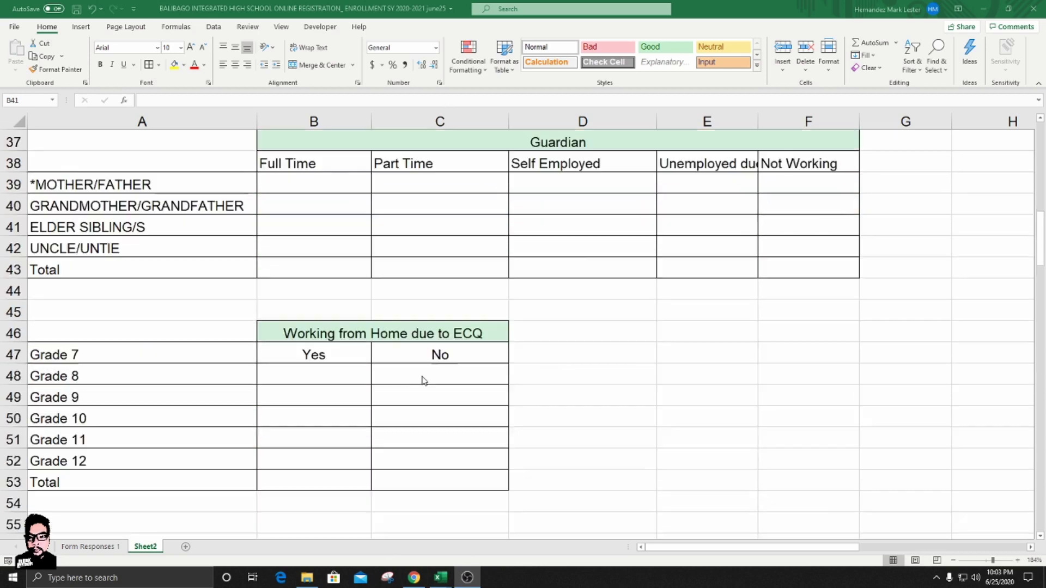
mouse_move(441, 578)
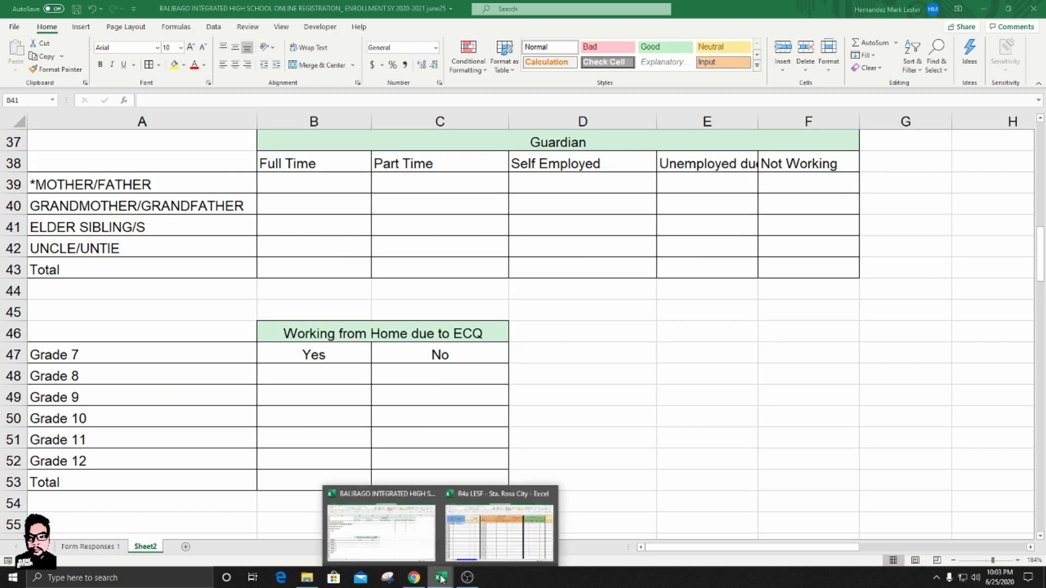
left_click(500, 531)
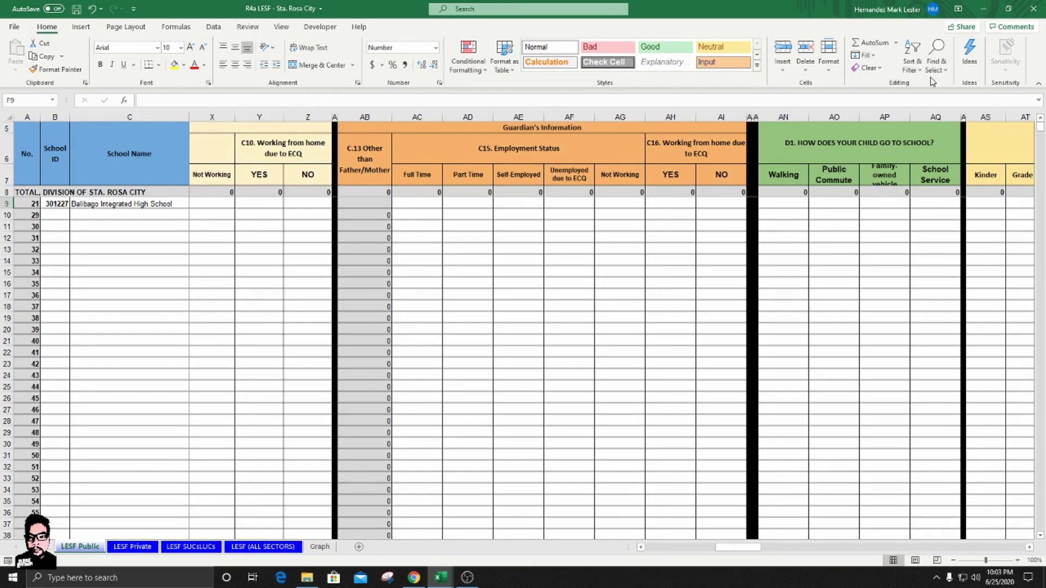
mouse_move(420, 582)
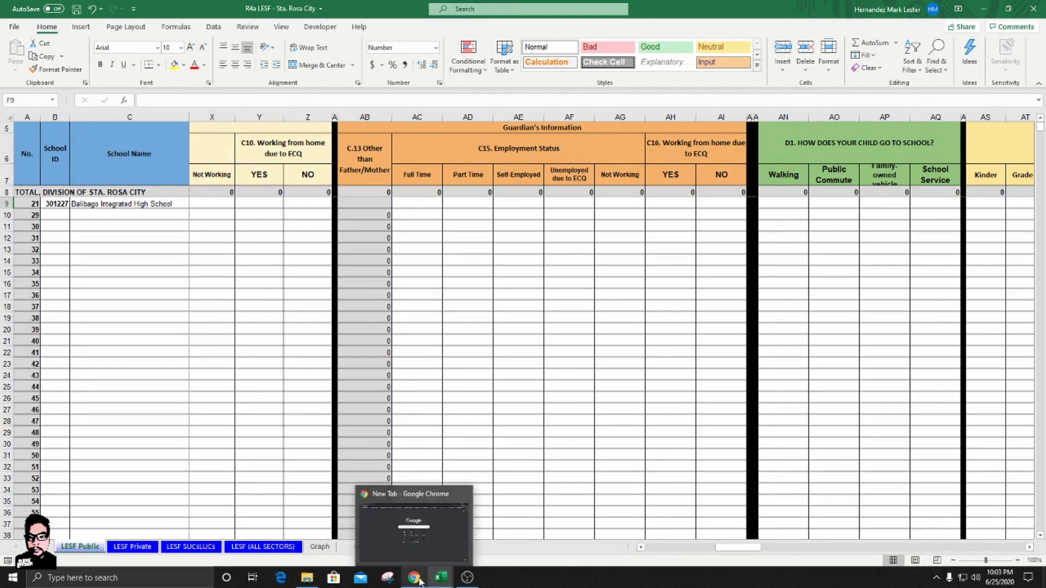
left_click(425, 522)
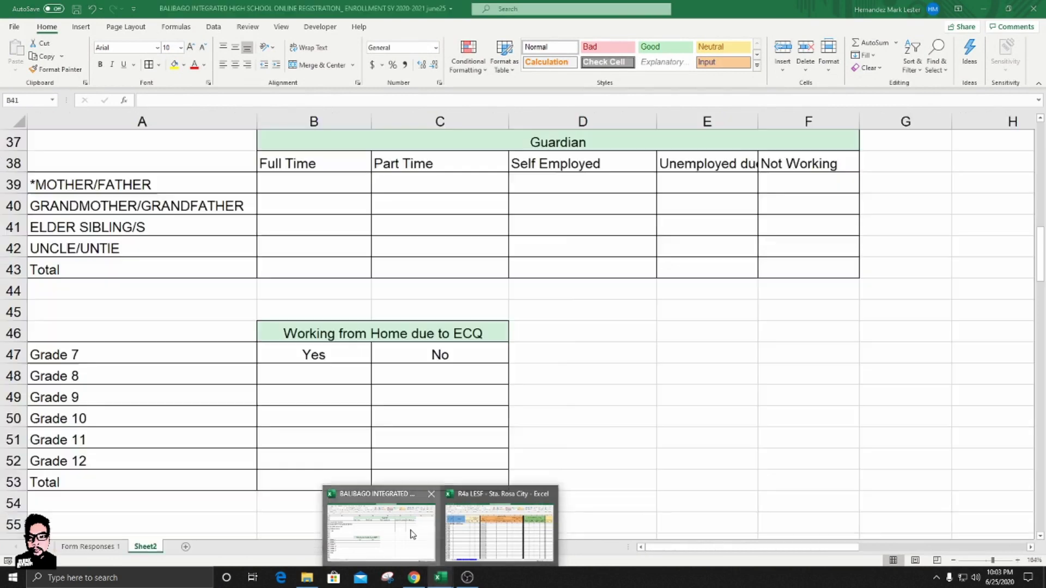
- Remove the leading asterisk from the MOTHER/FATHER label in A39 of the Guardian table
scroll(241, 365, "up", 1)
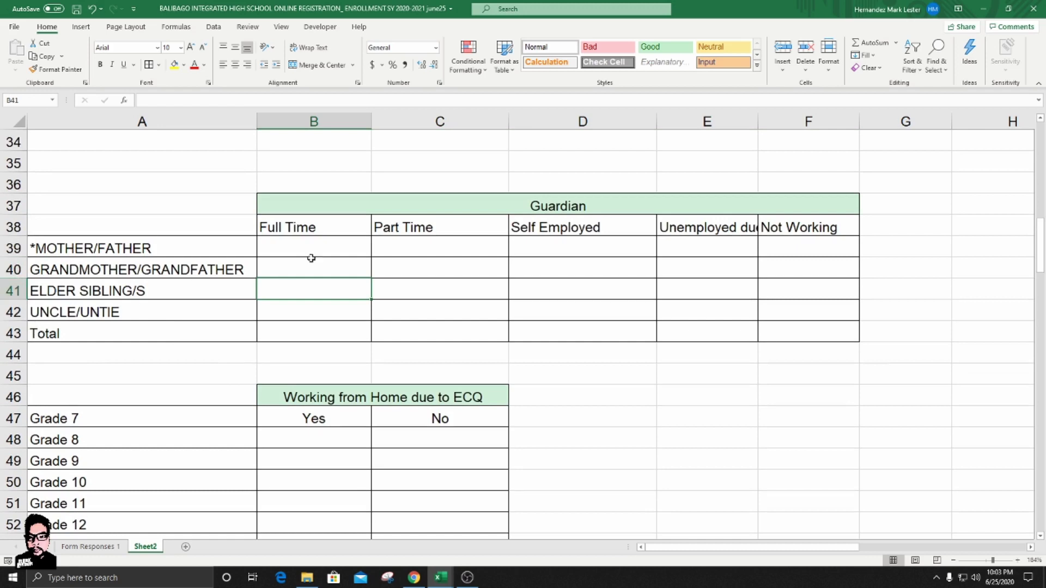
left_click(341, 247)
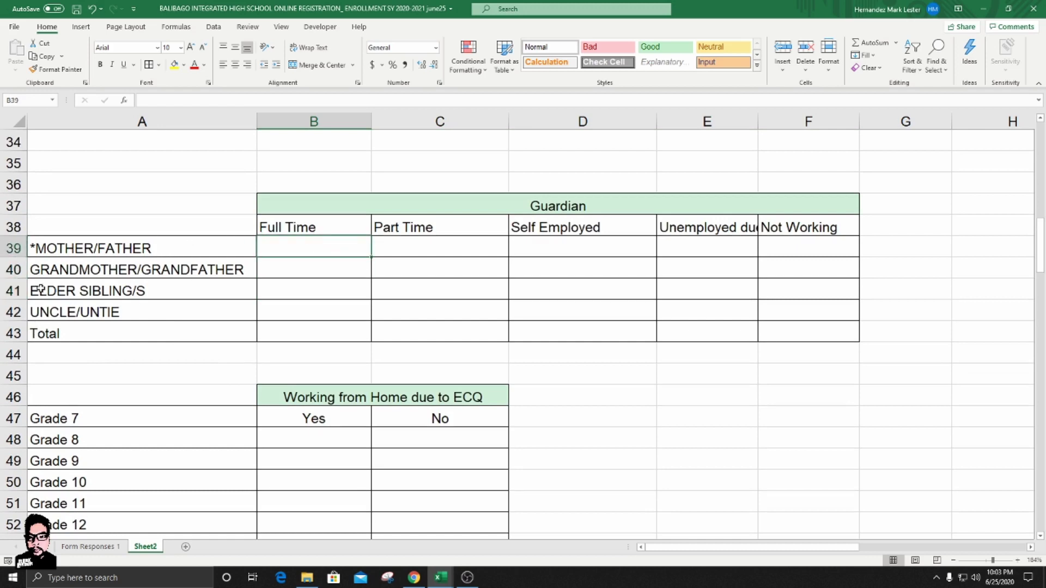
left_click(45, 246)
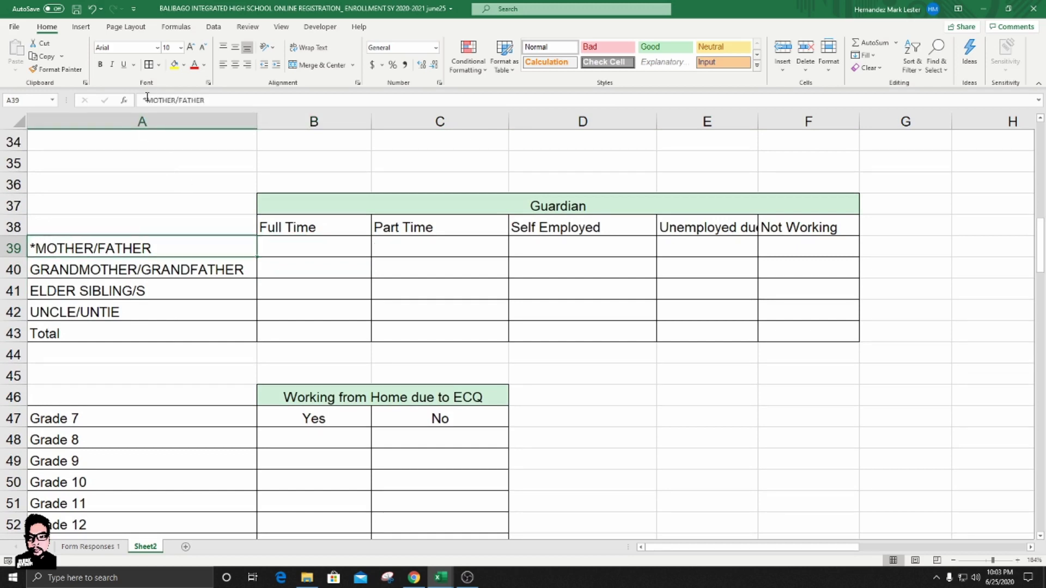
left_click(170, 101)
key("BackSpace")
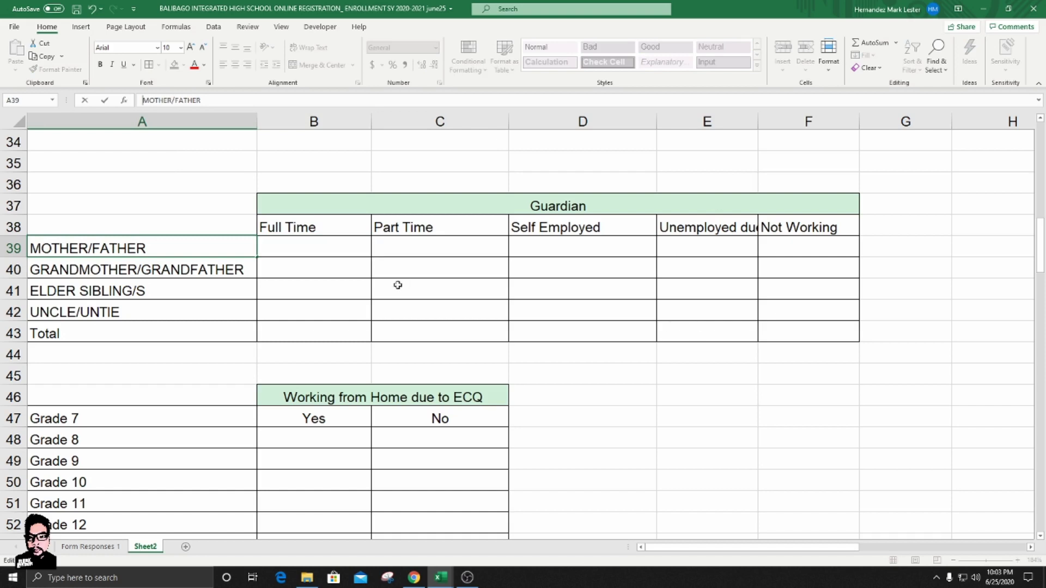
left_click(334, 248)
left_click(334, 263)
left_click(381, 250)
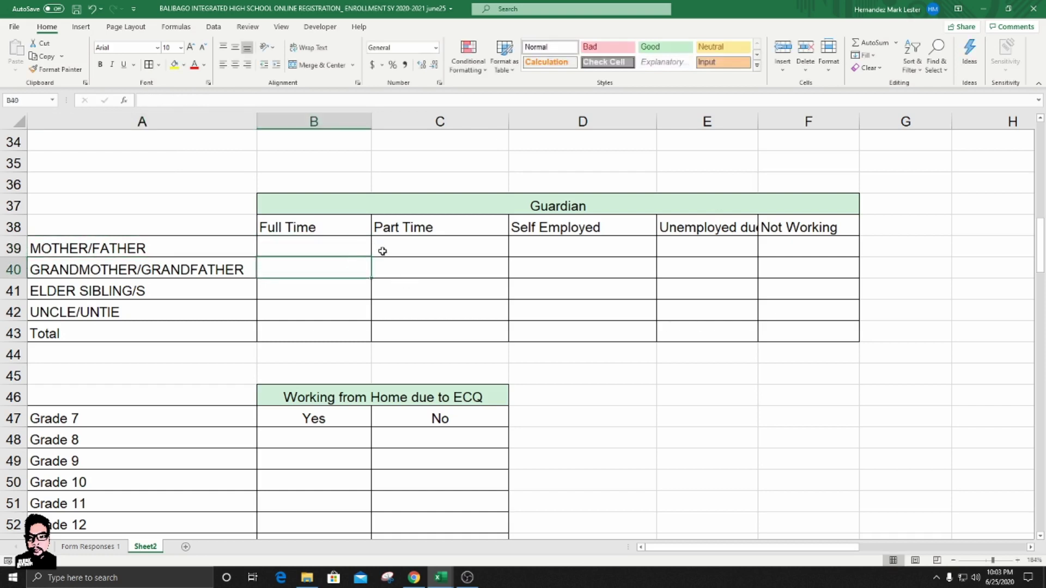
left_click(381, 273)
left_click(341, 250)
left_click(334, 271)
left_click(333, 292)
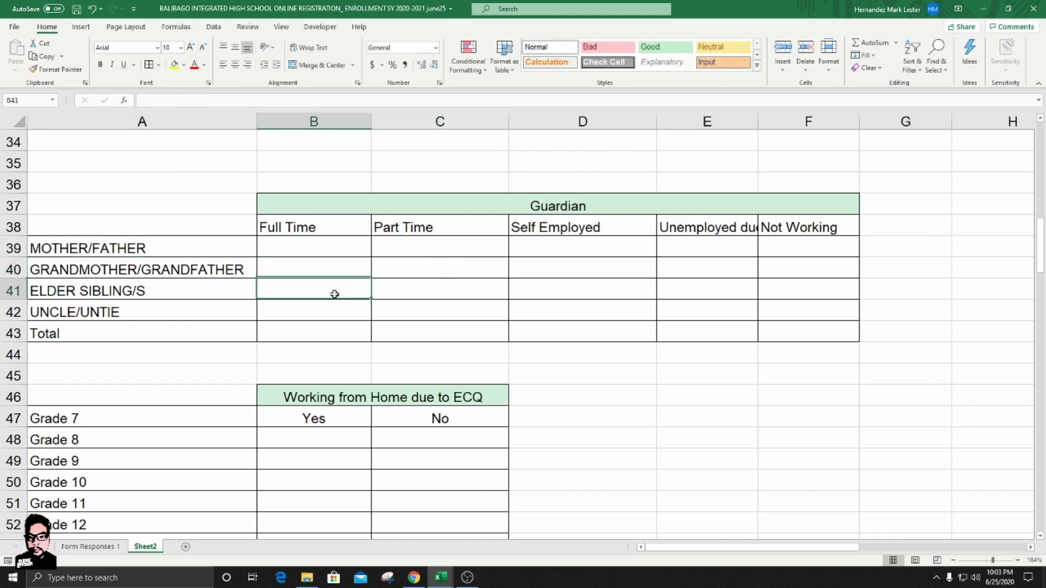
left_click(344, 243)
left_click(336, 268)
left_click(342, 250)
left_click(339, 268)
left_click(339, 294)
left_click(342, 245)
left_click(338, 272)
left_click(336, 292)
left_click(338, 310)
- Begin a COUNTIFS formula in B39 for the Guardian table's MOTHER/FATHER row under Full Time
left_click(337, 253)
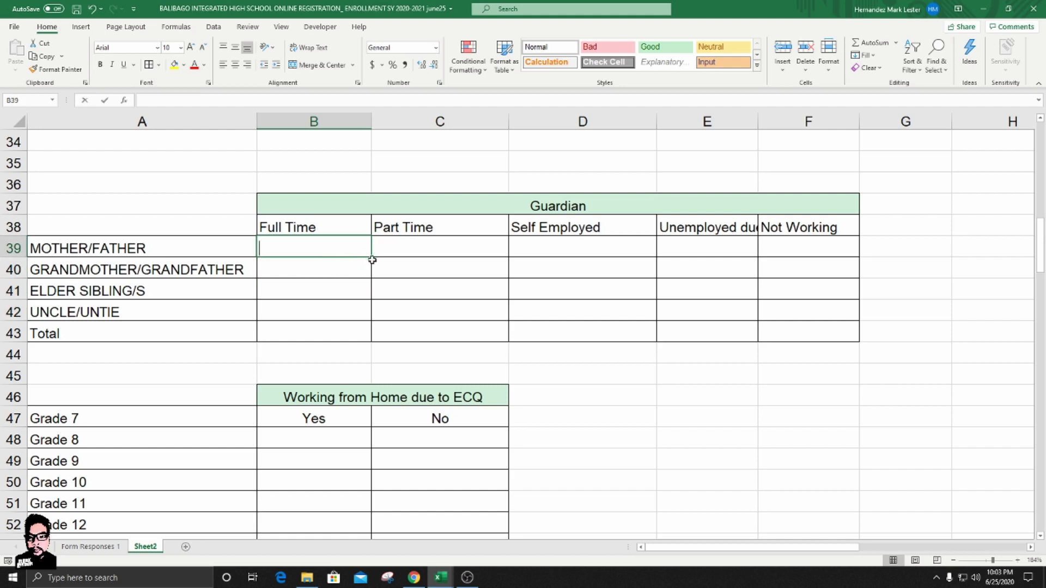
type("=")
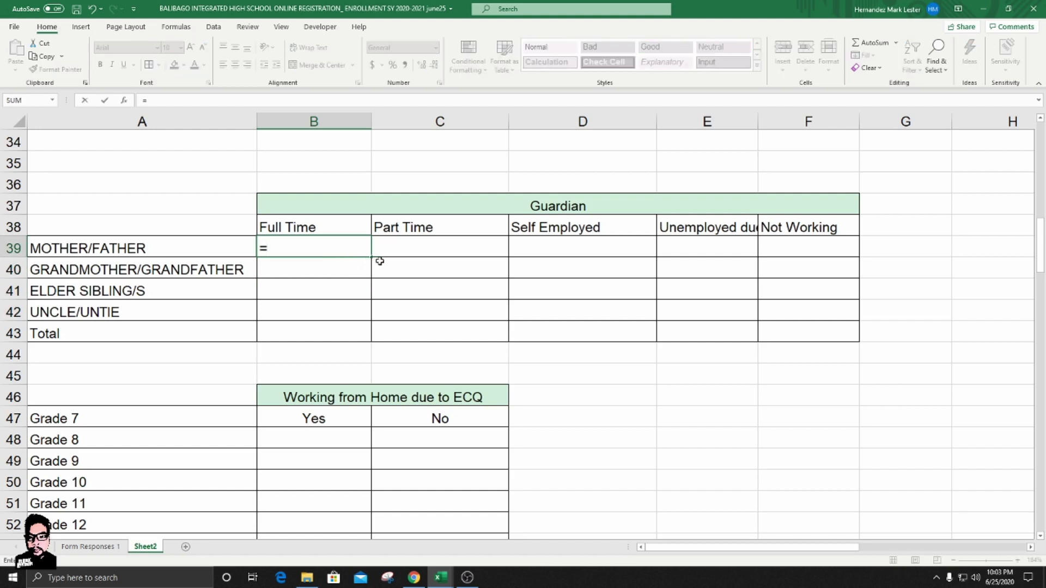
type("countif")
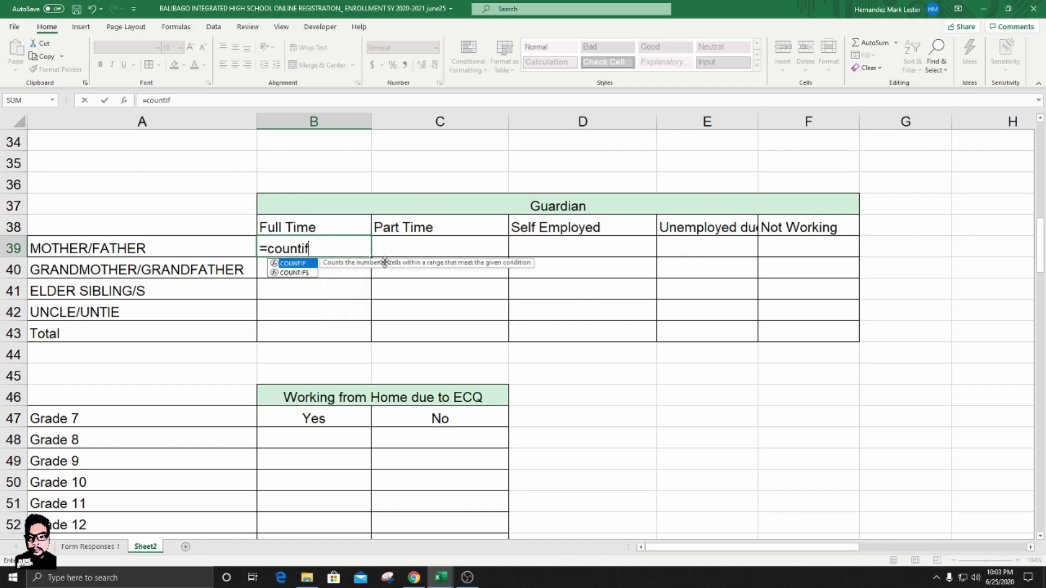
type("s")
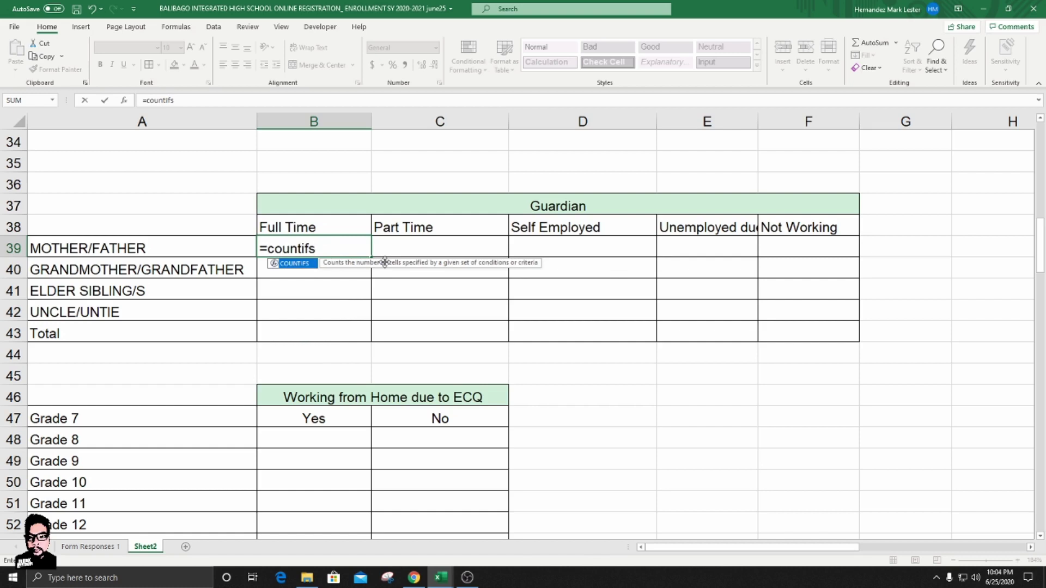
type("(")
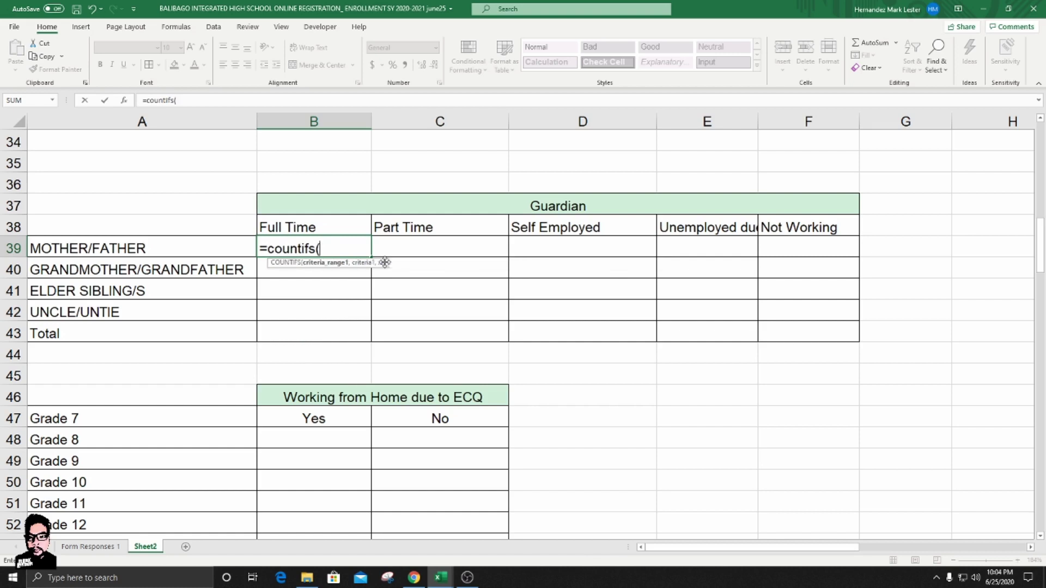
- Set the first COUNTIFS criteria range to the guardian's relationship responses in column AT of Form Responses 1, from AT2 down through the response rows
left_click(100, 547)
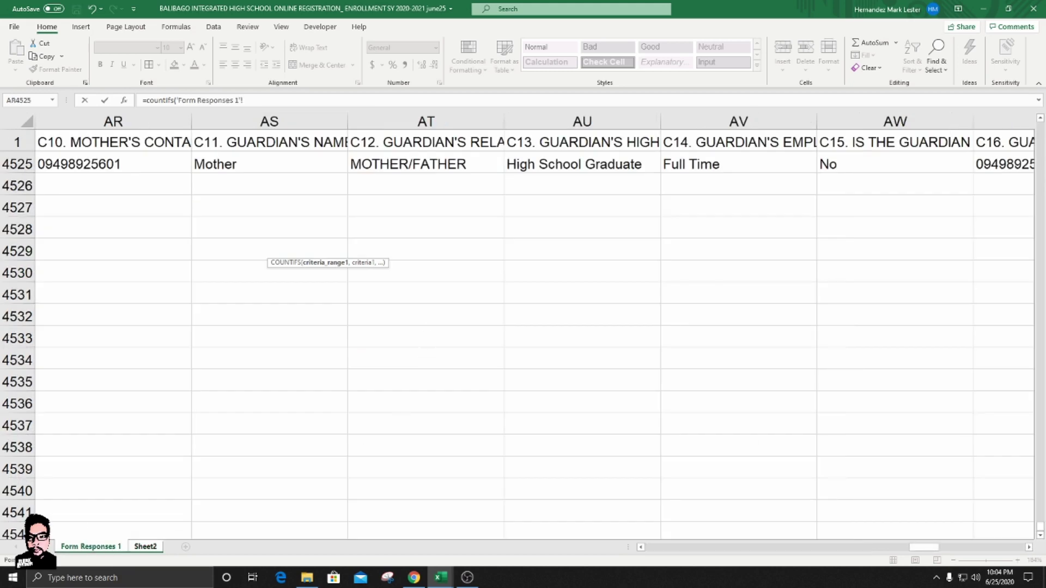
left_click_drag(1042, 533, 1040, 122)
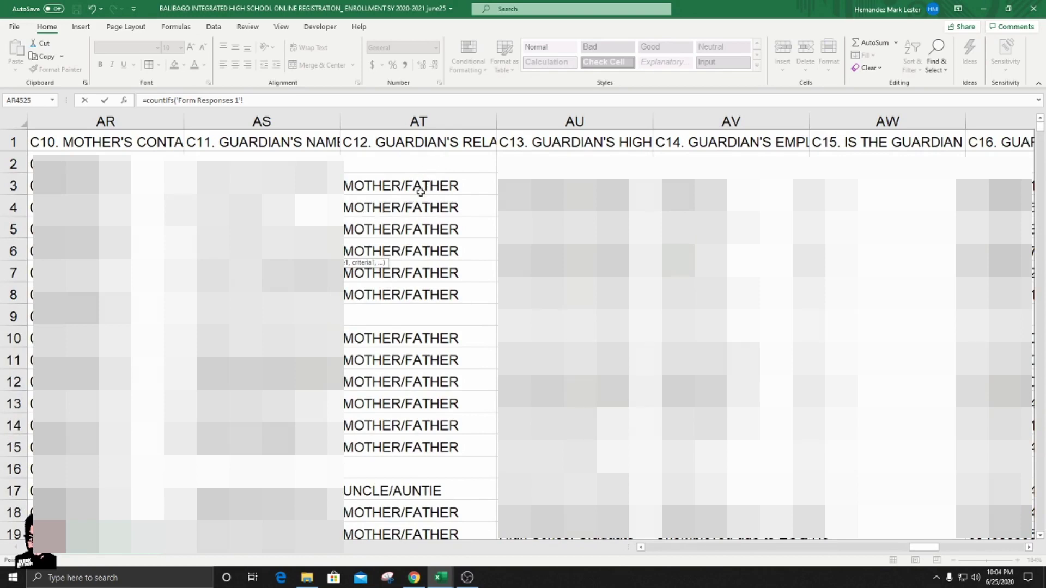
left_click(421, 164)
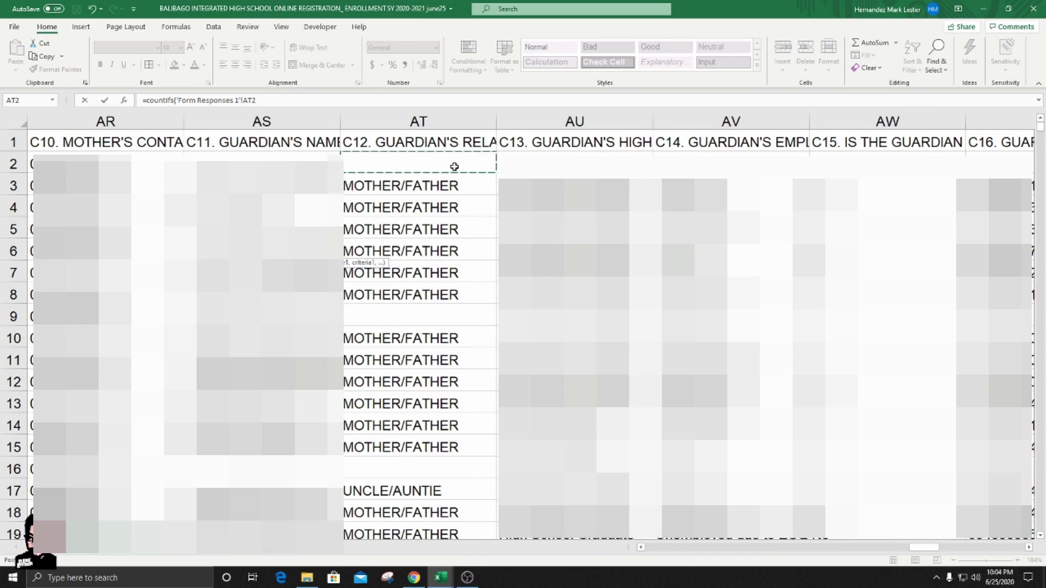
key("shift+Down")
key("shift+Down")
key("shift+Down")
key("shift+Down")
key("shift+Down")
key("shift+Down")
key("shift+Down")
key("shift+Down")
key("shift+Down")
key("shift+Down")
key("shift+Down")
key("shift+Down")
key("shift+Down")
key("shift+Down")
key("shift+Down")
key("shift+Down")
key("shift+Down")
key("shift+Down")
key("shift+Down")
key("shift+Down")
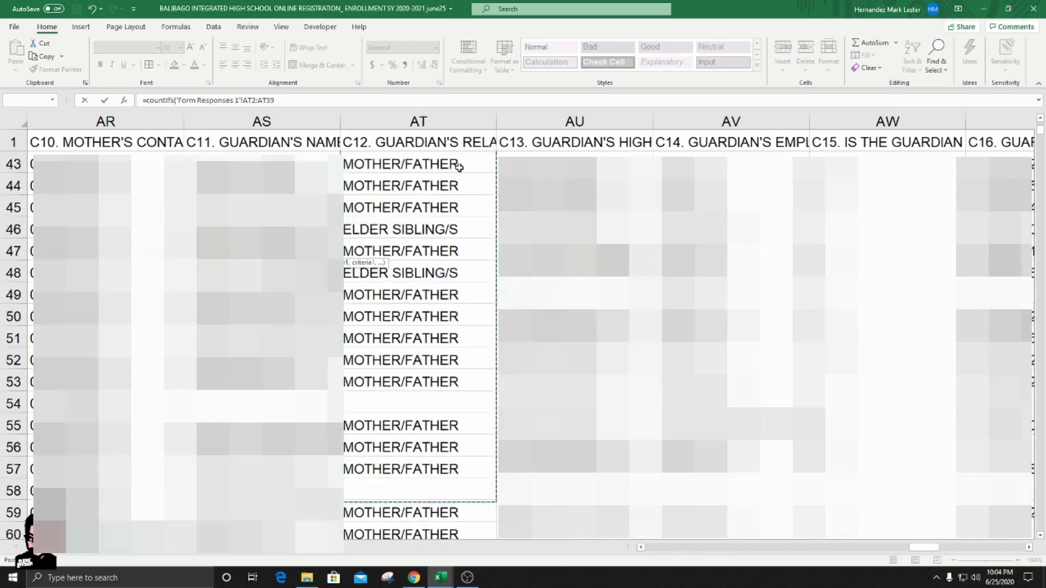
key("shift+Down")
key("shift+Down")
key("shift+Down")
key("shift+Down")
key("shift+Down")
key("shift+Down")
key("shift+Down")
key("shift+Down")
key("shift+Down")
key("shift+Down")
key("shift+Down")
key("shift+Down")
key("shift+Down")
key("shift+Down")
key("shift+Down")
key("shift+Down")
key("shift+Down")
key("shift+Down")
key("shift+Down")
key("shift+Down")
key("shift+Down")
key("shift+Down")
key("shift+Down")
key("shift+Down")
key("shift+Down")
key("shift+Down")
key("shift+Down")
key("shift+Down")
key("shift+Down")
key("shift+Down")
key("shift+Down")
key("shift+Down")
key("shift+Down")
key("shift+Down")
key("shift+Down")
key("shift+Down")
key("shift+Down")
key("shift+Down")
key("shift+Down")
key("shift+Down")
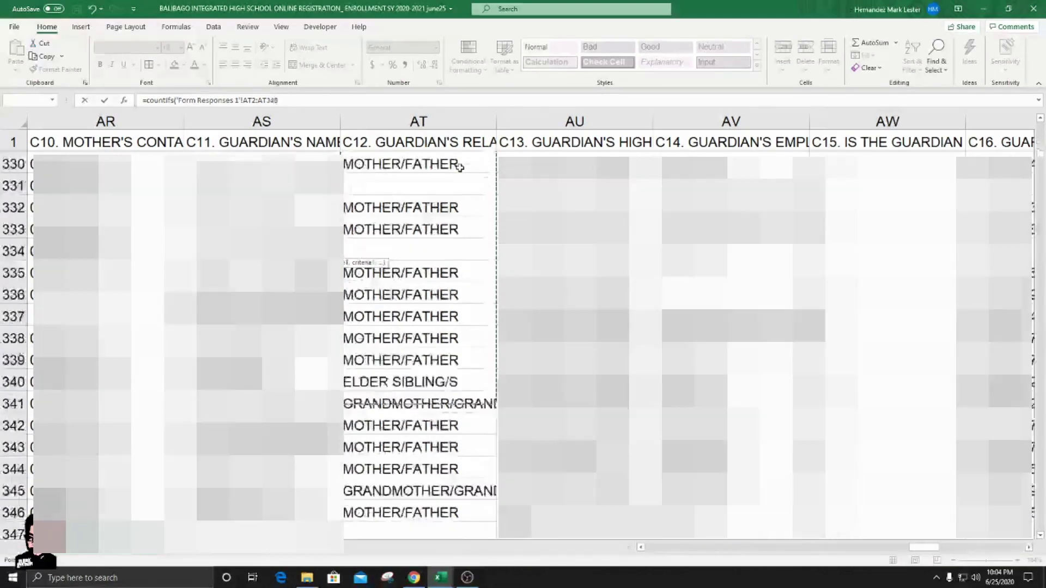
- Extend the first criteria range, starting at AT2 on Form Responses 1, down column AT past row 3130 toward the last guardian's relationship response
key("shift+Down")
key("shift+Down")
key("shift+Down")
key("shift+Down")
key("shift+Down")
key("shift+Down")
key("shift+Down")
key("shift+Down")
key("shift+Down")
key("shift+Down")
key("shift+Down")
key("shift+Down")
key("shift+Down")
key("shift+Down")
key("shift+Down")
key("shift+Down")
key("shift+Down")
key("shift+Down")
key("shift+Down")
key("shift+Down")
key("shift+Down")
key("shift+Down")
key("shift+Down")
key("shift+Down")
key("shift+Down")
key("shift+Down")
key("shift+Down")
key("shift+Down")
key("shift+Down")
key("shift+Down")
key("shift+Down")
key("shift+Down")
key("shift+Down")
key("shift+Down")
key("shift+Down")
key("shift+Down")
key("shift+Down")
key("shift+Down")
key("shift+Down")
key("shift+Down")
key("shift+Down")
key("shift+Down")
key("shift+Down")
key("shift+Down")
key("shift+Down")
key("shift+Down")
key("shift+Down")
key("shift+Down")
key("shift+Down")
key("shift+Down")
key("shift+Down")
key("shift+Down")
key("shift+Down")
key("shift+Down")
key("shift+Down")
key("shift+Down")
key("shift+Down")
key("shift+Down")
key("shift+Down")
key("shift+Down")
key("shift+Down")
key("shift+Down")
key("shift+Down")
key("shift+Down")
key("shift+Down")
key("shift+Down")
key("shift+Down")
key("shift+Down")
key("shift+Down")
key("shift+Down")
key("shift+Down")
key("shift+Down")
key("shift+Down")
key("shift+Down")
key("shift+Down")
key("shift+Down")
key("shift+Down")
key("shift+Down")
key("shift+Down")
key("shift+Down")
key("shift+Down")
key("shift+Down")
key("shift+Down")
key("shift+Down")
key("shift+Down")
key("shift+Down")
key("shift+Down")
key("shift+Down")
key("shift+Down")
key("shift+Down")
key("shift+Down")
key("shift+Down")
key("shift+Down")
key("shift+Down")
key("shift+Down")
key("shift+Down")
key("shift+Down")
key("shift+Down")
key("shift+Down")
key("shift+Down")
key("shift+Down")
key("shift+Down")
key("shift+Down")
key("shift+Down")
key("shift+Down")
key("shift+Down")
key("shift+Down")
key("shift+Down")
key("shift+Down")
key("shift+Down")
key("shift+Down")
key("shift+Down")
key("shift+Down")
key("shift+Down")
key("shift+Down")
key("shift+Down")
key("shift+Down")
key("shift+Down")
key("shift+Down")
key("shift+Down")
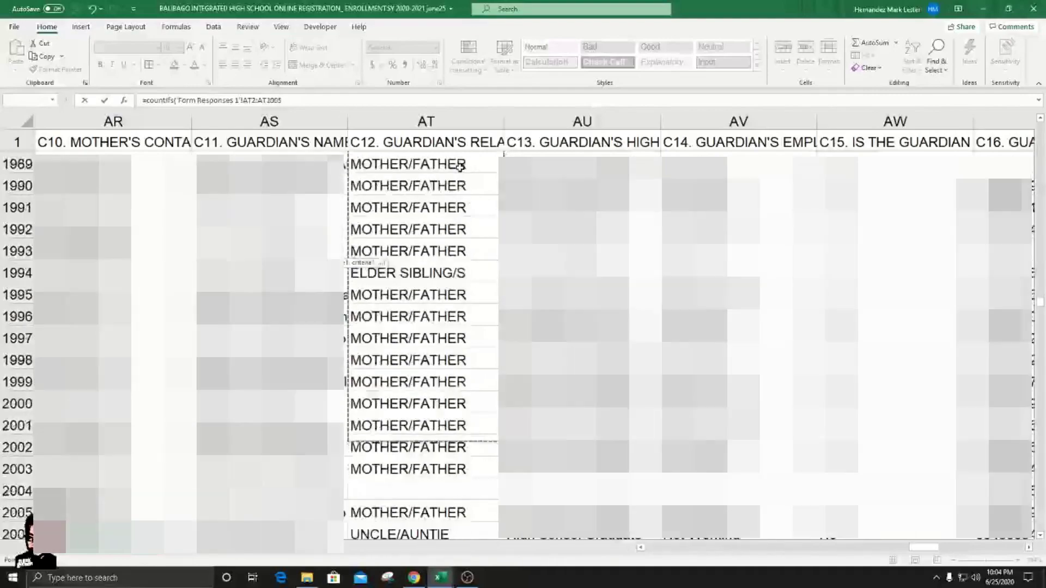
key("shift+Down")
key("shift+Down")
key("shift+Down")
key("shift+Down")
key("shift+Down")
key("shift+Down")
key("shift+Down")
key("shift+Down")
key("shift+Down")
key("shift+Down")
key("shift+Down")
key("shift+Down")
key("shift+Down")
key("shift+Down")
key("shift+Down")
key("shift+Down")
key("shift+Down")
key("shift+Down")
key("shift+Down")
key("shift+Down")
key("shift+Down")
key("shift+Down")
key("shift+Down")
key("shift+Down")
key("shift+Down")
key("shift+Down")
key("shift+Down")
key("shift+Down")
key("shift+Down")
key("shift+Down")
key("shift+Down")
key("shift+Down")
key("shift+Down")
key("shift+Down")
key("shift+Down")
key("shift+Down")
key("shift+Down")
key("shift+Down")
key("shift+Down")
key("shift+Down")
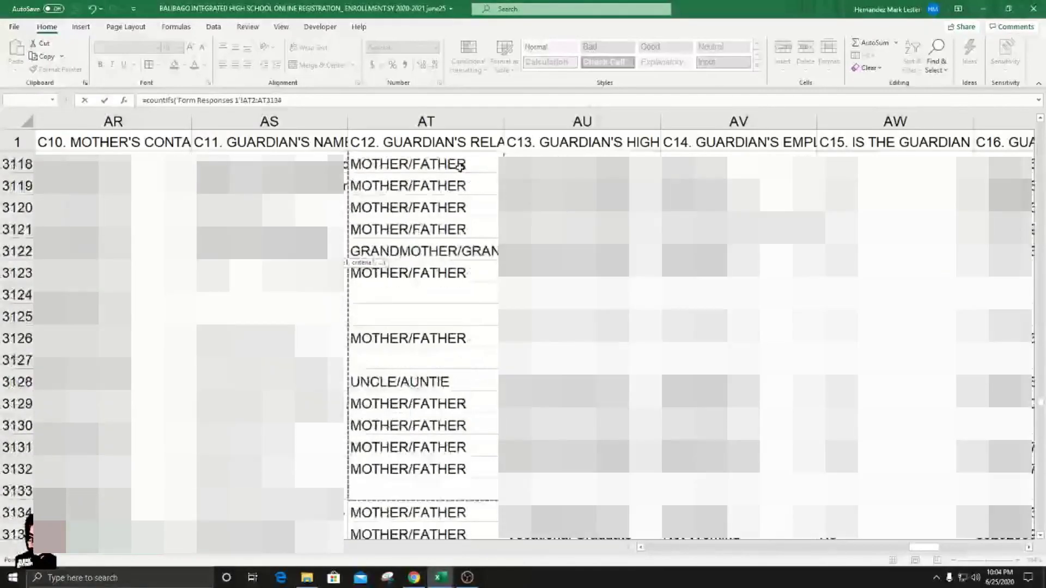
- Extend the first criteria range from AT2 down column AT to the last guardian's relationship response in row 4525
key("shift+Down")
key("shift+Down")
key("shift+Down")
key("shift+Down")
key("shift+Down")
key("shift+Down")
key("shift+Down")
key("shift+Down")
key("shift+Down")
key("shift+Down")
key("shift+Down")
key("shift+Down")
key("shift+Down")
key("shift+Down")
key("shift+Down")
key("shift+Down")
key("shift+Down")
key("shift+Down")
key("shift+Down")
key("shift+Down")
key("shift+Down")
key("shift+Down")
key("shift+Down")
key("shift+Down")
key("shift+Down")
key("shift+Down")
key("shift+Down")
key("shift+Down")
key("shift+Down")
key("shift+Down")
key("shift+Down")
key("shift+Down")
key("shift+Down")
key("shift+Down")
key("shift+Down")
key("shift+Down")
key("shift+Down")
key("shift+Down")
key("shift+Down")
key("shift+Down")
key("shift+Down")
key("shift+Down")
key("shift+Down")
key("shift+Down")
key("shift+Down")
key("shift+Down")
key("shift+Down")
key("shift+Down")
key("shift+Down")
key("shift+Down")
key("shift+Down")
key("shift+Down")
key("shift+Down")
key("shift+Down")
key("shift+Down")
key("shift+Down")
key("shift+Down")
key("shift+Down")
key("shift+Down")
key("shift+Down")
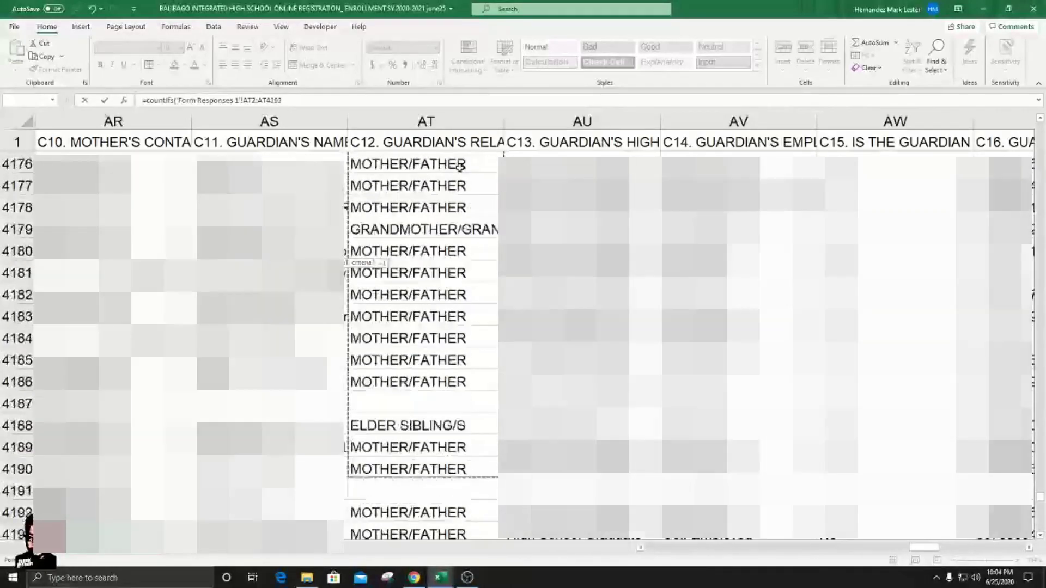
key("shift+Down")
key("shift+Down")
key("shift+Down")
key("shift+Down")
key("shift+Down")
key("shift+Down")
key("shift+Down")
key("shift+Down")
key("shift+Down")
key("shift+Down")
key("shift+Down")
key("shift+Down")
key("shift+Down")
key("shift+Down")
key("shift+Down")
key("shift+Down")
key("shift+Down")
key("shift+Down")
key("shift+Down")
key("shift+Down")
key("ctrl+shift+Down")
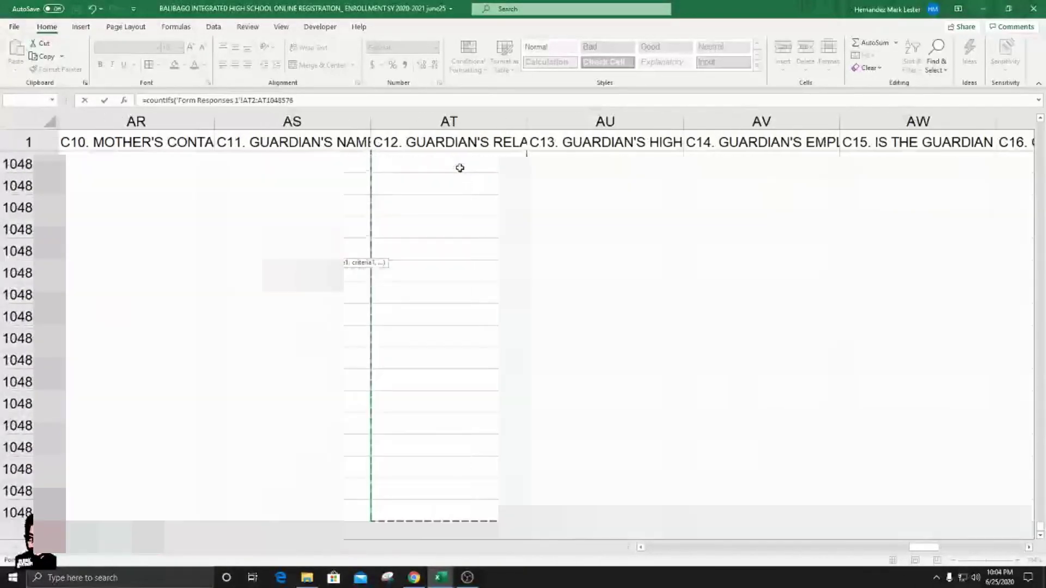
key("ctrl+shift+Up")
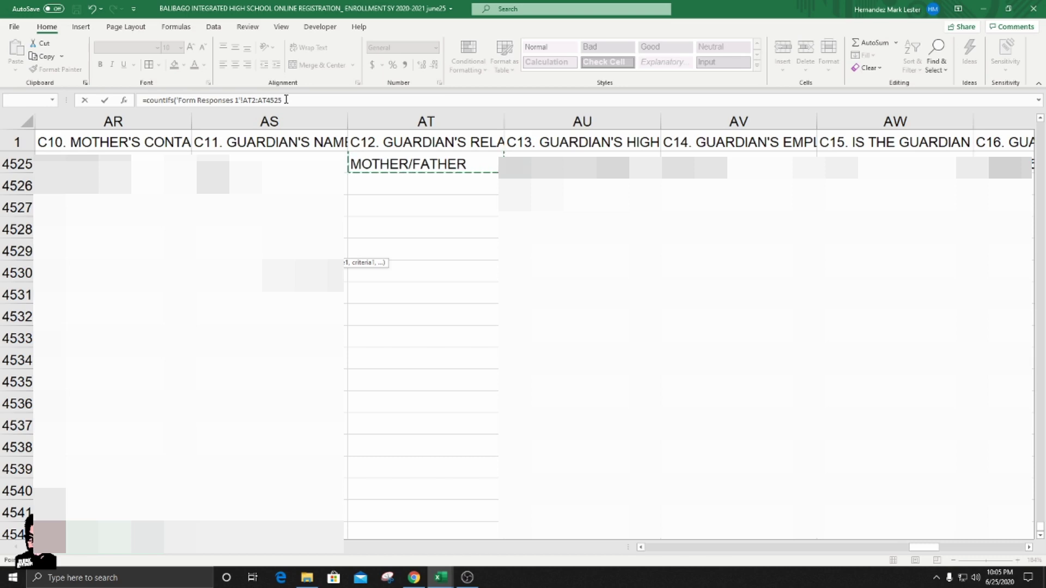
- Make the first criteria range absolute as $AT$2:$AT$4525 and continue the COUNTIFS formula to its first criterion
key("F4")
left_click(298, 100)
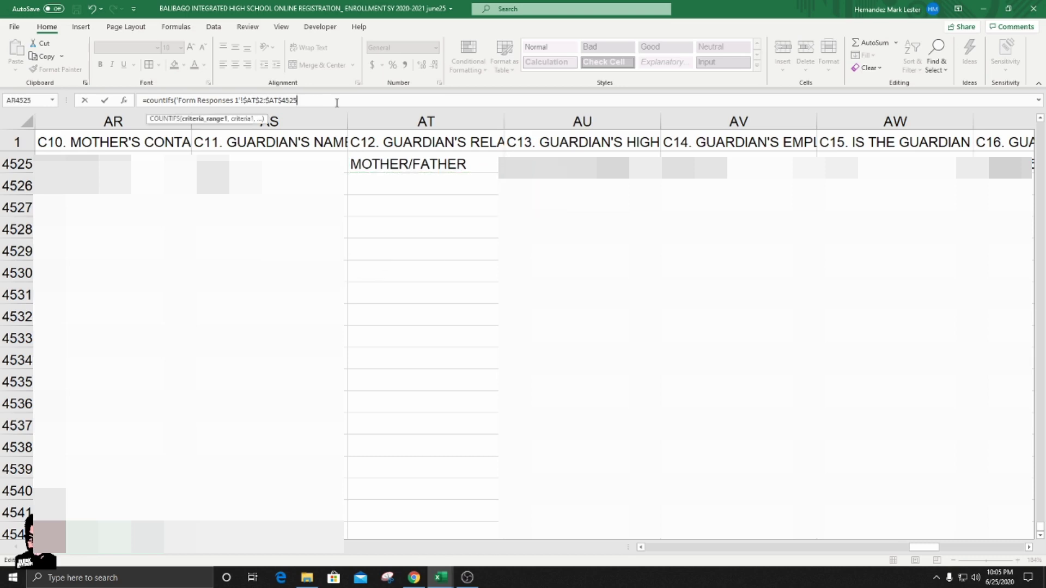
type(",")
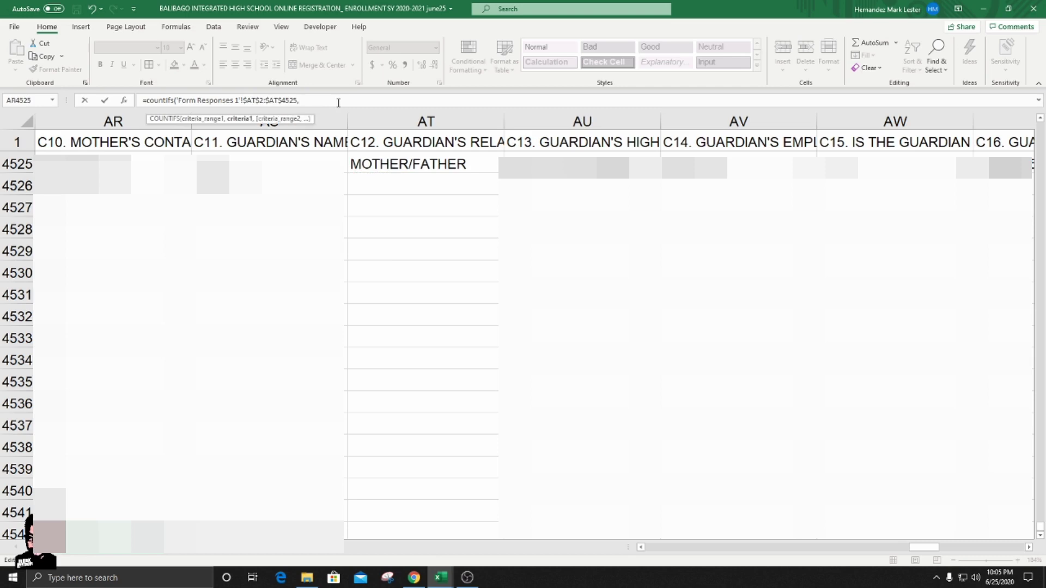
- Set the first COUNTIFS criterion to the MOTHER/FATHER label in A39 on Sheet2
left_click(146, 546)
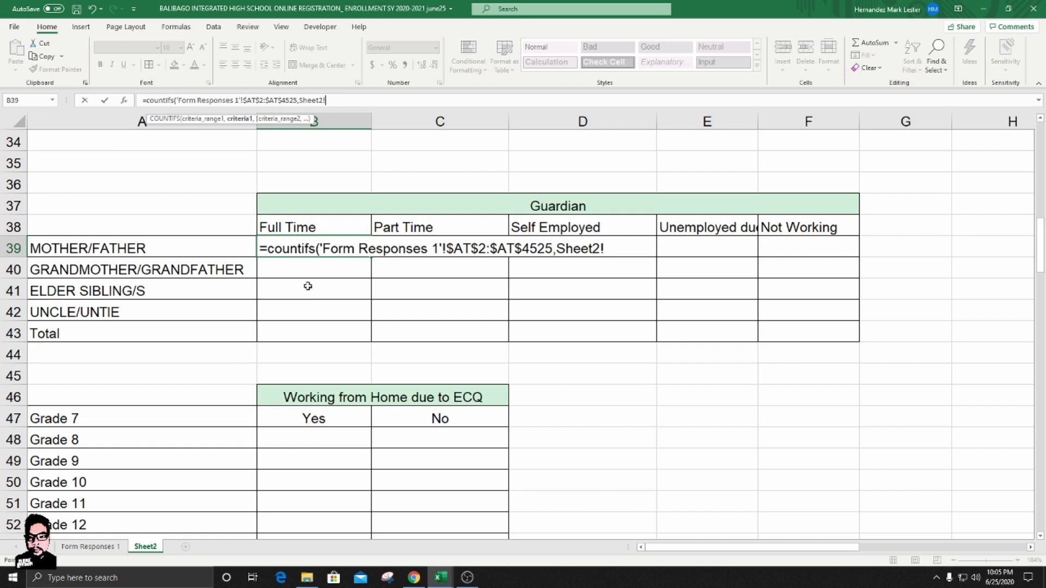
left_click(191, 249)
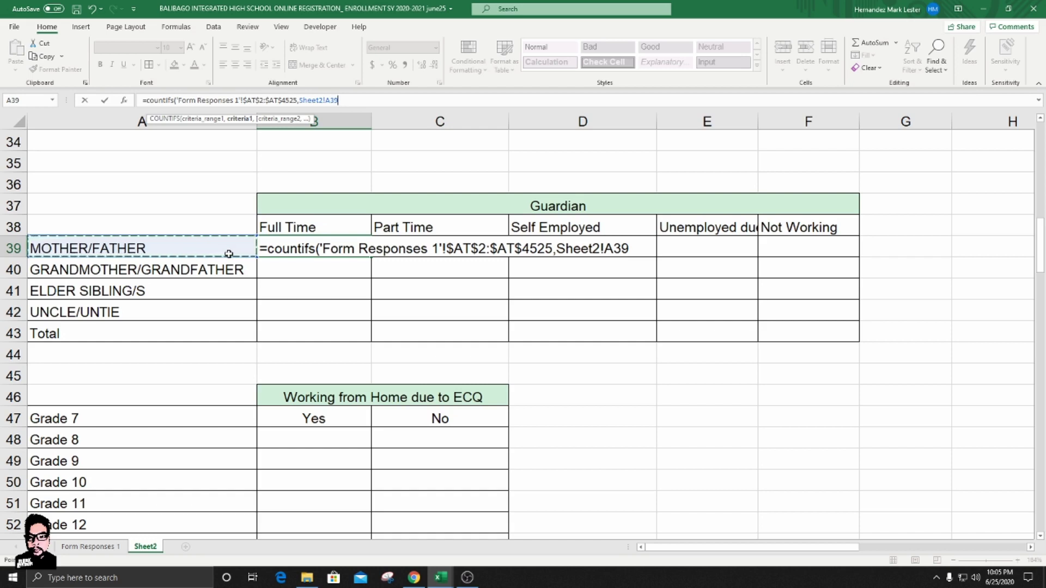
type(",")
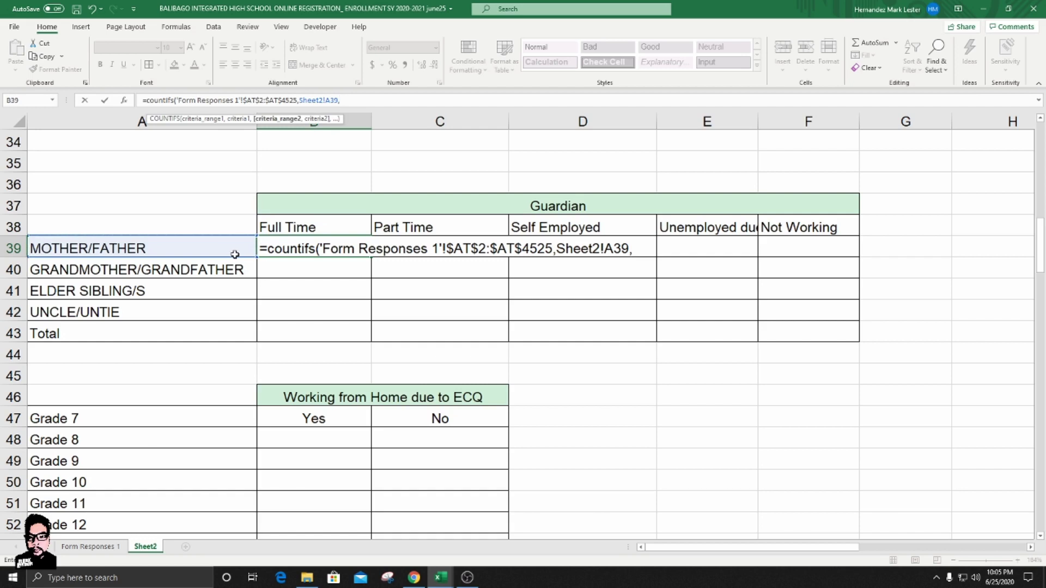
- Extend the second criteria range, starting at AV2 on Form Responses 1, down column AV past row 1440 toward the last guardian's employment status response
left_click(93, 549)
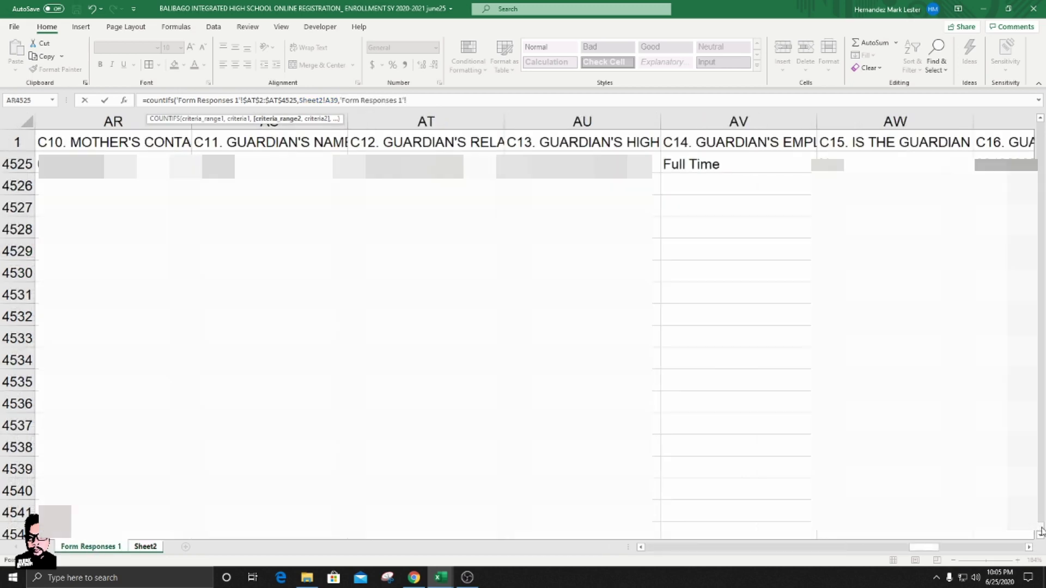
left_click_drag(1041, 533, 1032, 93)
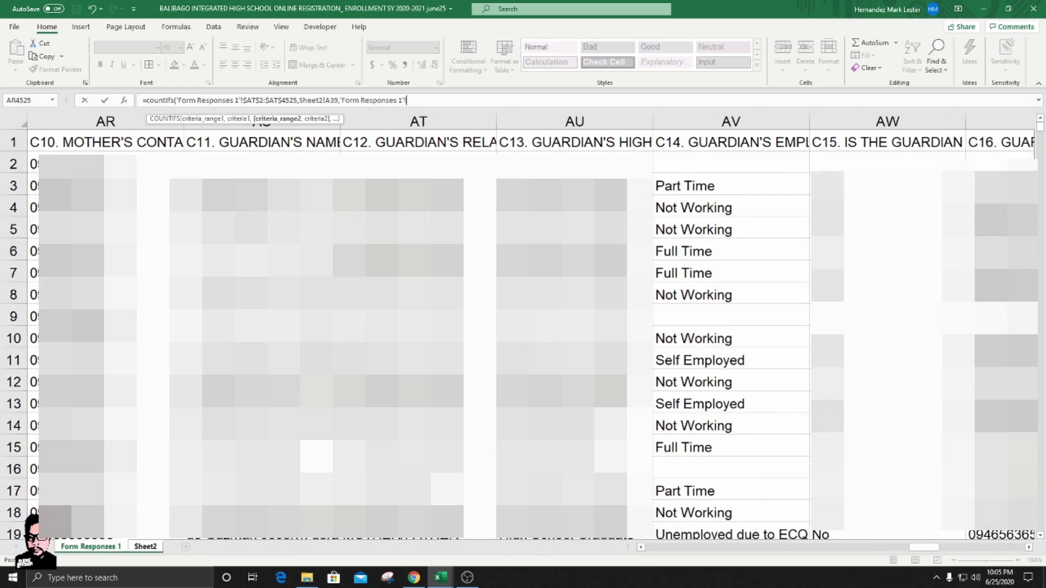
left_click(729, 165)
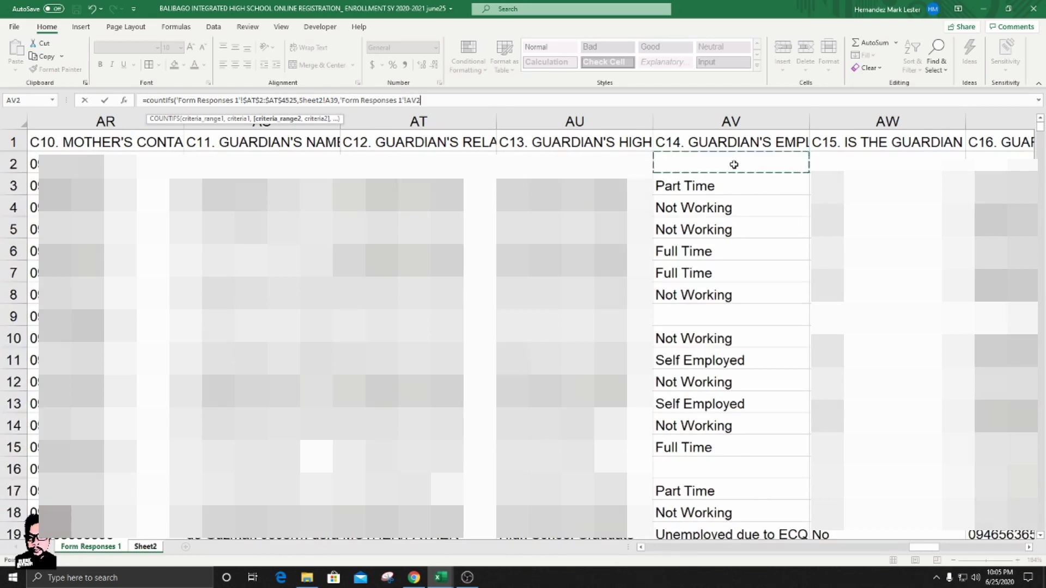
key("shift+Down")
key("shift+Down")
key("shift+Down")
key("shift+Down")
key("shift+Down")
key("shift+Down")
key("shift+Down")
key("shift+Down")
key("shift+Down")
key("shift+Down")
key("shift+Down")
key("shift+Down")
key("shift+Down")
key("shift+Down")
key("shift+Down")
key("shift+Down")
key("shift+Down")
key("shift+Down")
key("shift+Down")
key("shift+Down")
key("shift+Down")
key("shift+Down")
key("shift+Down")
key("shift+Down")
key("shift+Down")
key("shift+Down")
key("shift+Down")
key("shift+Down")
key("shift+Down")
key("shift+Down")
key("shift+Down")
key("shift+Down")
key("shift+Down")
key("shift+Down")
key("shift+Down")
key("shift+Down")
key("shift+Down")
key("shift+Down")
key("shift+Down")
key("shift+Down")
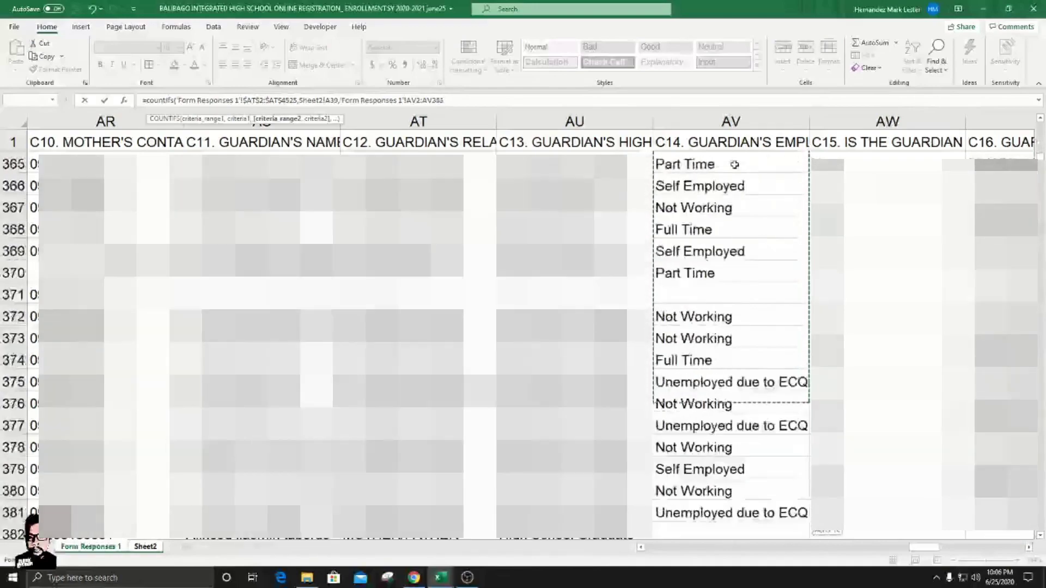
key("shift+Down")
key("shift+Down")
key("shift+Down")
key("shift+Down")
key("shift+Down")
key("shift+Down")
key("shift+Down")
key("shift+Down")
key("shift+Down")
key("shift+Down")
key("shift+Down")
key("shift+Down")
key("shift+Down")
key("shift+Down")
key("shift+Down")
key("shift+Down")
key("shift+Down")
key("shift+Down")
key("shift+Down")
key("shift+Down")
key("shift+Down")
key("shift+Down")
key("shift+Down")
key("shift+Down")
key("shift+Down")
key("shift+Down")
key("shift+Down")
key("shift+Down")
key("shift+Down")
key("shift+Down")
key("shift+Down")
key("shift+Down")
key("shift+Down")
key("shift+Down")
key("shift+Down")
key("shift+Down")
key("shift+Down")
key("shift+Down")
key("shift+Down")
key("shift+Down")
key("shift+Down")
key("shift+Down")
key("shift+Down")
key("shift+Down")
key("shift+Down")
key("shift+Down")
key("shift+Down")
key("shift+Down")
key("shift+Down")
key("shift+Down")
key("shift+Down")
key("shift+Down")
key("shift+Down")
key("shift+Down")
key("shift+Down")
key("shift+Down")
key("shift+Down")
key("shift+Down")
key("shift+Down")
key("shift+Down")
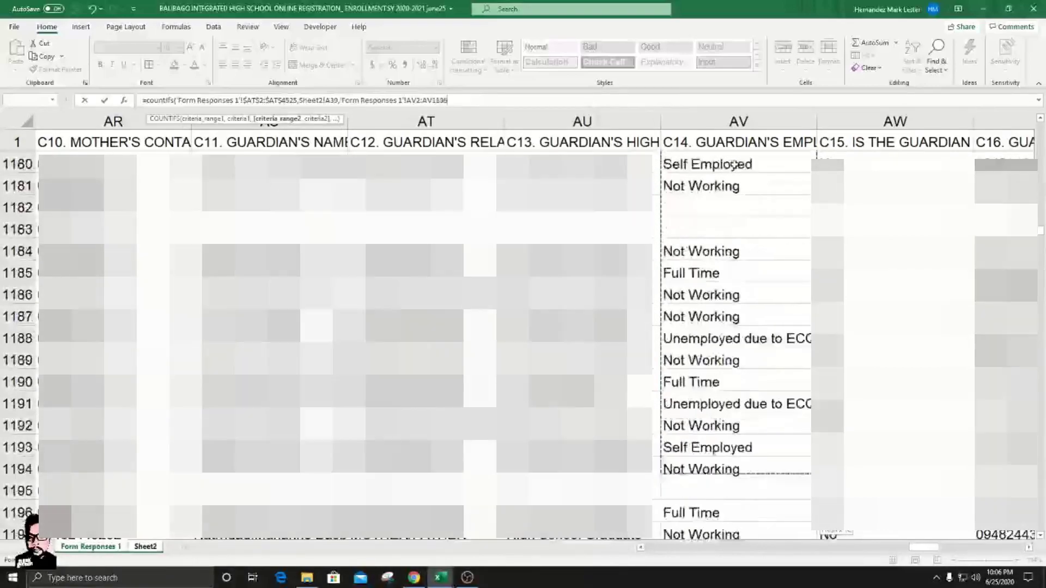
key("shift+Down")
key("shift+Down")
key("shift+Down")
key("shift+Down")
key("shift+Down")
key("shift+Down")
key("shift+Down")
key("shift+Down")
key("shift+Down")
key("shift+Down")
key("shift+Down")
key("shift+Down")
key("shift+Down")
key("shift+Down")
key("shift+Down")
key("shift+Down")
key("shift+Down")
key("shift+Down")
key("shift+Down")
key("shift+Down")
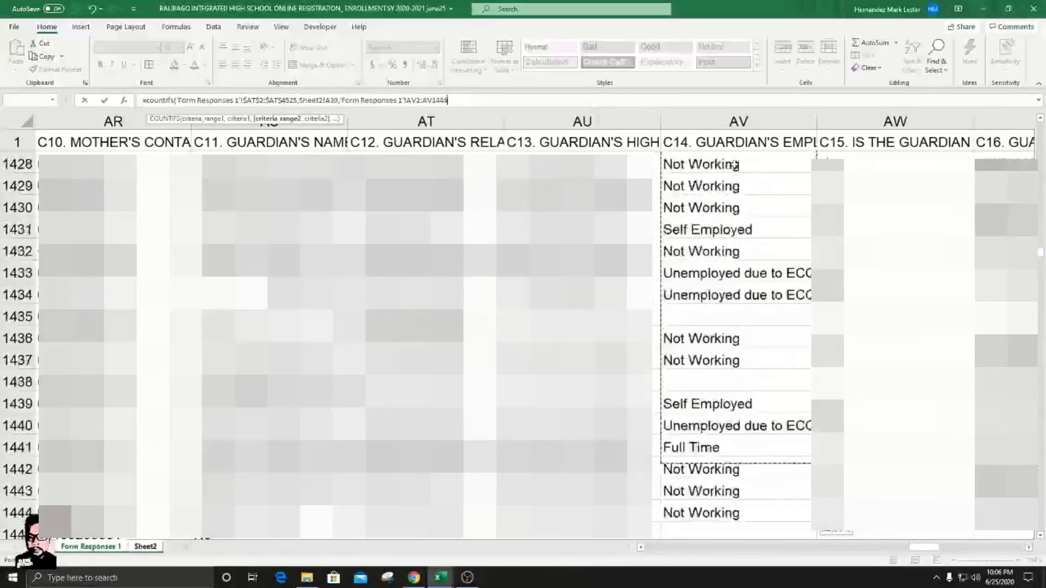
- Extend the second criteria range down column AV to the last response in row 4525 and make it absolute as $AV$2:$AV$4525
key("shift+Down")
key("shift+Down")
key("shift+Down")
key("shift+Down")
key("shift+Down")
key("shift+Down")
key("shift+Down")
key("shift+Down")
key("shift+Down")
key("shift+Down")
key("shift+Down")
key("shift+Down")
key("shift+Down")
key("shift+Down")
key("shift+Down")
key("shift+Down")
key("shift+Down")
key("shift+Down")
key("shift+Down")
key("shift+Down")
key("shift+Down")
key("shift+Down")
key("shift+Down")
key("shift+Down")
key("shift+Down")
key("shift+Down")
key("shift+Down")
key("shift+Down")
key("shift+Down")
key("shift+Down")
key("shift+Down")
key("shift+Down")
key("shift+Down")
key("shift+Down")
key("shift+Down")
key("shift+Down")
key("shift+Down")
key("shift+Down")
key("shift+Down")
key("shift+Down")
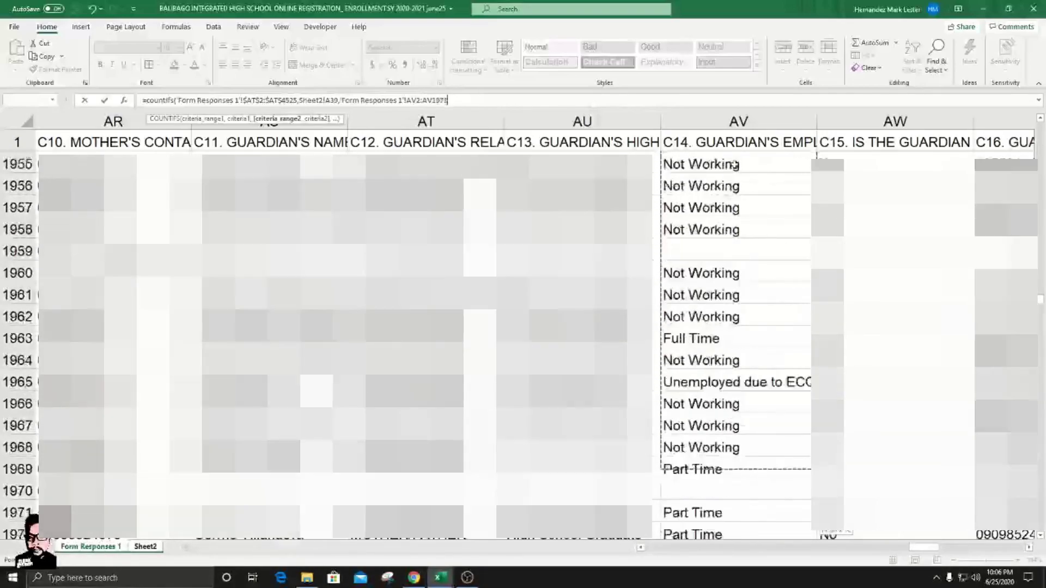
key("shift+Down")
key("shift+Down")
key("shift+Down")
key("shift+Down")
key("shift+Down")
key("shift+Down")
key("shift+Down")
key("shift+Down")
key("shift+Down")
key("shift+Down")
key("shift+Down")
key("shift+Down")
key("shift+Down")
key("shift+Down")
key("shift+Down")
key("shift+Down")
key("shift+Down")
key("shift+Down")
key("shift+Down")
key("shift+Down")
key("shift+Down")
key("shift+Down")
key("shift+Down")
key("shift+Down")
key("shift+Down")
key("shift+Down")
key("shift+Down")
key("shift+Down")
key("shift+Down")
key("shift+Down")
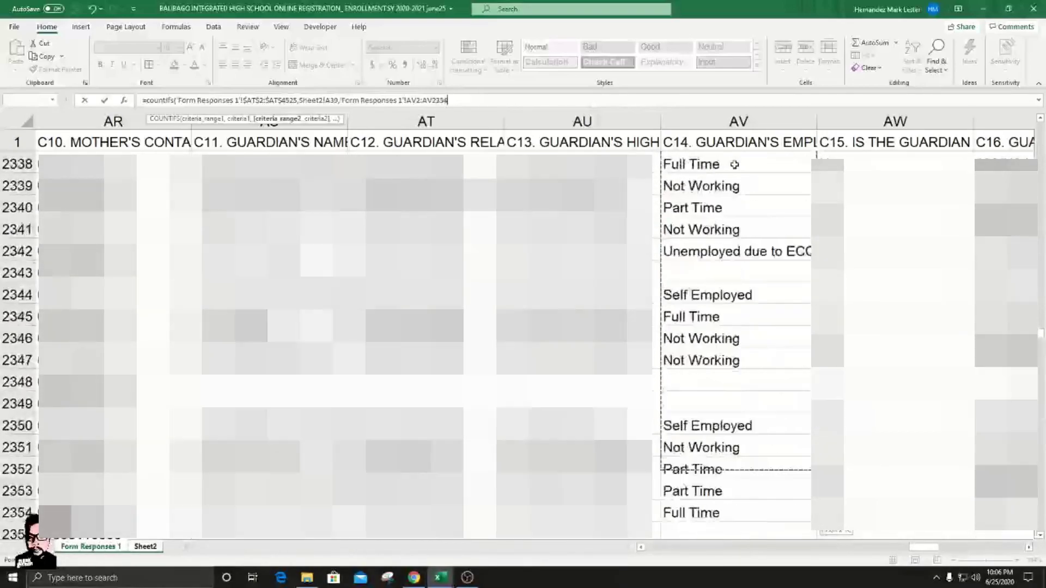
left_click_drag(736, 163, 735, 165)
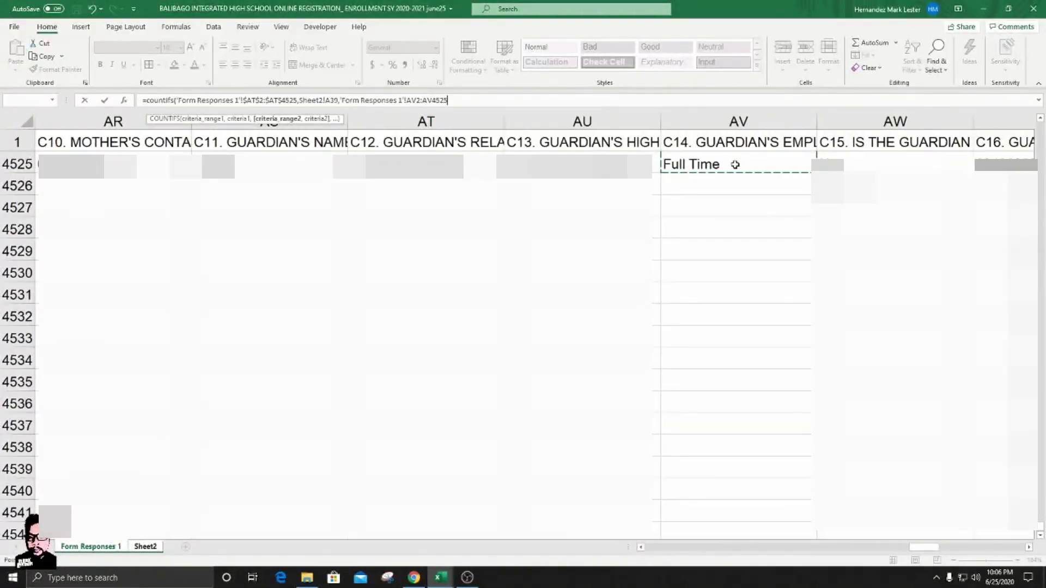
key("F4")
type(",")
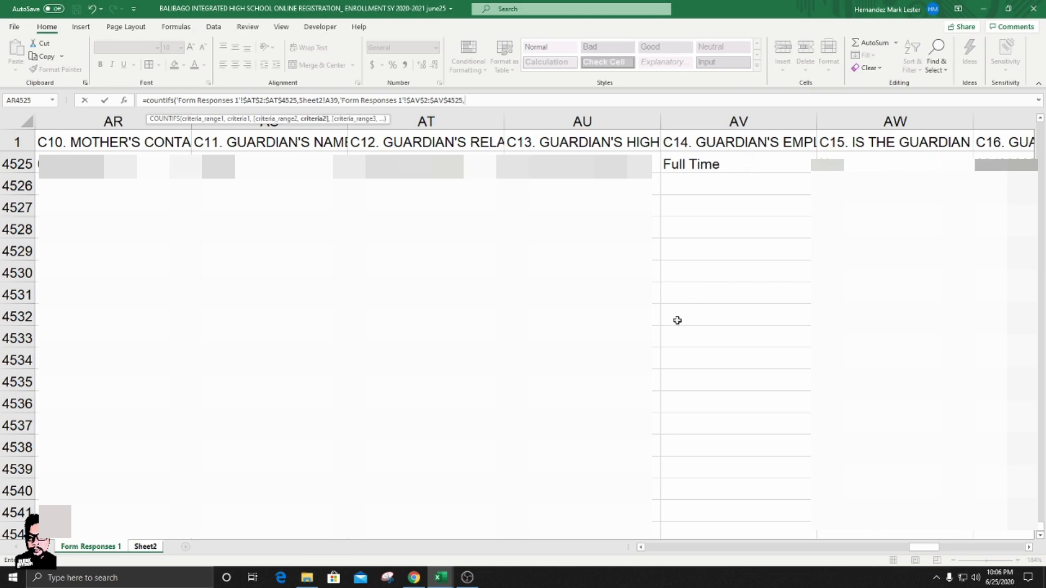
- Set the second COUNTIFS criterion to the Full Time header on Sheet2 as $B$38 and complete the formula in B39
left_click(147, 549)
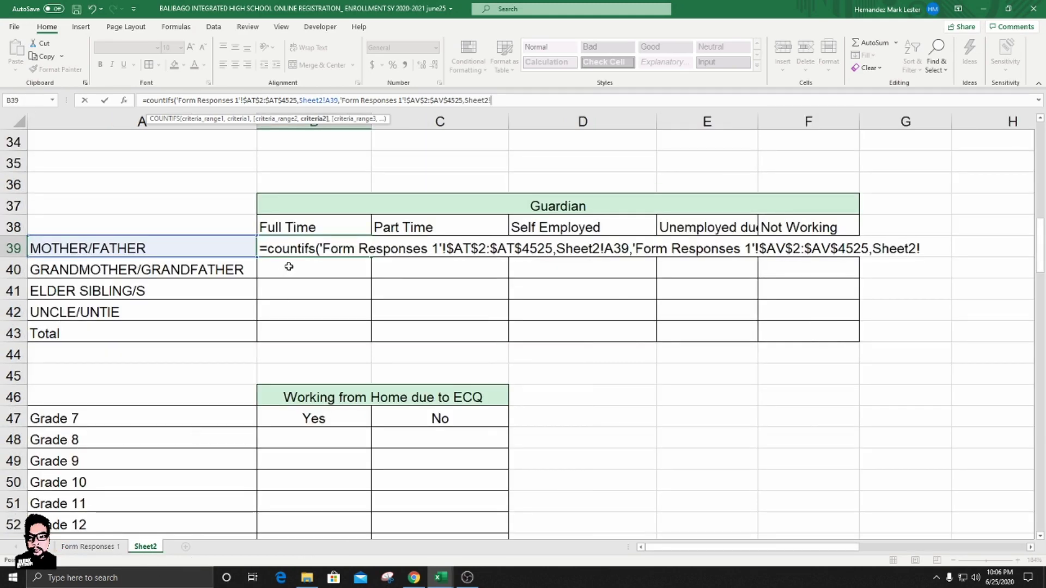
left_click(311, 226)
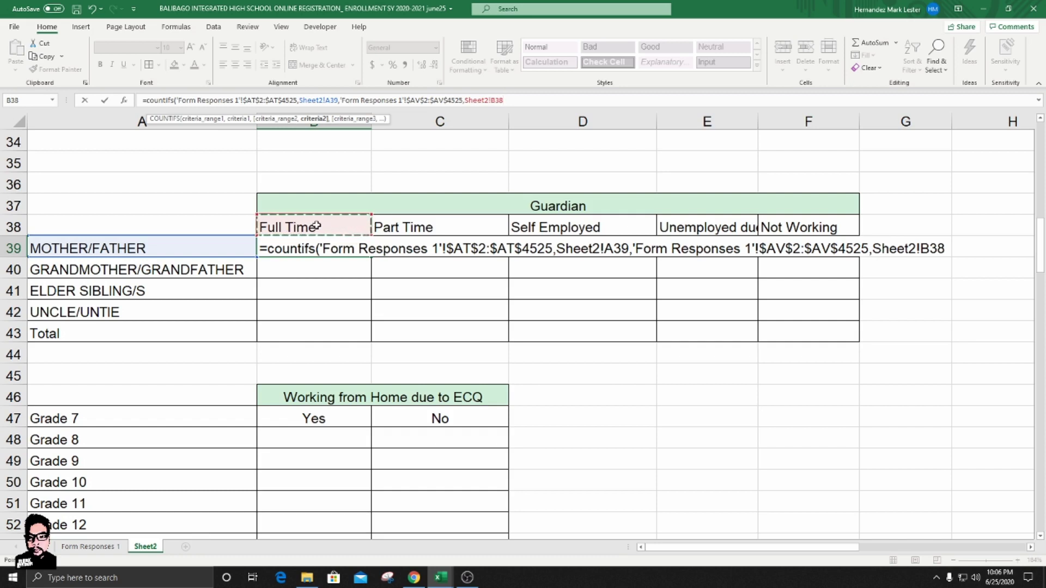
key("F4")
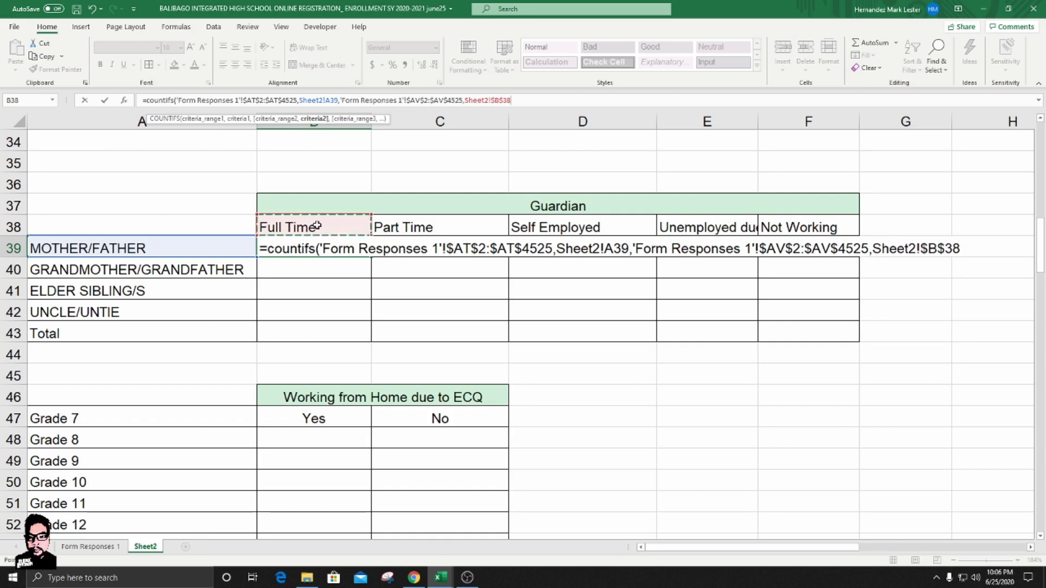
type(")")
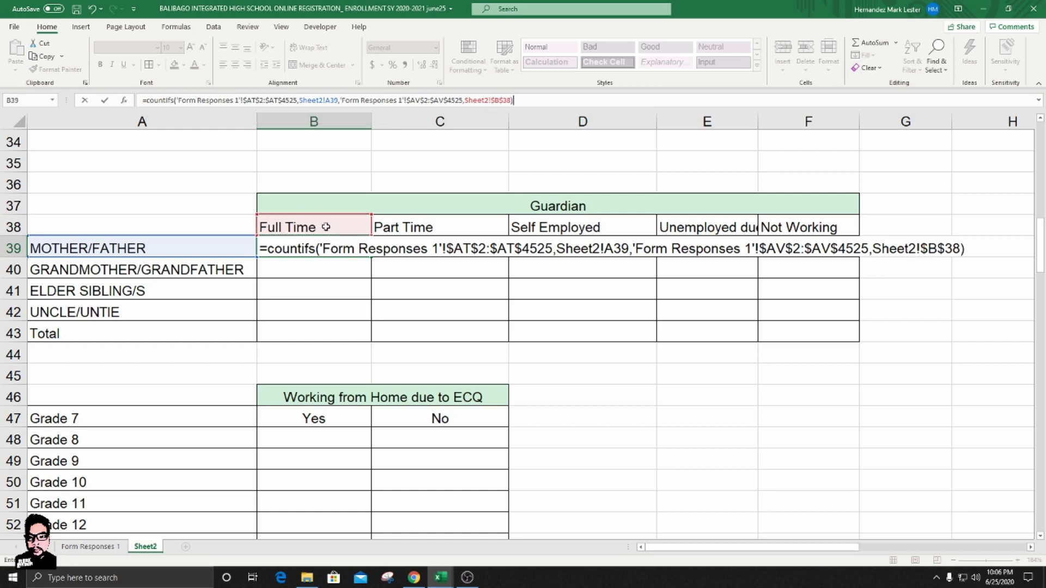
key("Return")
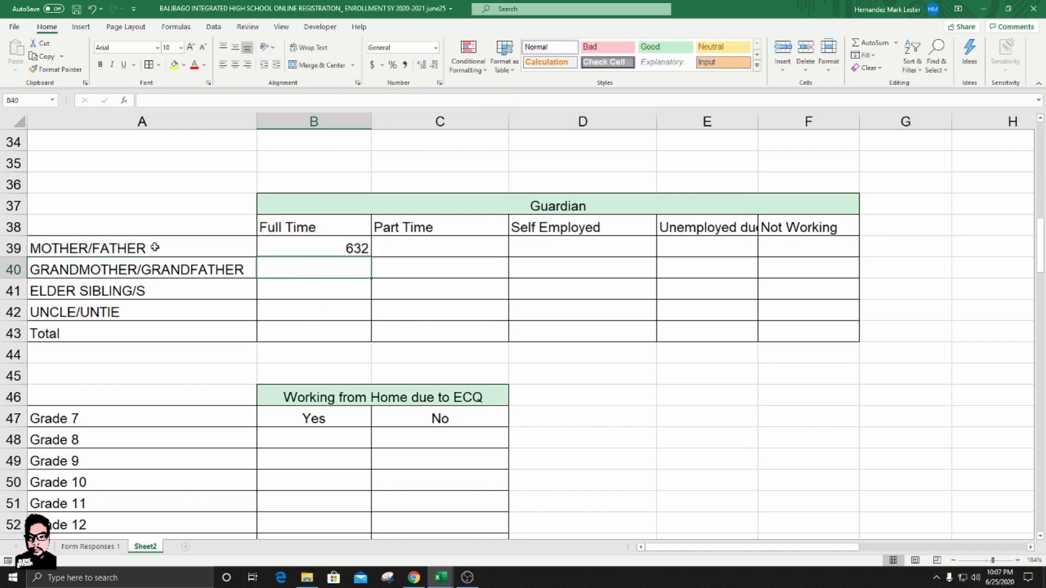
- Fill the COUNTIFS formula from B39 down through B42 and across the MOTHER/FATHER row through F39
left_click(323, 248)
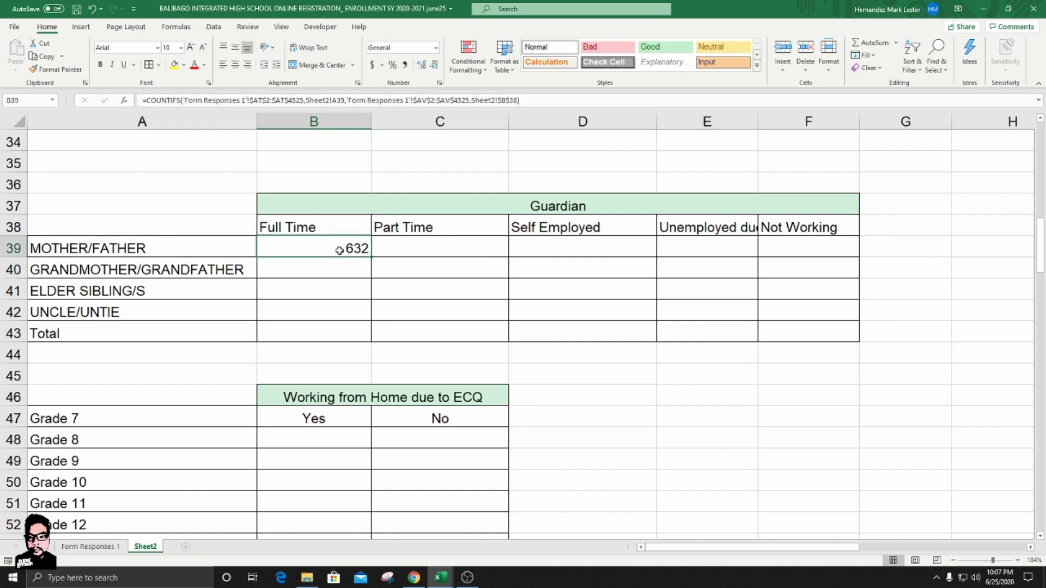
left_click_drag(371, 256, 363, 314)
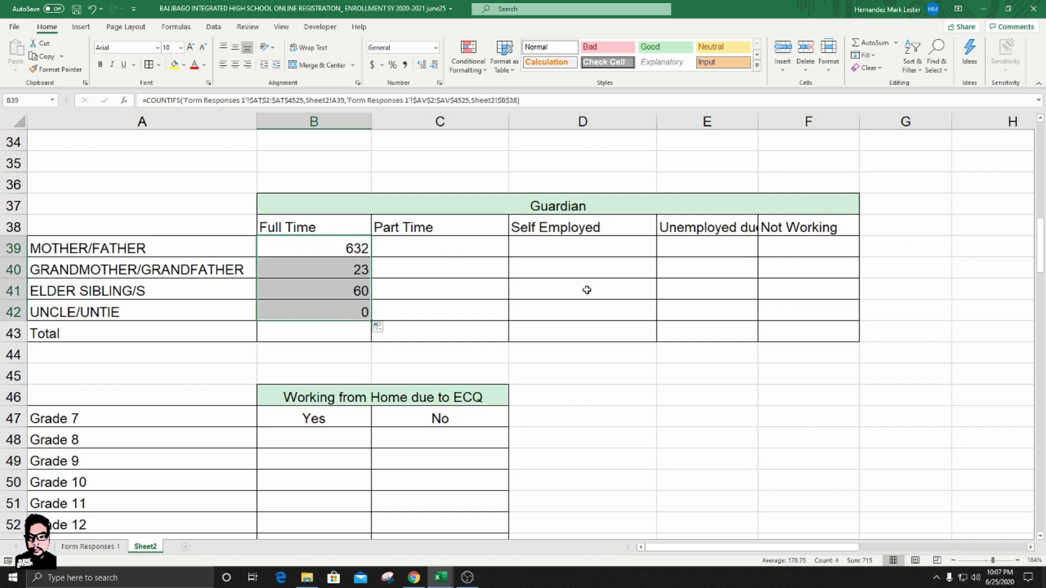
left_click(442, 251)
left_click(347, 252)
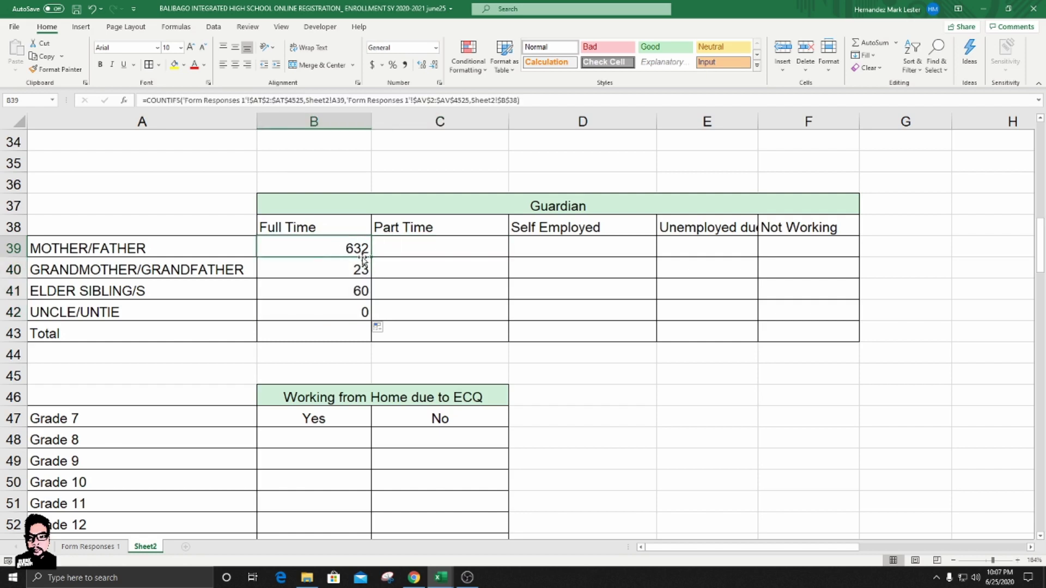
left_click_drag(372, 256, 818, 271)
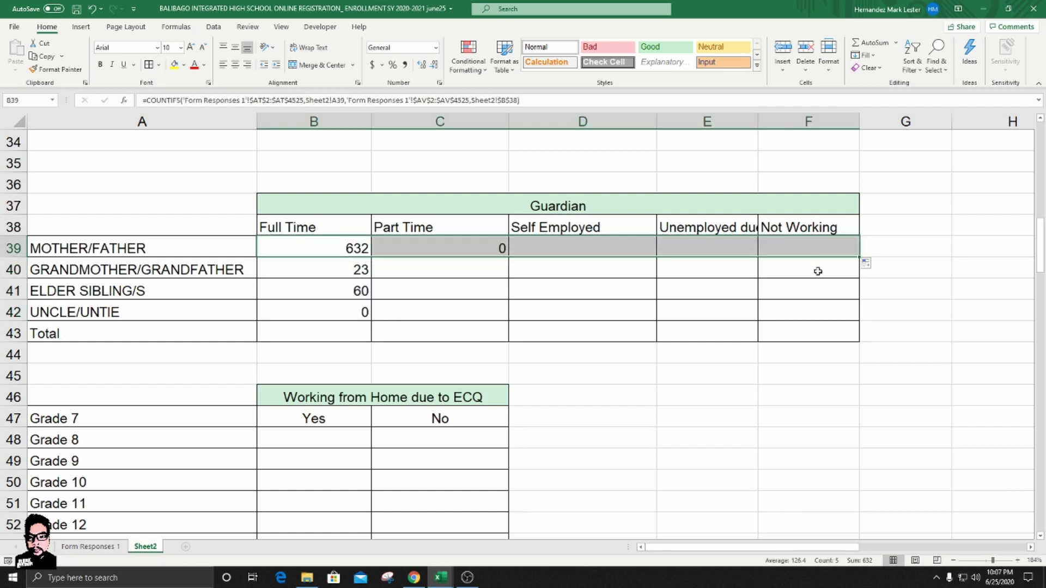
- Change the first criterion of the Part Time formula in C39 to the MOTHER/FATHER label in A39
left_click(479, 248)
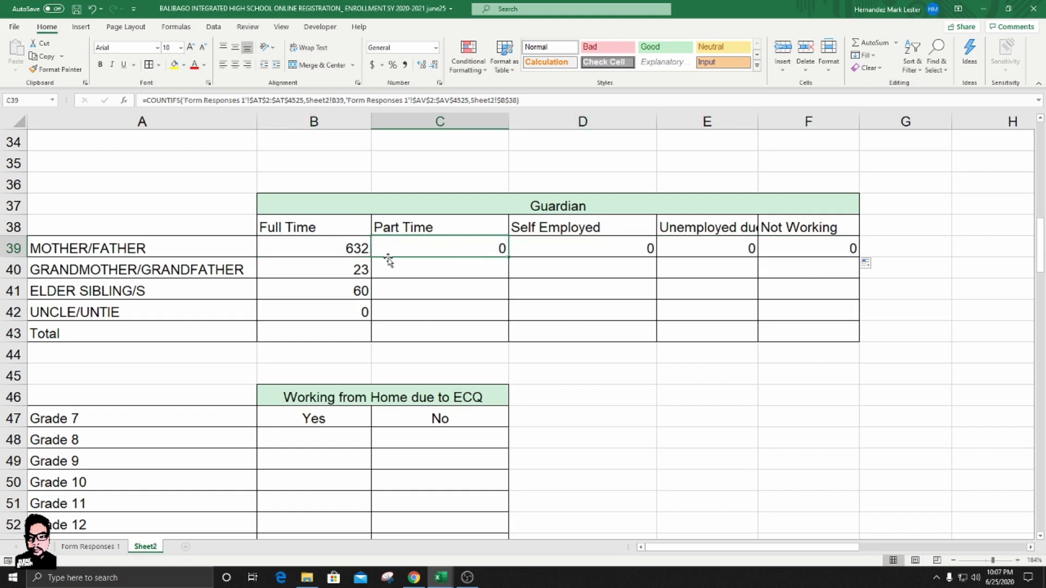
left_click(333, 102)
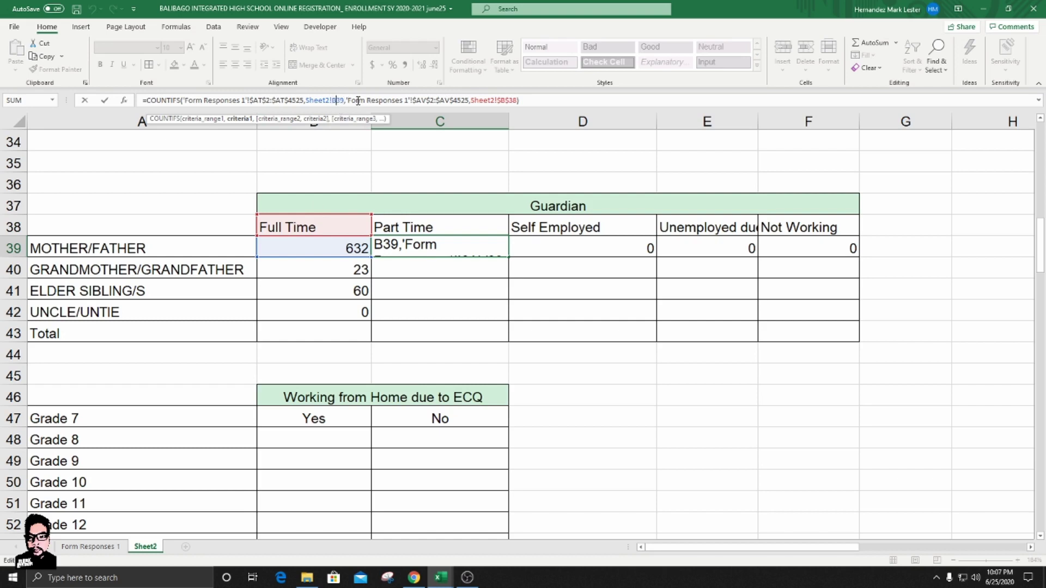
key("Left")
key("Left")
key("BackSpace")
type("A")
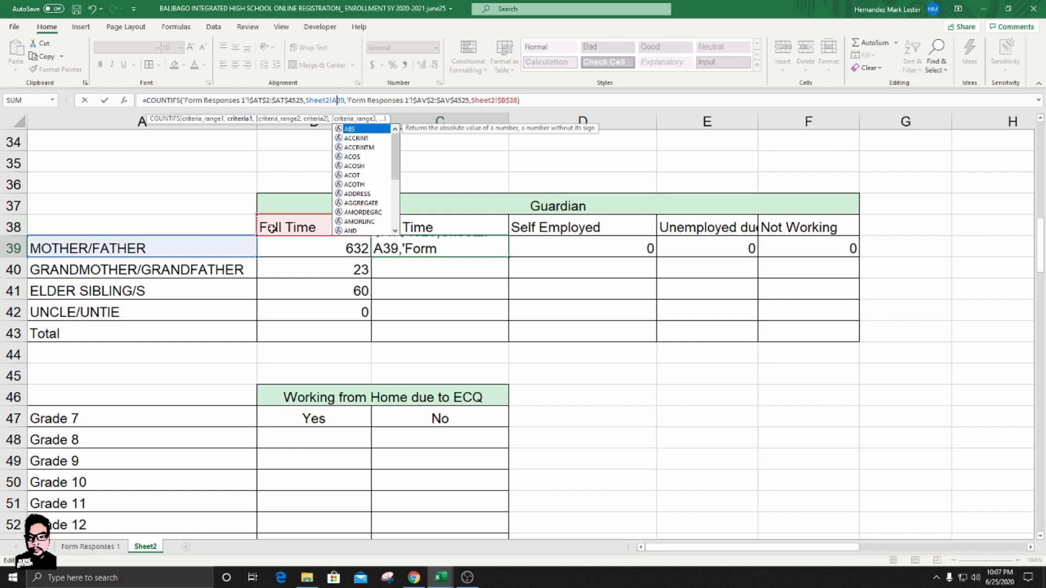
- Set the second criterion of the C39 formula to the Part Time header $C$38 and fill the formula down through C42
left_click(517, 100)
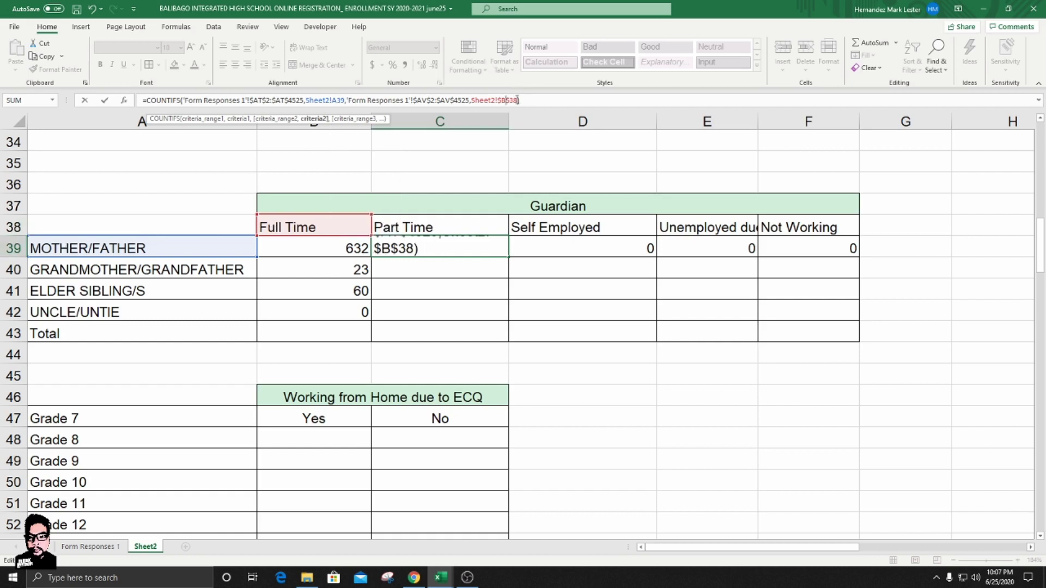
key("Left")
key("Left")
key("Left")
key("Left")
key("BackSpace")
type("C")
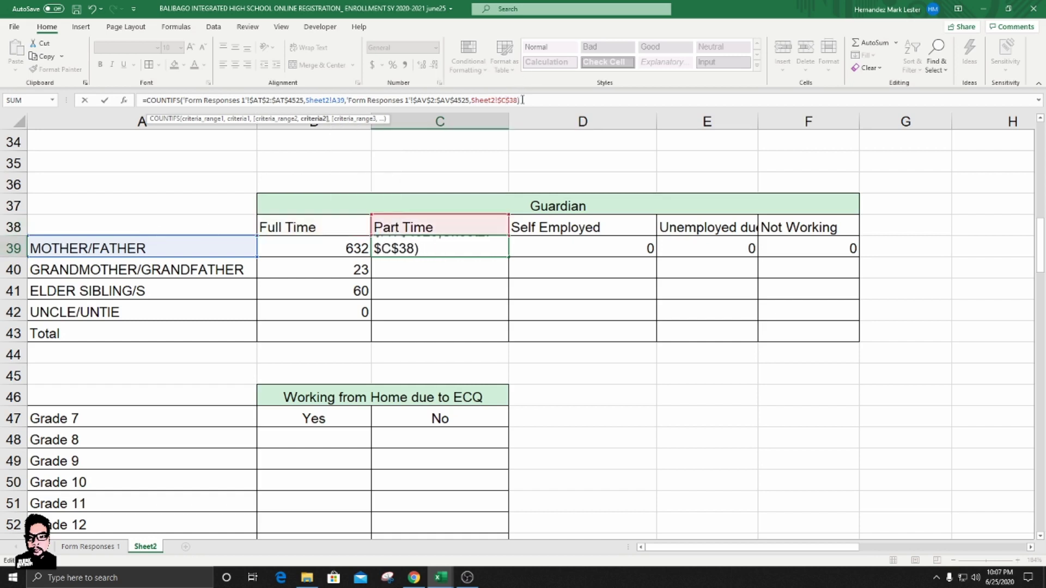
left_click(522, 99)
key("Return")
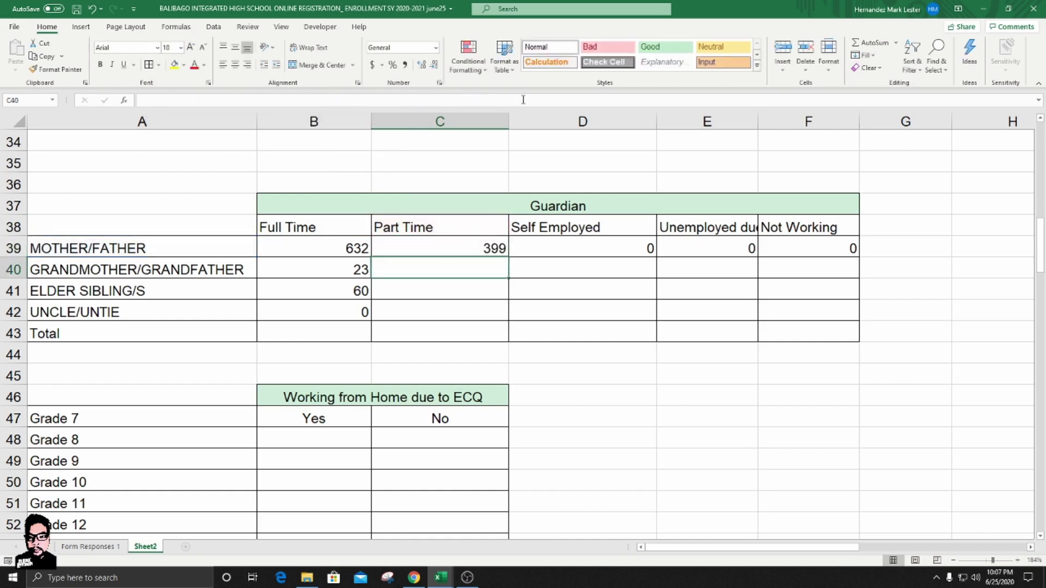
left_click(482, 249)
left_click_drag(508, 257, 504, 316)
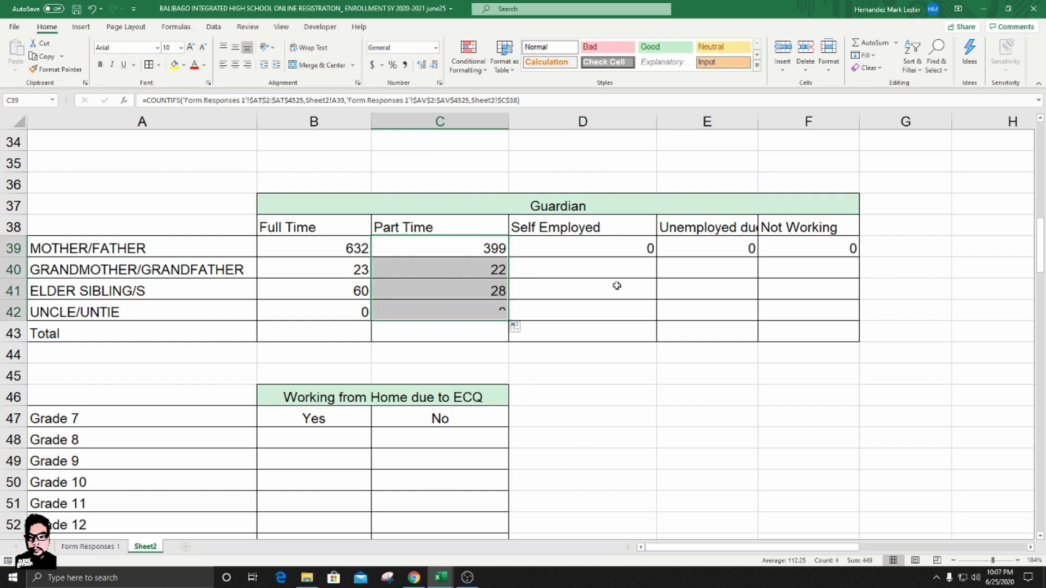
- Change the first criterion of the Self Employed formula in D39 to the MOTHER/FATHER label in A39
left_click(585, 249)
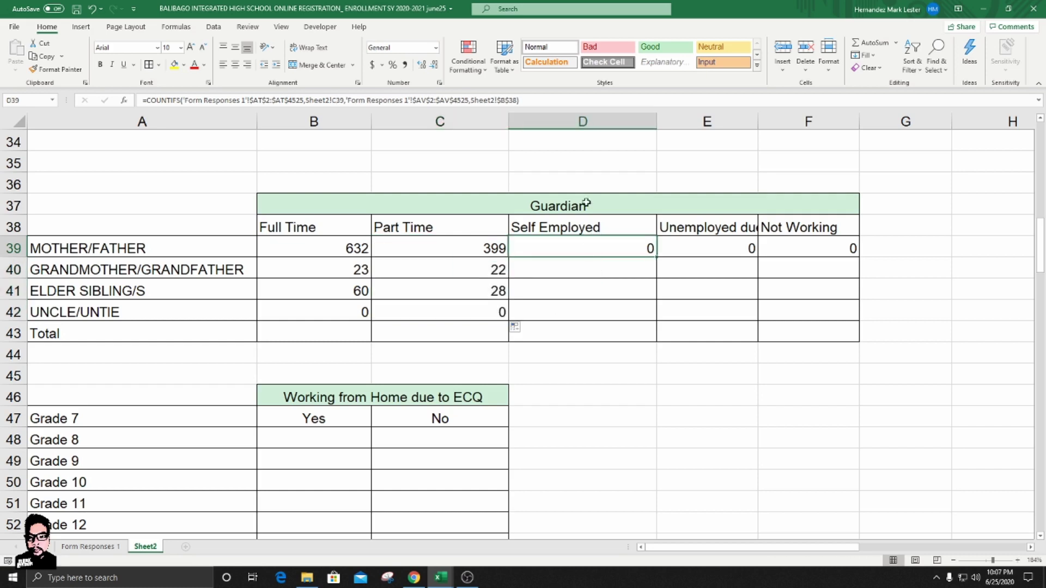
left_click(396, 101)
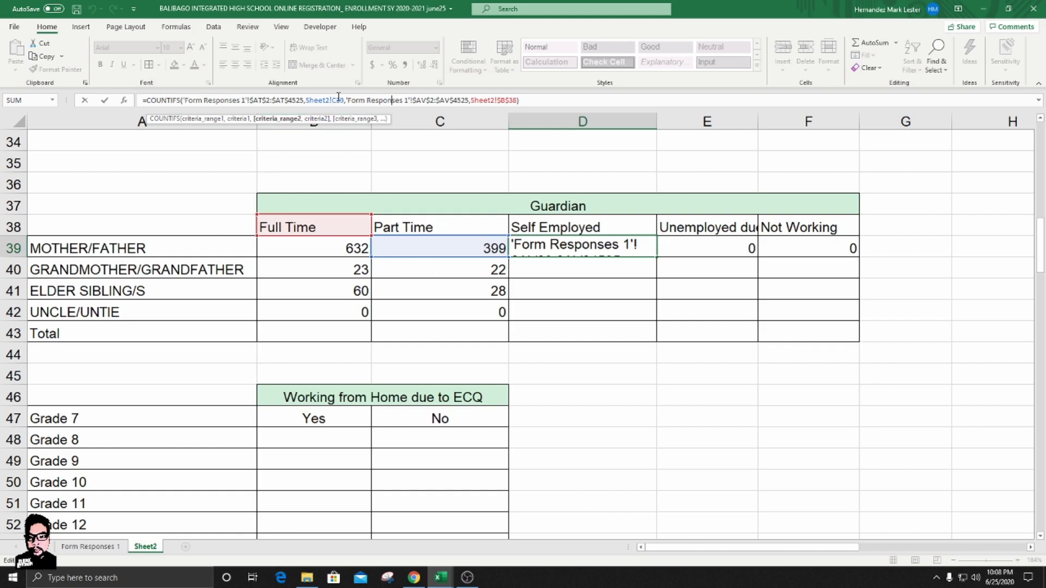
left_click(336, 100)
key("BackSpace")
type("A")
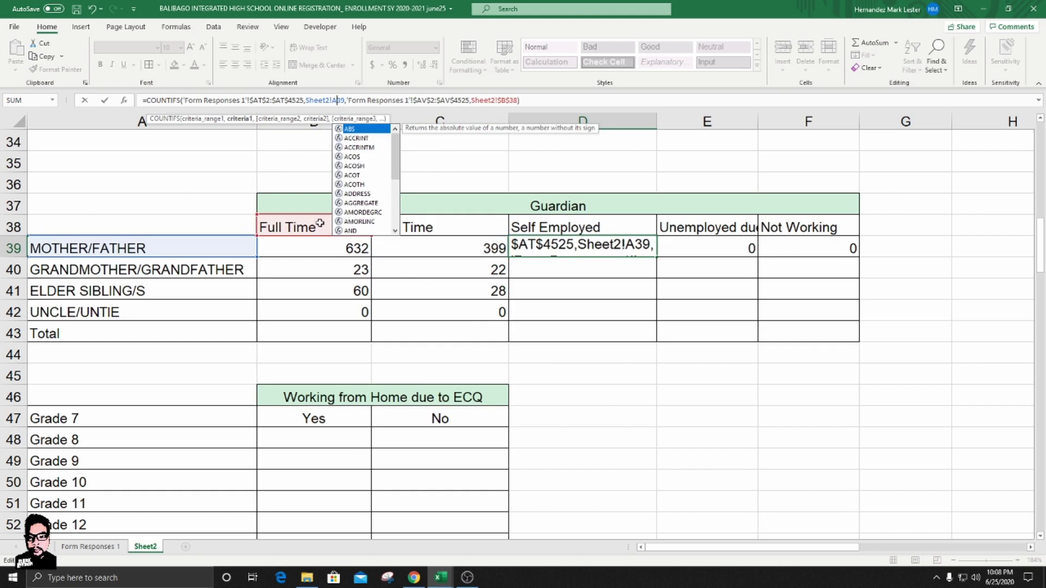
- Set the second criterion of the D39 formula to the Self Employed header $D$38 and fill the formula down through D42
left_click(514, 100)
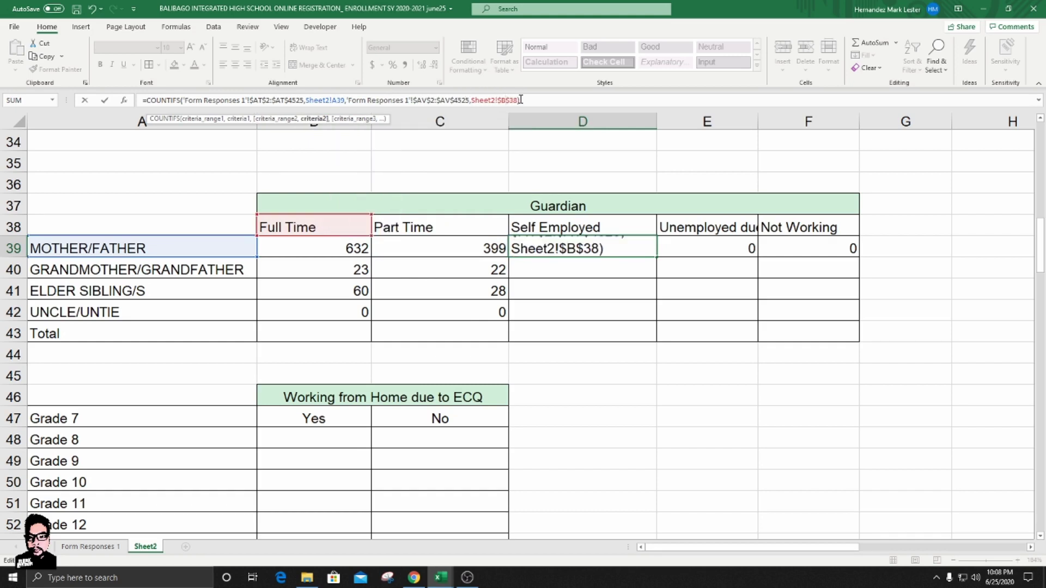
key("BackSpace")
type("D")
left_click(528, 101)
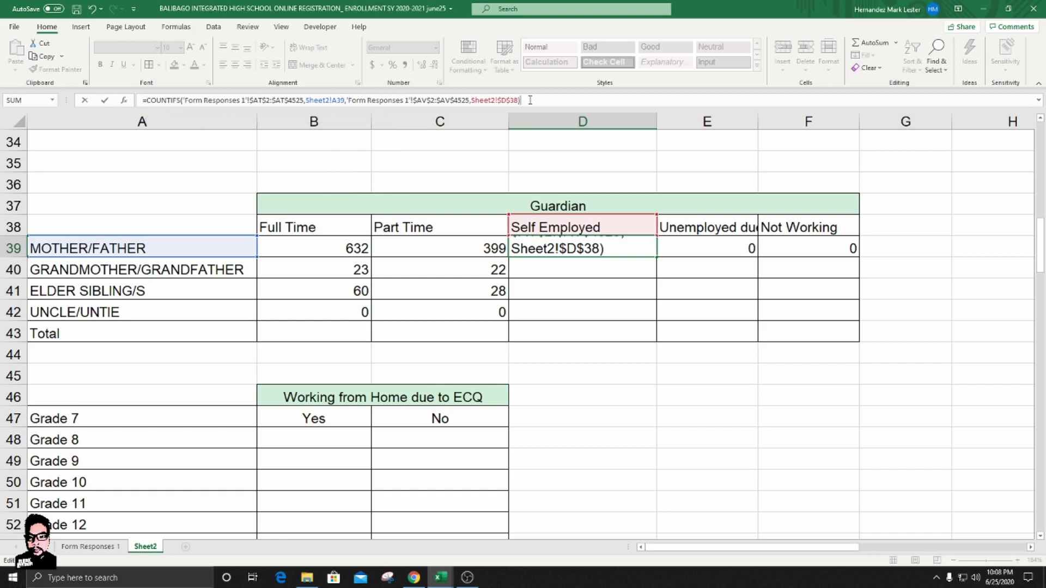
key("Return")
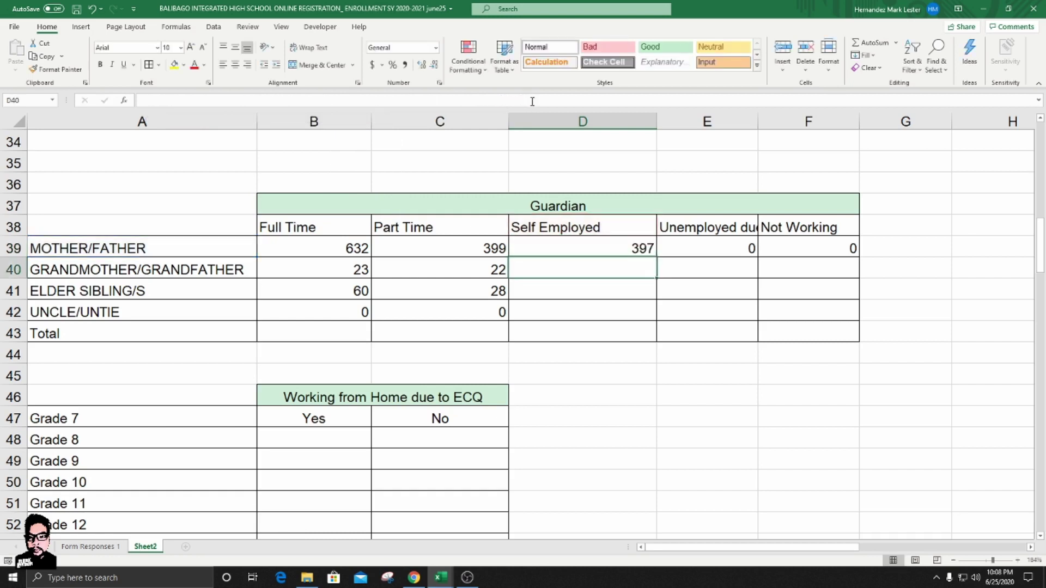
left_click(564, 249)
left_click_drag(657, 257, 657, 316)
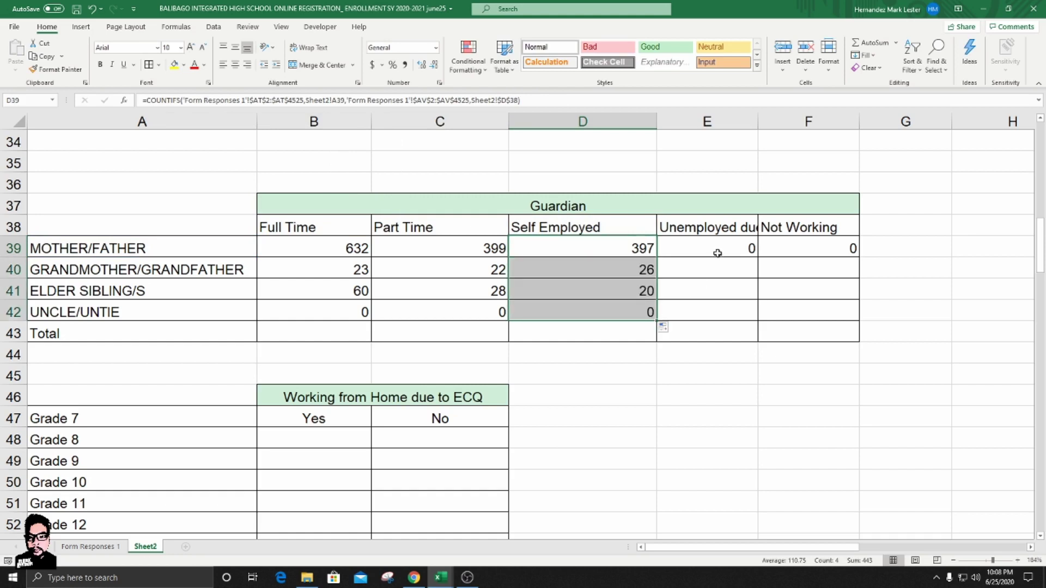
- Change the first criterion of the Unemployed due to ECQ formula in E39 to the MOTHER/FATHER label in A39
left_click(735, 246)
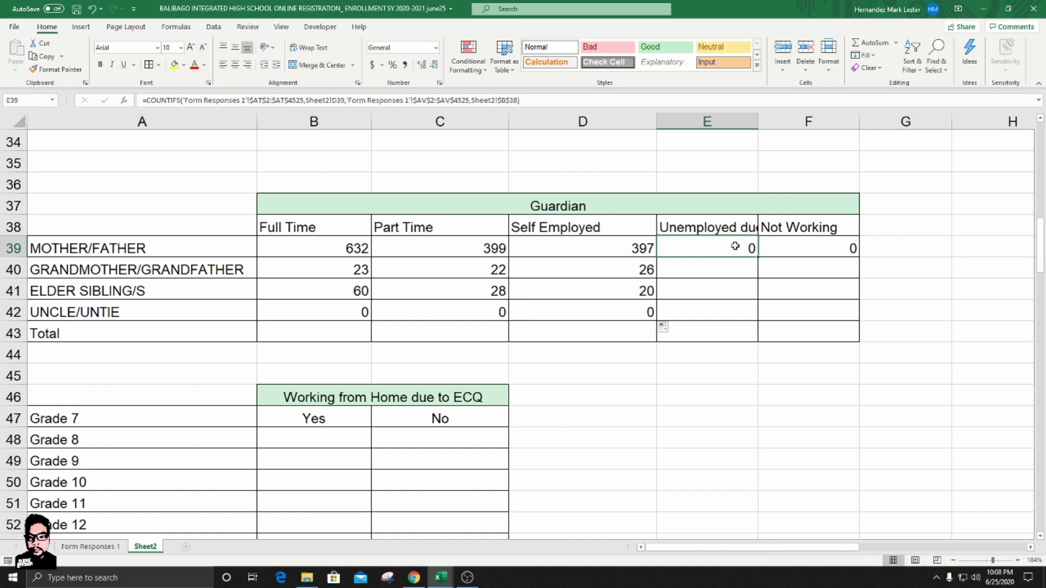
left_click(464, 102)
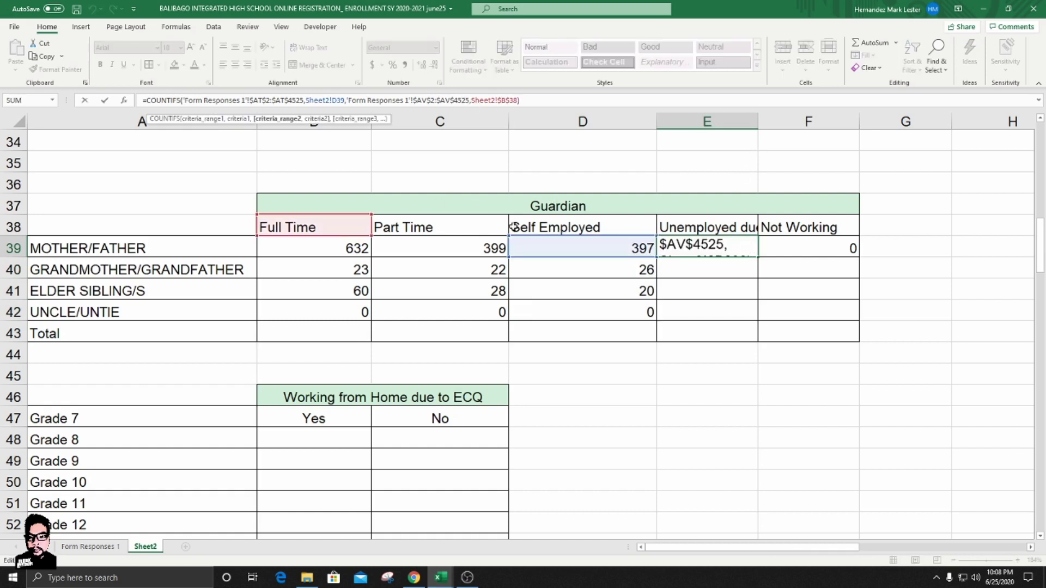
left_click(337, 100)
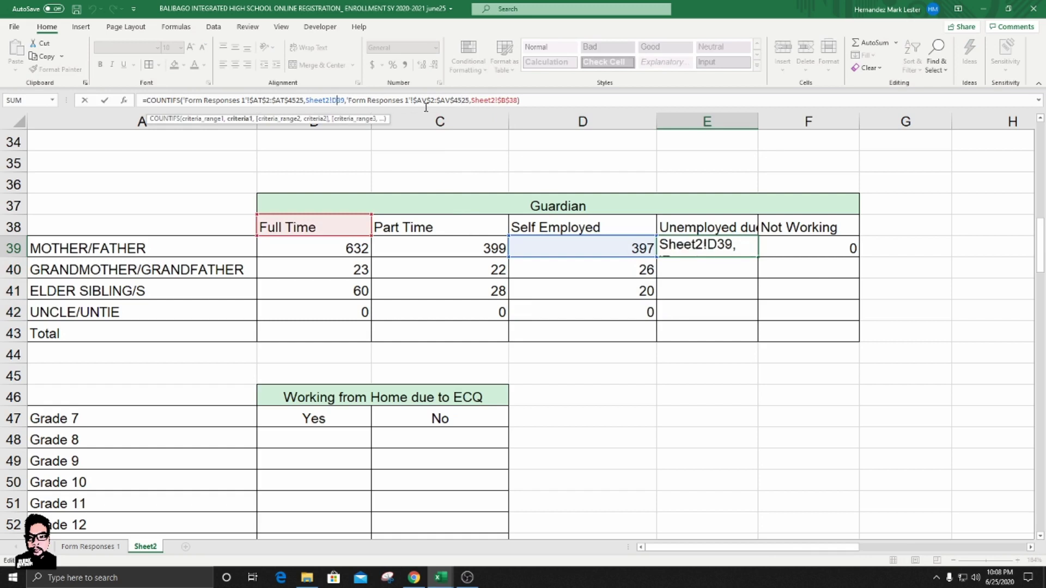
key("BackSpace")
type("A")
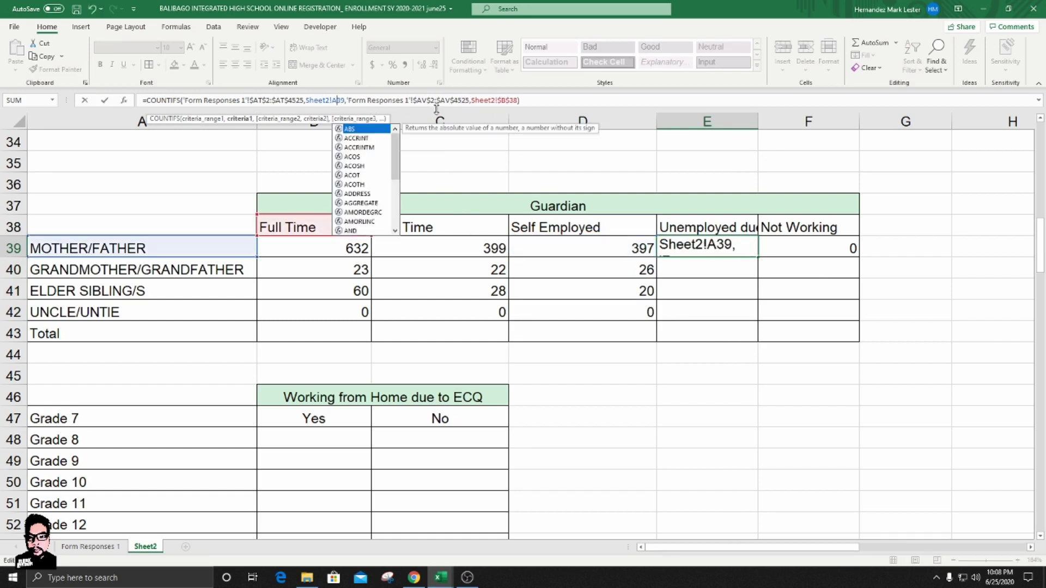
- Set the second criterion of the E39 formula to the Unemployed due to ECQ header $E$38 and enter the formula
left_click(503, 101)
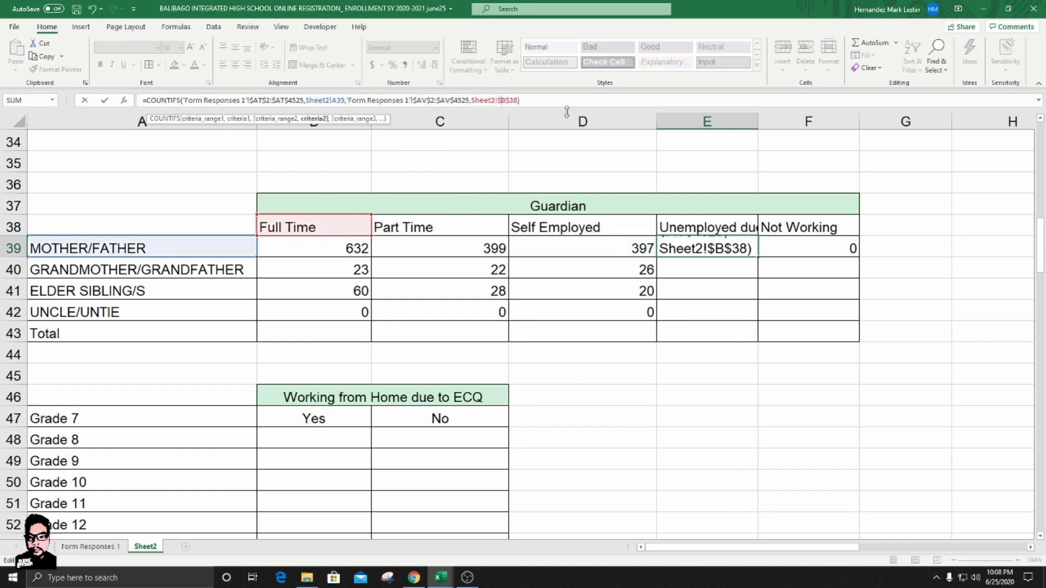
key("BackSpace")
type("E")
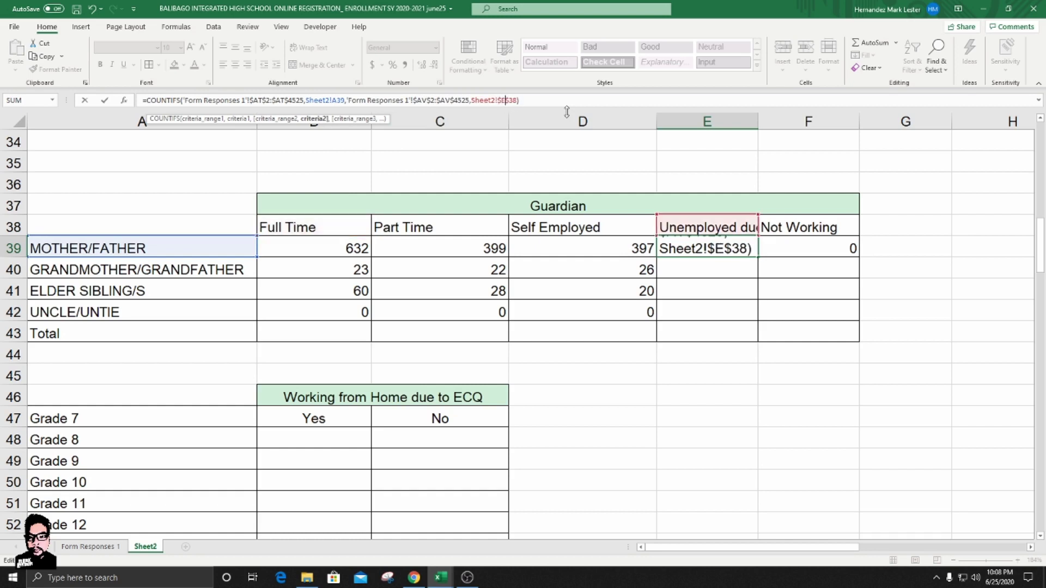
left_click(526, 98)
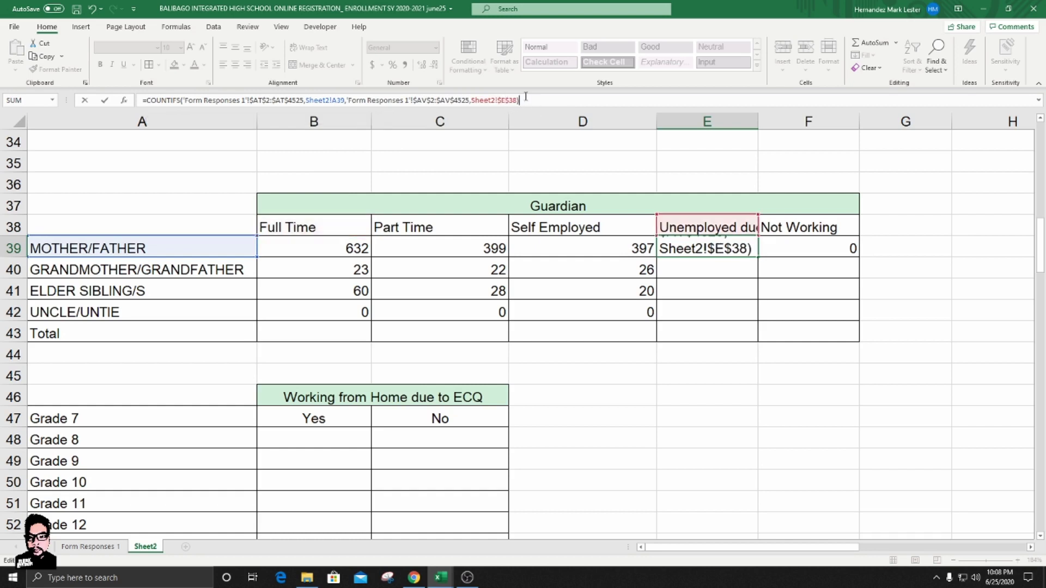
key("Return")
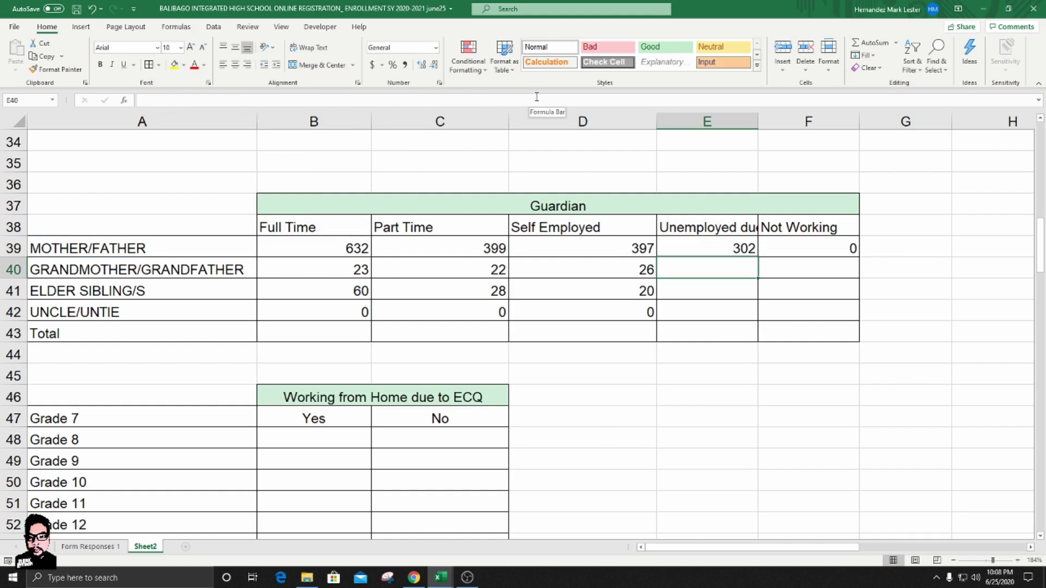
- Fill the Unemployed due to ECQ formula in E39 down through E42
left_click(736, 246)
left_click_drag(758, 256, 755, 313)
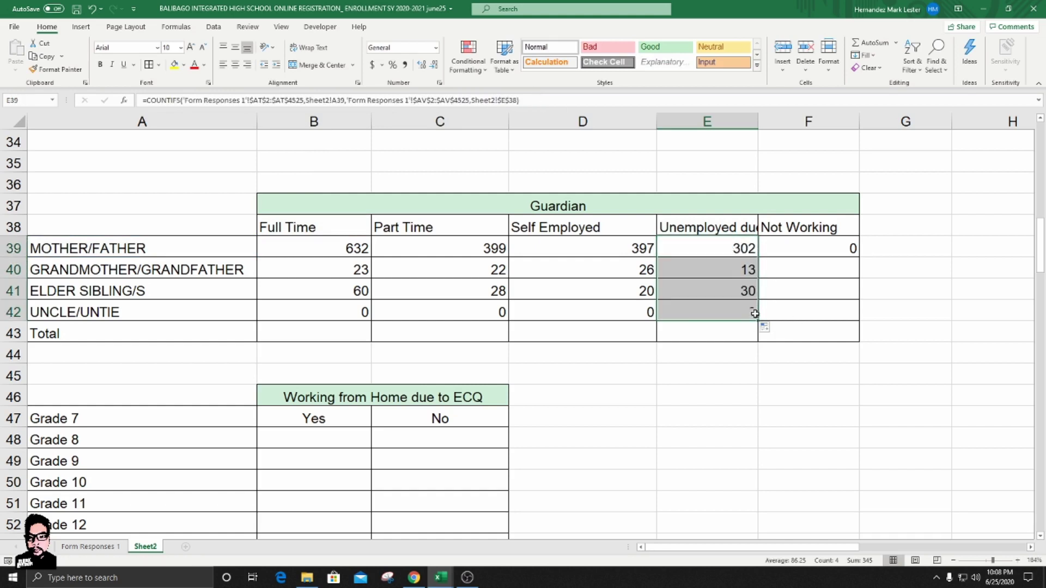
- Change the first criterion of the Not Working formula in F39 to the MOTHER/FATHER label in A39
left_click(800, 249)
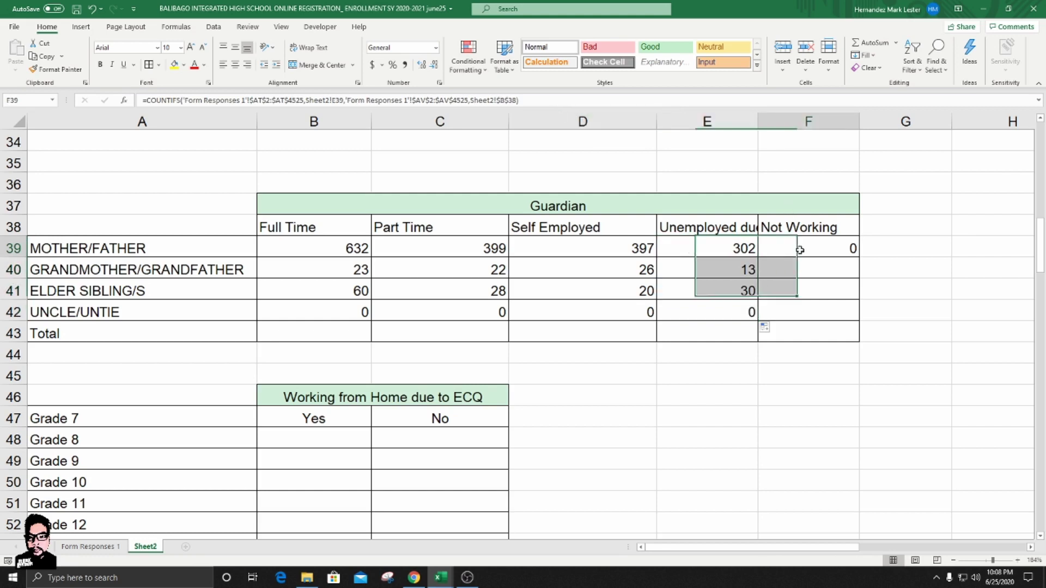
left_click(443, 100)
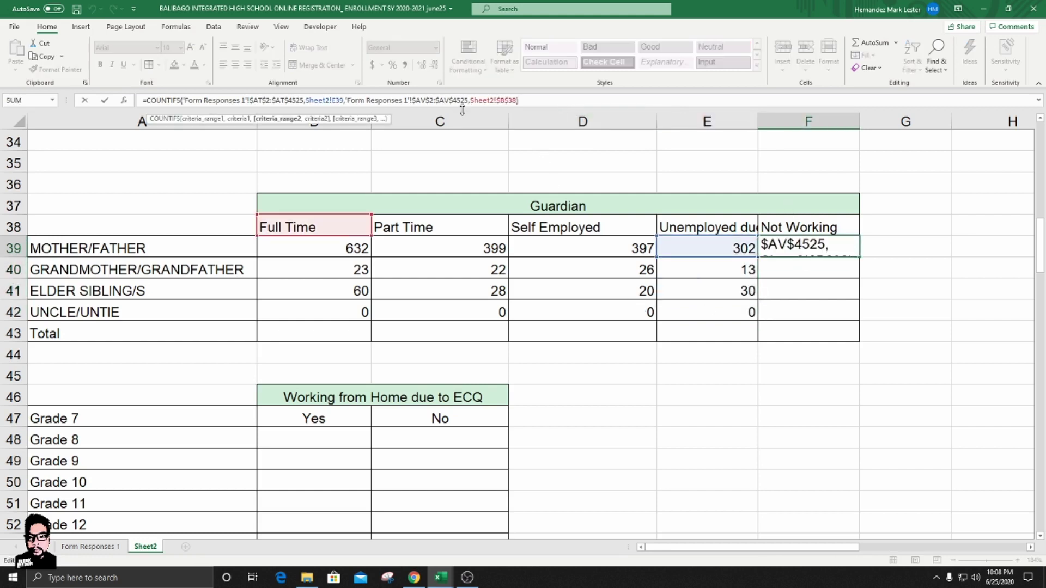
left_click(338, 100)
key("BackSpace")
type("A")
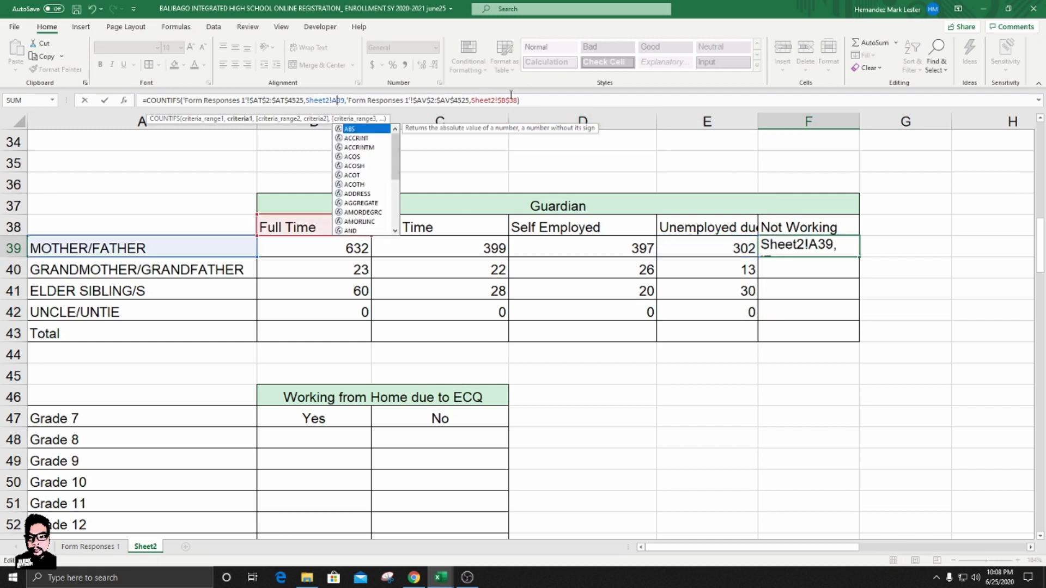
- Set the second criterion of the F39 formula to the Not Working header $F$38 and fill the formula down through F42
left_click(506, 100)
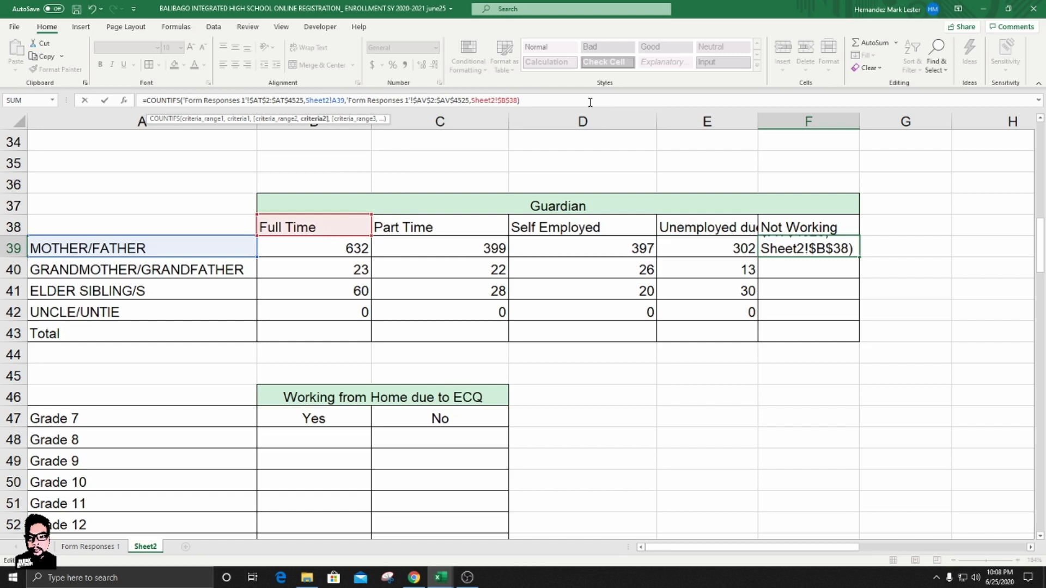
key("BackSpace")
type("F")
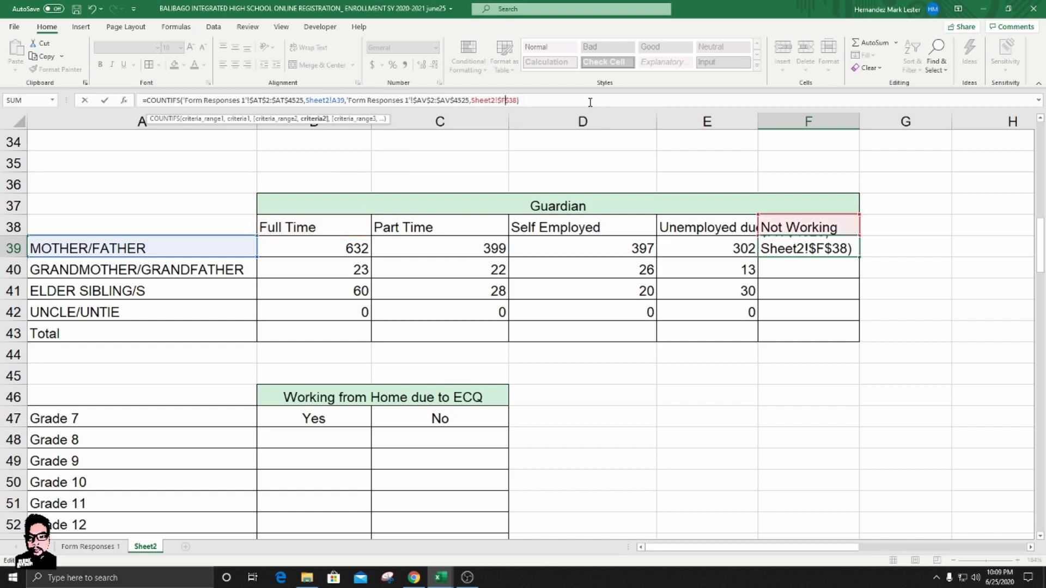
left_click(546, 101)
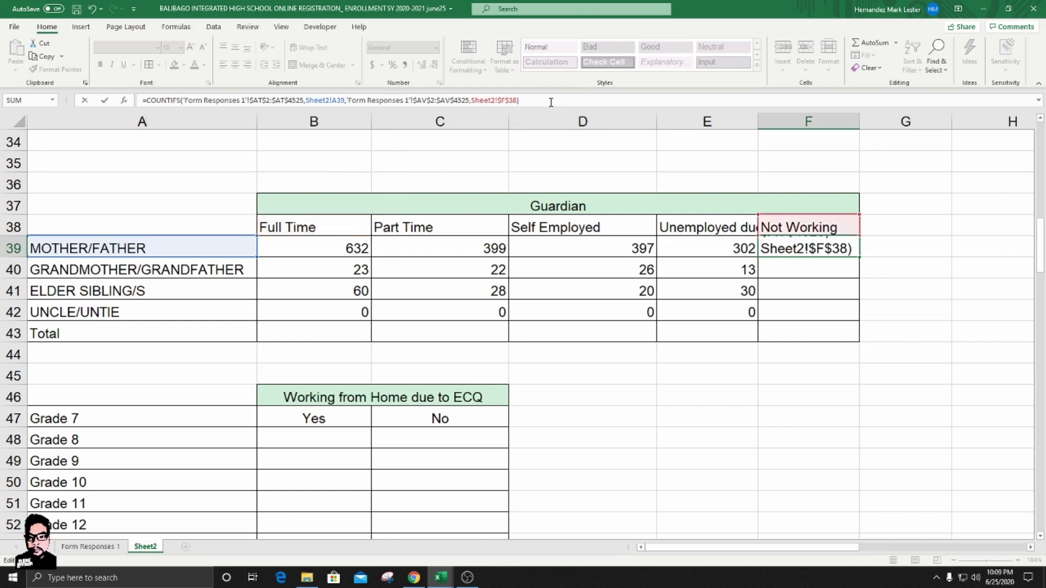
key("Return")
left_click(807, 248)
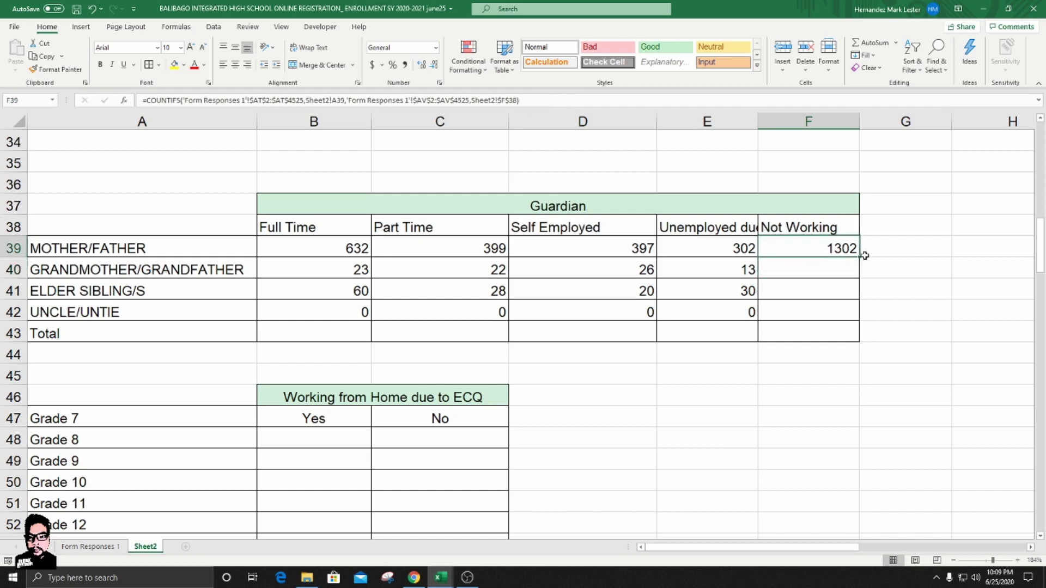
left_click_drag(860, 257, 861, 317)
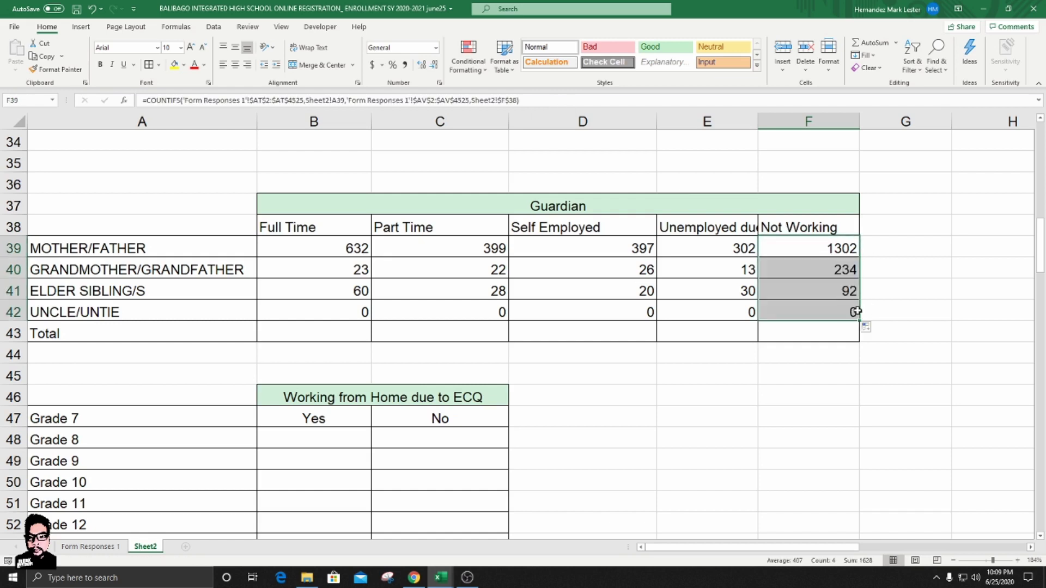
left_click(812, 314)
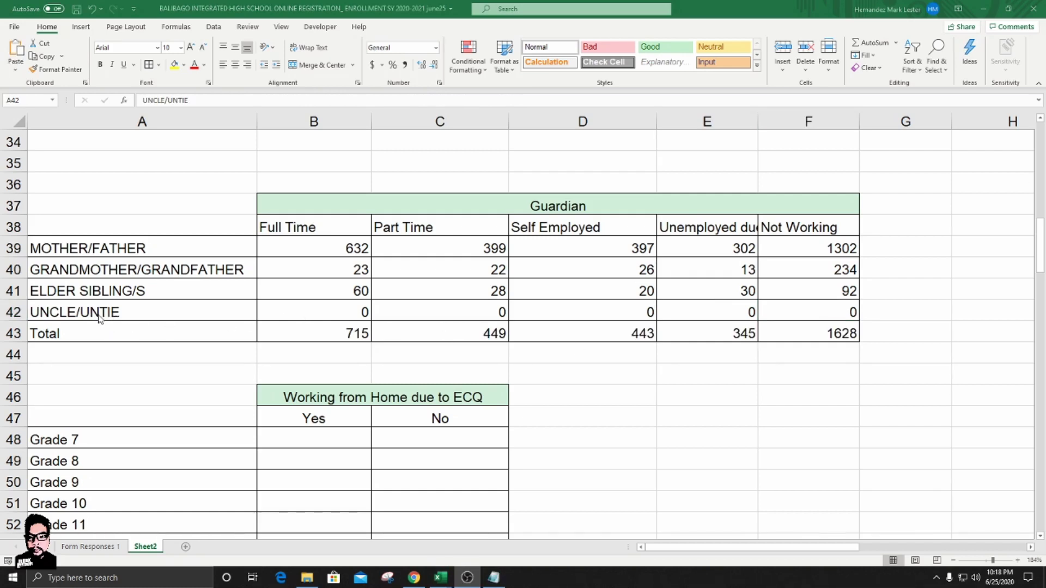
- Check the guardian relationship wording on the Form Responses 1 sheet and correct the A42 label on Sheet2 to UNCLE/AUNTIE
left_click(129, 318)
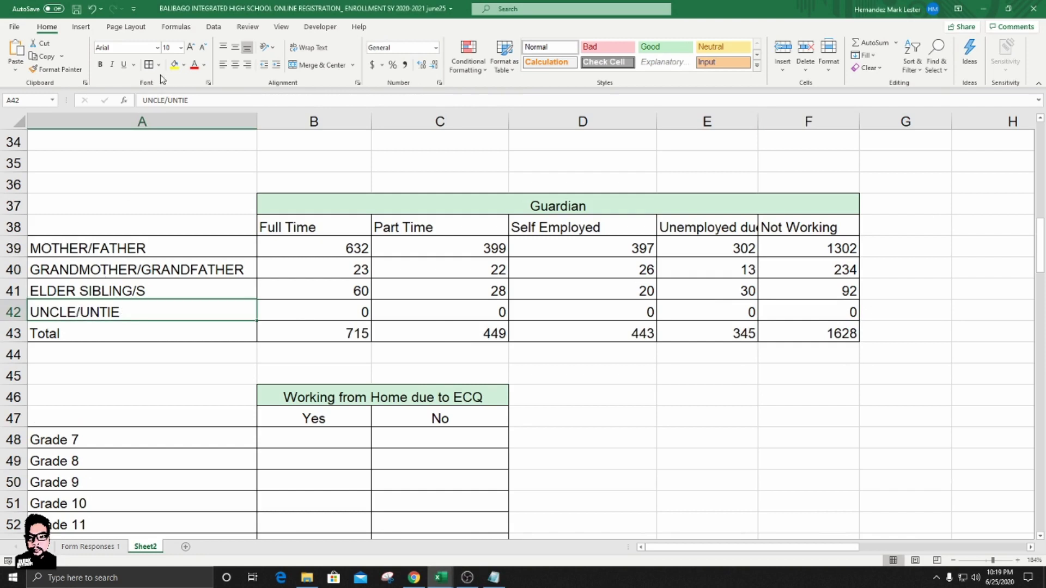
double_click(124, 311)
mouse_move(124, 311)
left_mouse_down()
mouse_move(30, 312)
mouse_move(125, 312)
left_mouse_up()
key("ctrl+Page_Up")
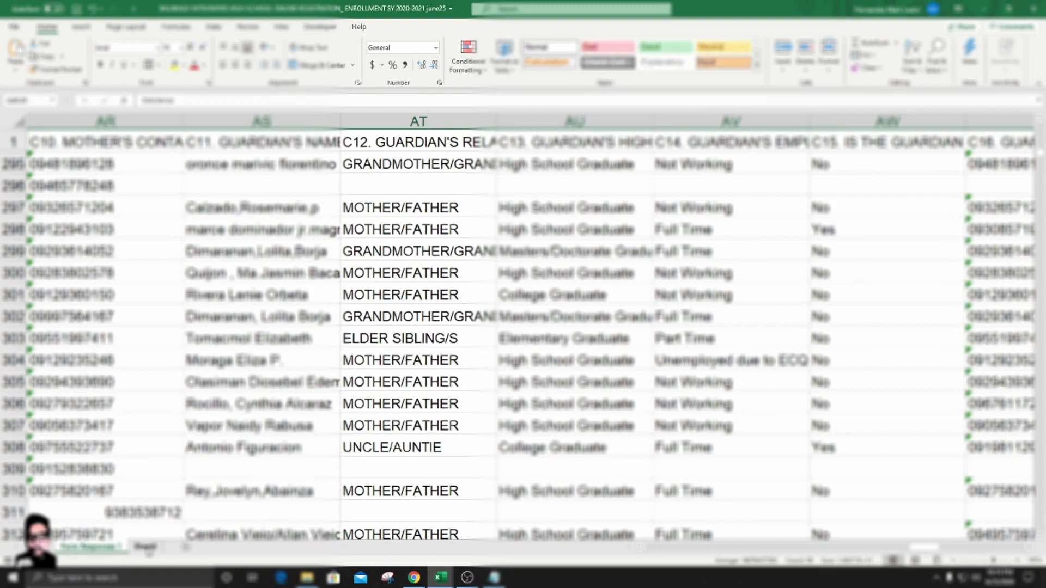
left_click(146, 548)
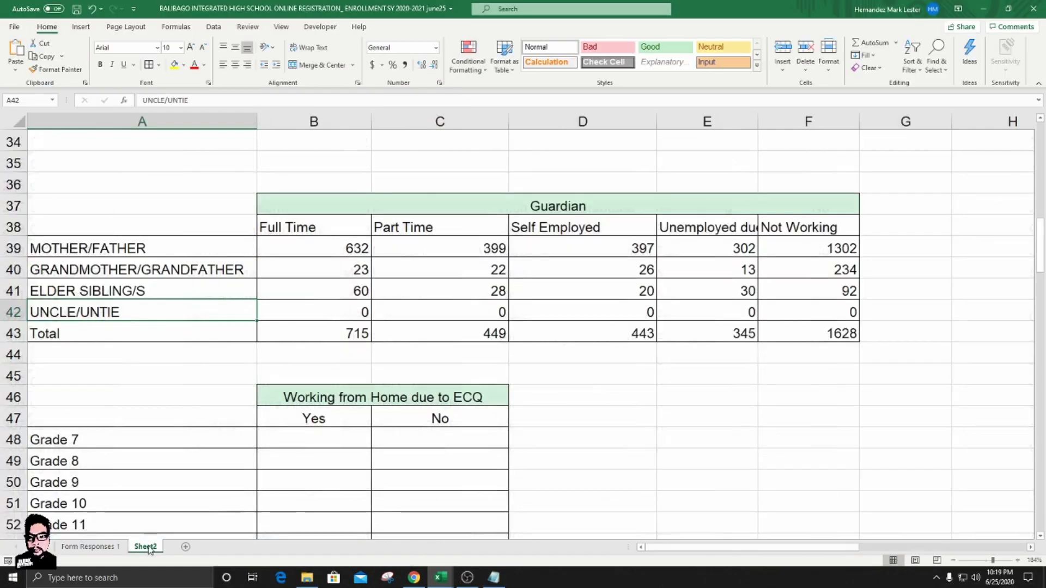
double_click(80, 313)
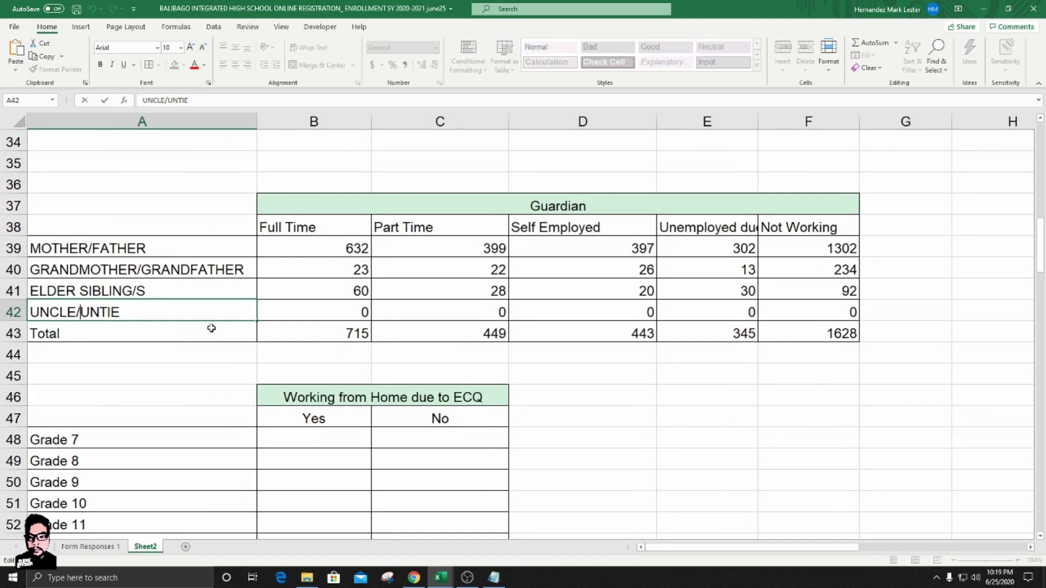
type("A")
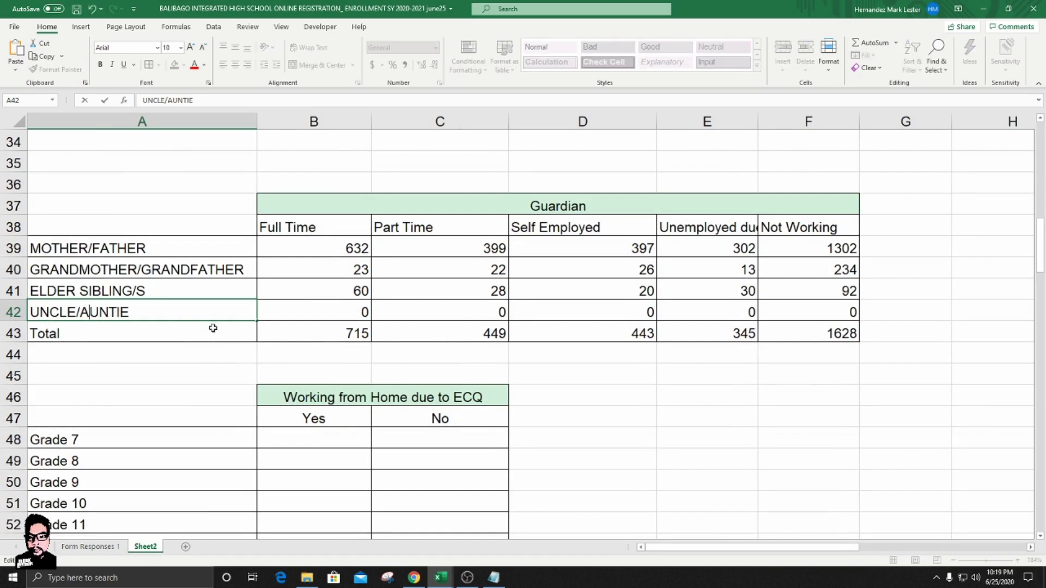
left_click(307, 178)
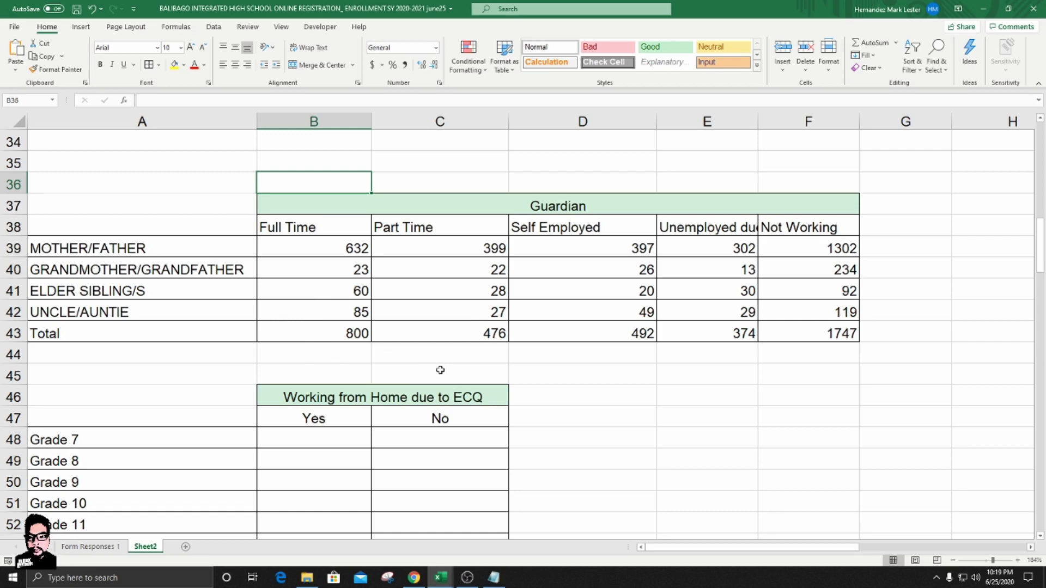
- Review the Sheet2 tally tables, from the Gender, Father and Guardian counts to the unfilled working-from-home, transport, learning support and device tables
scroll(466, 396, "down", 13)
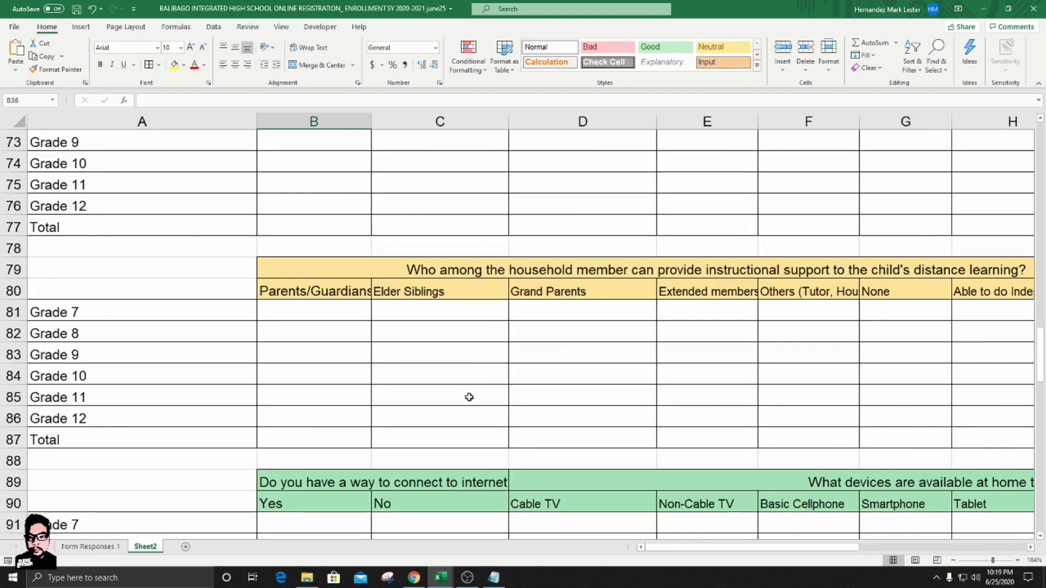
scroll(469, 397, "down", 20)
scroll(469, 398, "up", 20)
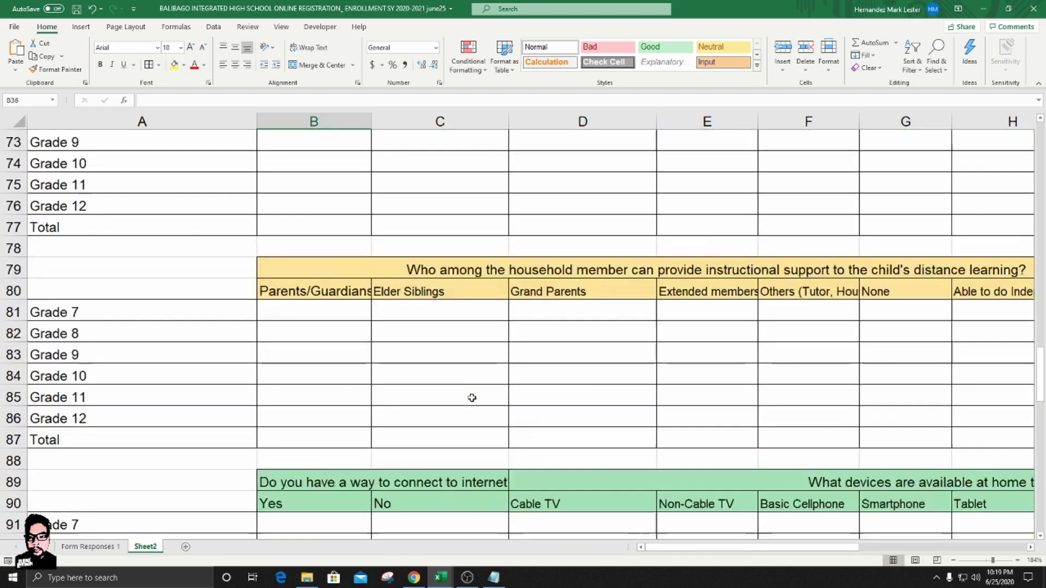
scroll(472, 398, "up", 1)
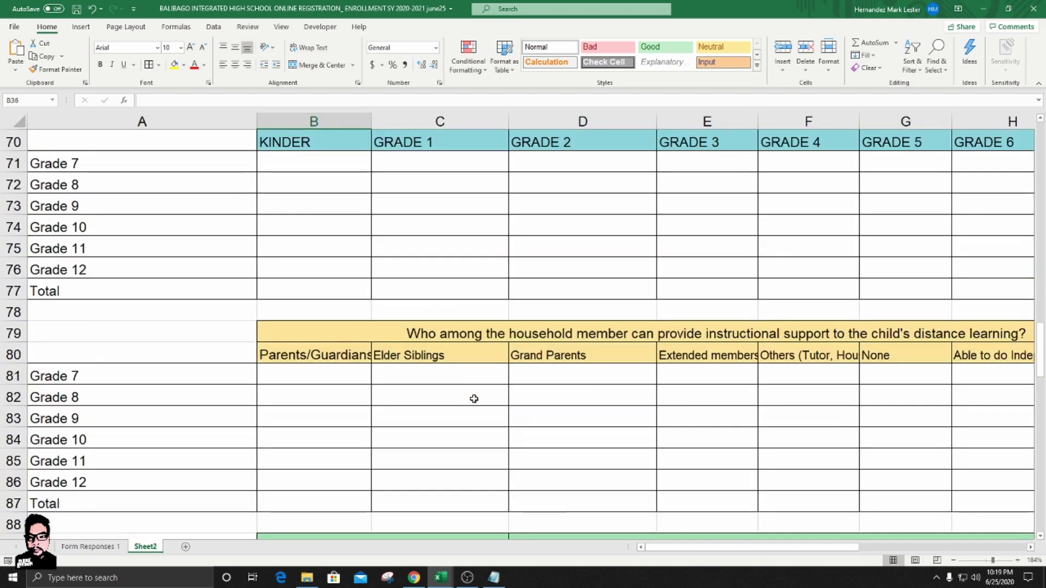
scroll(474, 398, "up", 11)
scroll(477, 400, "up", 12)
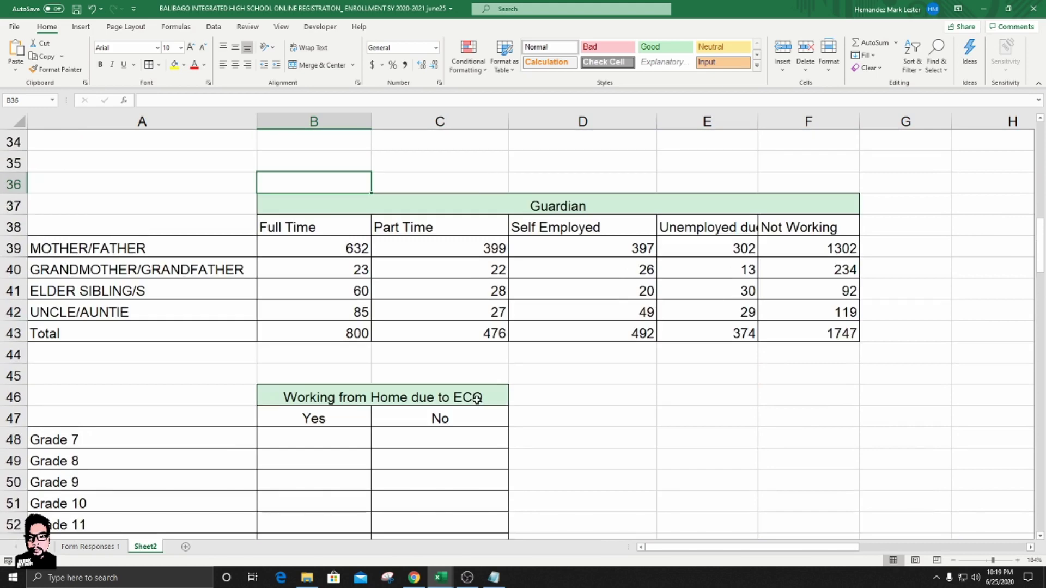
scroll(477, 400, "up", 1)
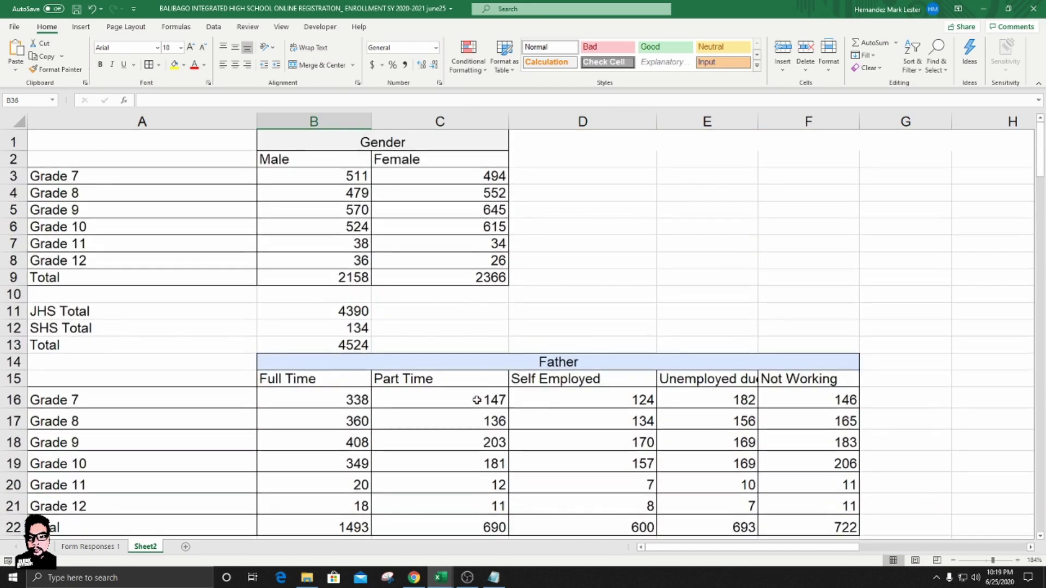
scroll(477, 400, "down", 14)
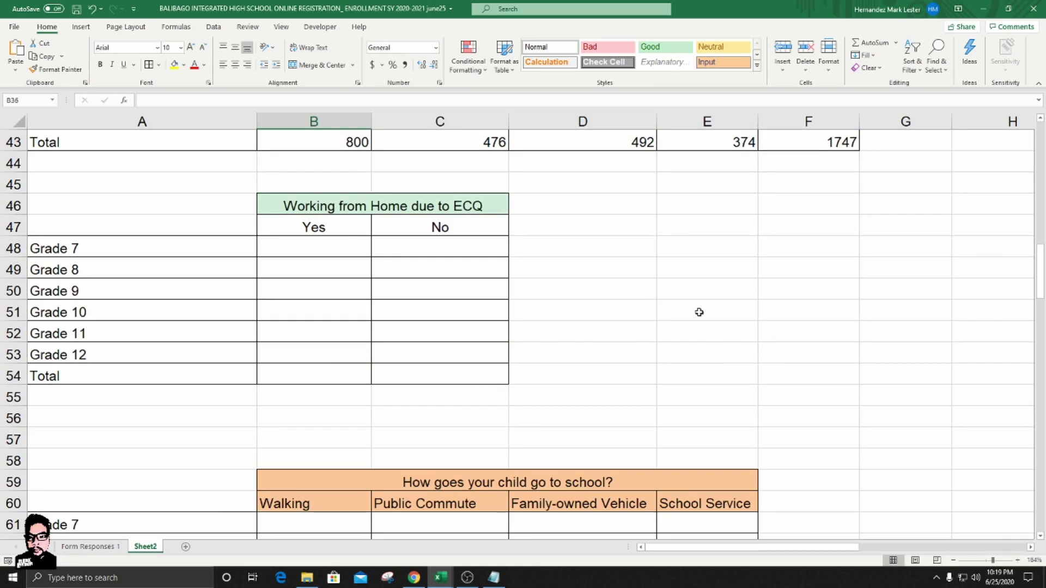
scroll(701, 312, "up", 4)
scroll(695, 312, "down", 2)
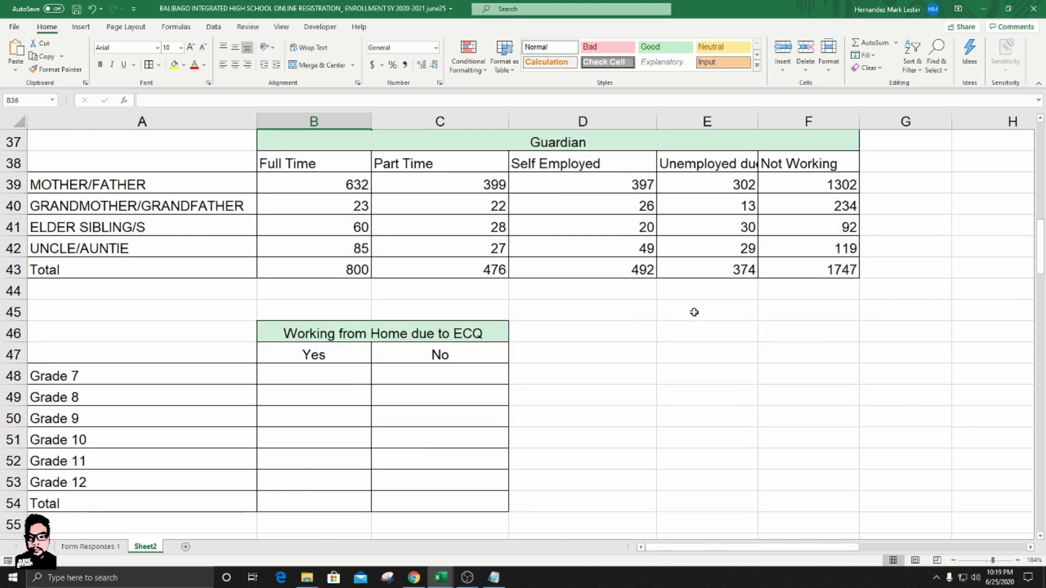
scroll(692, 311, "up", 1)
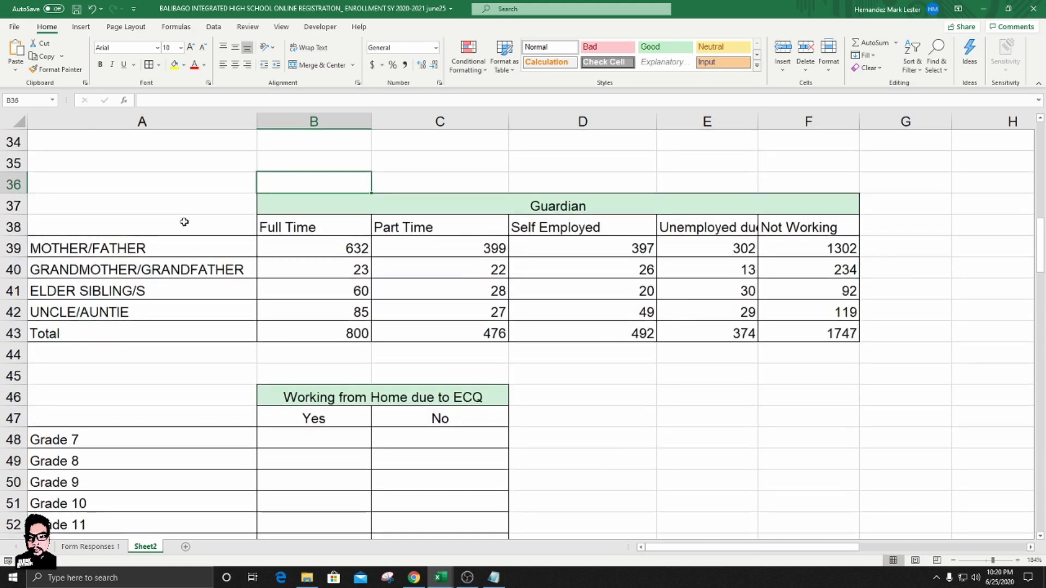
scroll(925, 307, "up", 3)
scroll(925, 307, "up", 8)
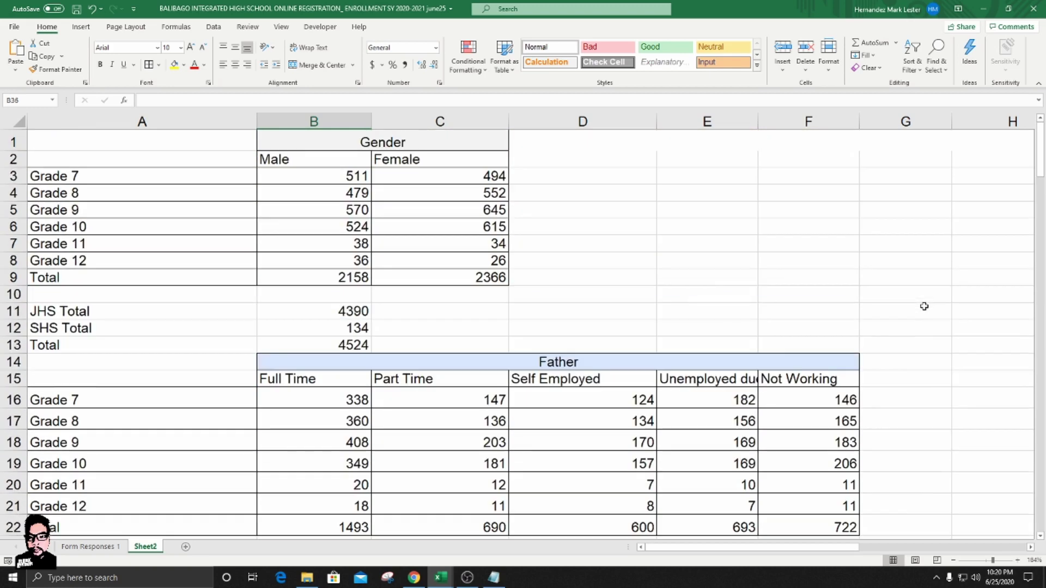
scroll(925, 307, "down", 4)
scroll(924, 307, "up", 4)
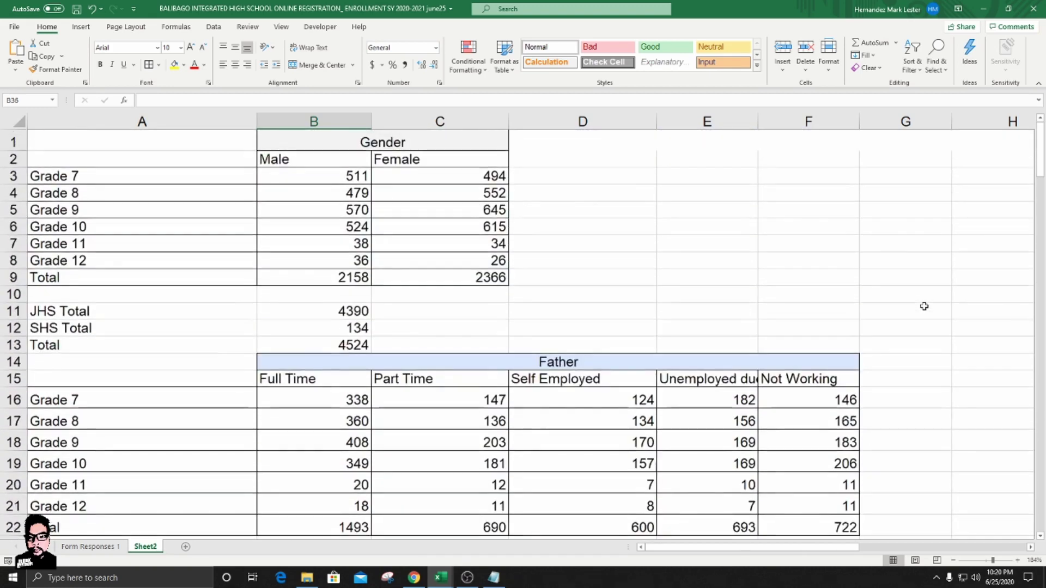